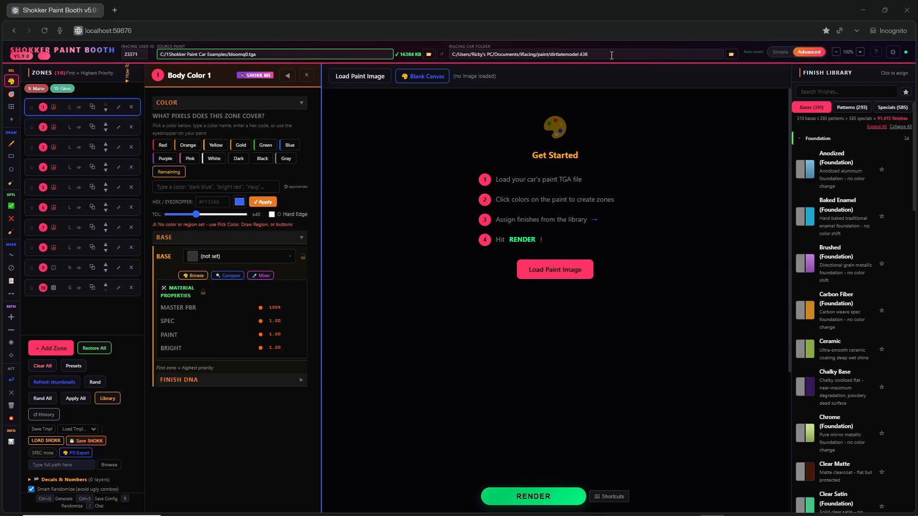
- Set the iRacing car folder to the "dirtlatemodel 438" folder inside the iRacing paint directory
click(731, 55)
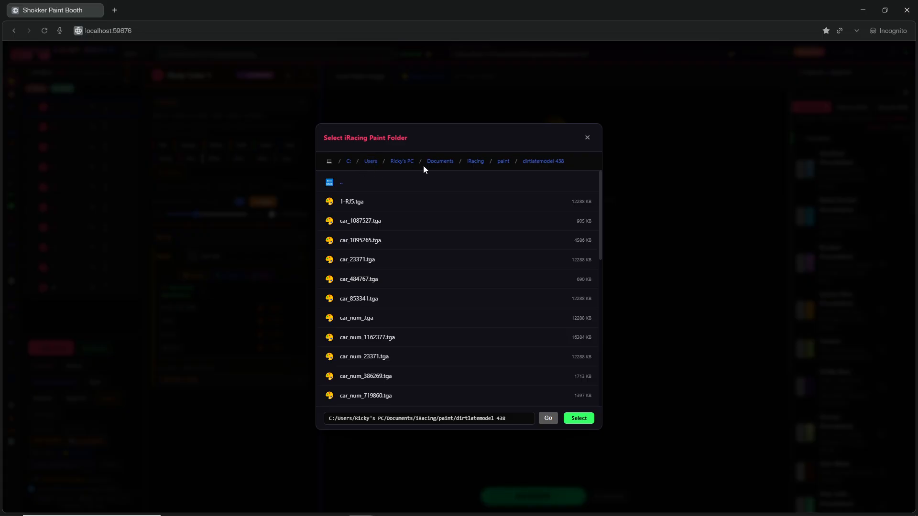
click(498, 163)
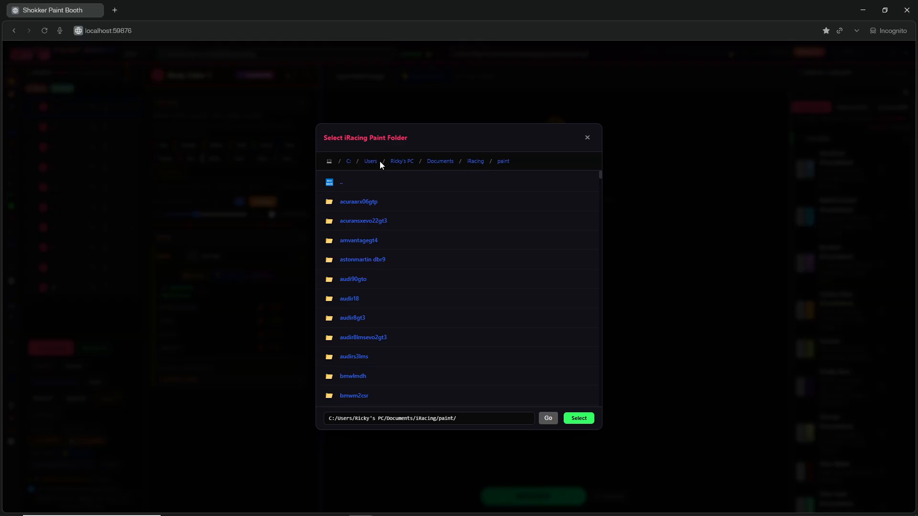
scroll(370, 268, down, 8)
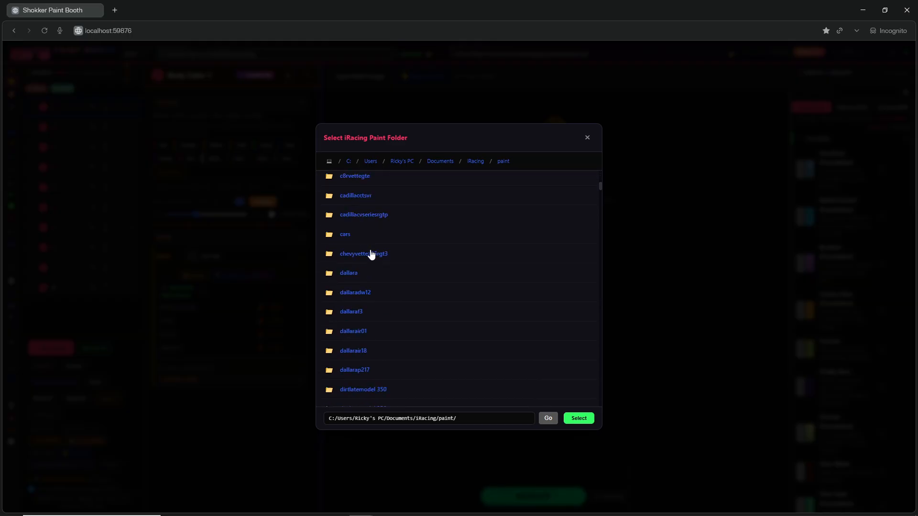
scroll(384, 253, down, 3)
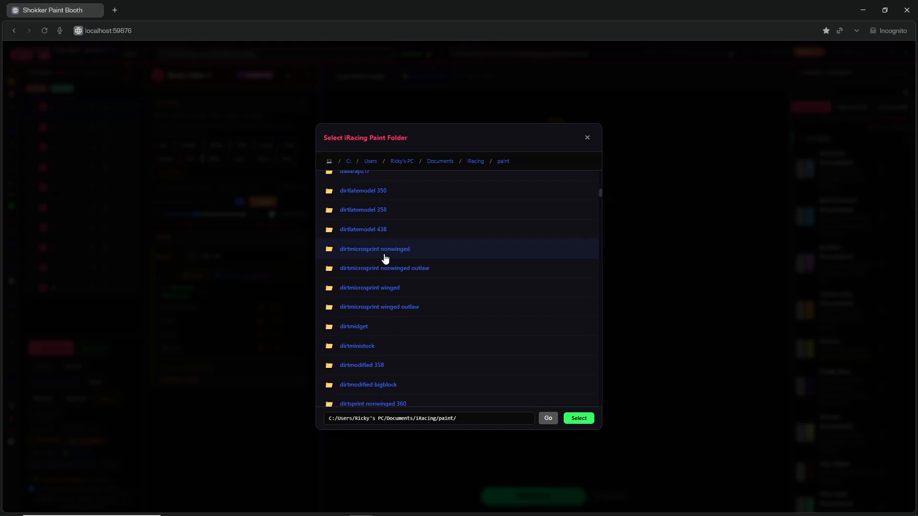
click(359, 232)
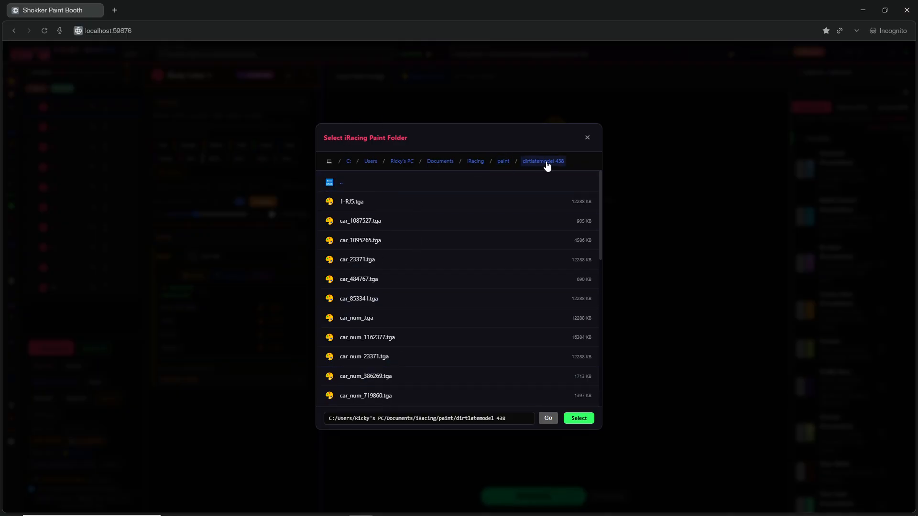
click(583, 423)
mouse_move(872, 505)
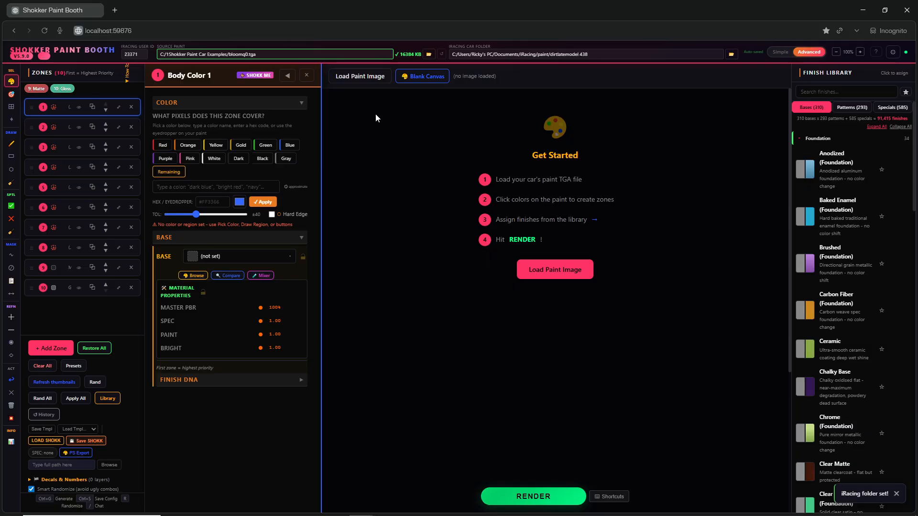
- Load bloomq0.tga from the 1Shokker Paint Car Examples folder as the source paint
click(555, 274)
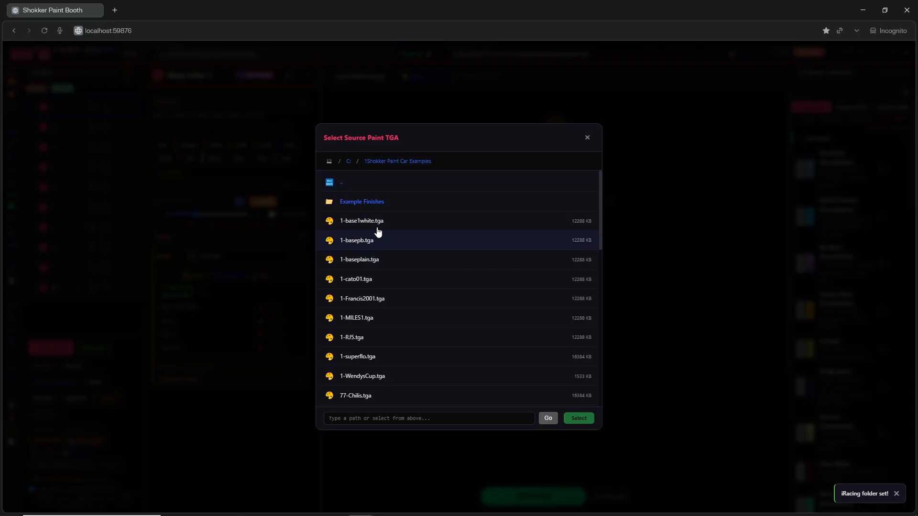
scroll(377, 287, down, 3)
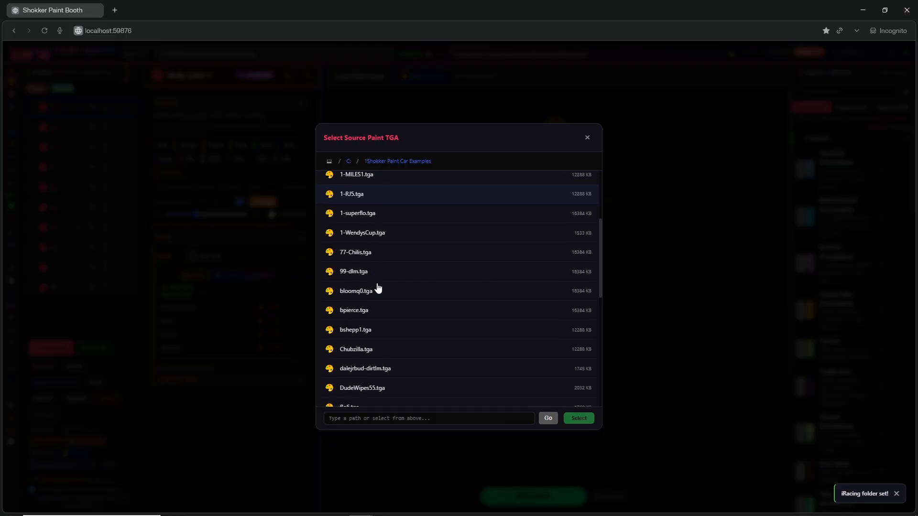
click(366, 297)
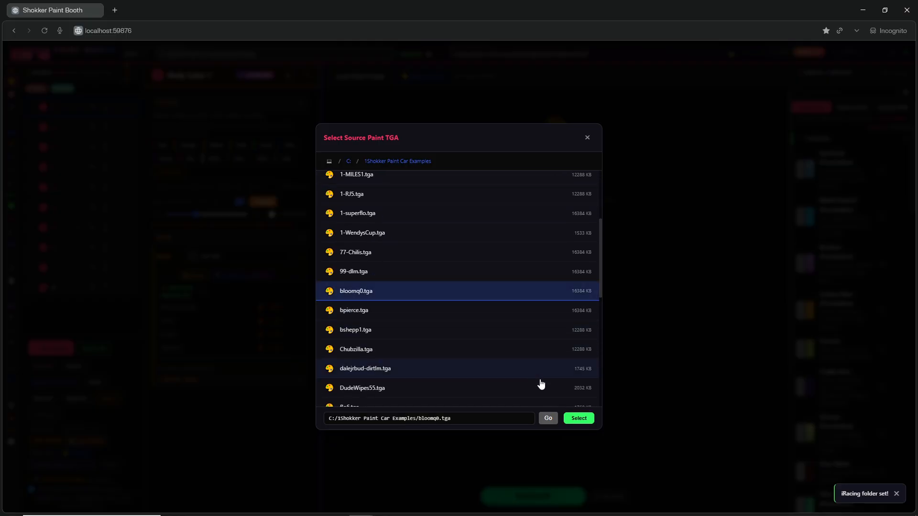
click(579, 418)
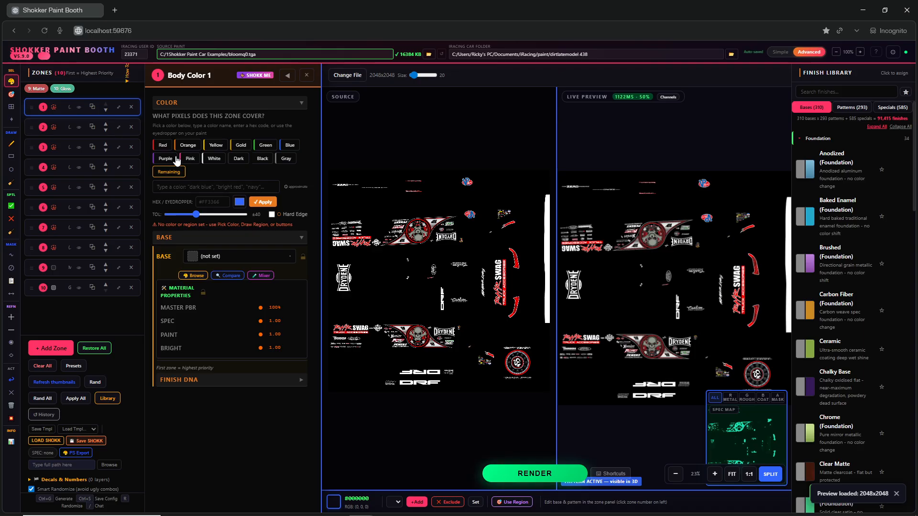
- Make zone 1 cover the remaining unclaimed pixels and assign it the Stellar Dust base
click(179, 174)
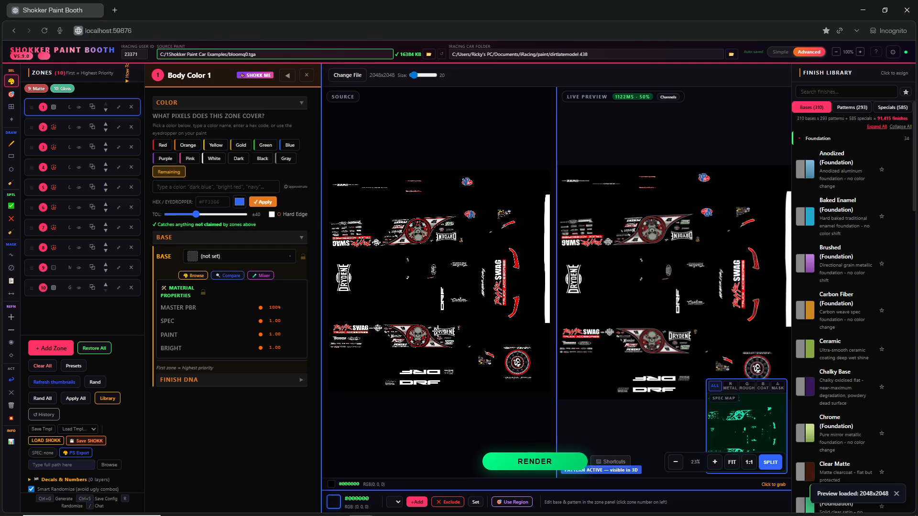
click(243, 259)
mouse_move(311, 355)
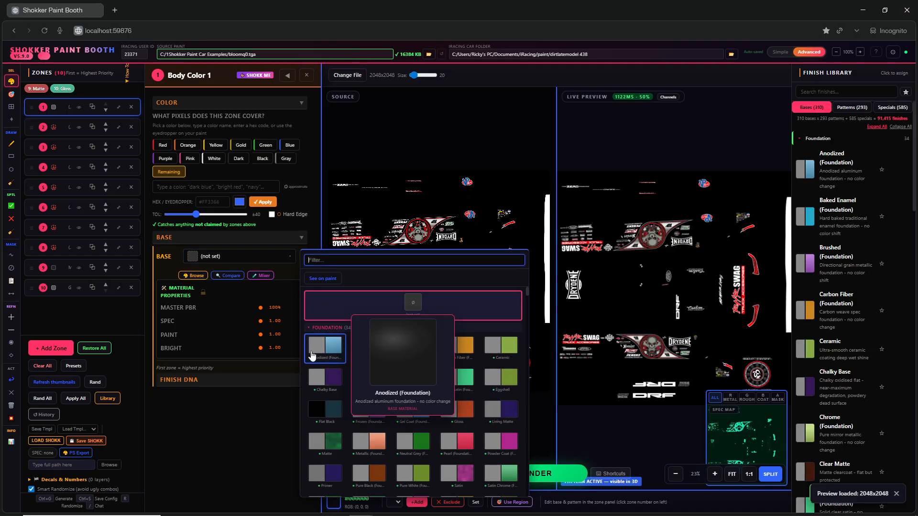
scroll(379, 409, down, 5)
scroll(365, 351, down, 5)
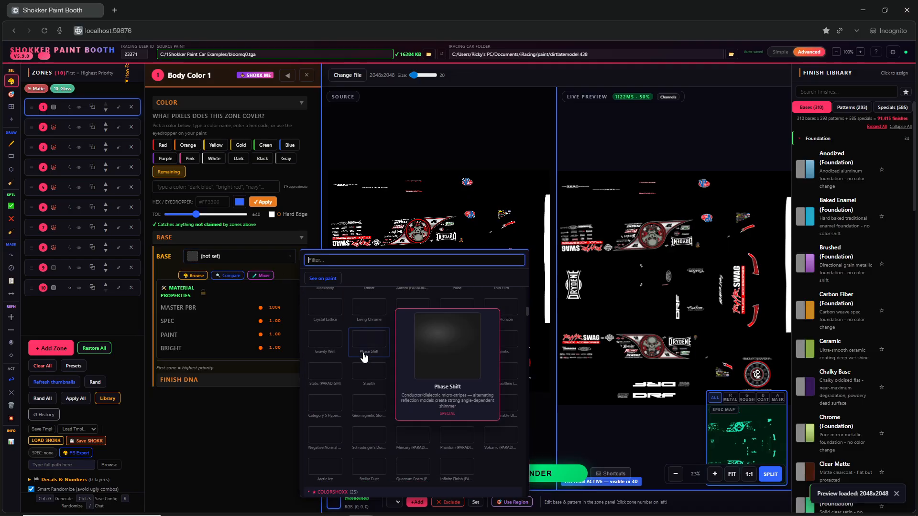
mouse_move(378, 416)
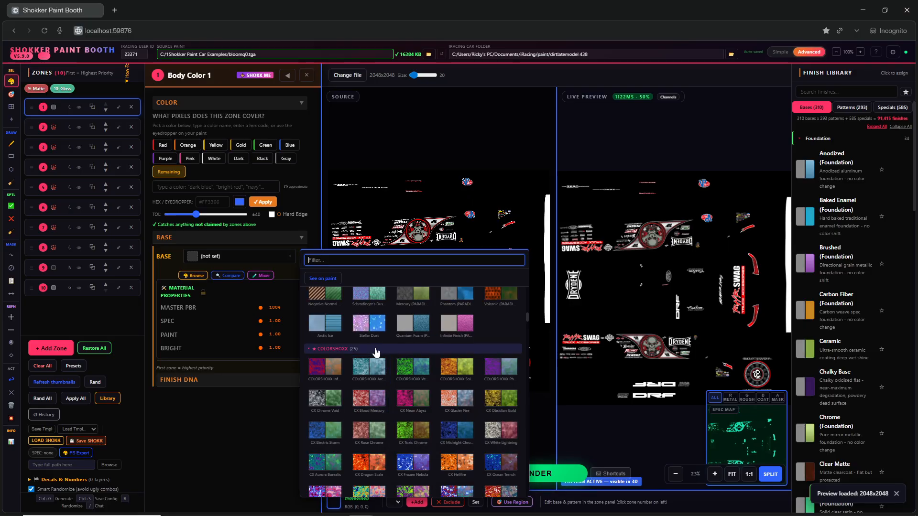
mouse_move(367, 366)
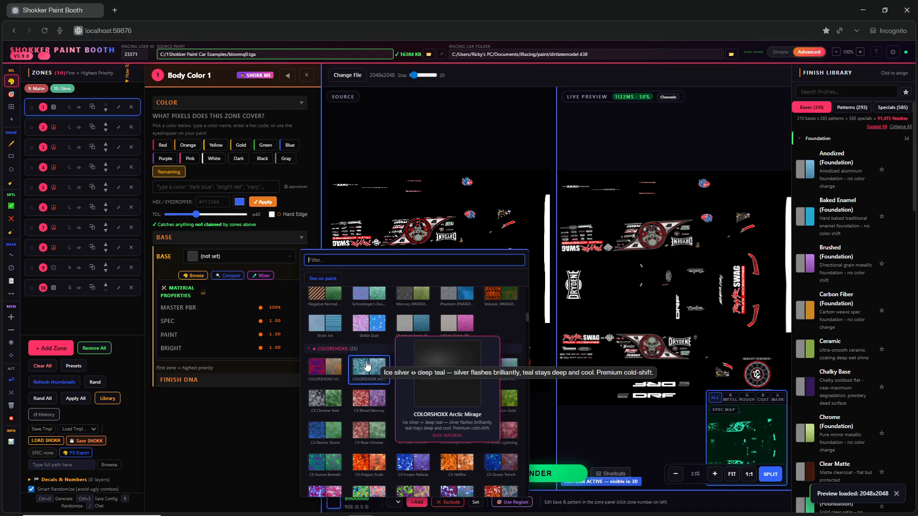
scroll(367, 367, up, 2)
mouse_move(385, 389)
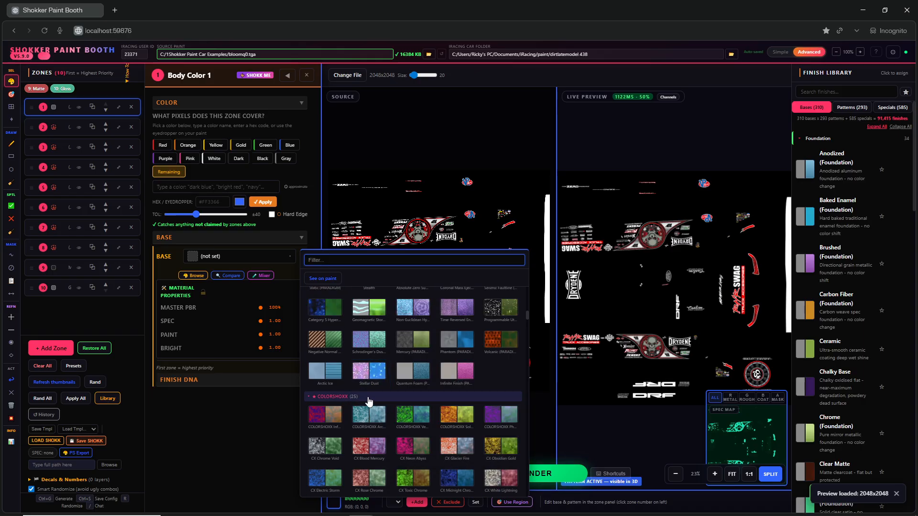
click(363, 372)
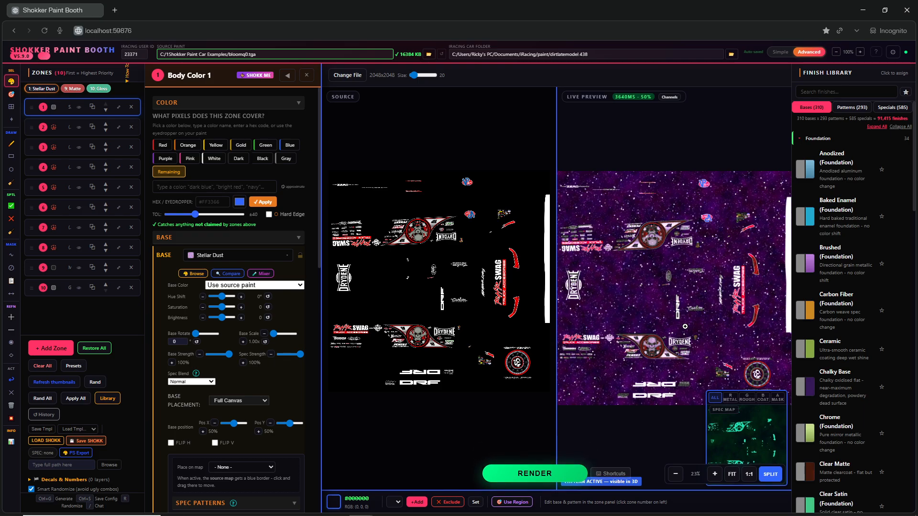
- Change zone 1's base finish to Frozen (Foundation)
click(209, 257)
scroll(410, 369, up, 10)
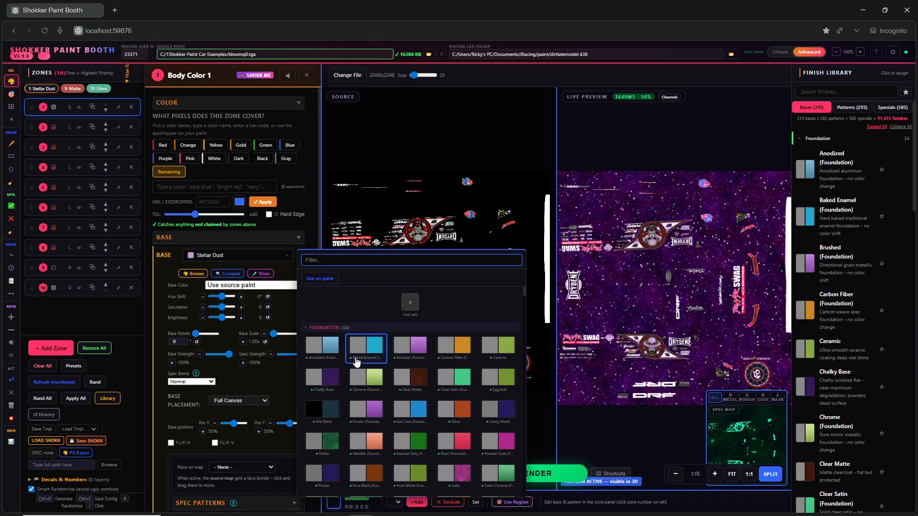
click(372, 414)
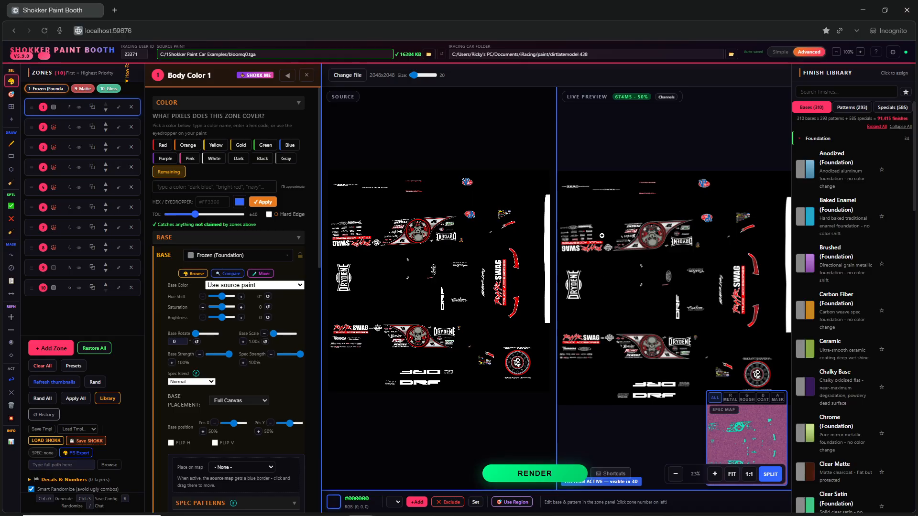
- Examine the metallic, roughness and clearcoat channels of the spec map preview, then return it to all channels
mouse_move(715, 404)
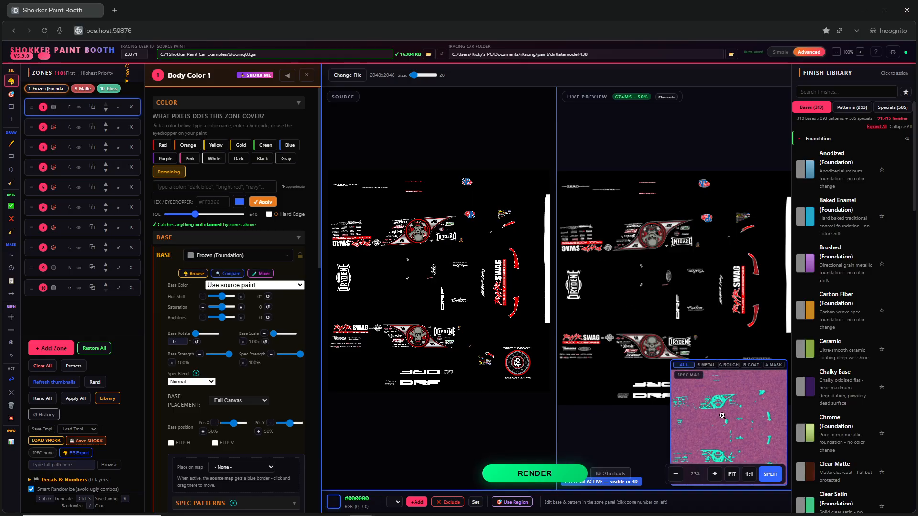
click(707, 367)
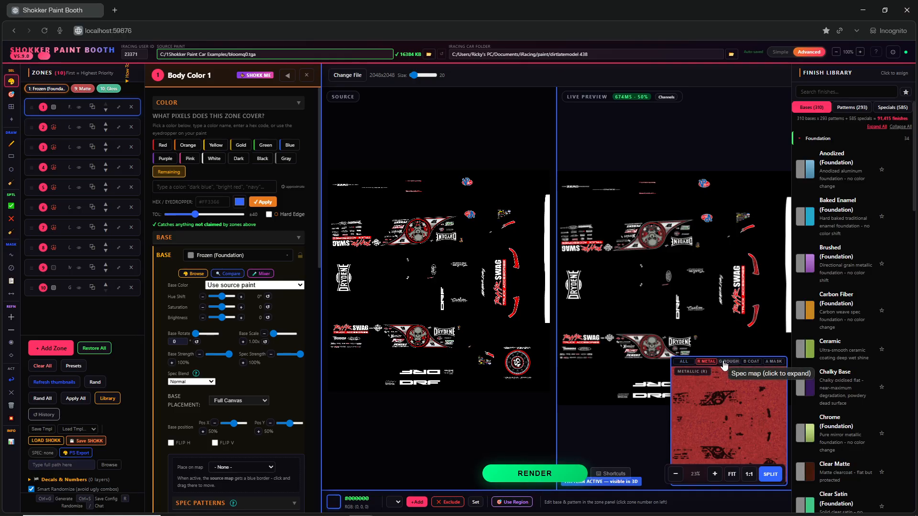
click(724, 363)
click(752, 362)
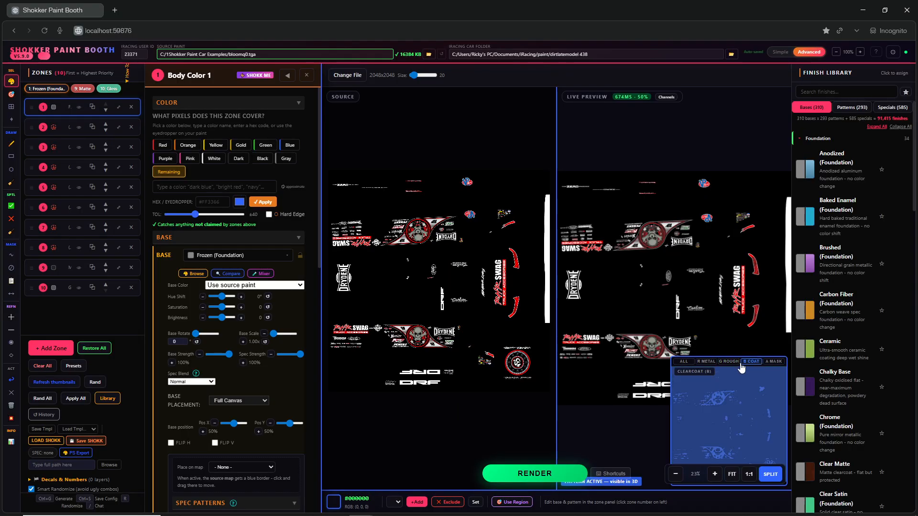
click(706, 362)
click(726, 363)
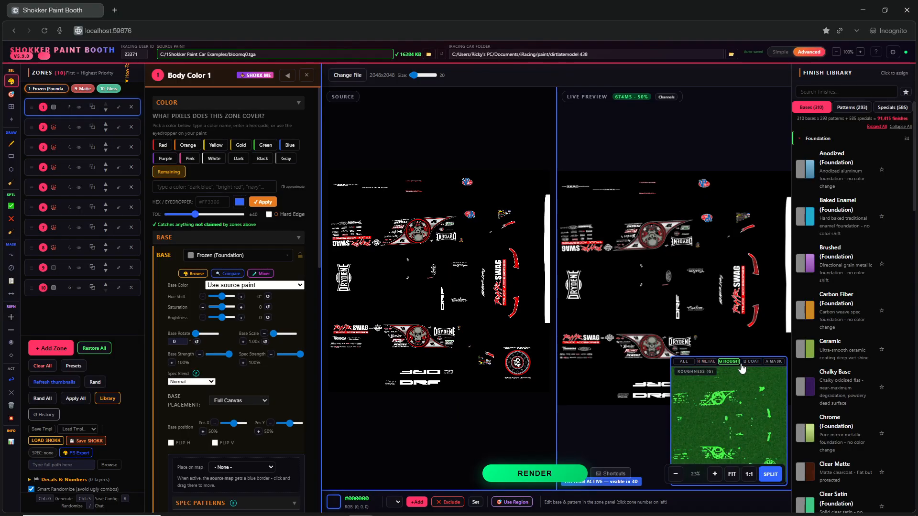
click(750, 362)
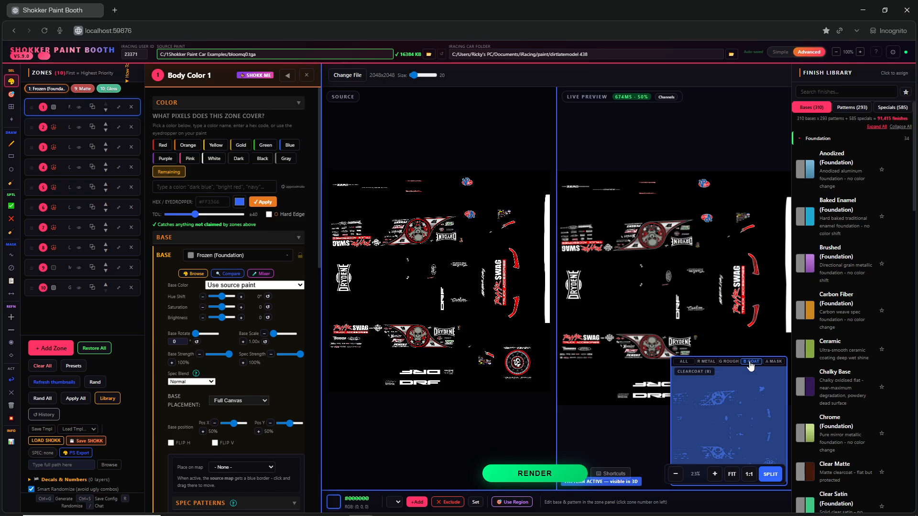
click(684, 362)
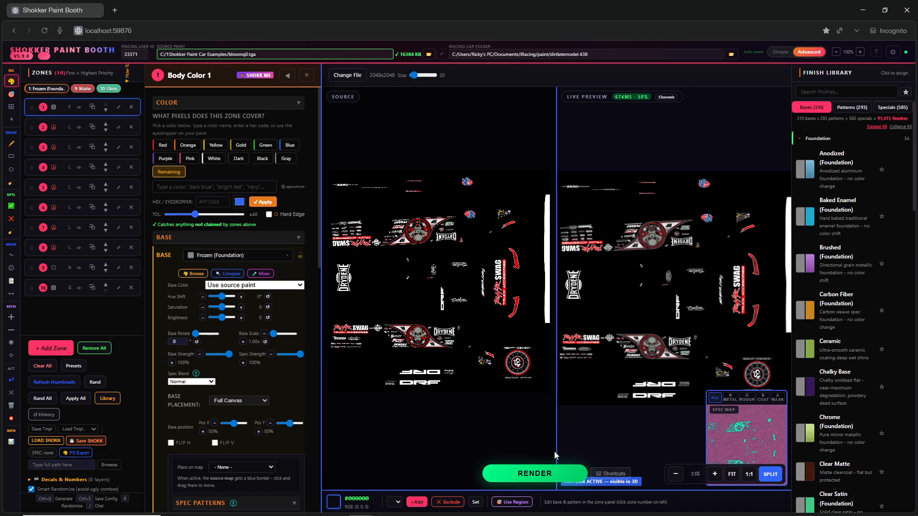
- Render the Frozen finish to the car folder and reload the car textures in the iRacing simulator
click(522, 475)
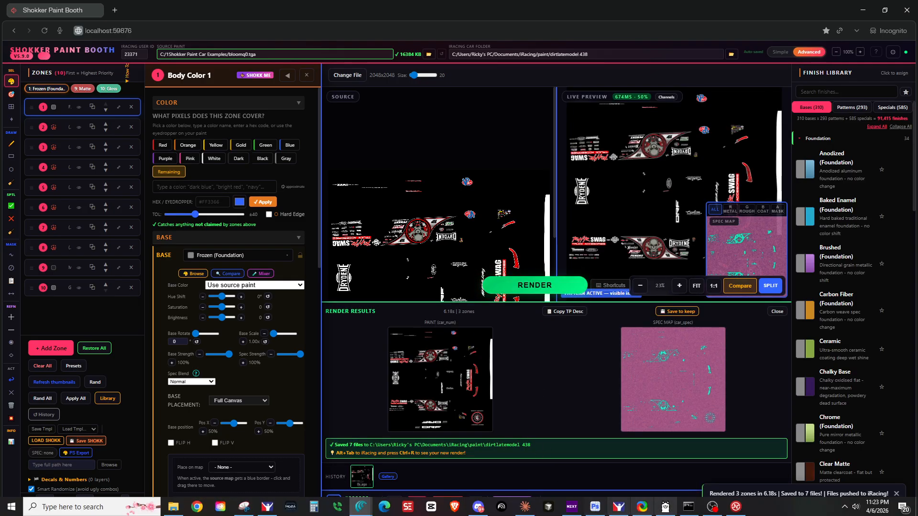
click(618, 508)
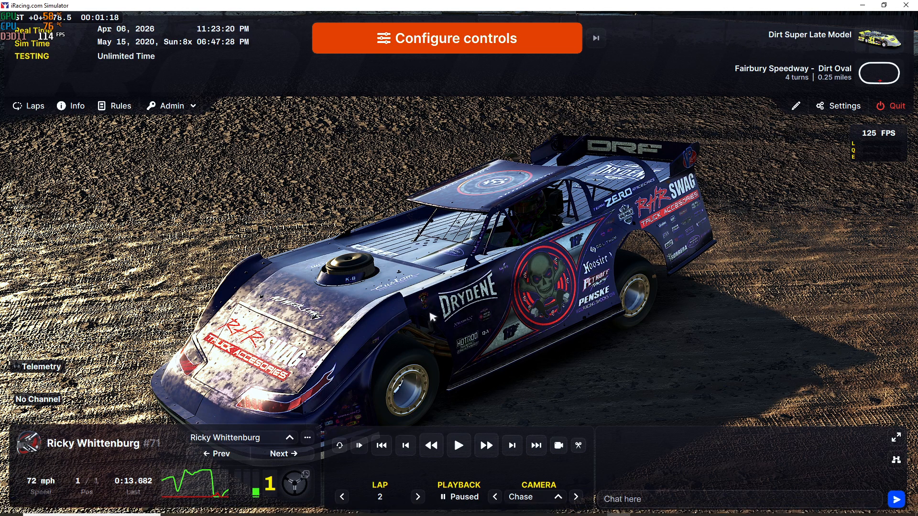
key(ctrl+r)
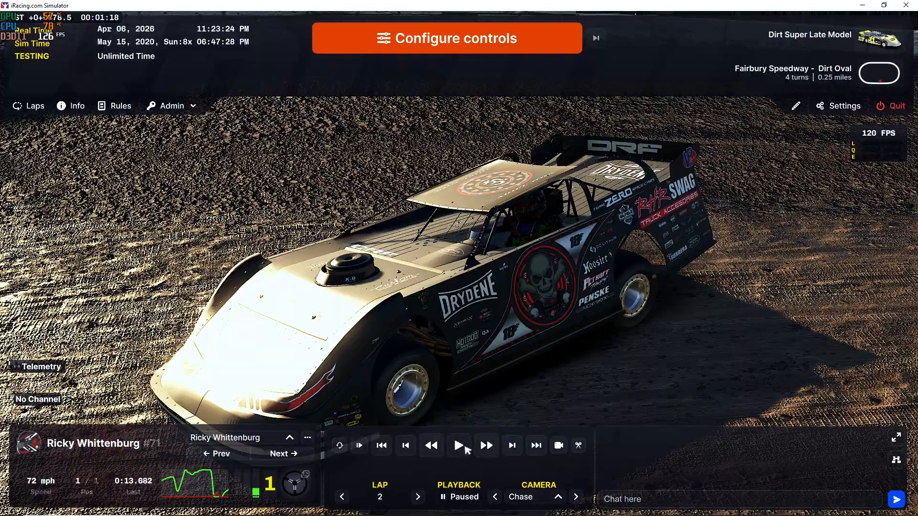
- Play the car's replay to examine the rendered finish in motion, and pause it
click(465, 449)
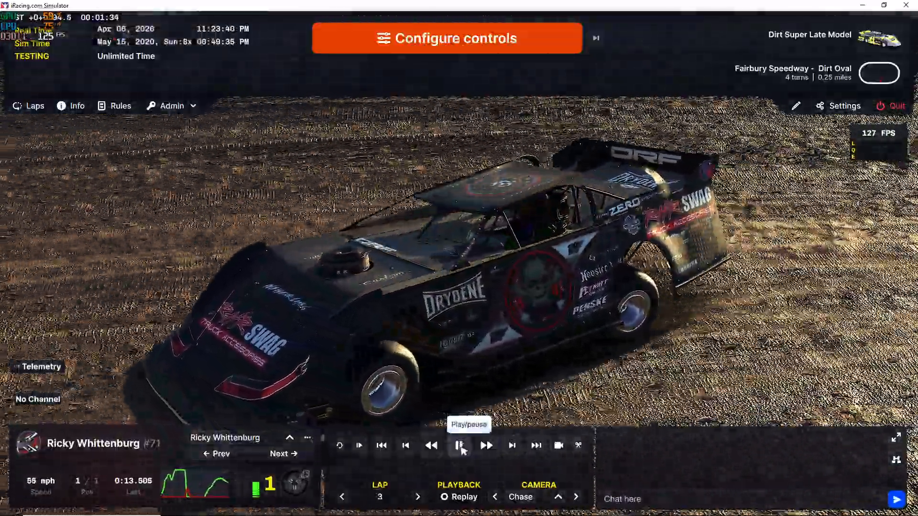
click(460, 447)
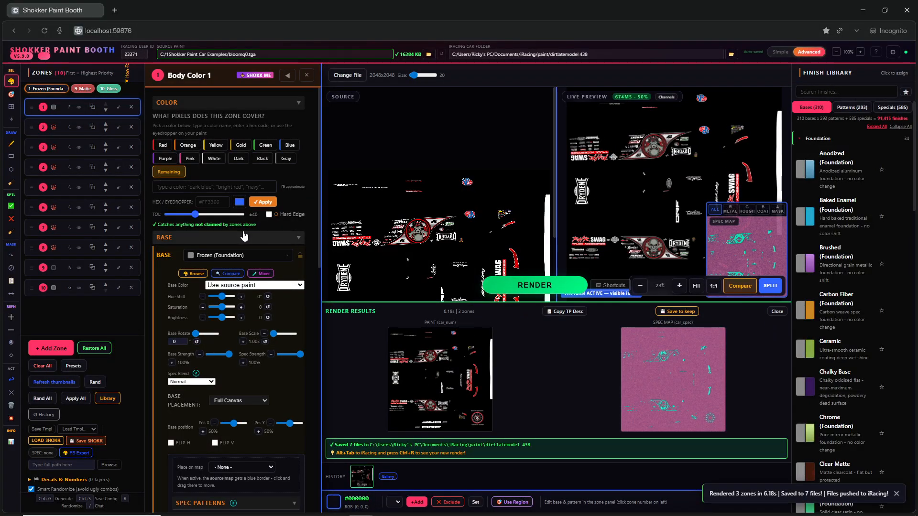
- Back in Shokker Paint Booth, change zone 1's base finish to Chrome (Foundation)
click(231, 259)
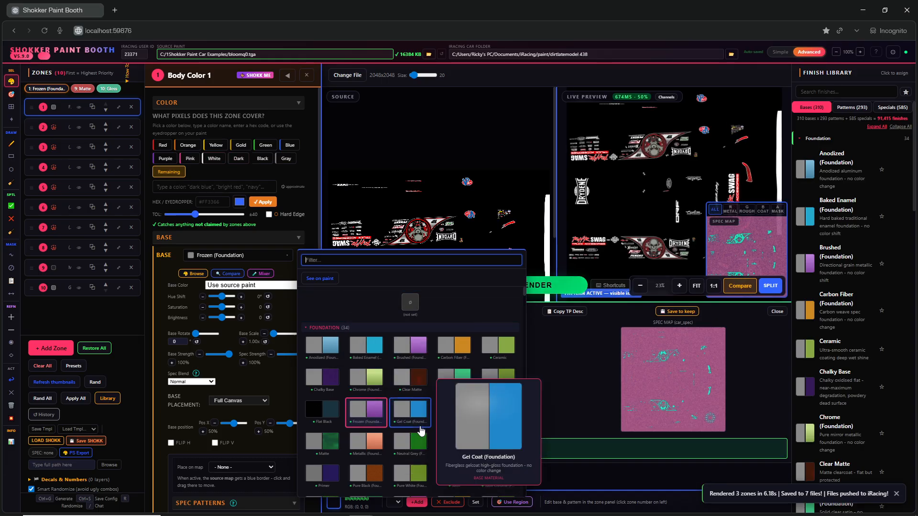
click(371, 384)
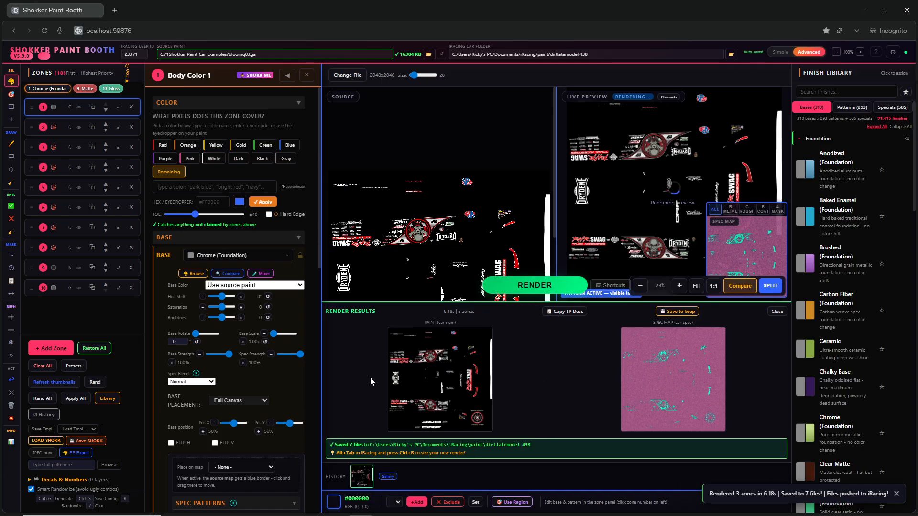
mouse_move(739, 225)
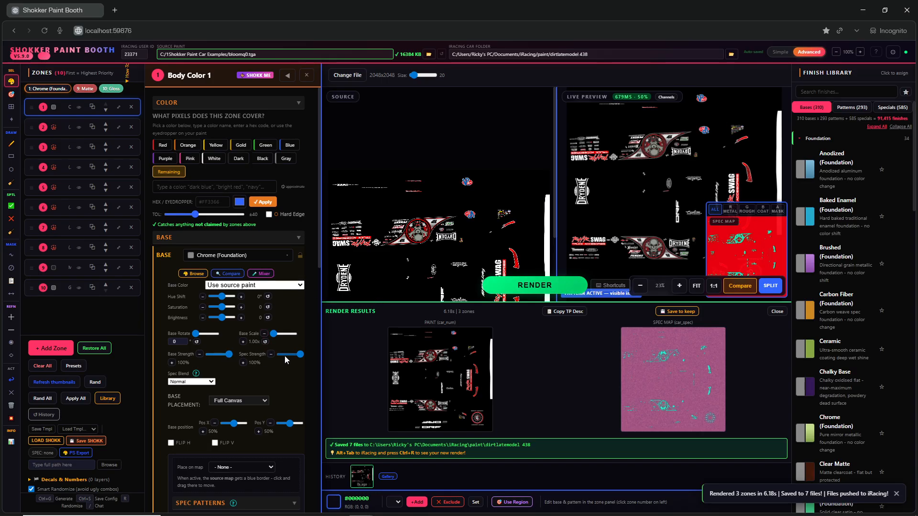
- Render the Chrome finish to the car folder, switch to the iRacing simulator and play the car's replay
click(531, 285)
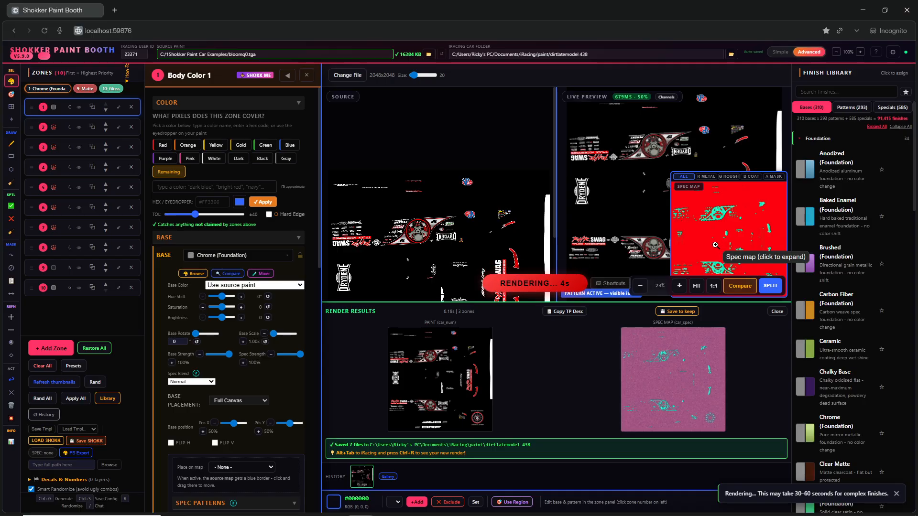
key(alt+Tab)
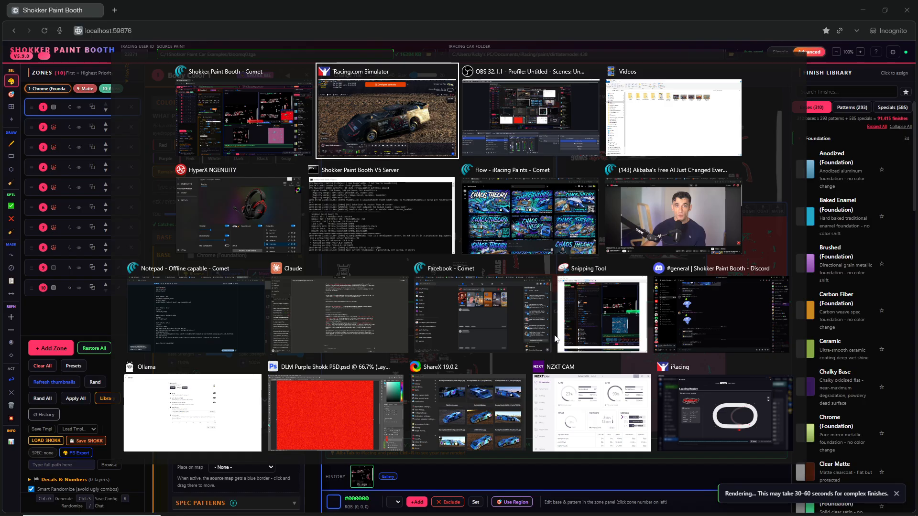
click(456, 446)
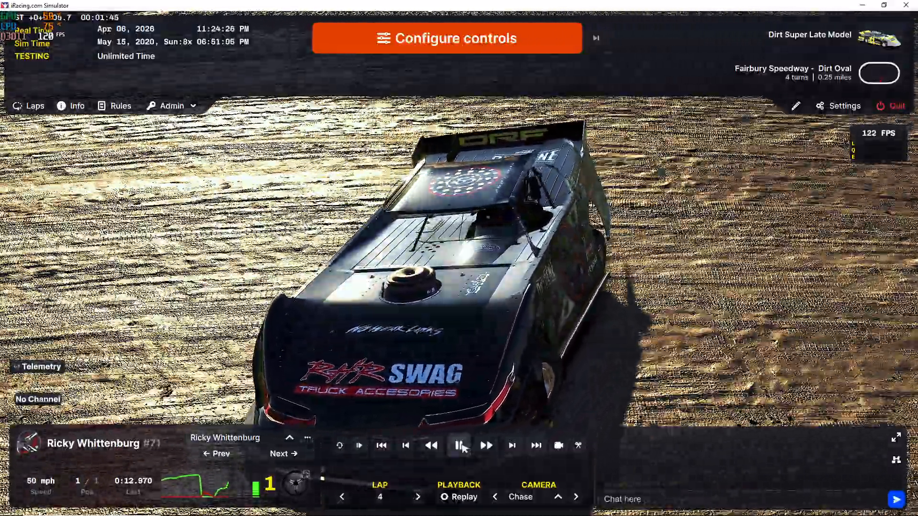
- Examine the moving car from the Far Chase and Rear Chase cameras, return to the Chase camera, and pause the replay
key(c)
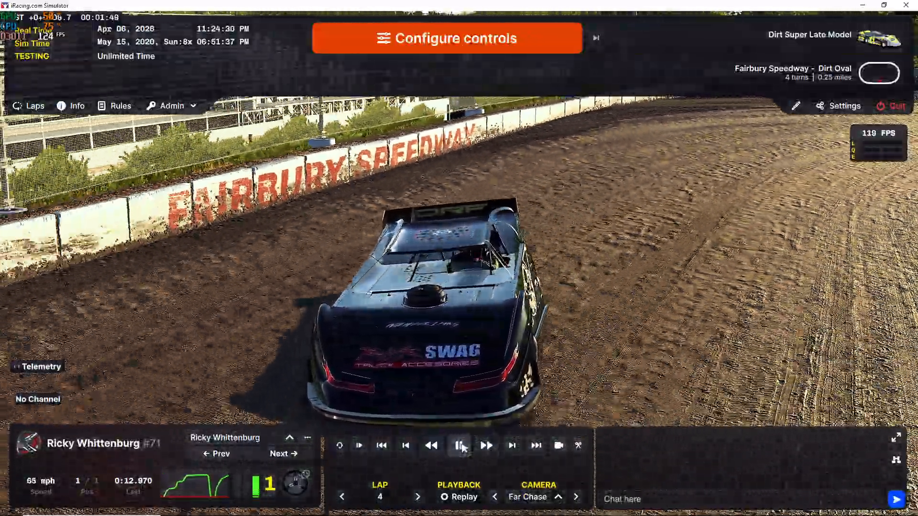
key(c)
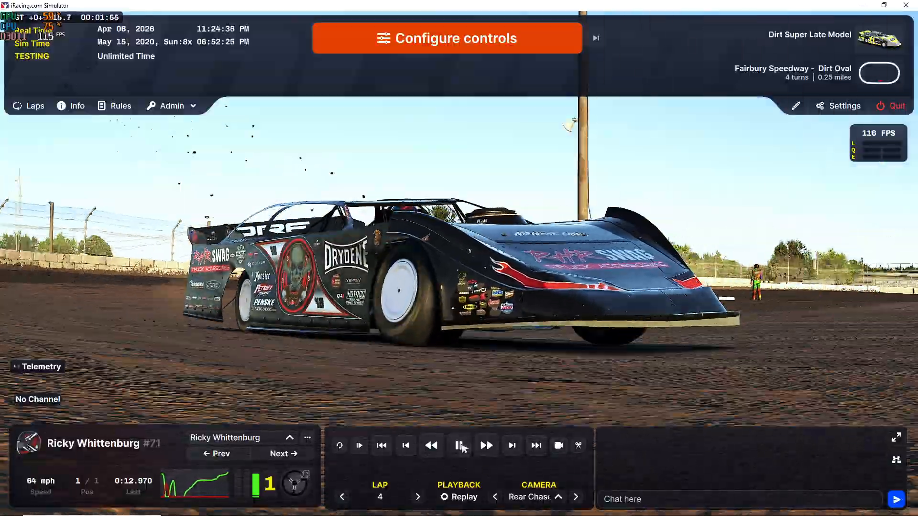
click(462, 448)
key(shift+c)
click(462, 448)
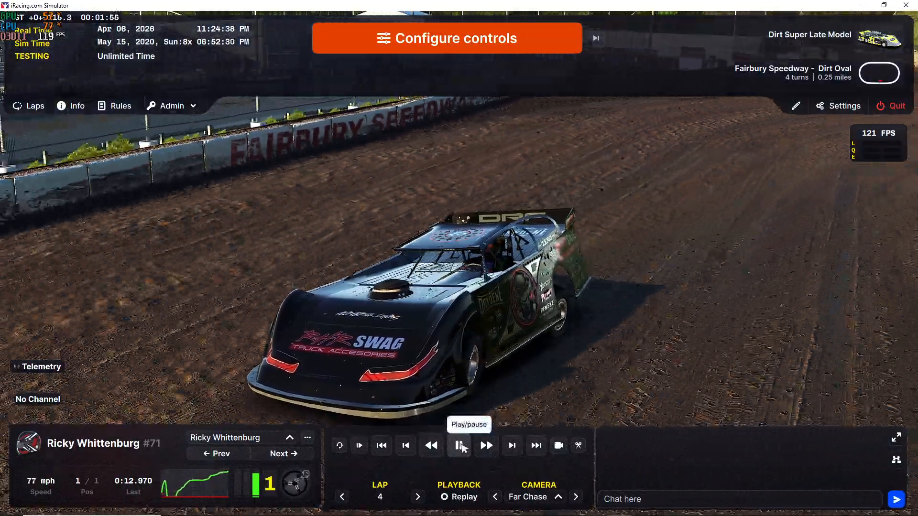
key(shift+c)
click(462, 448)
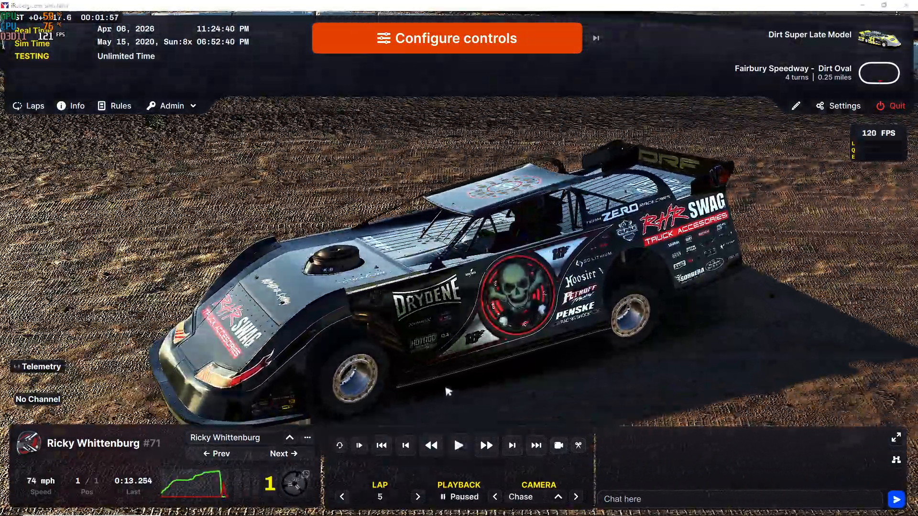
- Back in Shokker Paint Booth, set zone 1's base spec strength to 35%, render the paint, and inspect the enlarged spec map
key(alt+Tab)
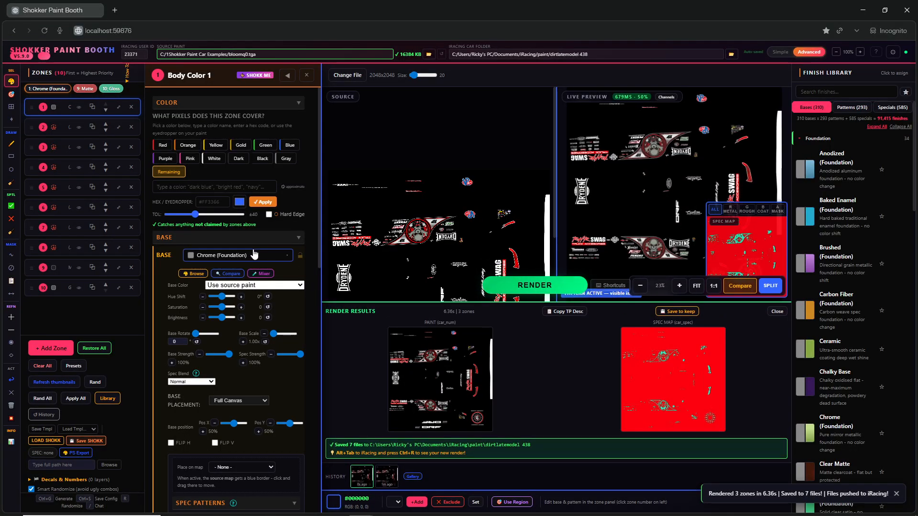
click(288, 355)
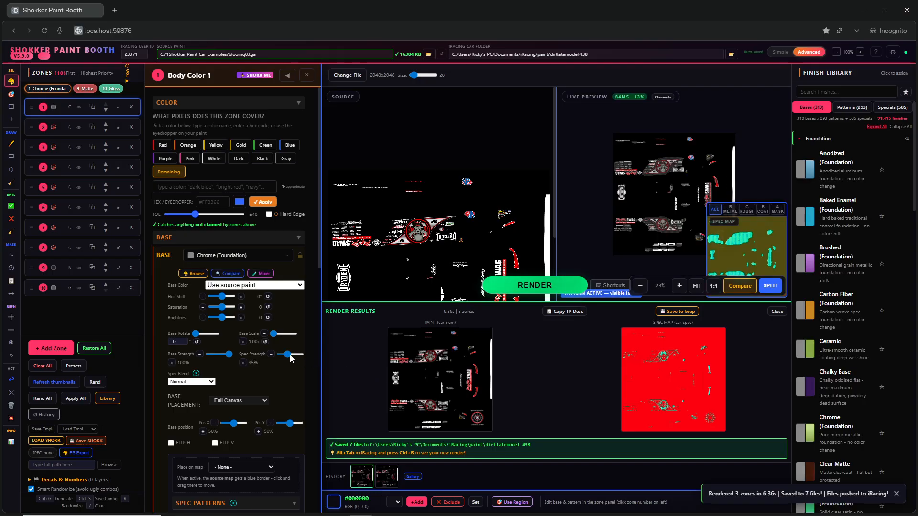
click(535, 285)
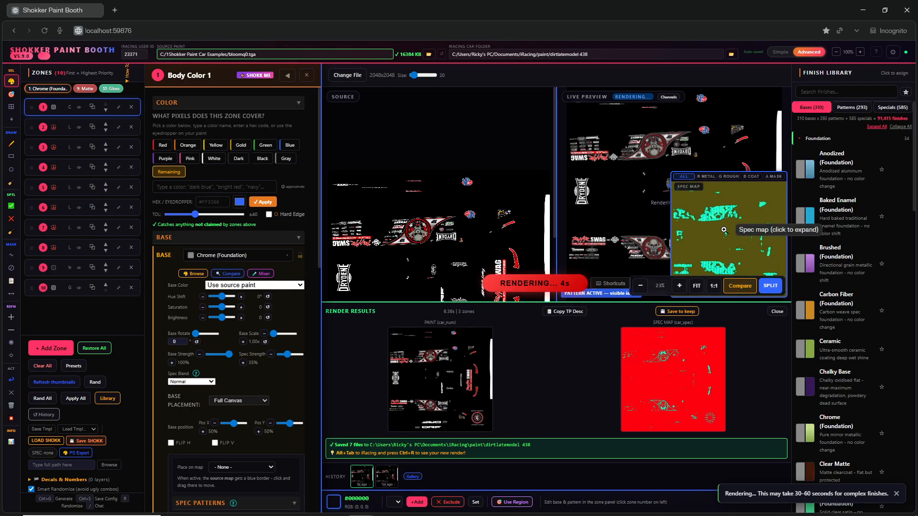
click(723, 232)
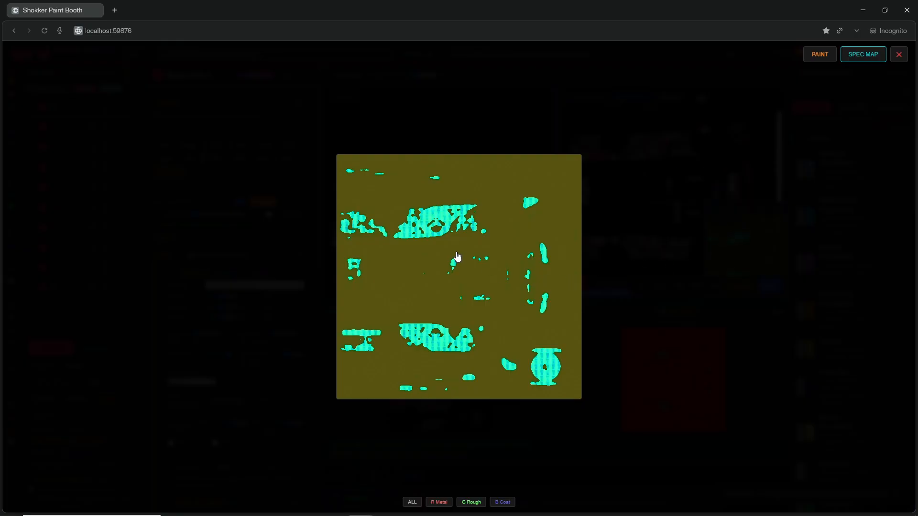
key(Escape)
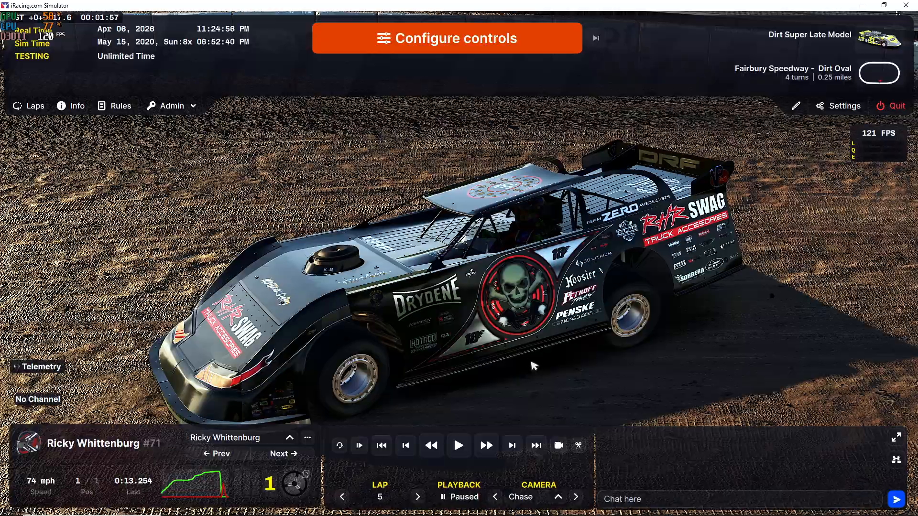
- Reload the car textures in the iRacing simulator, play the replay to examine the reduced-strength Chrome finish, and pause it
key(ctrl+r)
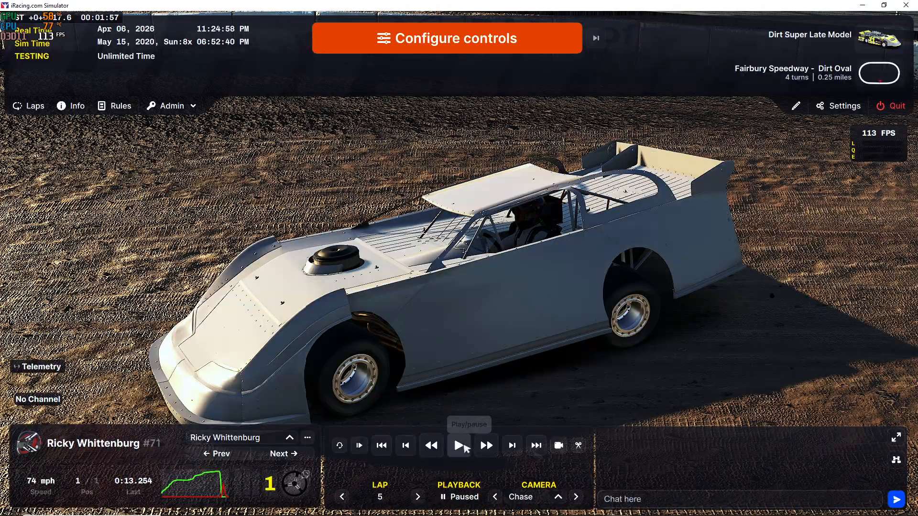
click(465, 448)
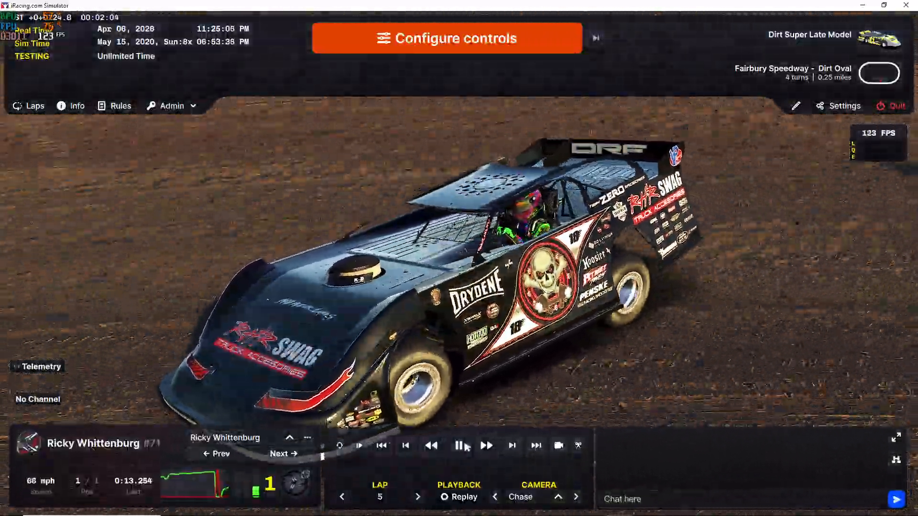
click(464, 446)
- Back in Shokker Paint Booth, change zone 1's base finish to Wet Look and set its spec strength to 100%
key(alt+Tab)
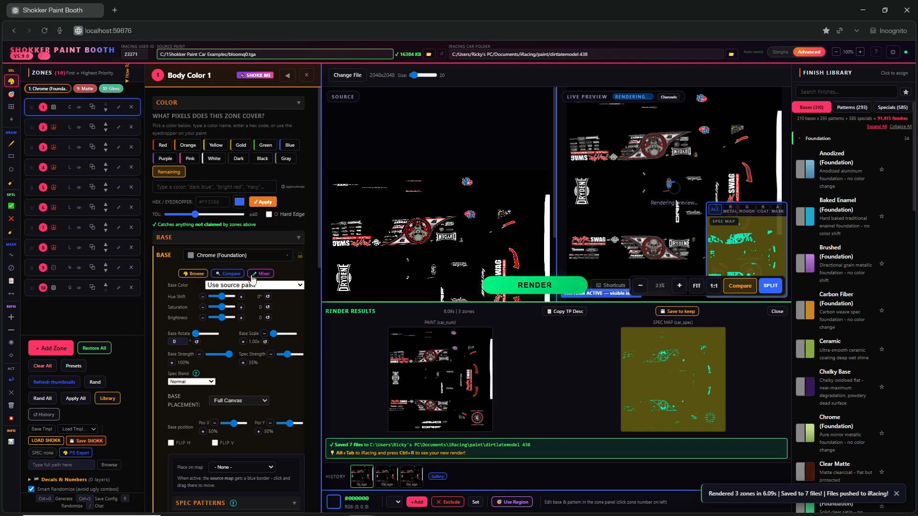
click(219, 256)
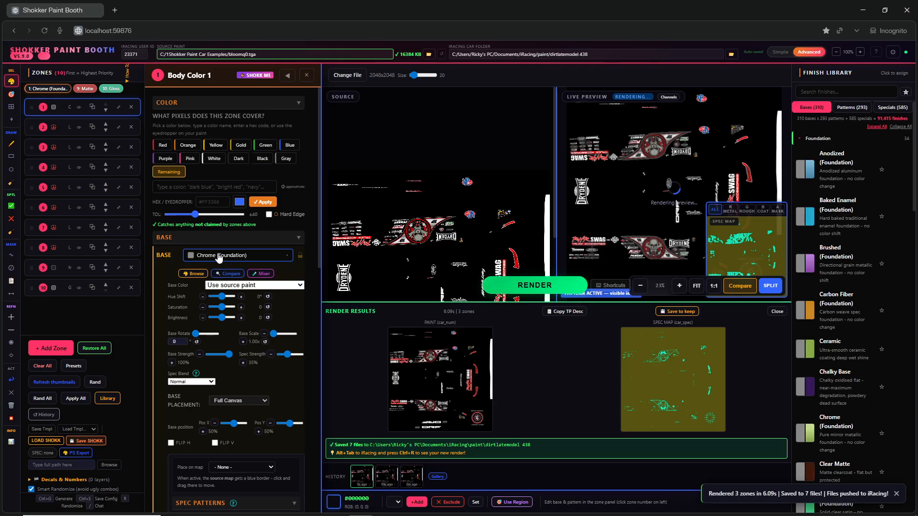
mouse_move(430, 406)
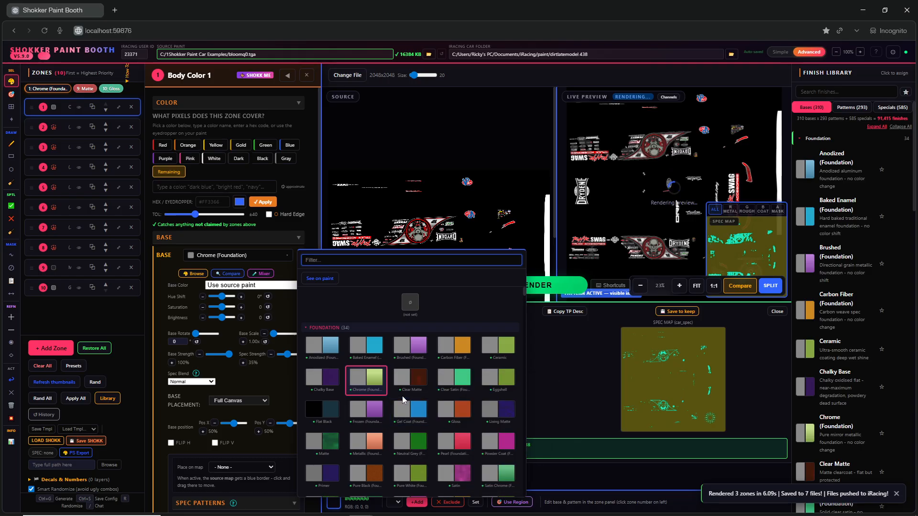
scroll(428, 407, down, 1)
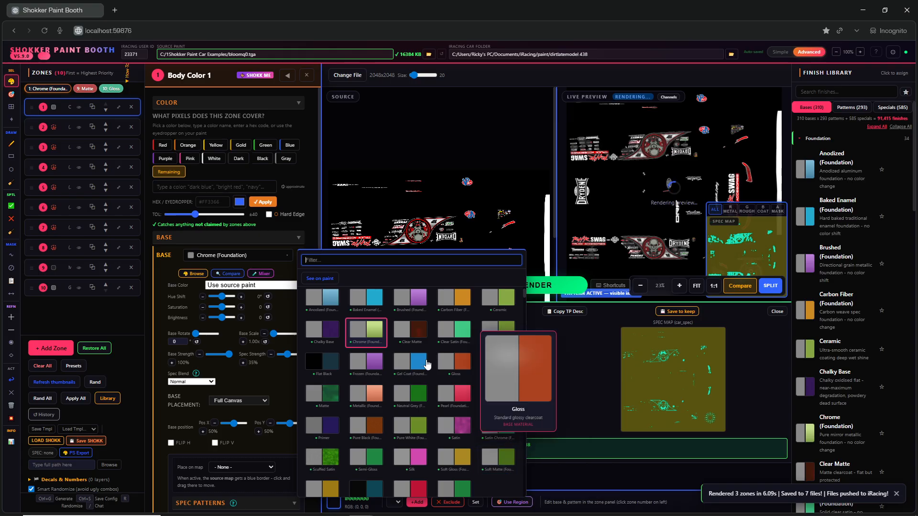
scroll(473, 382, down, 3)
mouse_move(471, 336)
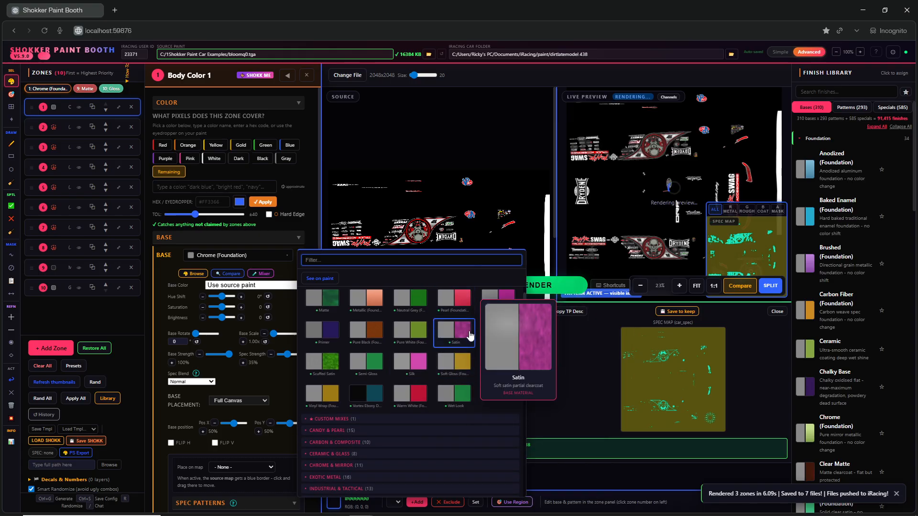
click(452, 394)
drag(289, 353, 304, 355)
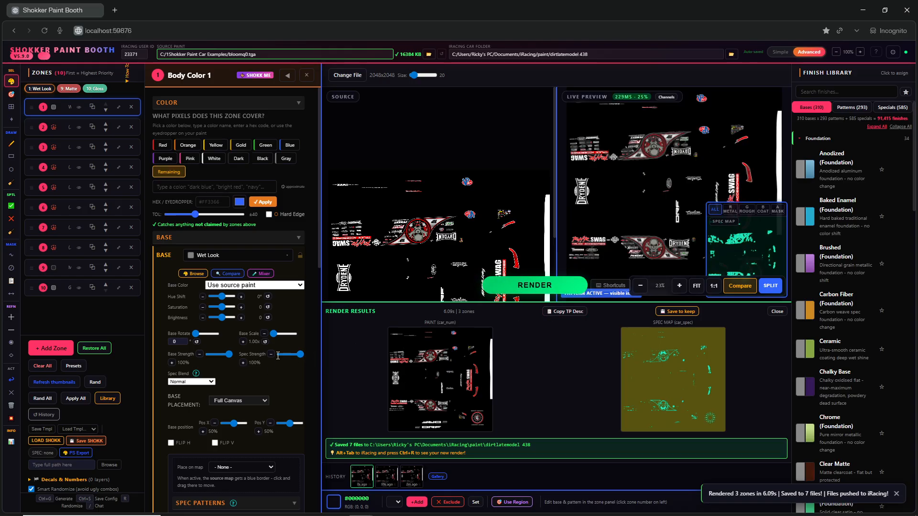
- Render the Wet Look finish and examine the metallic, roughness and clearcoat channels of the spec map preview
click(521, 287)
mouse_move(739, 237)
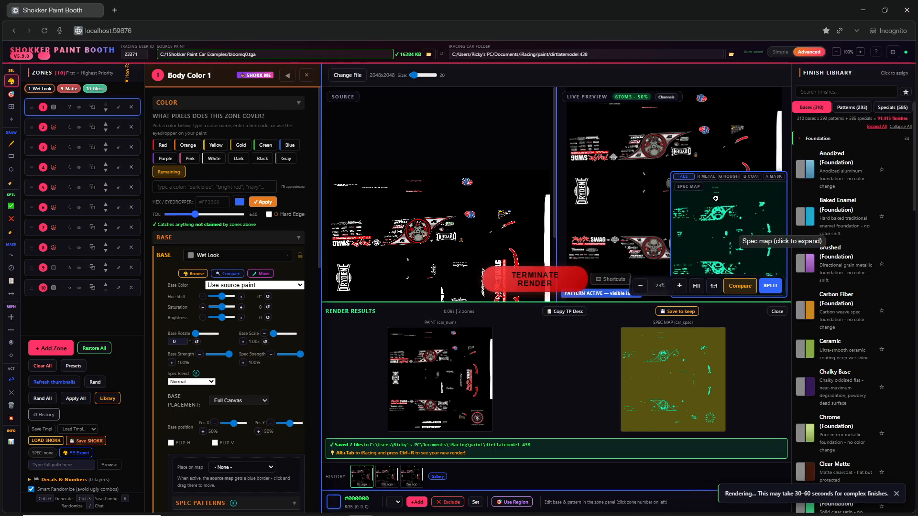
click(712, 175)
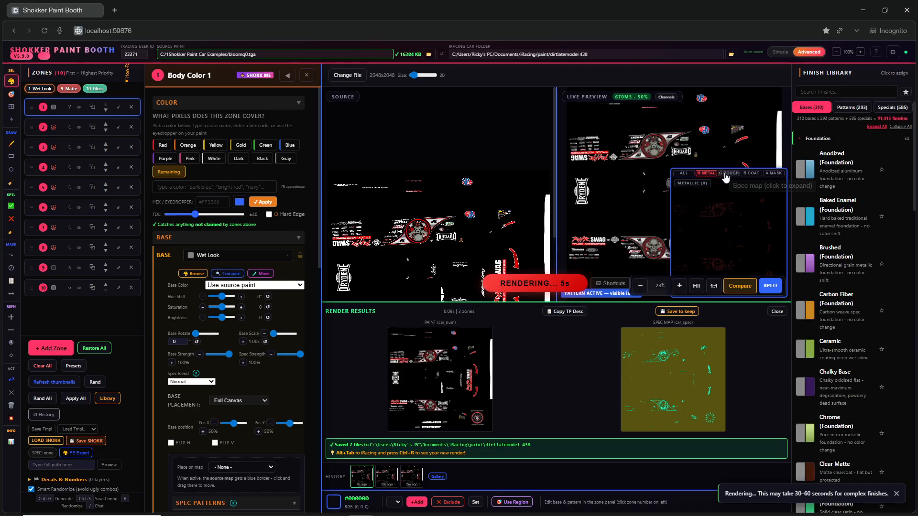
click(731, 173)
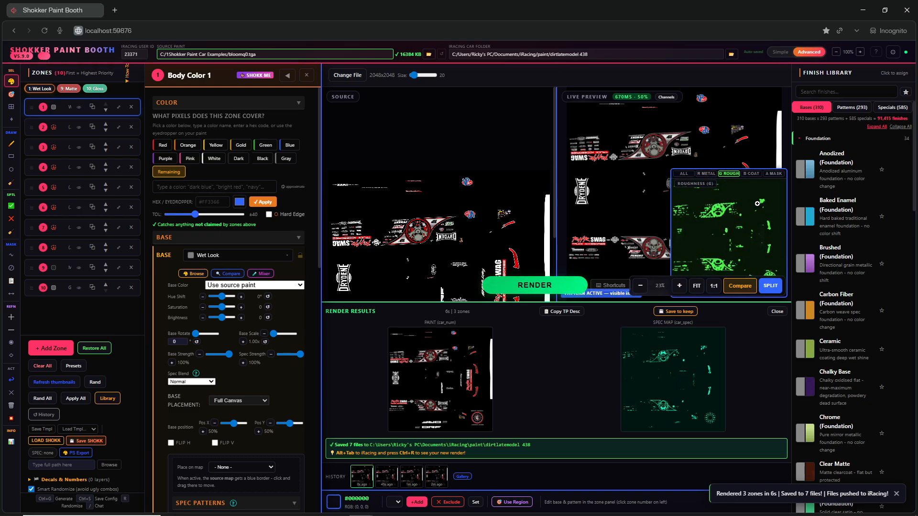
click(752, 174)
- Switch to the iRacing simulator, reload the car textures, play the replay to examine the Wet Look finish, and pause it
key(alt+Tab)
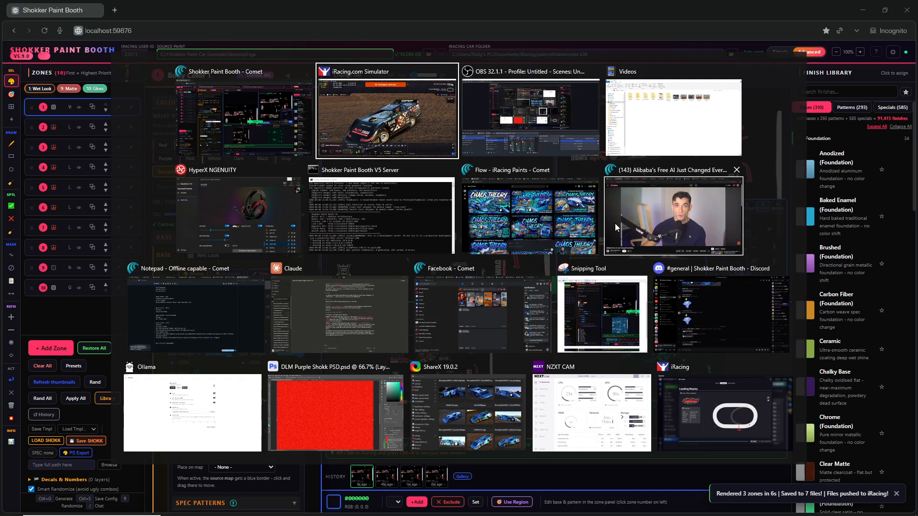
key(ctrl+r)
click(470, 450)
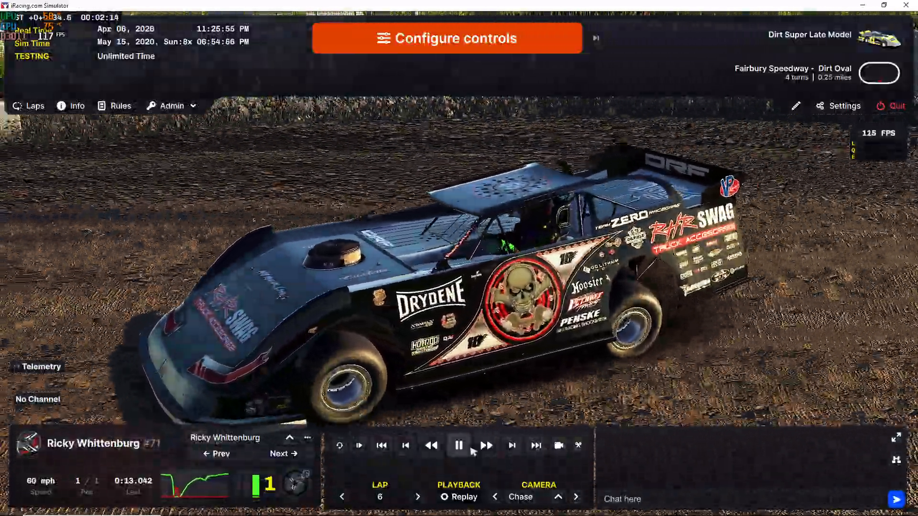
click(458, 446)
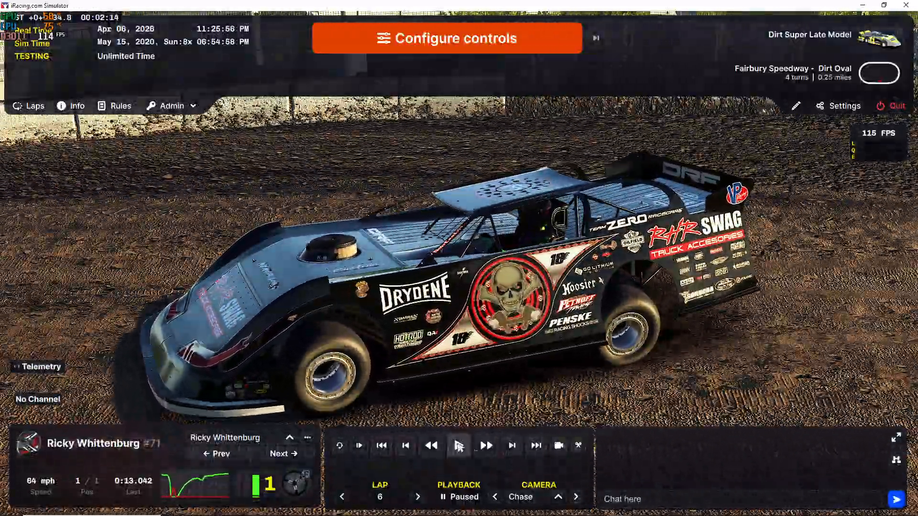
- Return to Shokker Paint Booth and change zone 1's base finish from Wet Look to Chrome (Foundation)
key(alt+Tab)
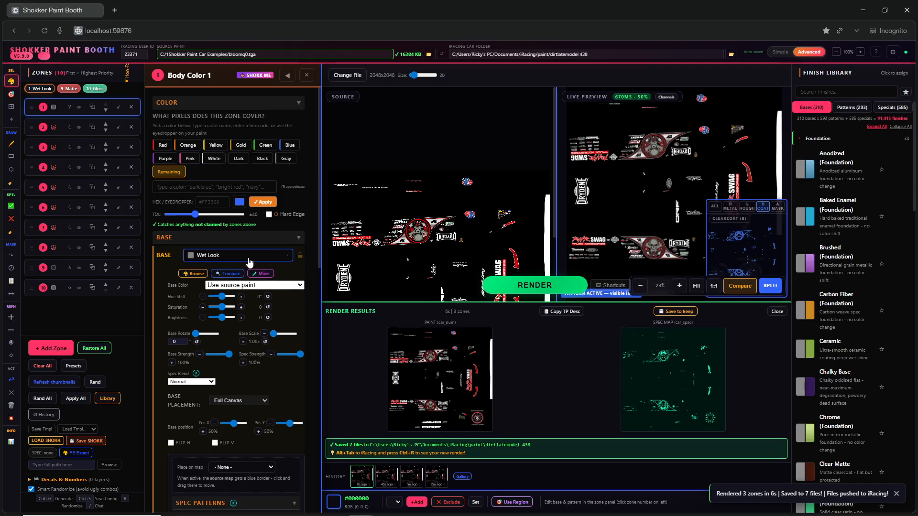
click(248, 258)
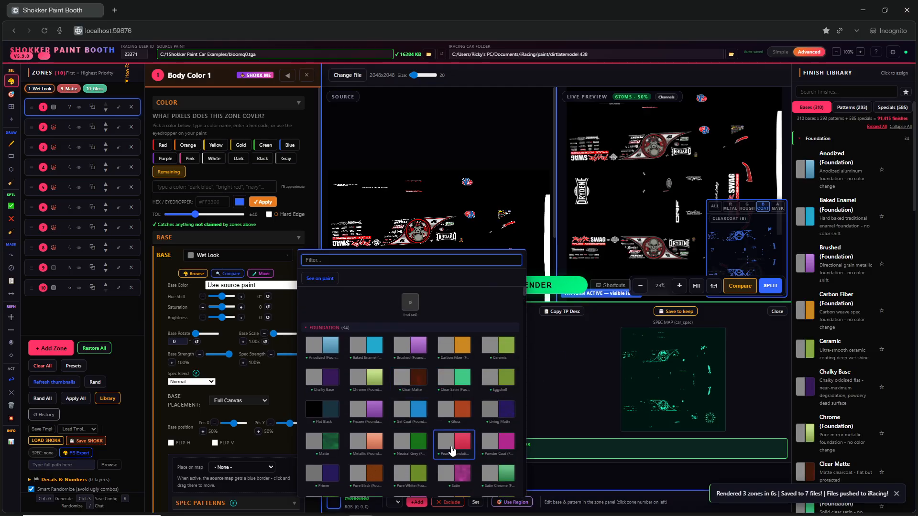
click(366, 378)
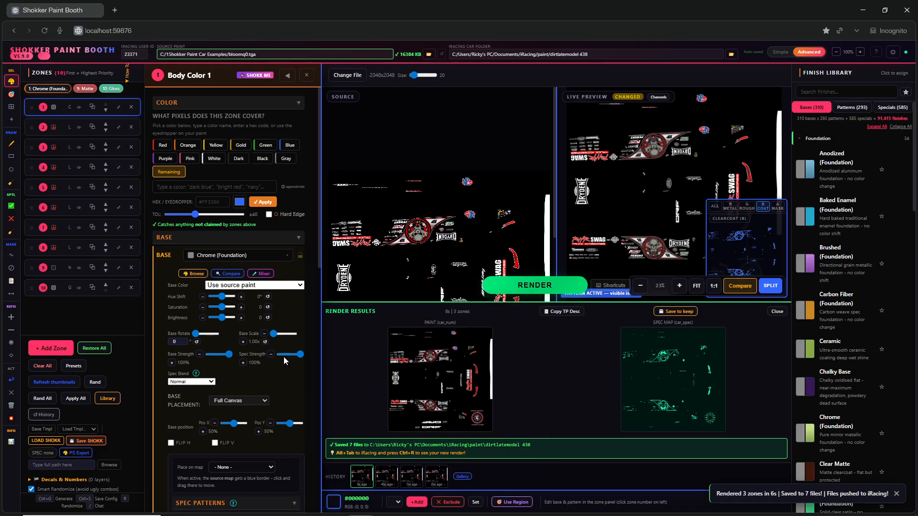
- Mute zones 2 to 10 so that only zone 1 is included in the render
click(79, 287)
click(79, 268)
click(79, 248)
click(79, 228)
click(79, 207)
click(79, 187)
click(79, 167)
click(79, 147)
click(79, 127)
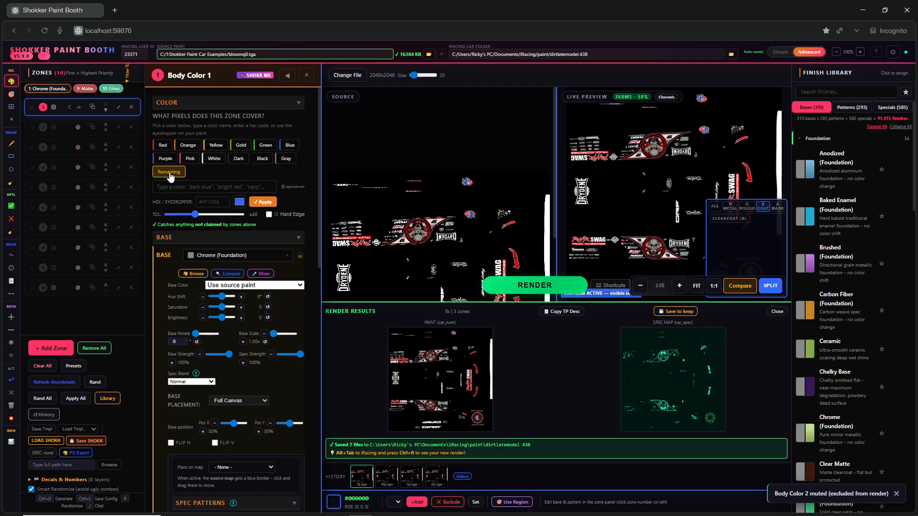
- Add the Carbon Plain Weave spec pattern from the Carbon & Weave category to zone 1
scroll(408, 210, down, 2)
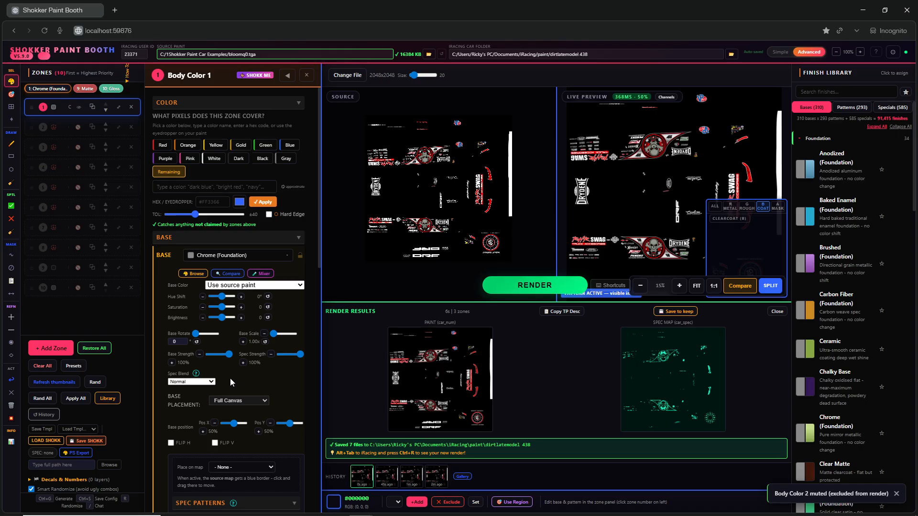
scroll(236, 383, down, 2)
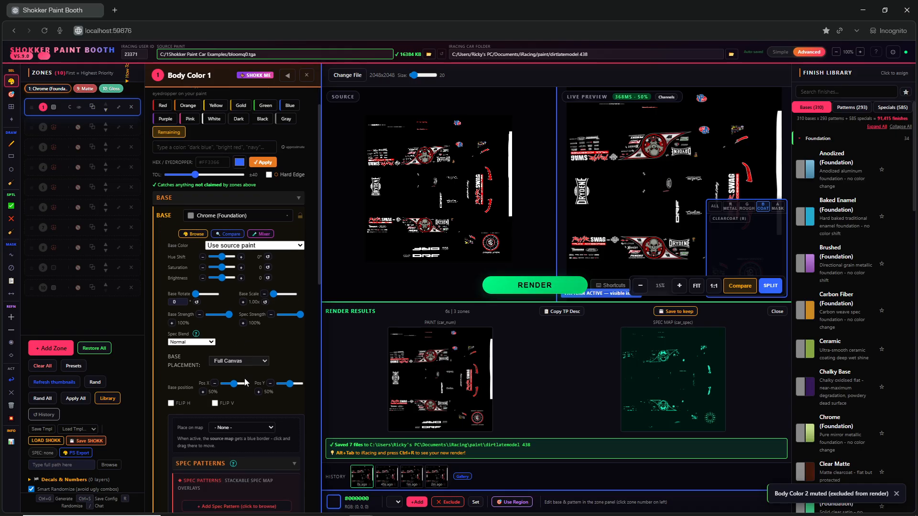
scroll(232, 319, down, 3)
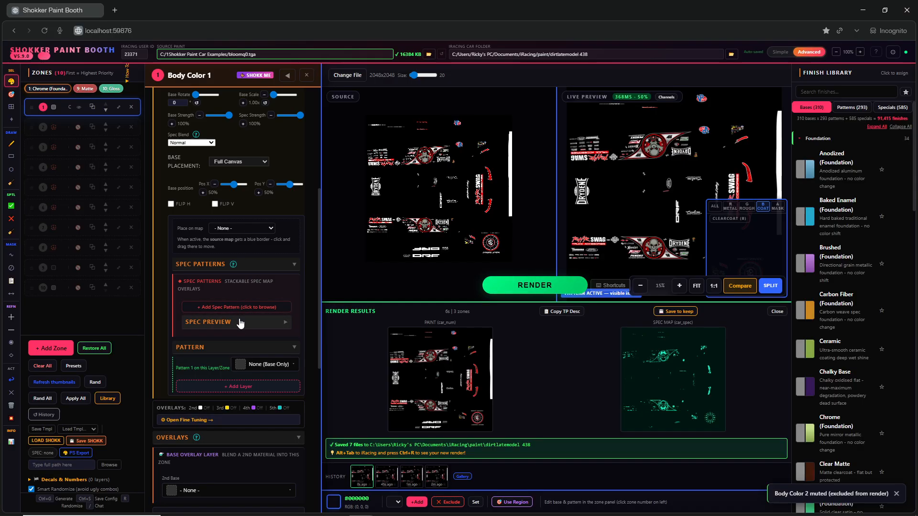
click(238, 312)
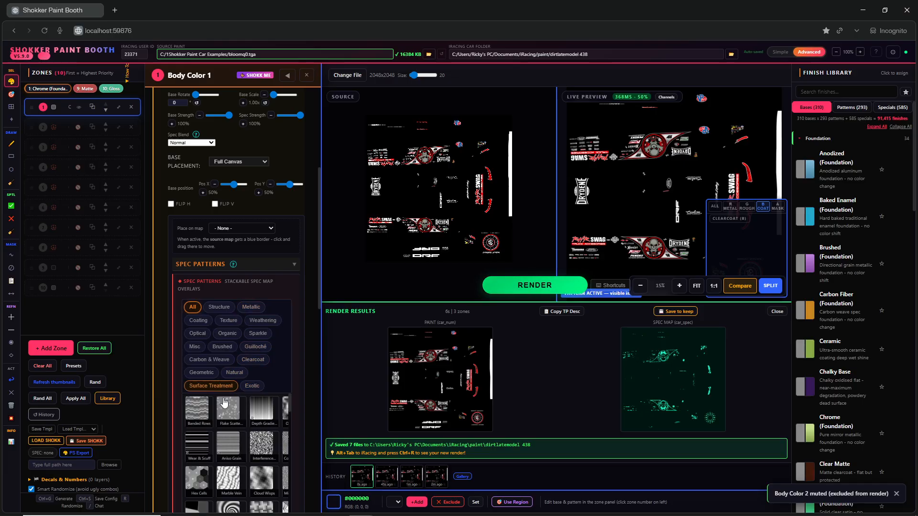
scroll(229, 431, down, 2)
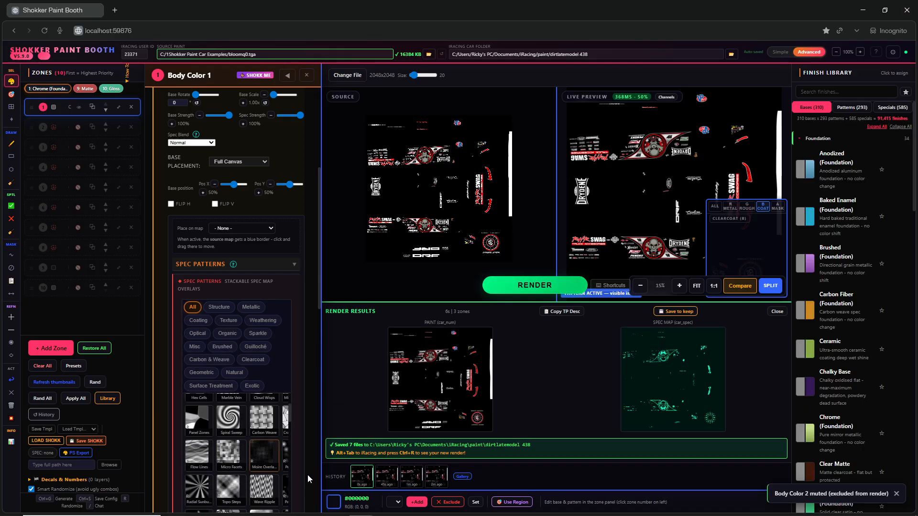
click(229, 362)
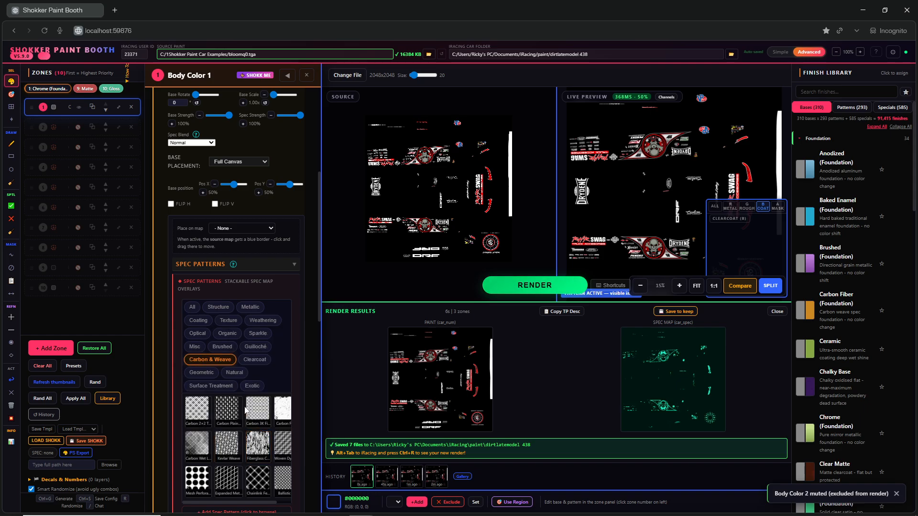
mouse_move(230, 412)
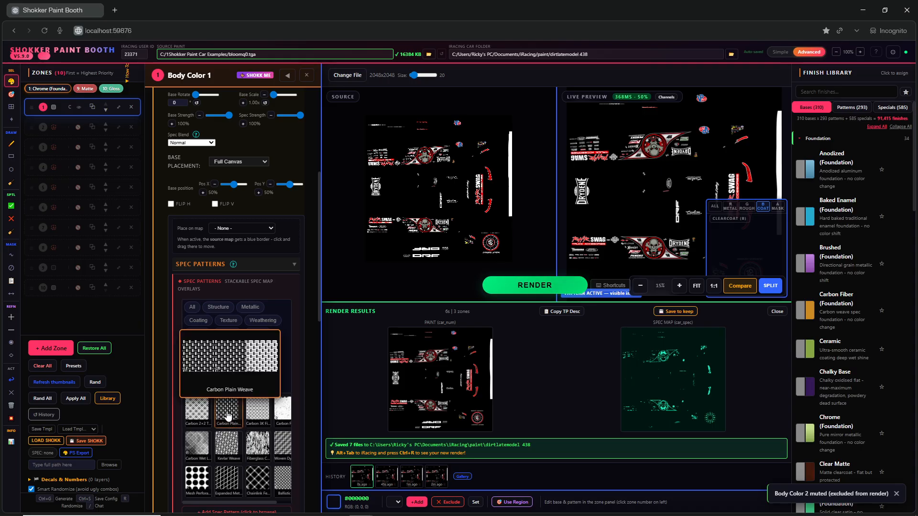
click(229, 419)
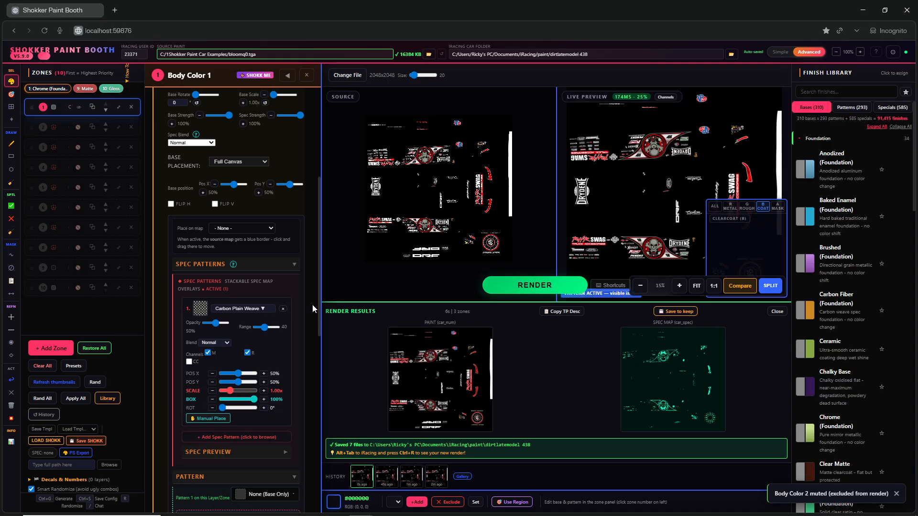
- Set the Carbon Plain Weave pattern's opacity to 100% and range to 100 with all spec channels previewed, and render
mouse_move(721, 202)
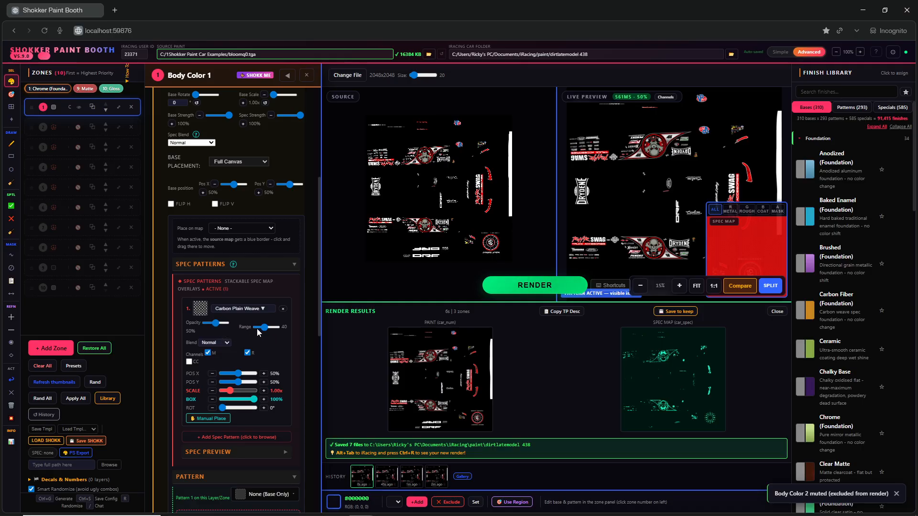
drag(216, 324, 278, 330)
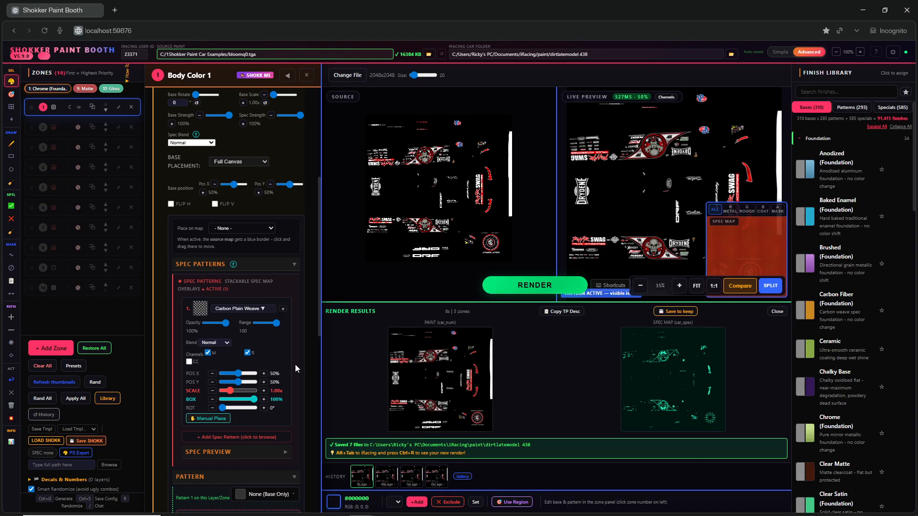
click(507, 285)
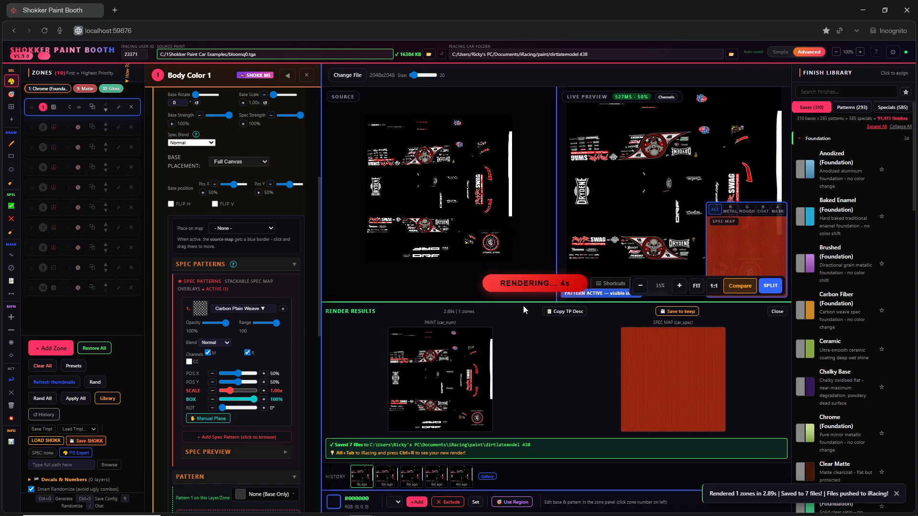
- Switch to iRacing, play and pause the replay, and examine the carbon weave finish from the Chase and Far Chase cameras
key(alt+Tab)
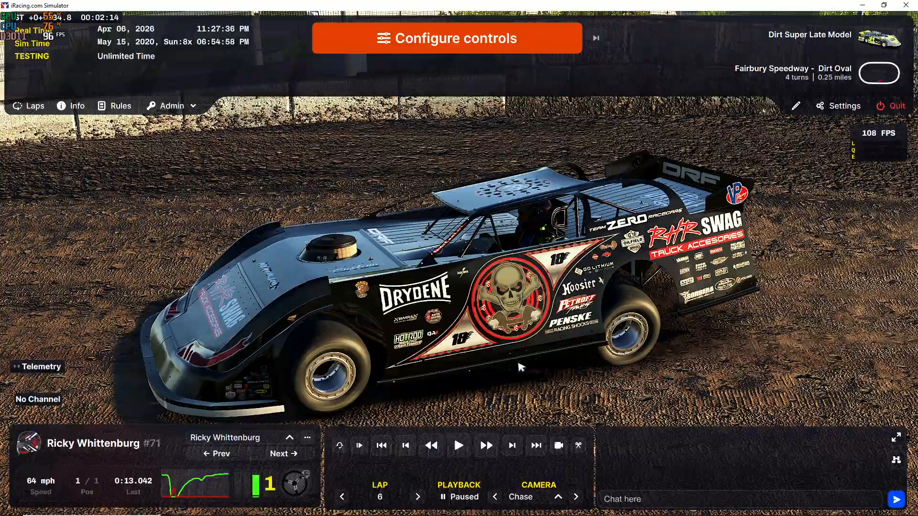
click(461, 448)
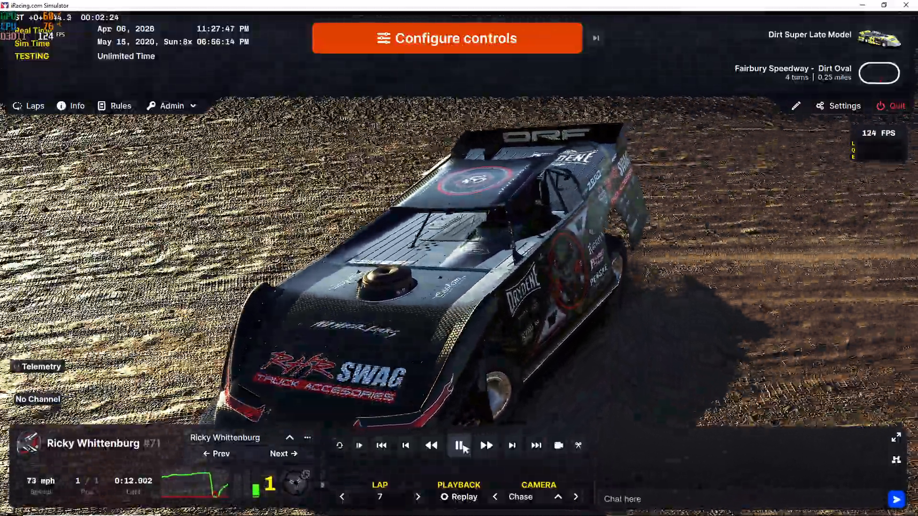
click(460, 446)
click(460, 446)
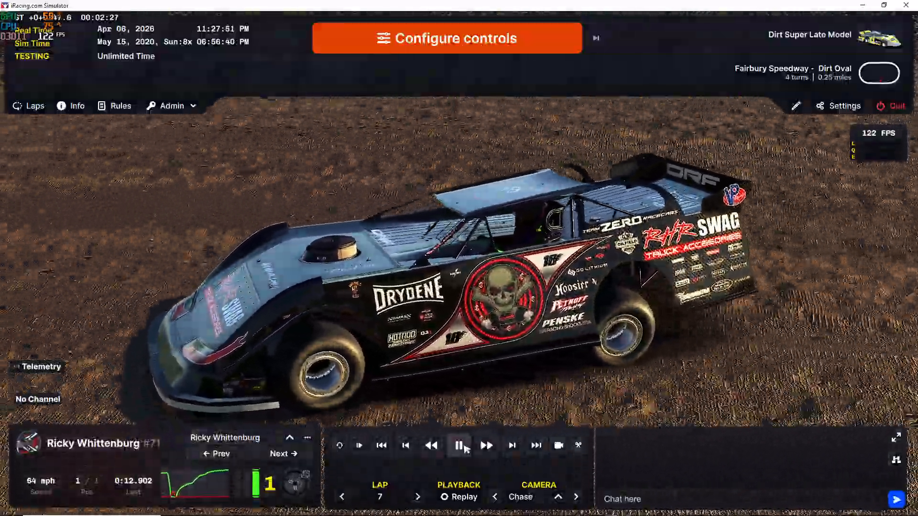
click(463, 447)
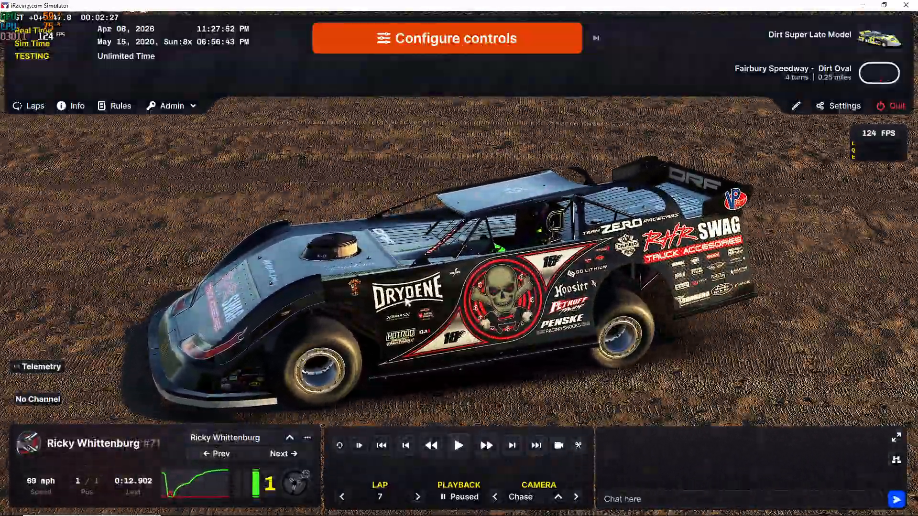
key(c)
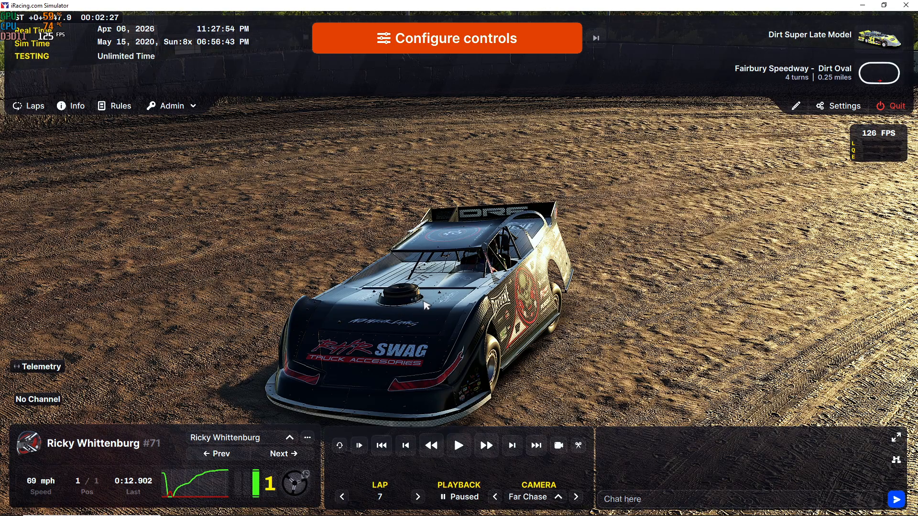
key(shift+c)
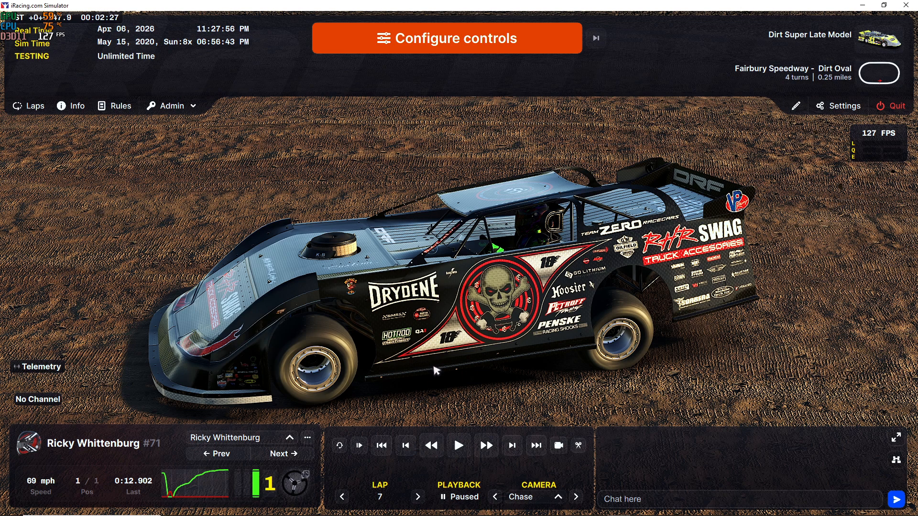
- Return to Shokker Paint Booth and add Radial Sunburst as a second spec pattern on zone 1
key(alt+Tab)
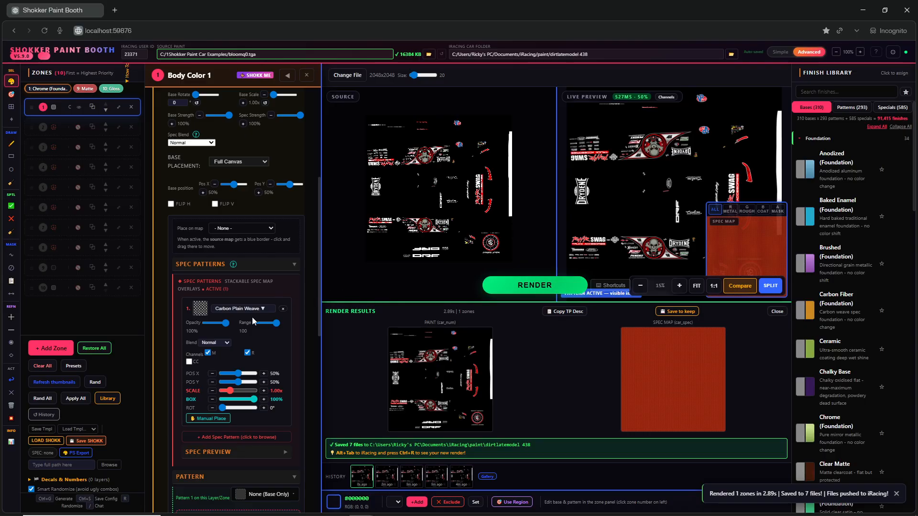
scroll(264, 343, down, 2)
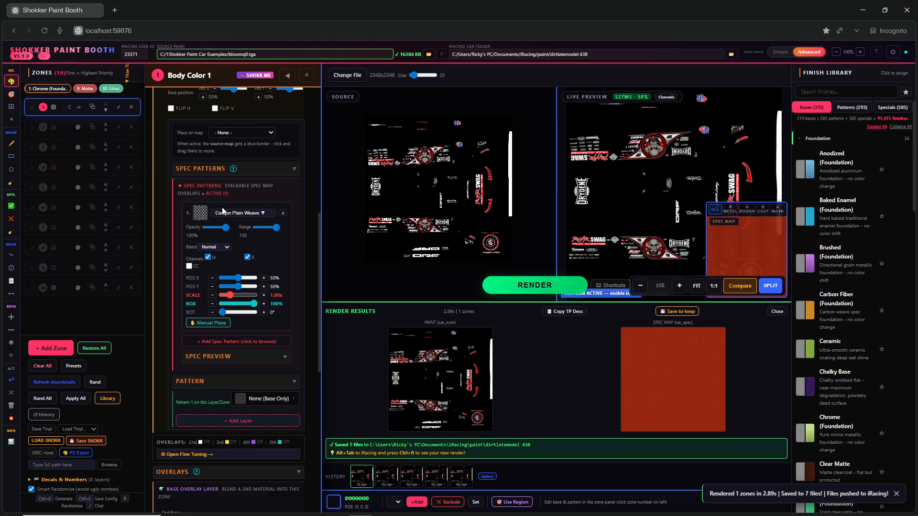
click(237, 342)
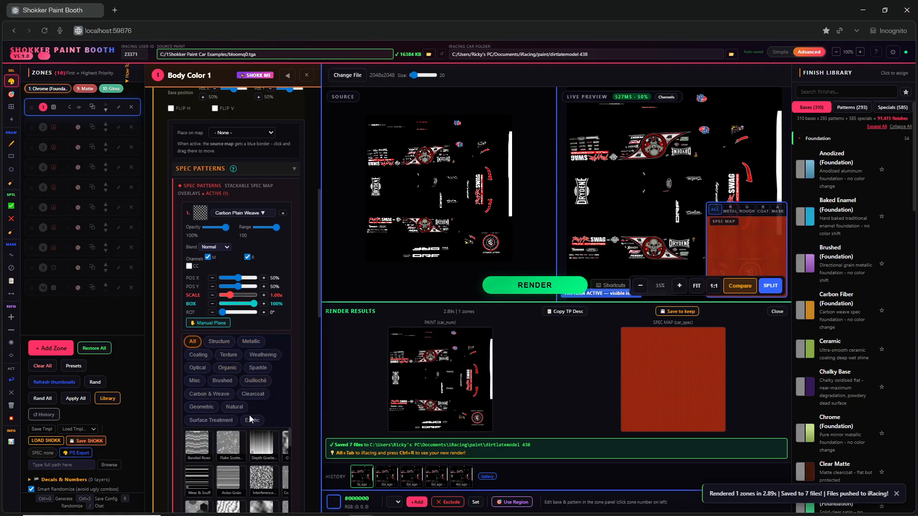
scroll(239, 407, down, 3)
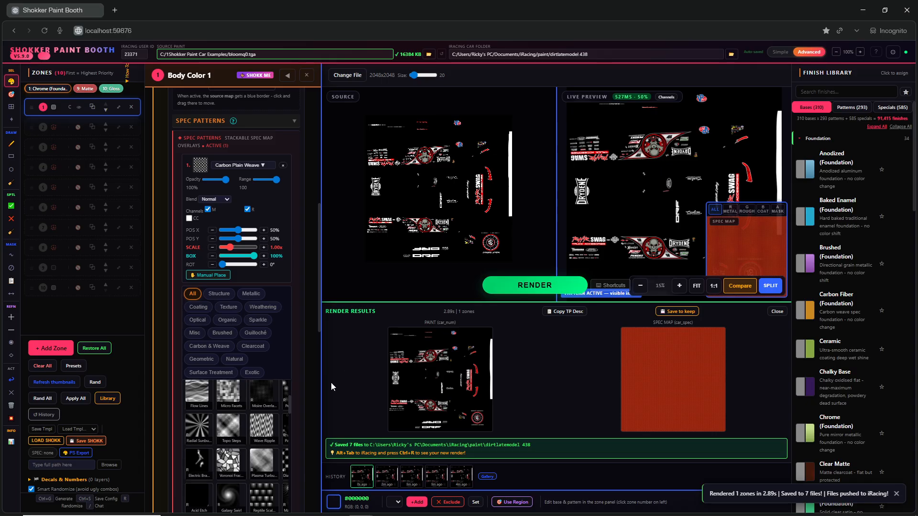
click(195, 433)
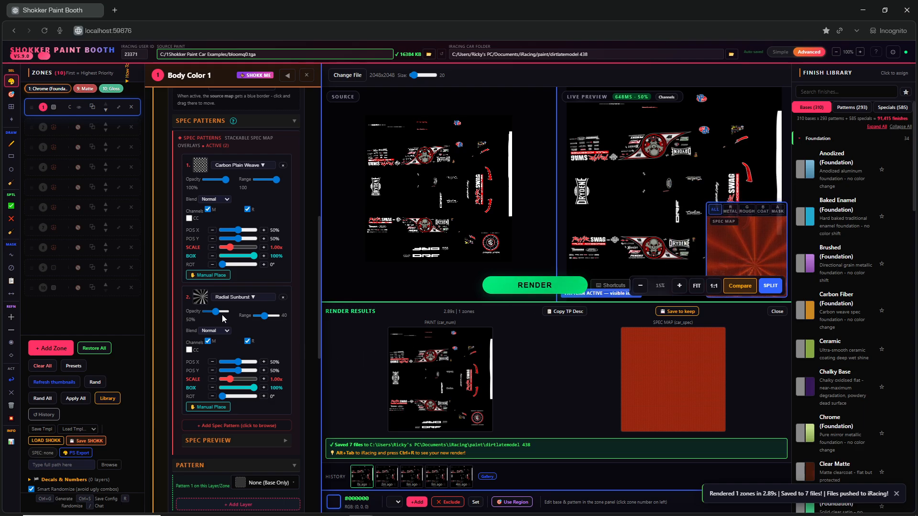
- Set the Radial Sunburst pattern's opacity to 90%, range to 100 and scale to 0.40x, and render
drag(217, 314, 290, 325)
mouse_move(716, 239)
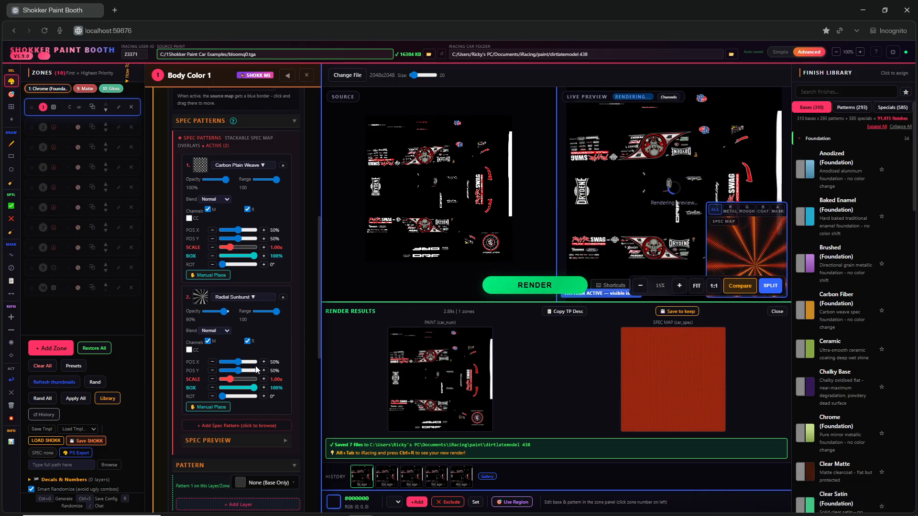
drag(230, 380, 224, 379)
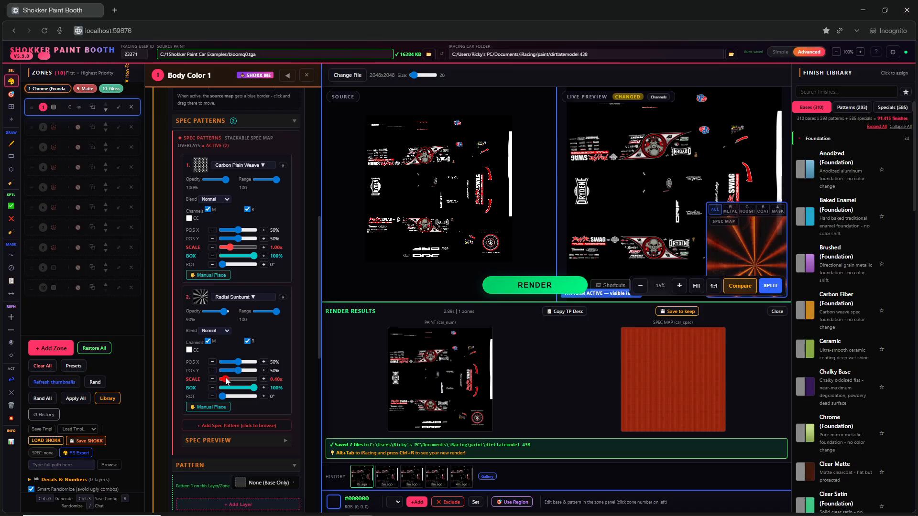
mouse_move(712, 223)
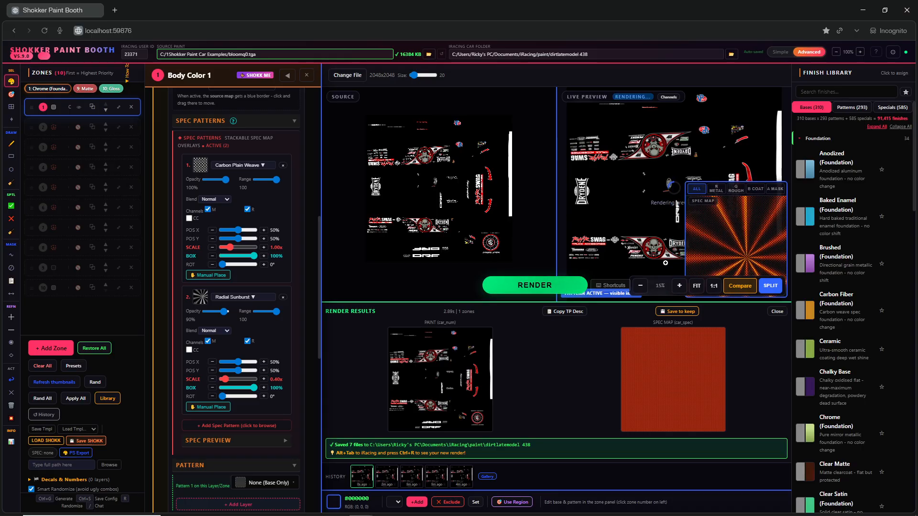
key(ctrl+g)
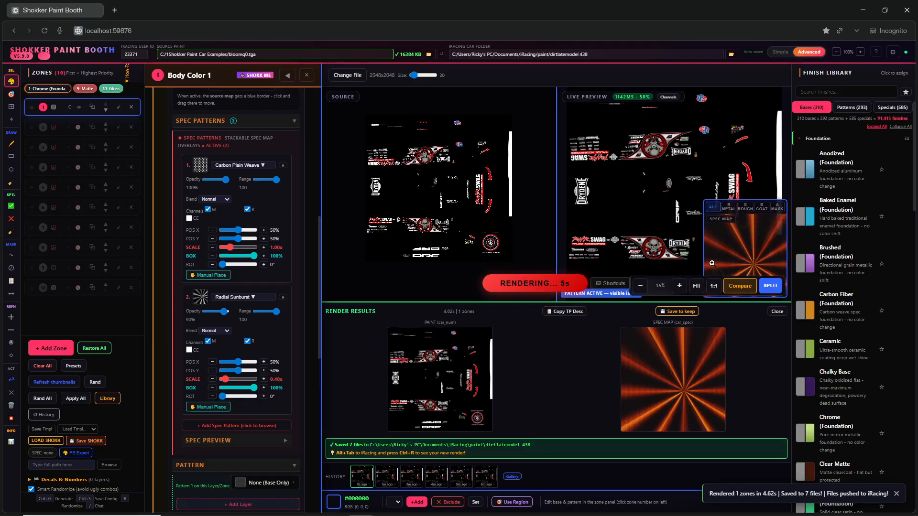
- Switch to iRacing, reload the car textures, and play the replay with the Radial Sunburst pattern
key(alt+Tab)
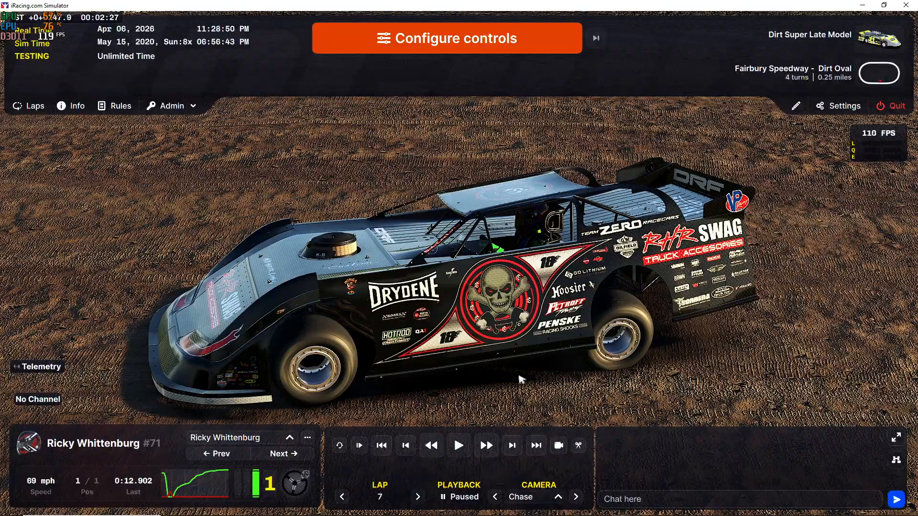
key(ctrl+r)
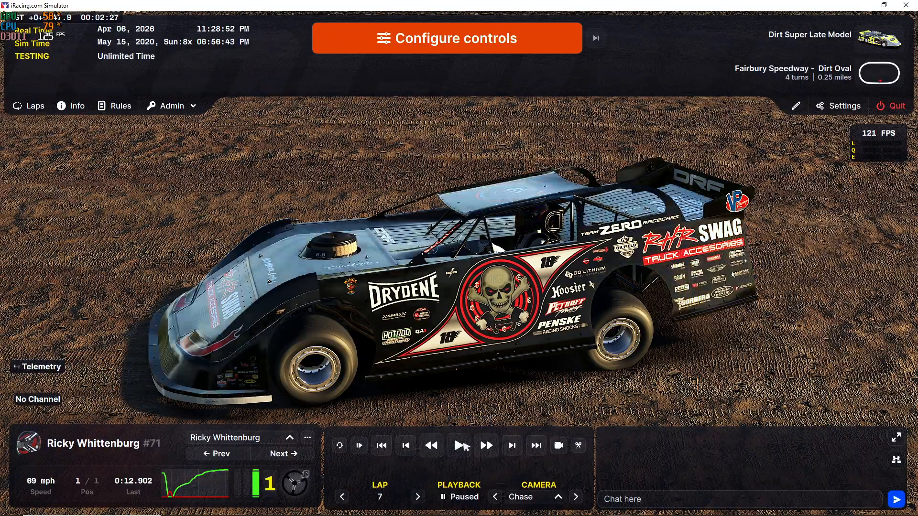
click(463, 446)
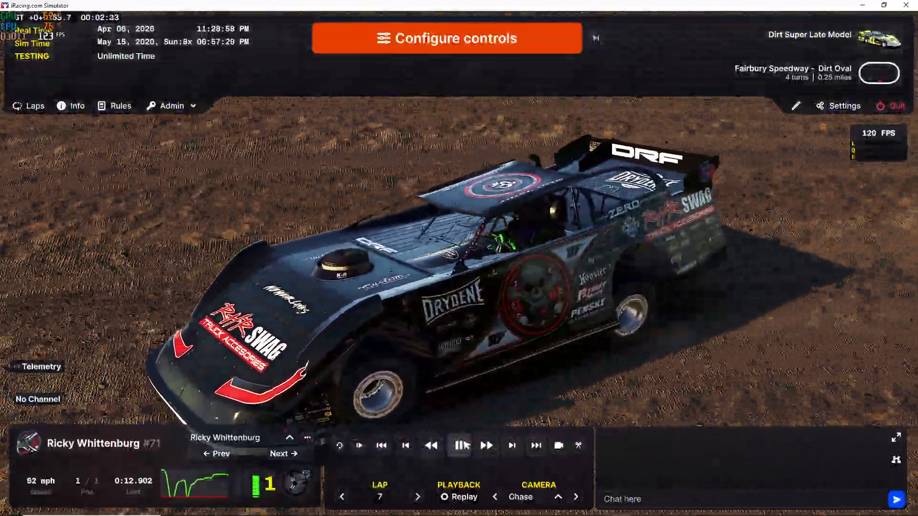
- Cycle the replay cameras through to Blimp to examine the layered spec patterns, pause playback, and return to Shokker Paint Booth
key(c)
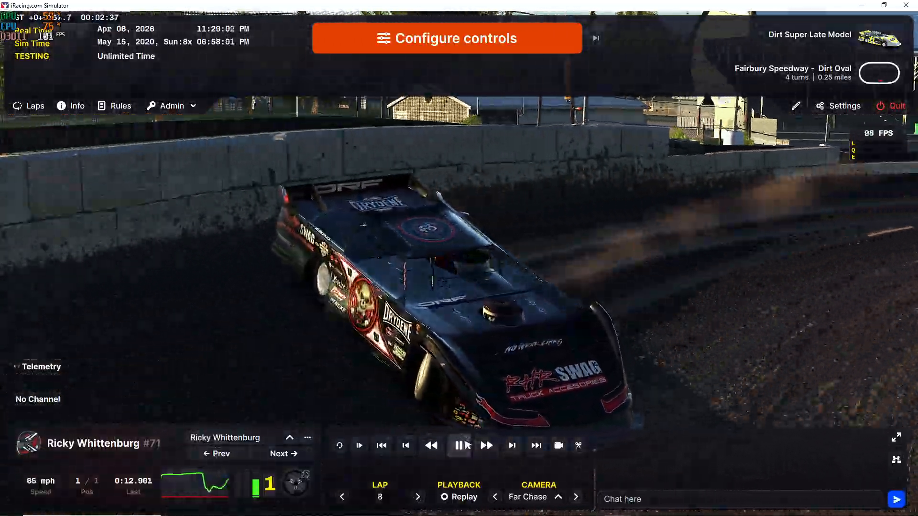
key(c)
key(c)
key(c)
key(c)
key(c)
key(c)
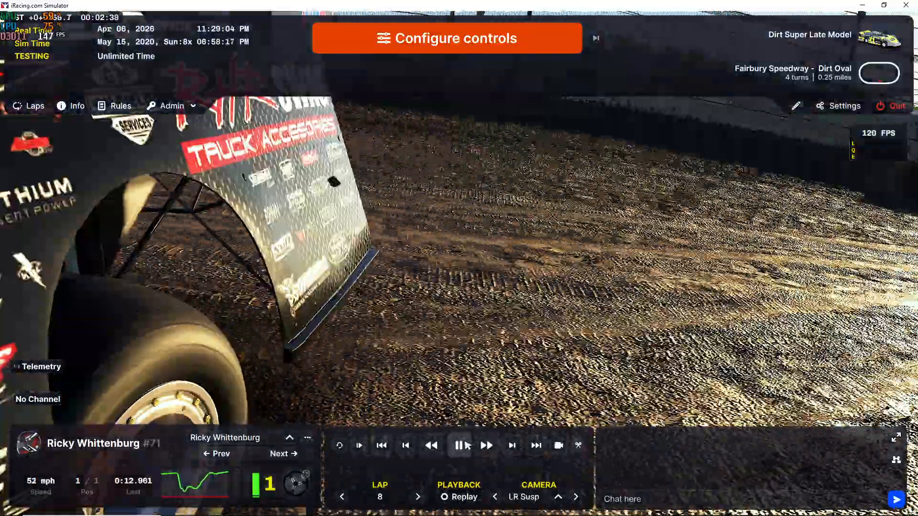
key(c)
key(c)
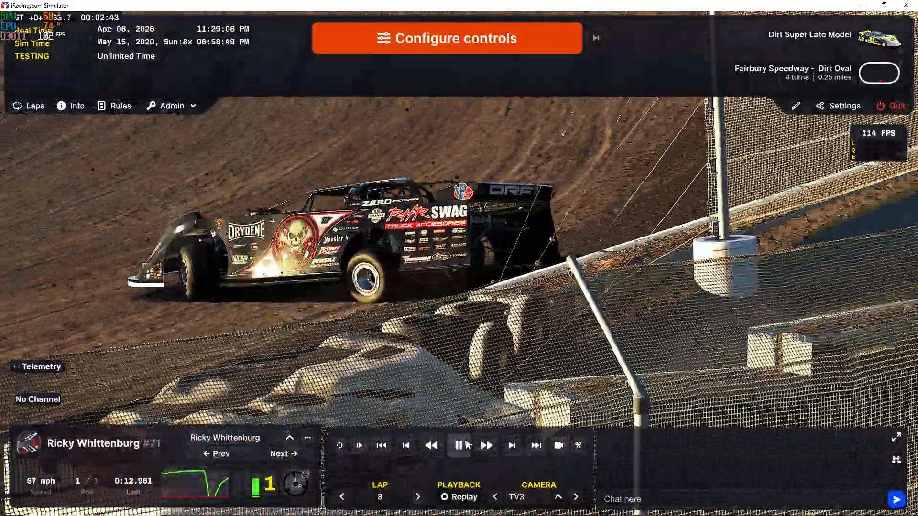
key(c)
key(c)
key(c)
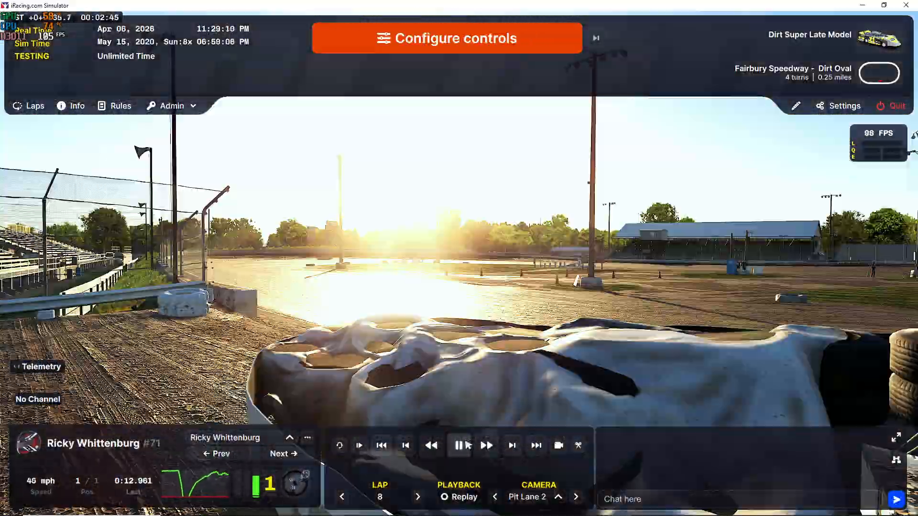
key(c)
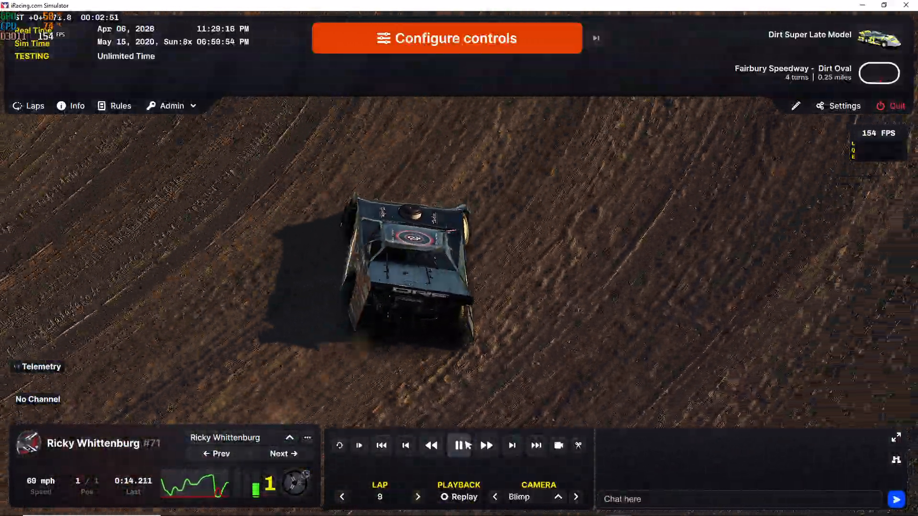
click(467, 445)
key(alt+Tab)
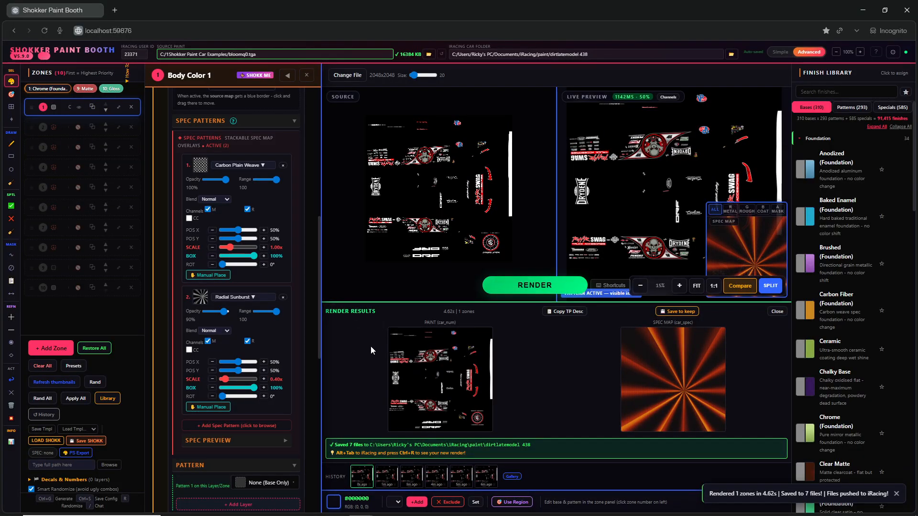
- Replace zone 1's second spec pattern with Flow Lines and render the paint
click(238, 297)
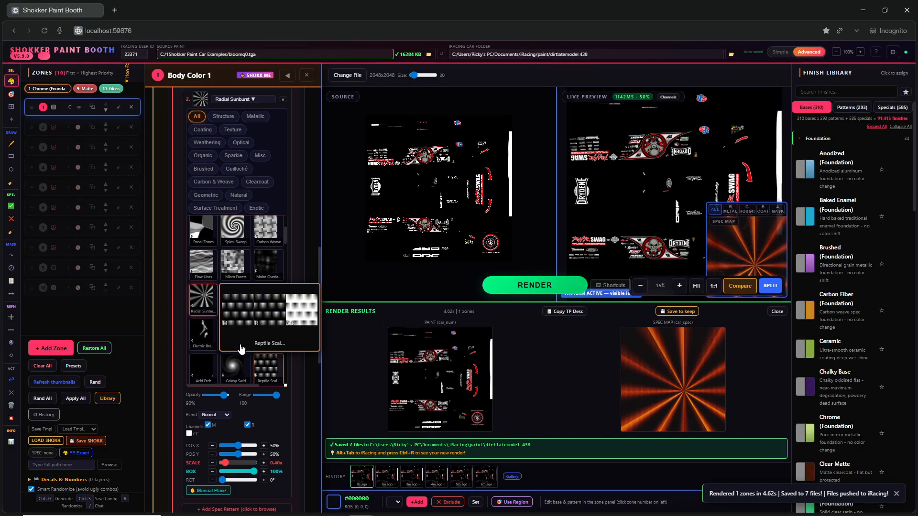
mouse_move(263, 313)
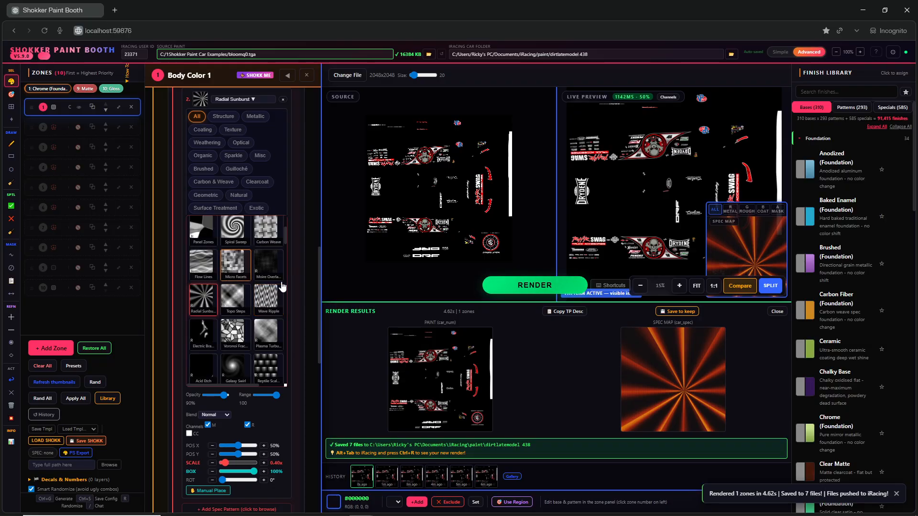
click(206, 273)
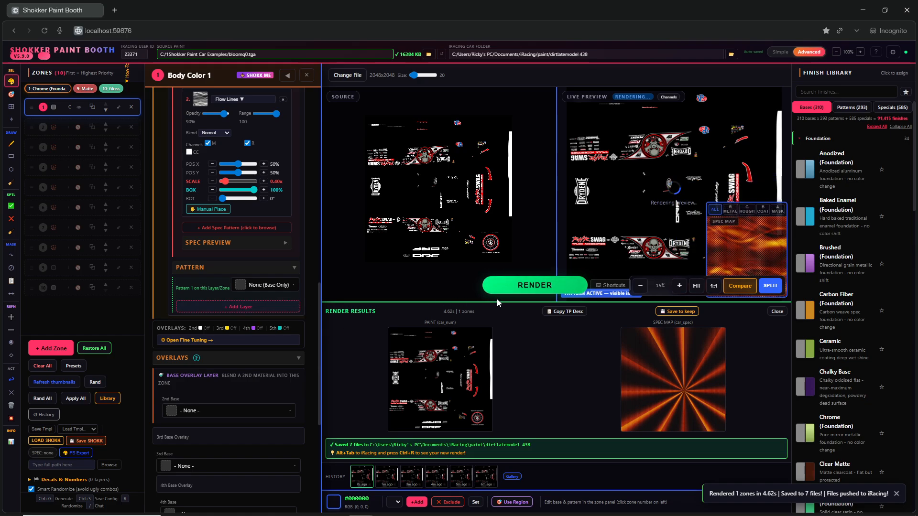
click(507, 288)
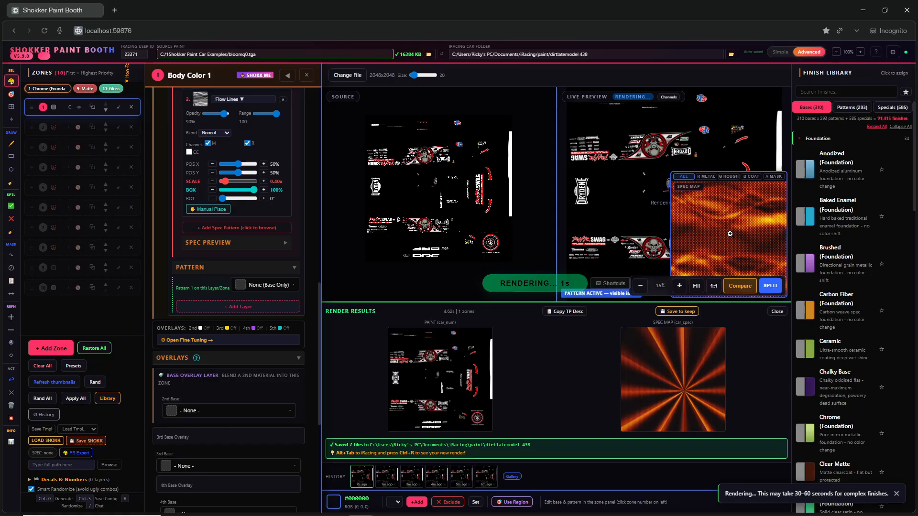
- Enlarge the spec map preview to inspect the combined pattern, and view its metallic, roughness and clearcoat channels separately
click(702, 241)
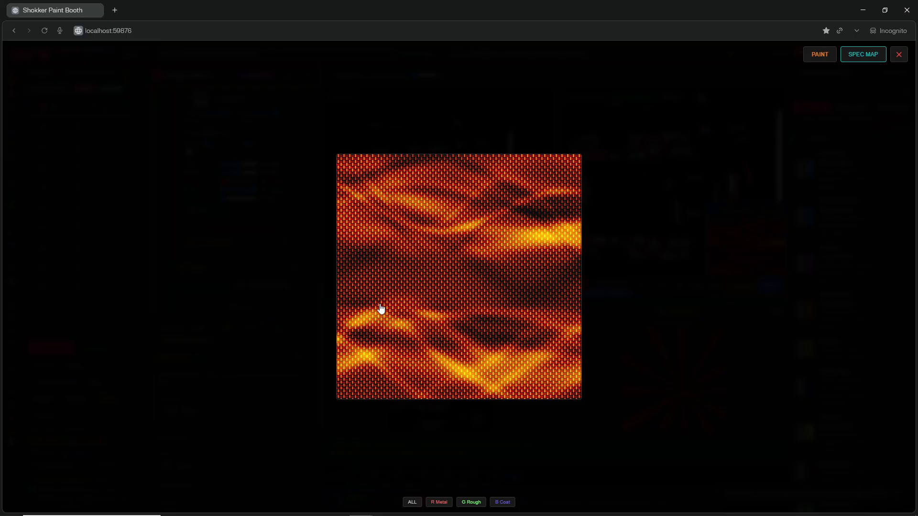
click(402, 303)
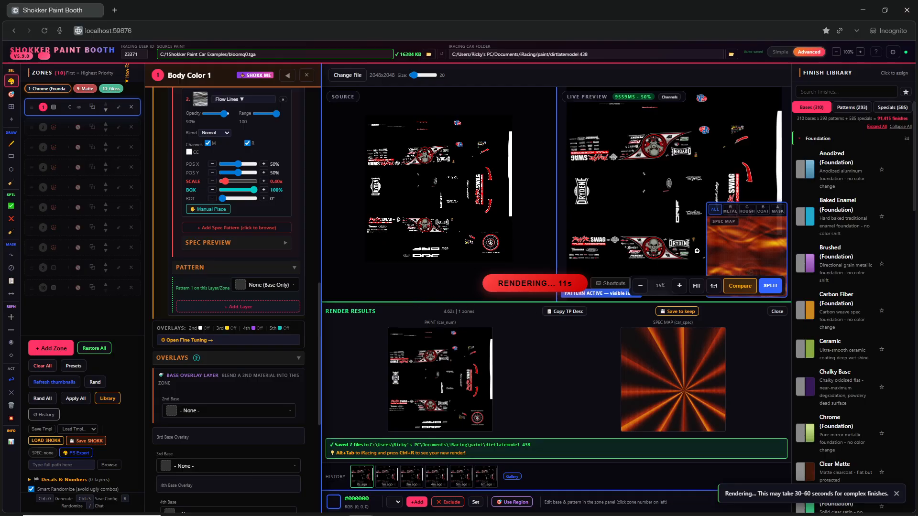
mouse_move(726, 239)
click(709, 176)
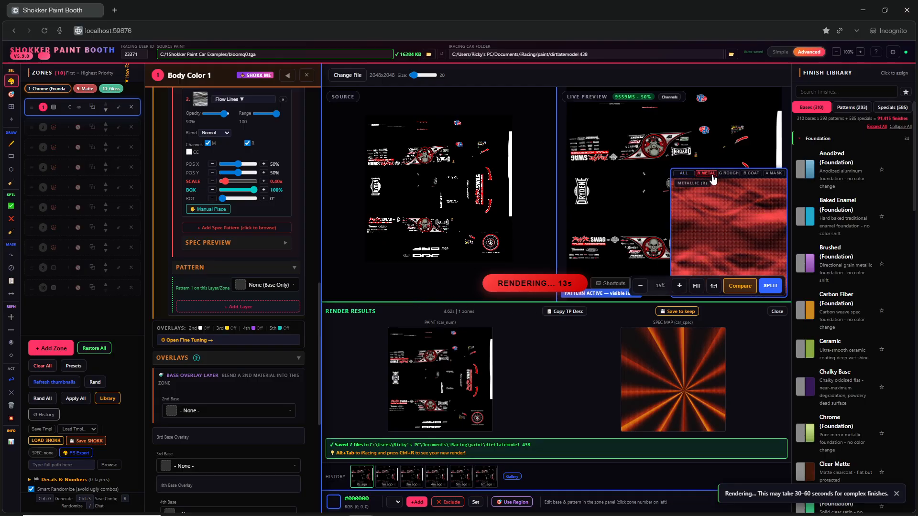
click(723, 174)
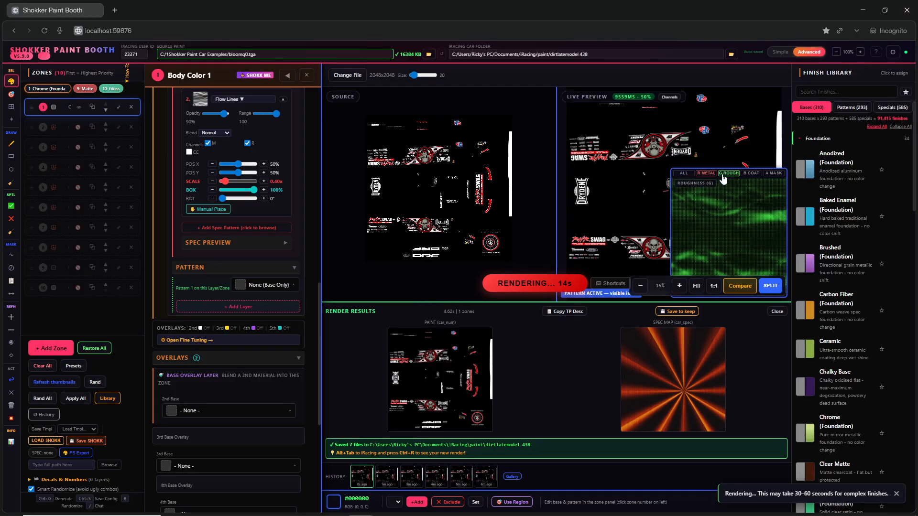
click(752, 174)
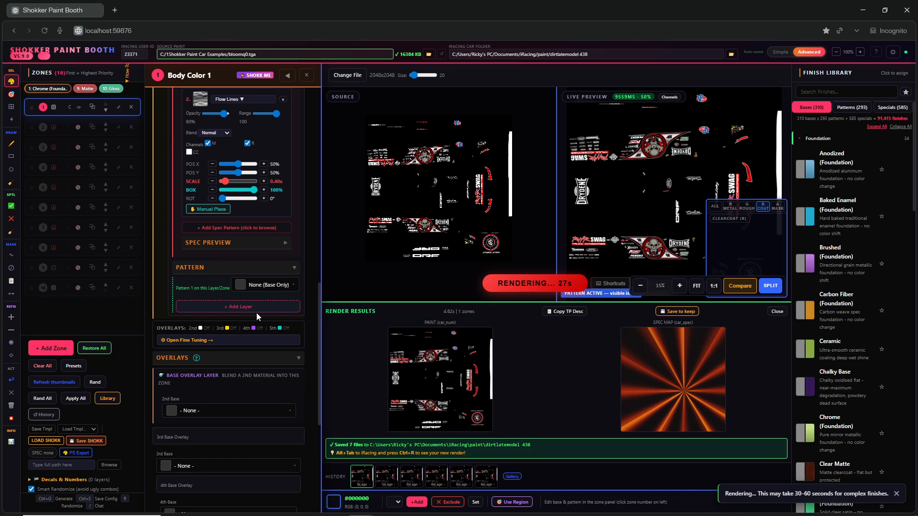
- Replace zone 1's second spec pattern with Micro Facets
scroll(250, 270, up, 1)
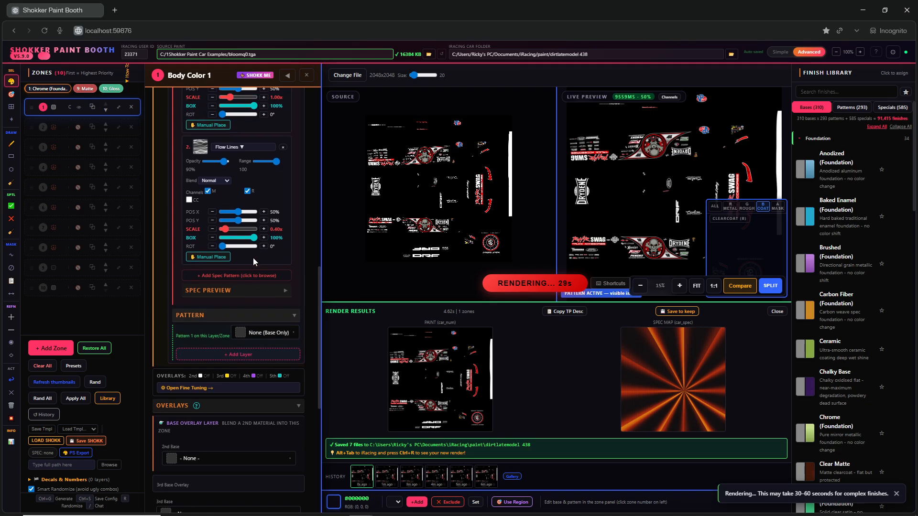
scroll(240, 154, up, 2)
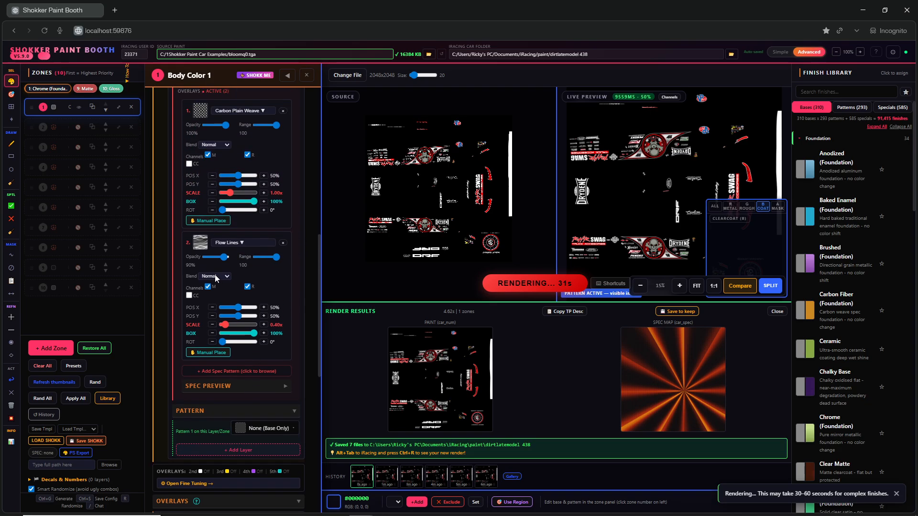
click(228, 242)
scroll(244, 268, down, 2)
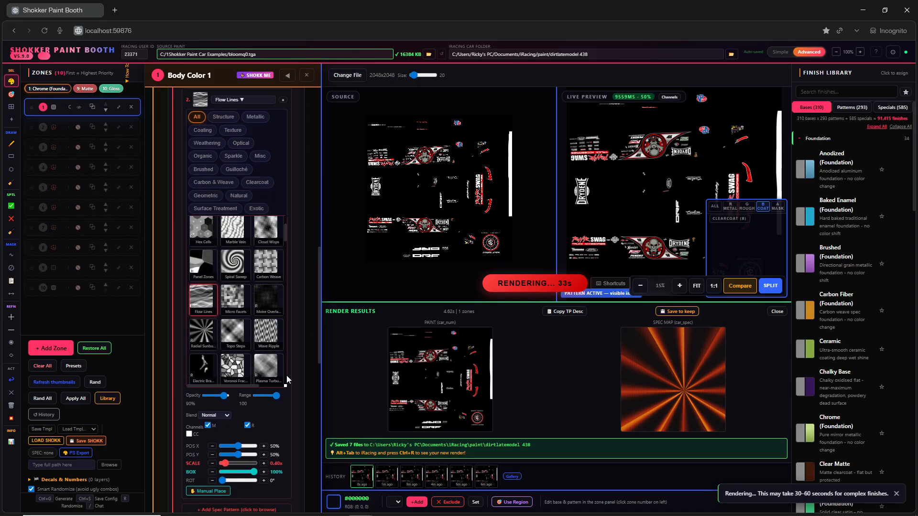
scroll(236, 301, up, 2)
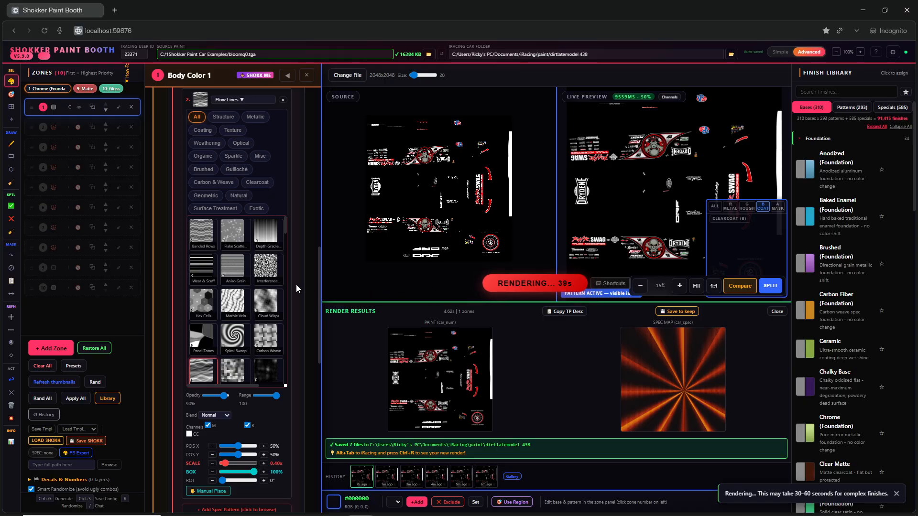
scroll(252, 335, down, 1)
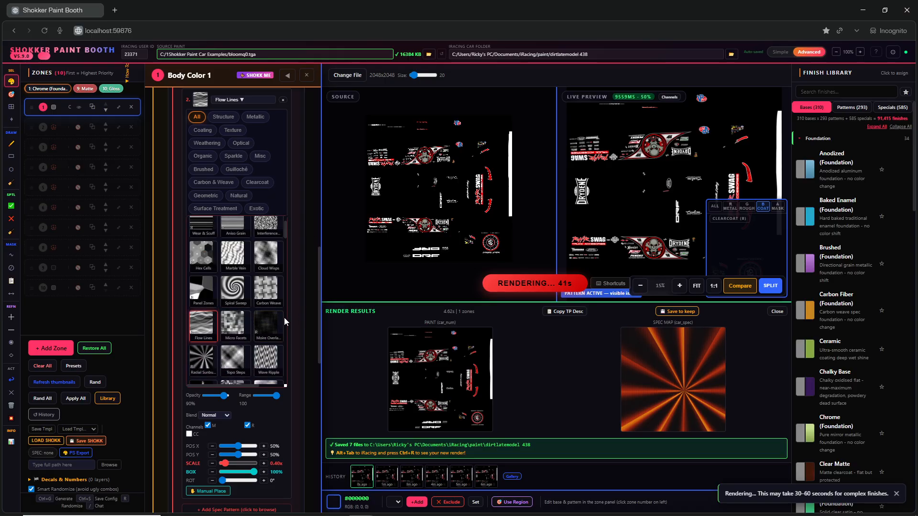
click(234, 327)
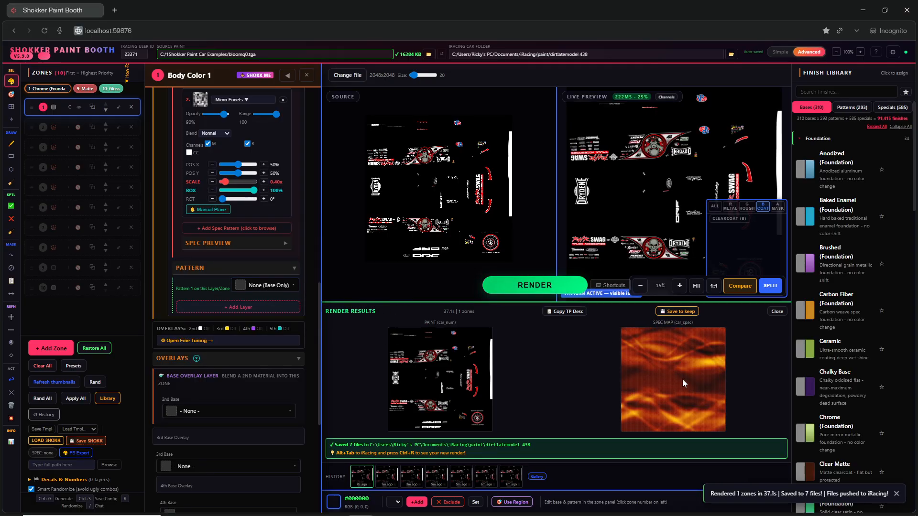
- Switch to iRacing, reload the car textures, play the replay from the Chase camera, pause it, and return to Shokker Paint Booth
key(alt+Tab)
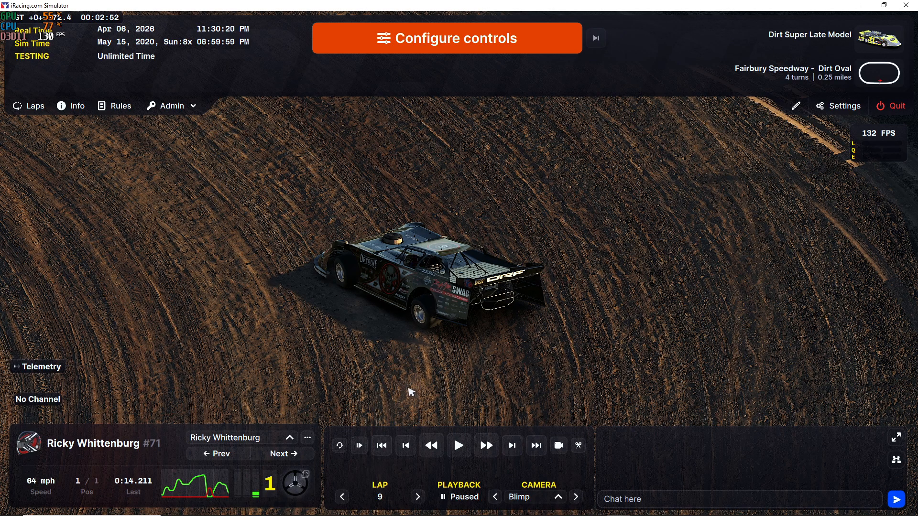
key(ctrl+r)
key(c)
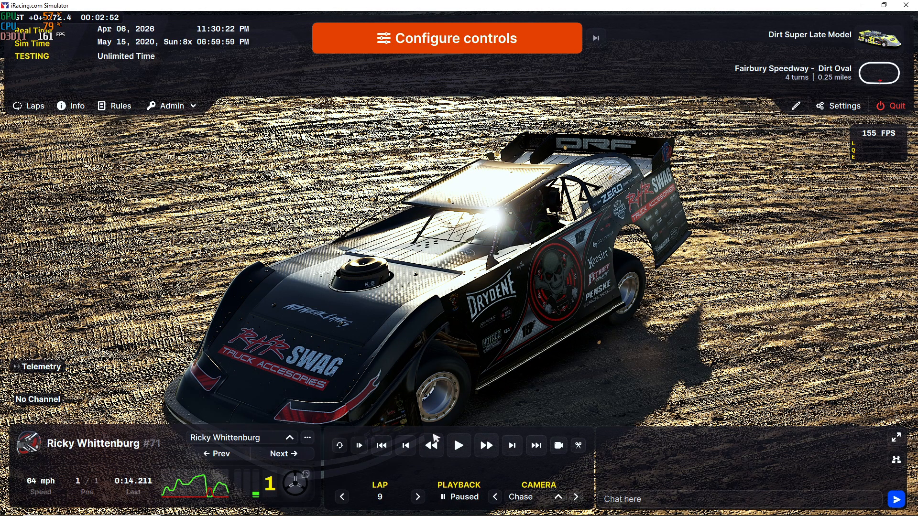
click(458, 446)
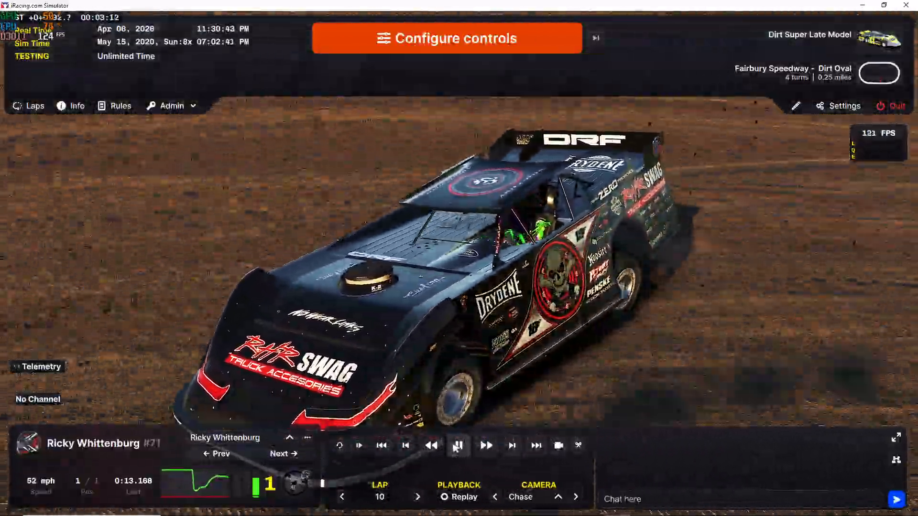
click(457, 446)
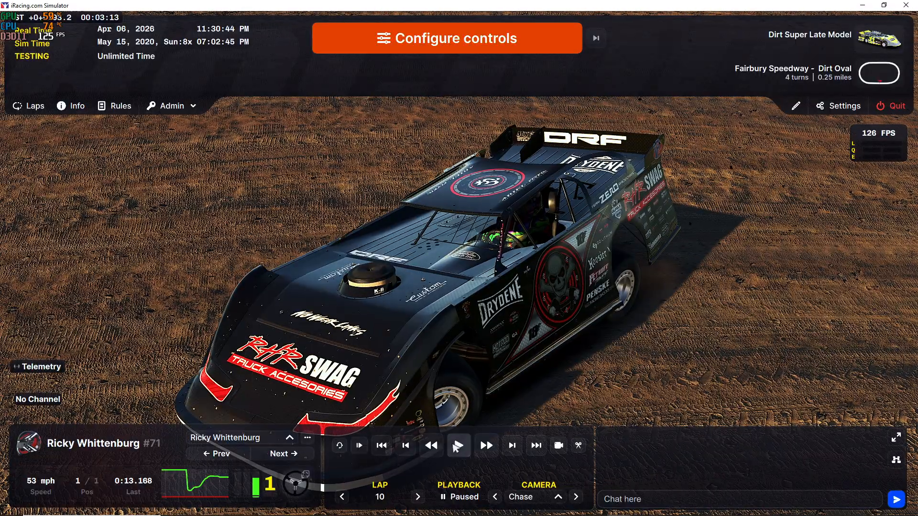
key(alt+Tab)
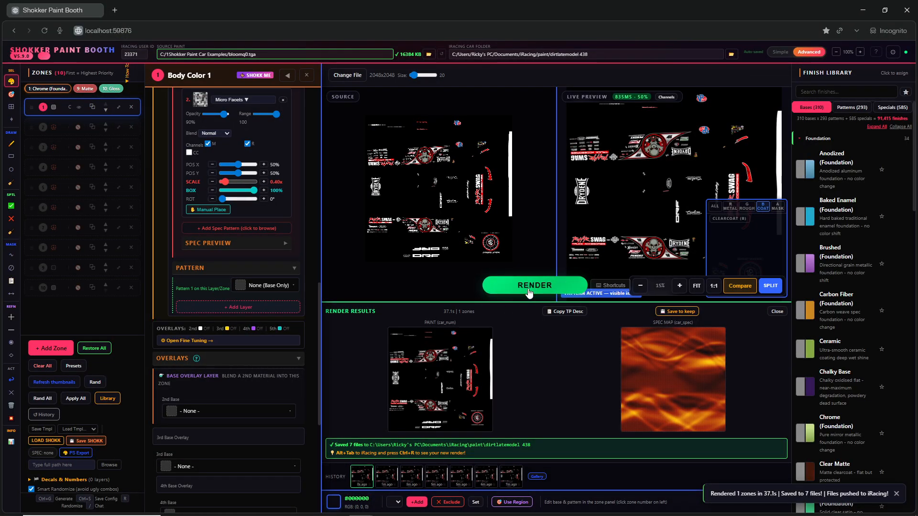
- Show all channels in the spec map preview and restore all default zones
mouse_move(716, 205)
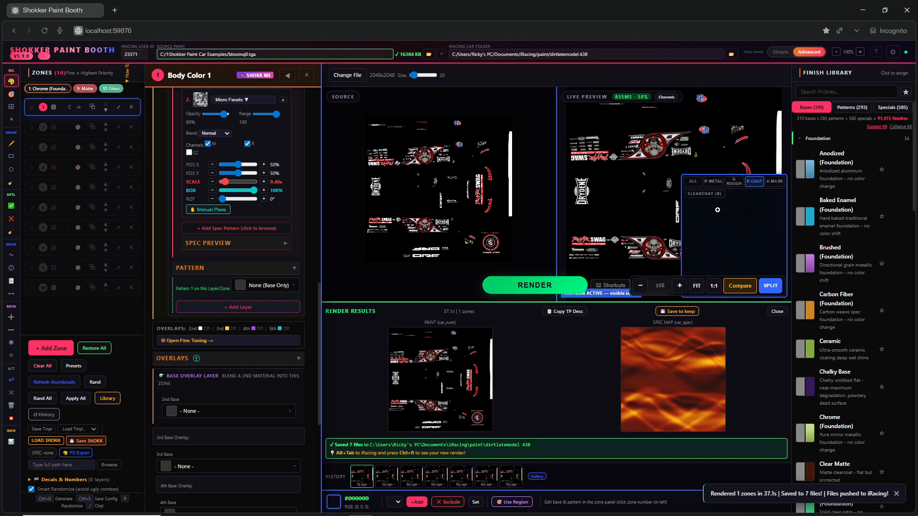
click(692, 175)
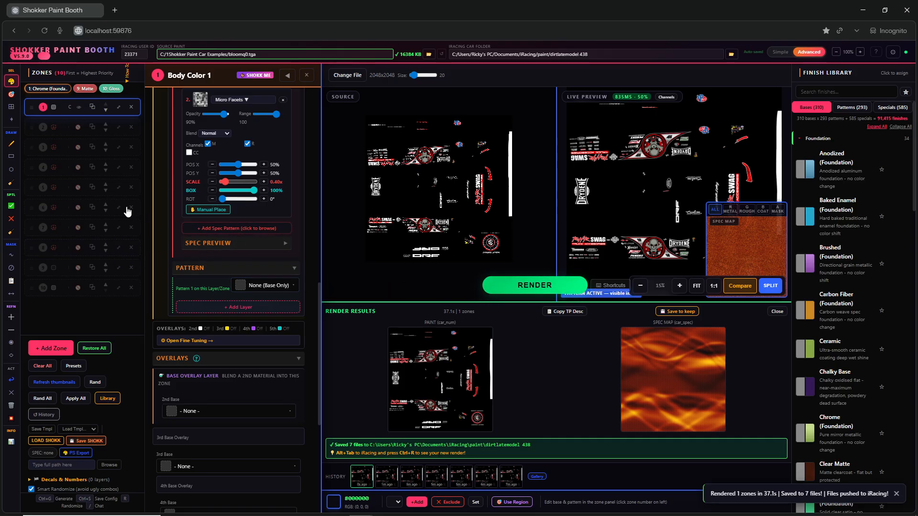
scroll(231, 249, up, 10)
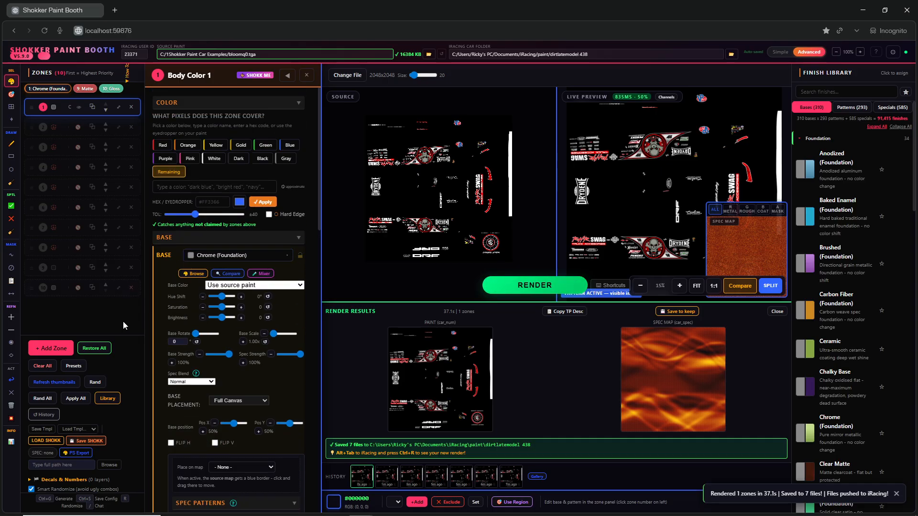
click(101, 350)
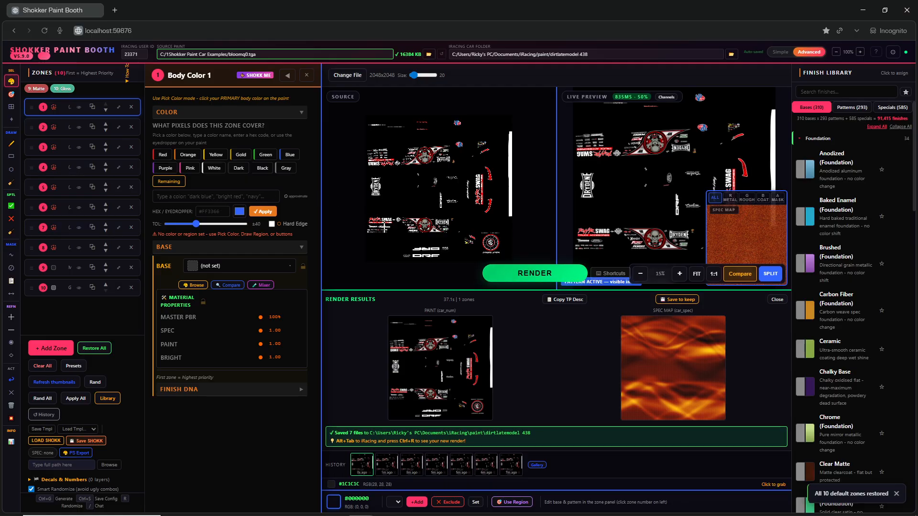
- Sample red #FF0000 from the source paint, add it to zone 1 with Hard Edge enabled, and set its tolerance to 21
scroll(420, 220, up, 5)
scroll(421, 220, up, 1)
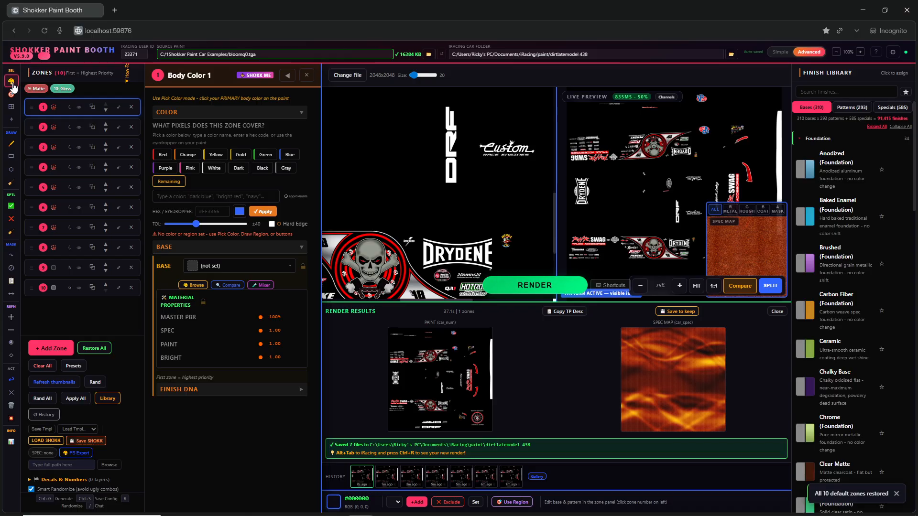
click(353, 237)
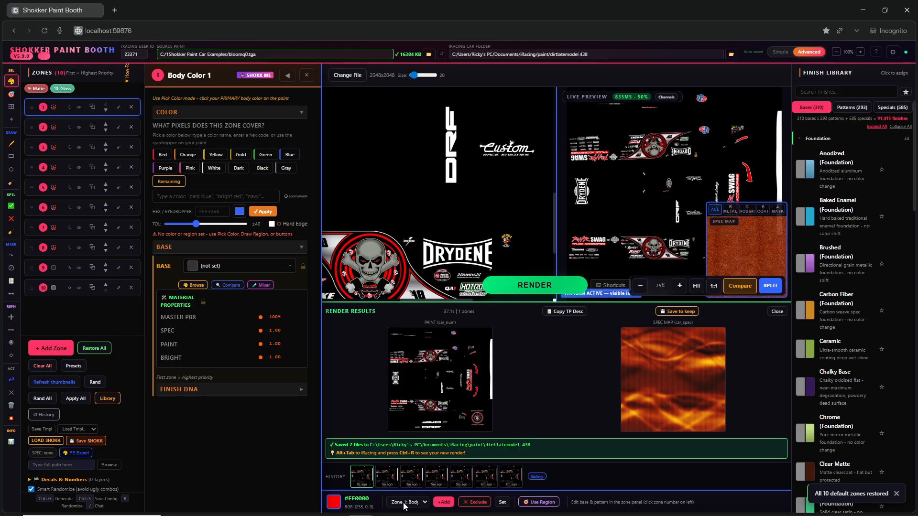
click(443, 501)
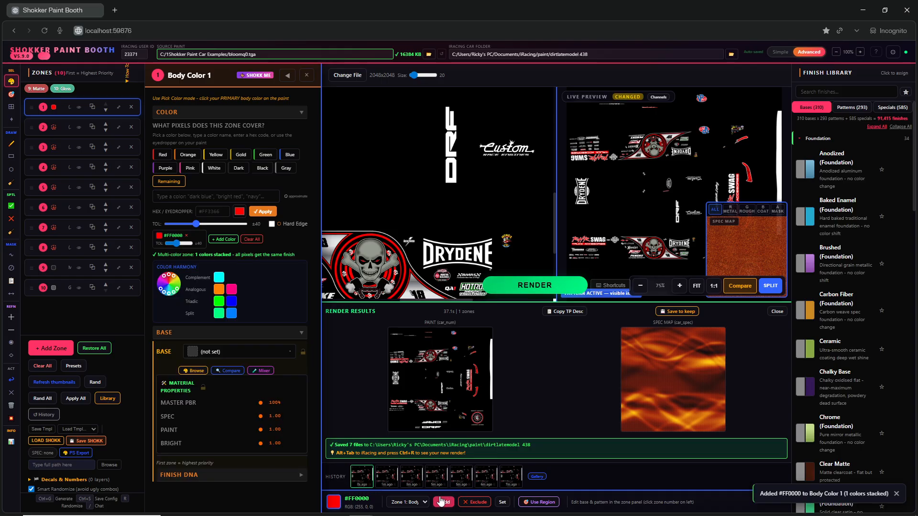
click(272, 223)
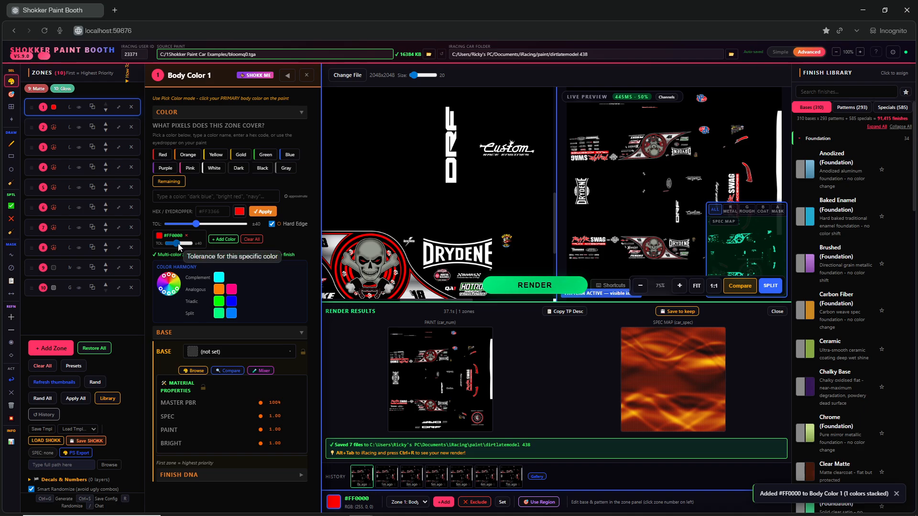
scroll(351, 242, down, 1)
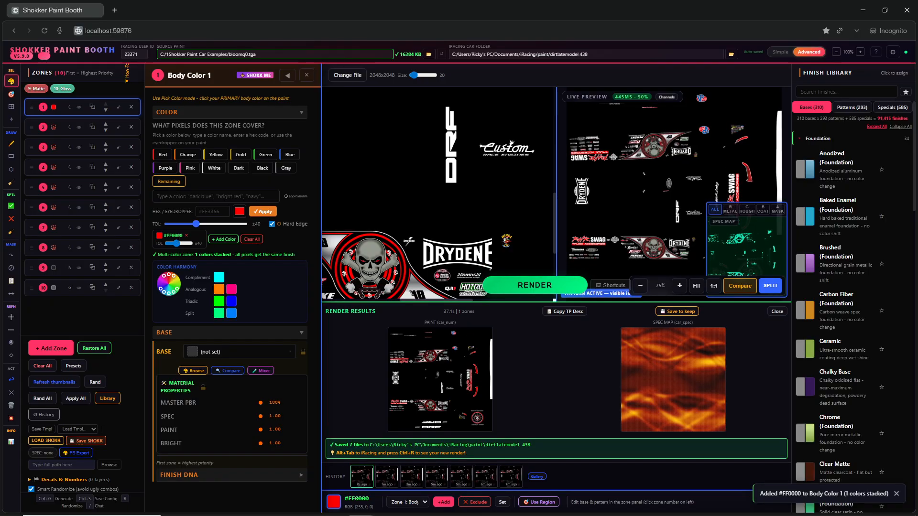
drag(175, 243, 173, 246)
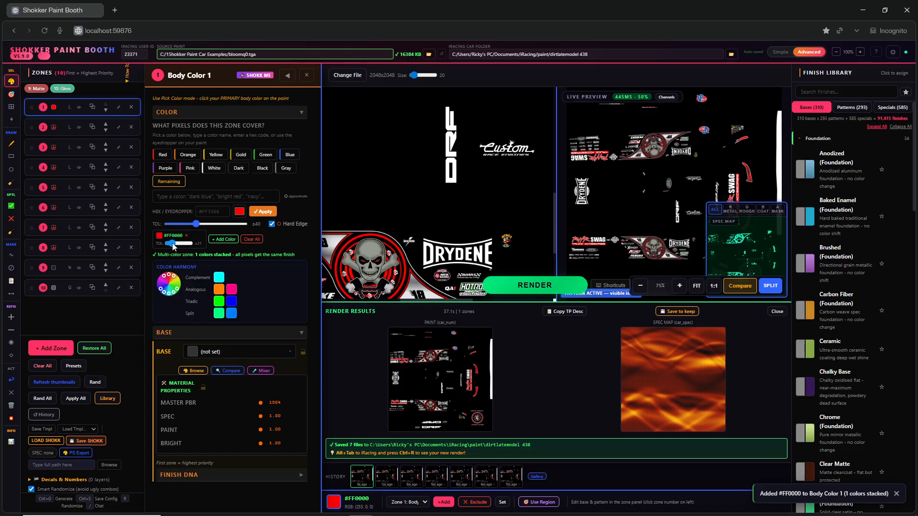
- Sample the darker red #E50000 from the skull logo and add it to zone 1 as a second stacked color
scroll(375, 238, up, 8)
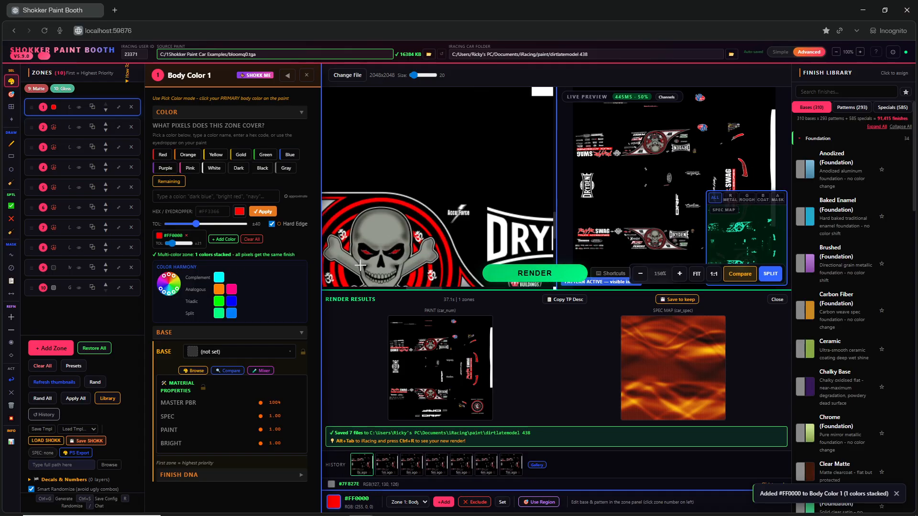
click(368, 230)
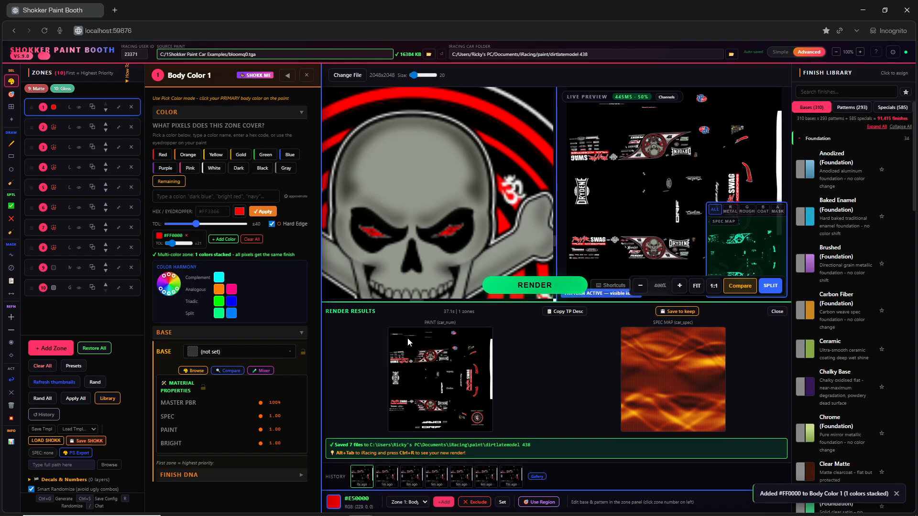
click(444, 502)
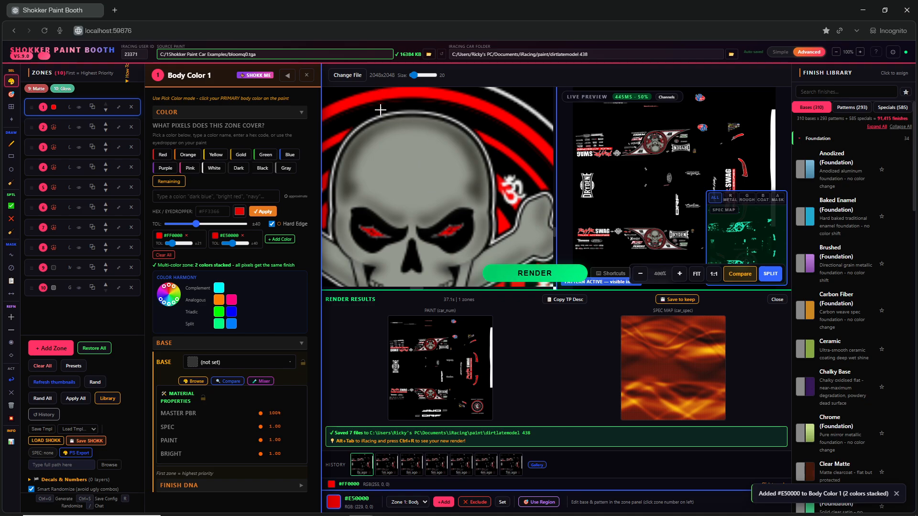
- Sample white #FFFFFF from the source paint, add it to zone 2, and lower its color tolerance
scroll(379, 128, down, 5)
drag(389, 210, 400, 148)
scroll(402, 165, down, 3)
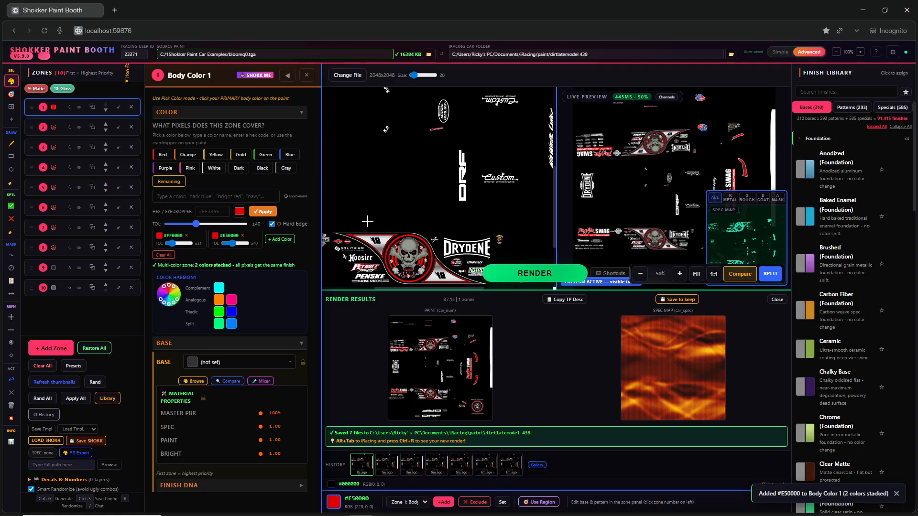
click(59, 132)
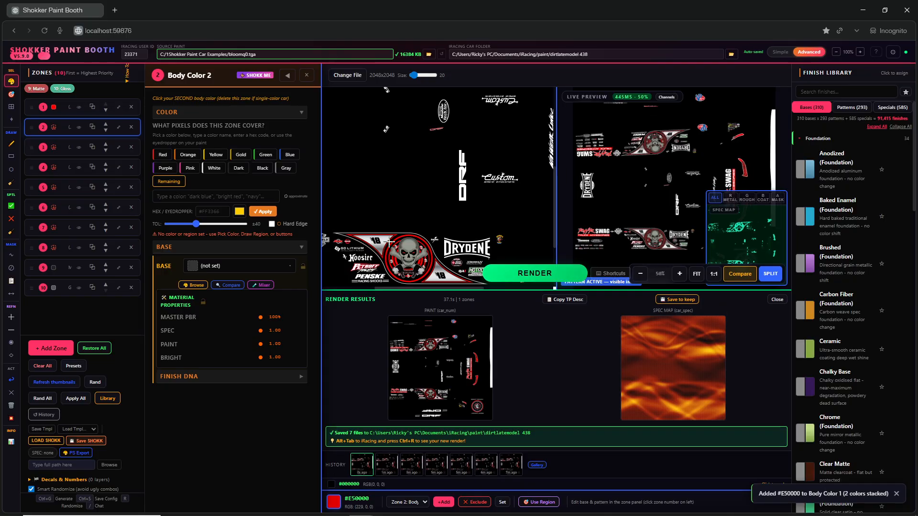
scroll(430, 249, up, 1)
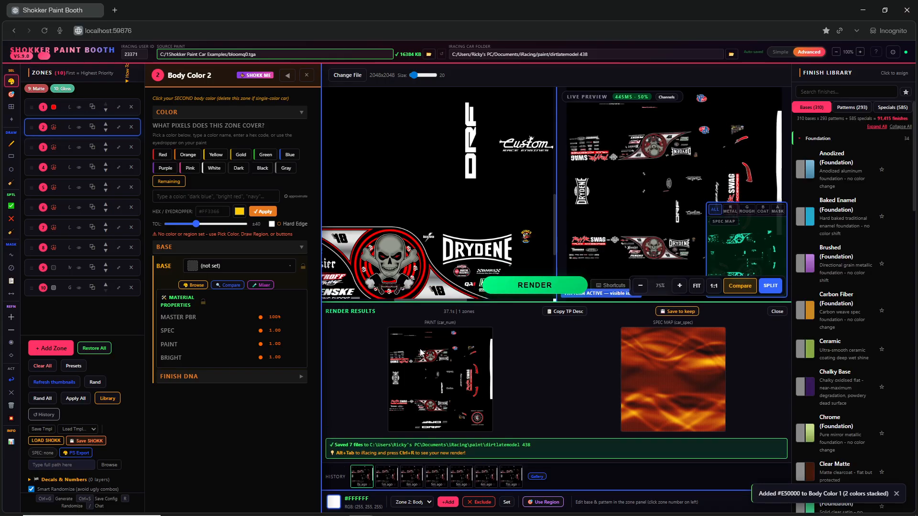
click(446, 502)
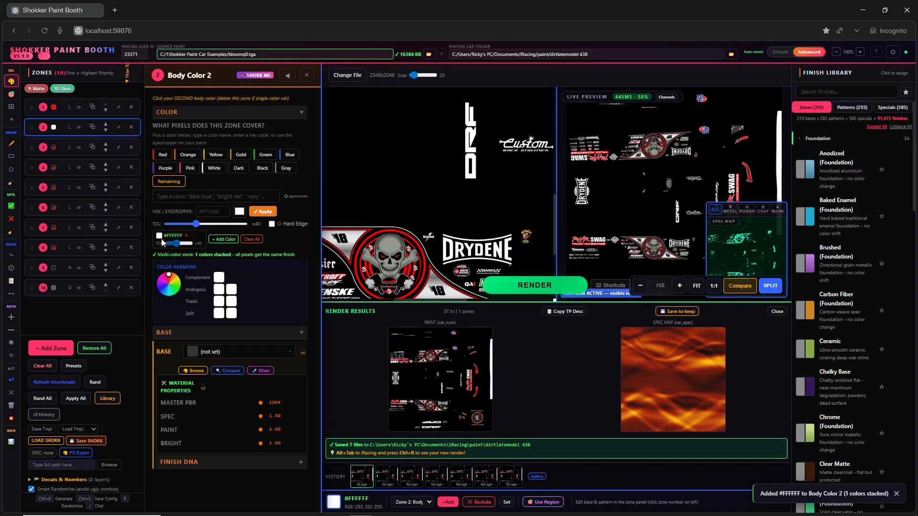
drag(176, 244, 167, 244)
- Sample grays #D3D4D6, #C2C3C5, #717275 and #B4B5B7 from the silver number 18 panel and stack them in zone 3
click(58, 154)
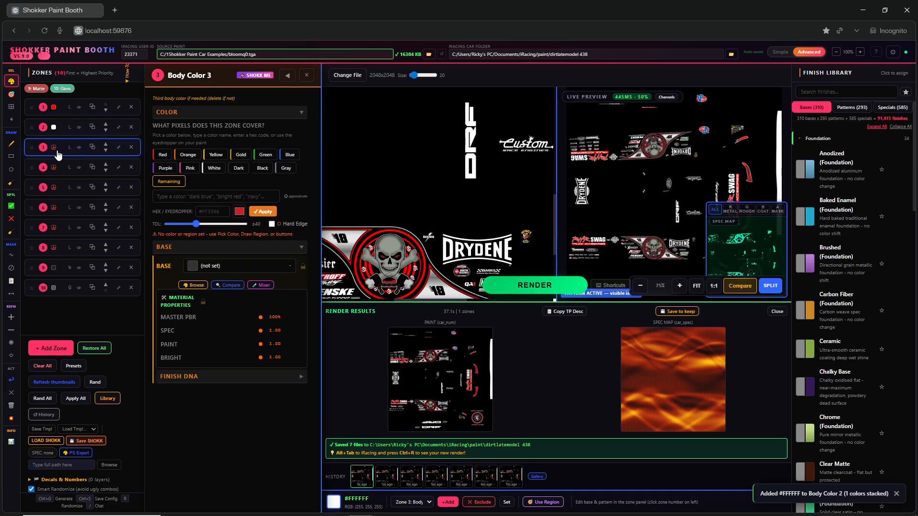
scroll(398, 265, up, 5)
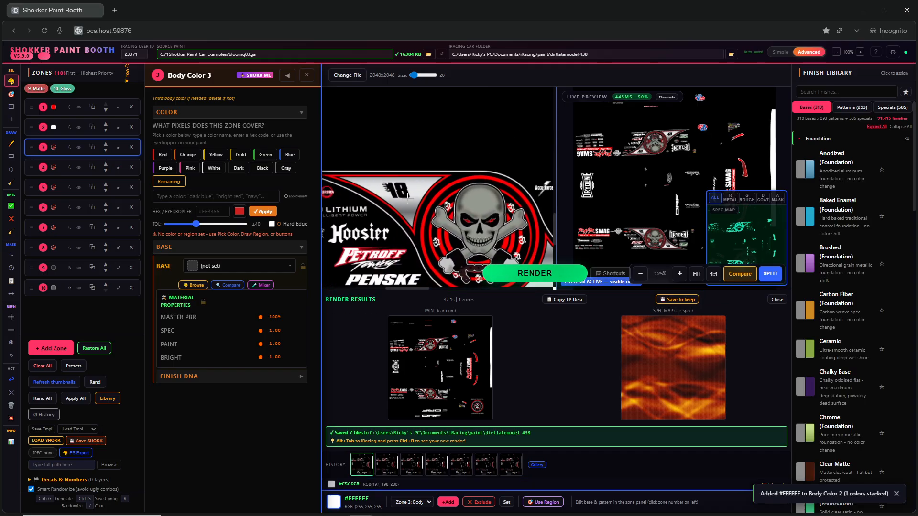
click(417, 181)
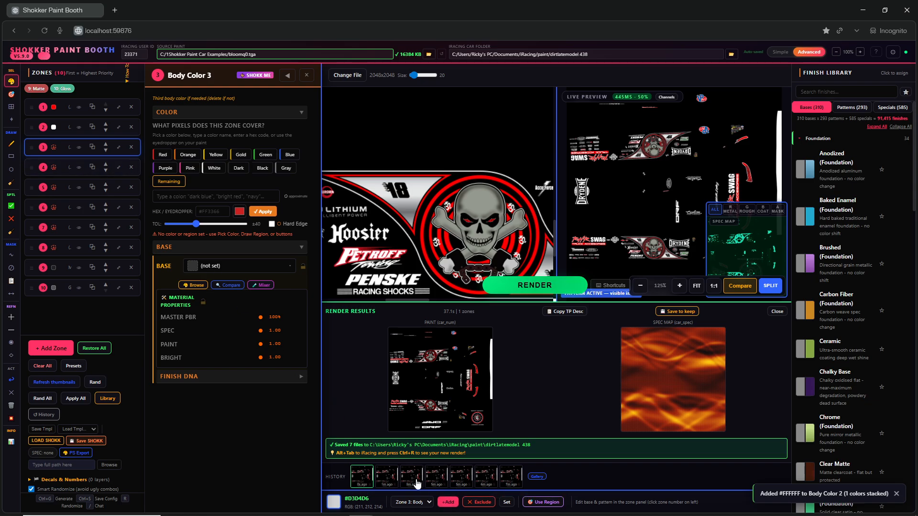
click(447, 502)
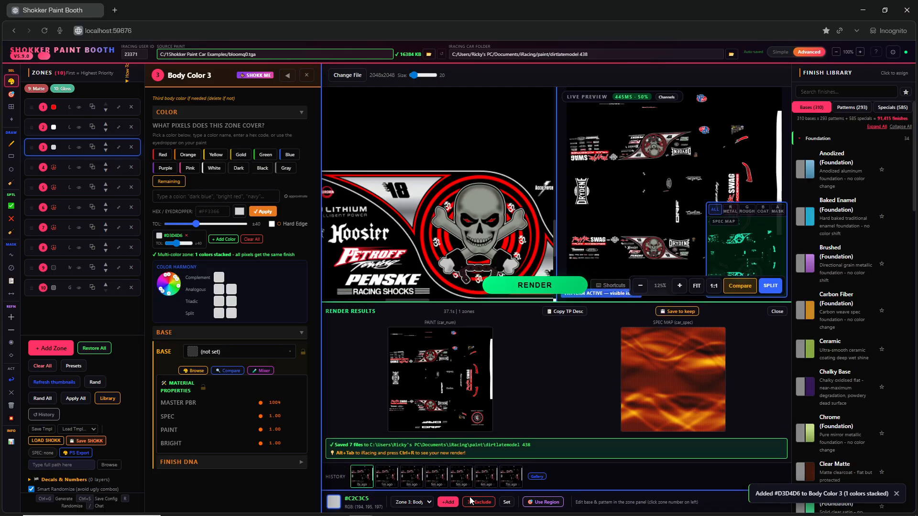
click(448, 502)
scroll(419, 187, up, 5)
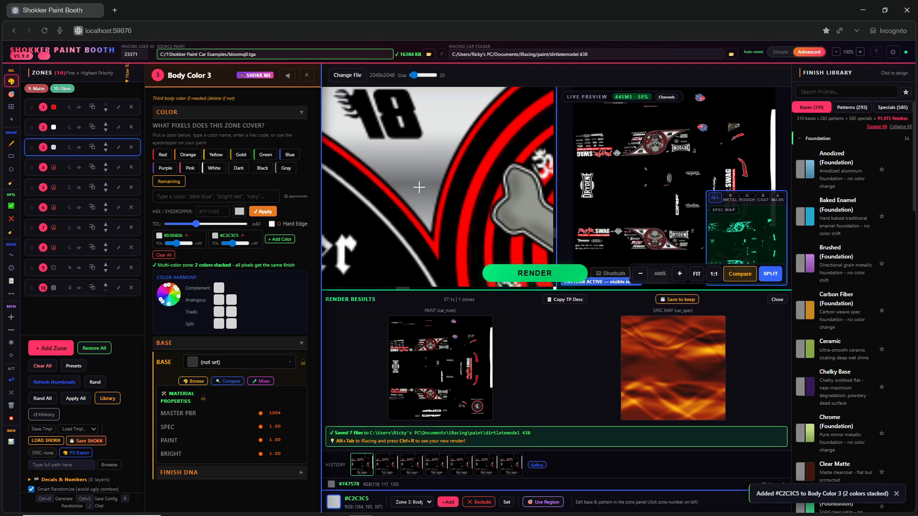
click(447, 502)
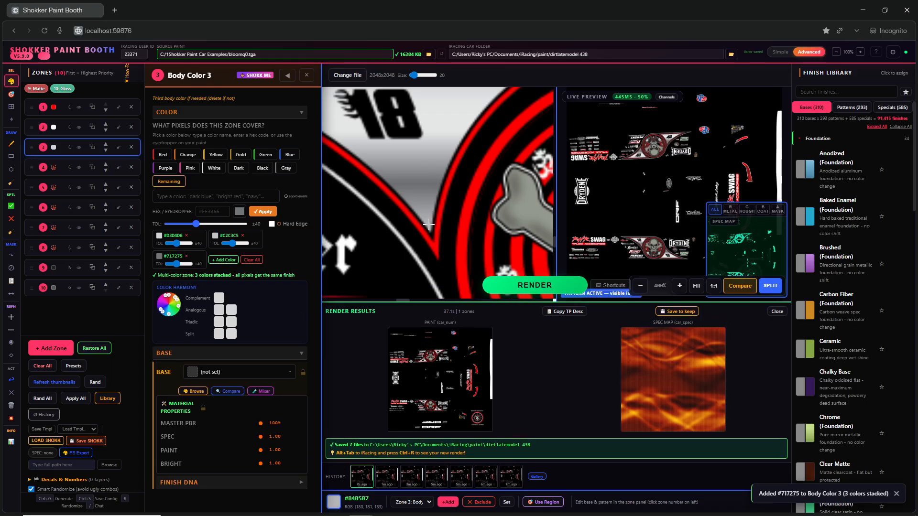
click(448, 503)
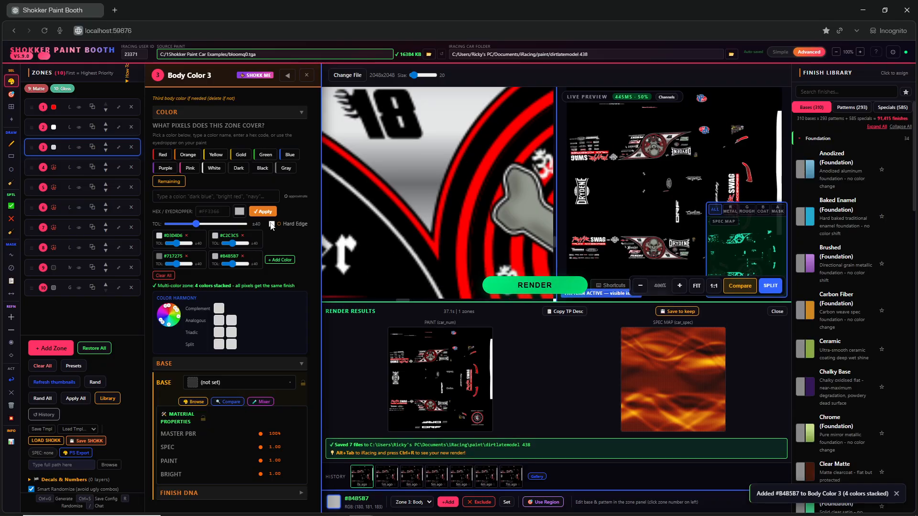
- Sample black #000000 from the source paint and add it to zone 4 with Hard Edge enabled and a lower color tolerance
click(61, 128)
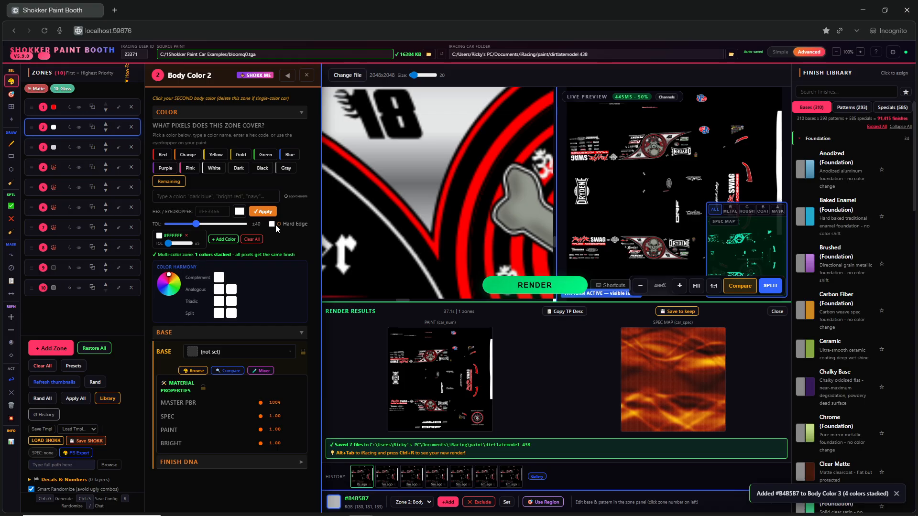
click(62, 168)
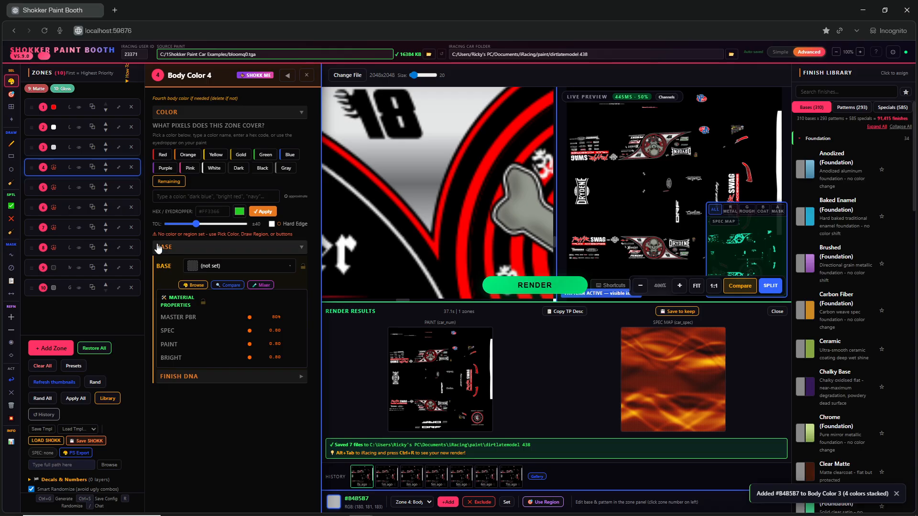
scroll(509, 238, down, 4)
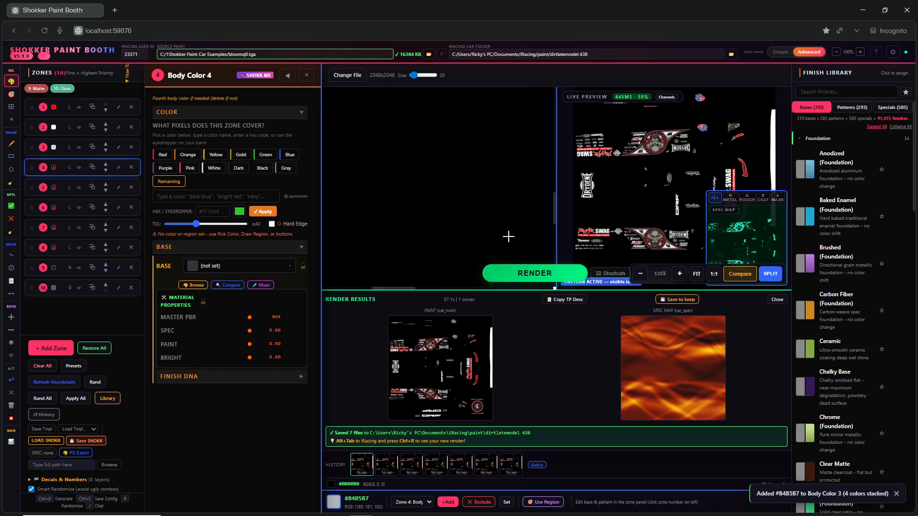
scroll(479, 221, down, 3)
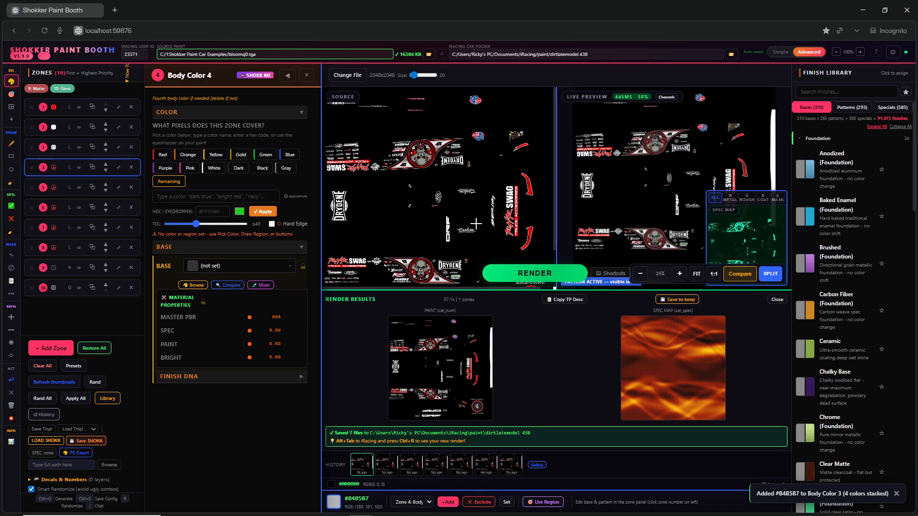
click(381, 210)
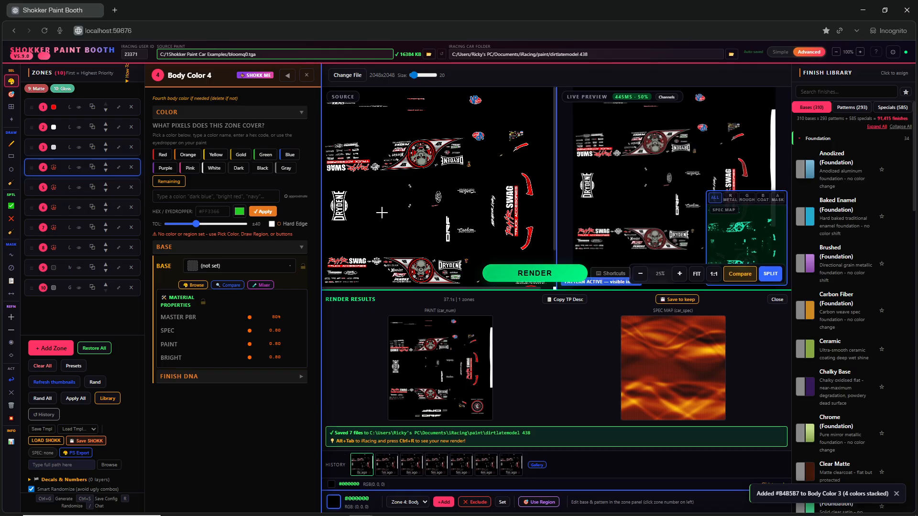
click(414, 265)
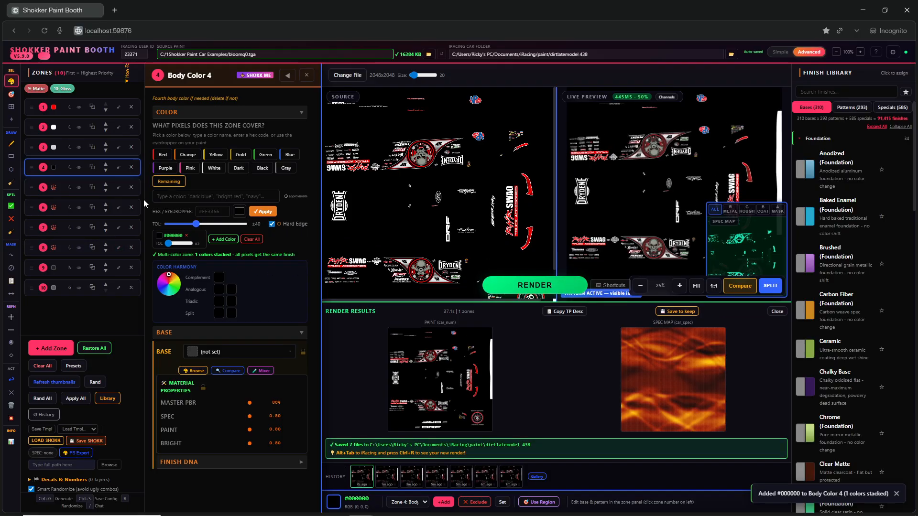
- Browse the base finishes for zone 1 and assign TriZone Glass/Metal/Matte from the Tri-Zone Materials group
click(61, 107)
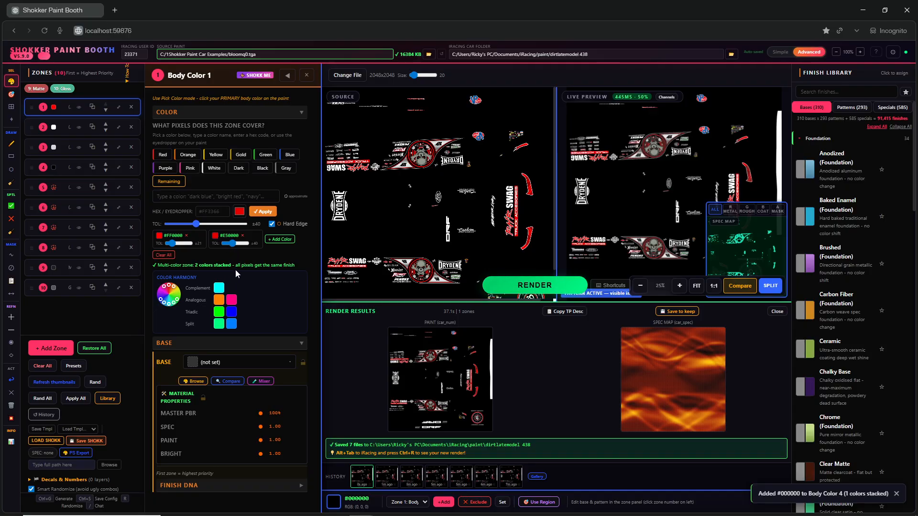
click(219, 364)
scroll(364, 354, down, 3)
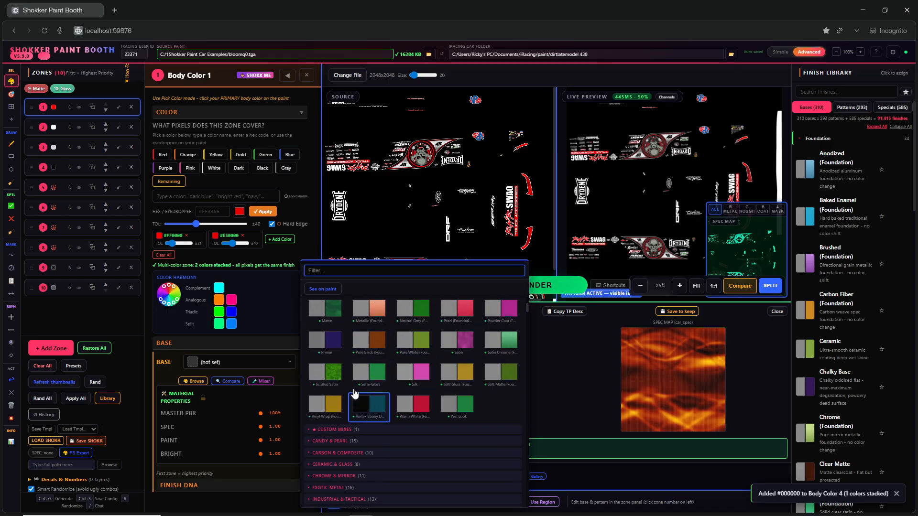
scroll(393, 379, down, 2)
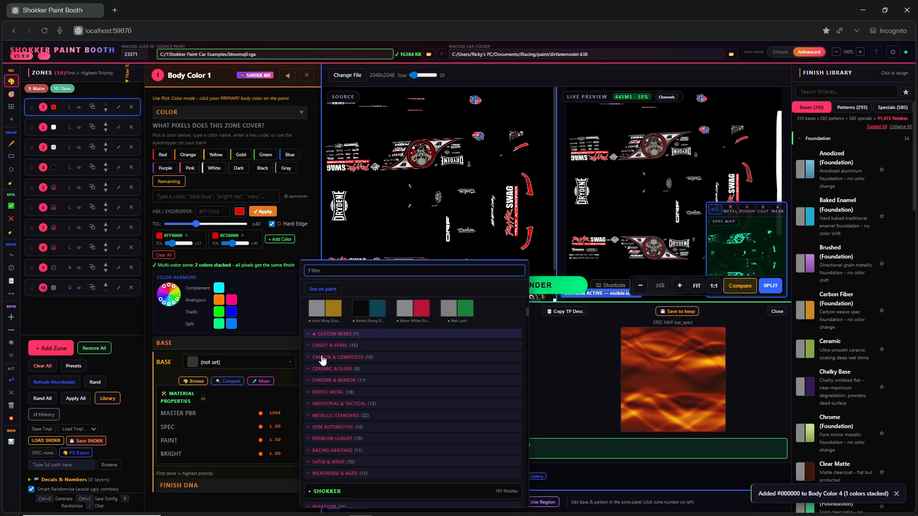
scroll(349, 362, down, 2)
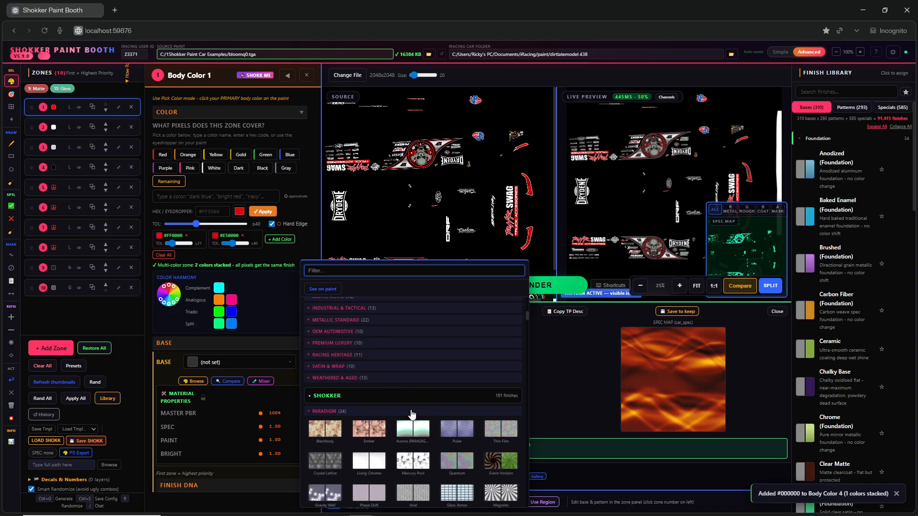
scroll(416, 409, down, 3)
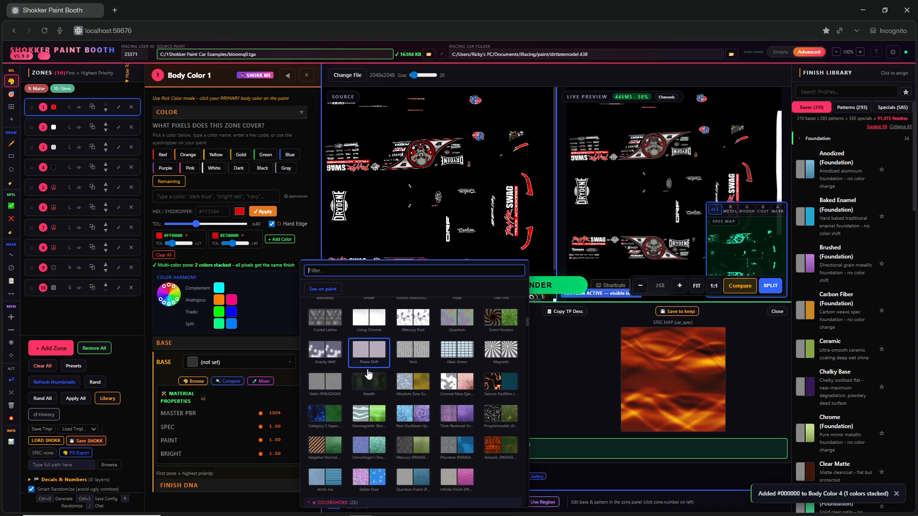
scroll(411, 414, down, 2)
mouse_move(364, 380)
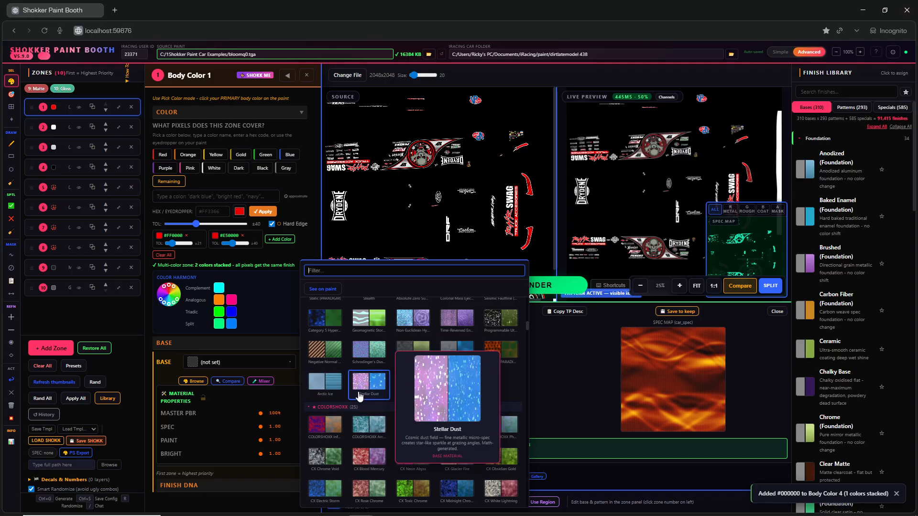
scroll(361, 396, down, 3)
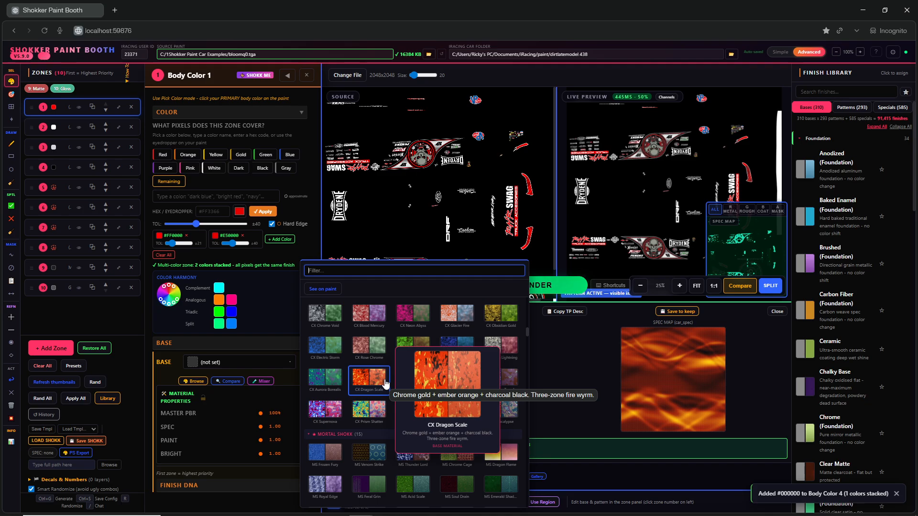
scroll(389, 385, down, 4)
scroll(392, 387, down, 5)
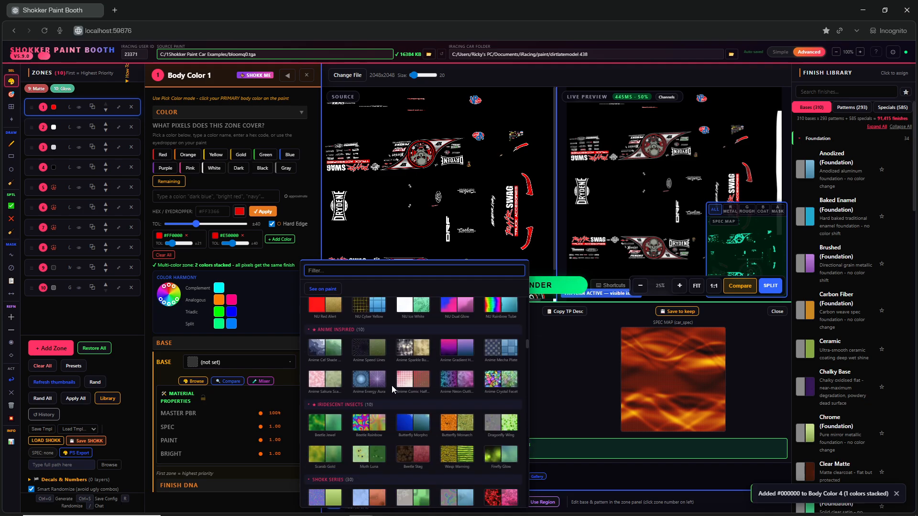
scroll(392, 390, down, 6)
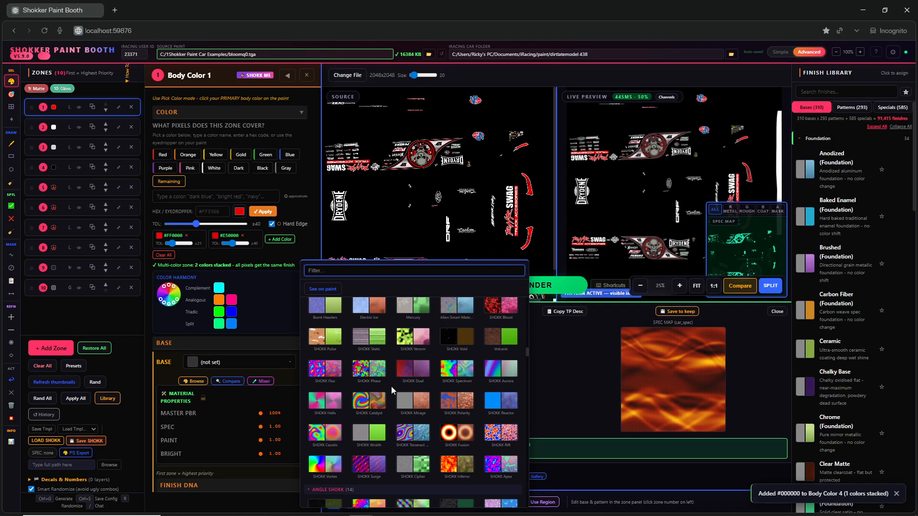
scroll(392, 390, down, 2)
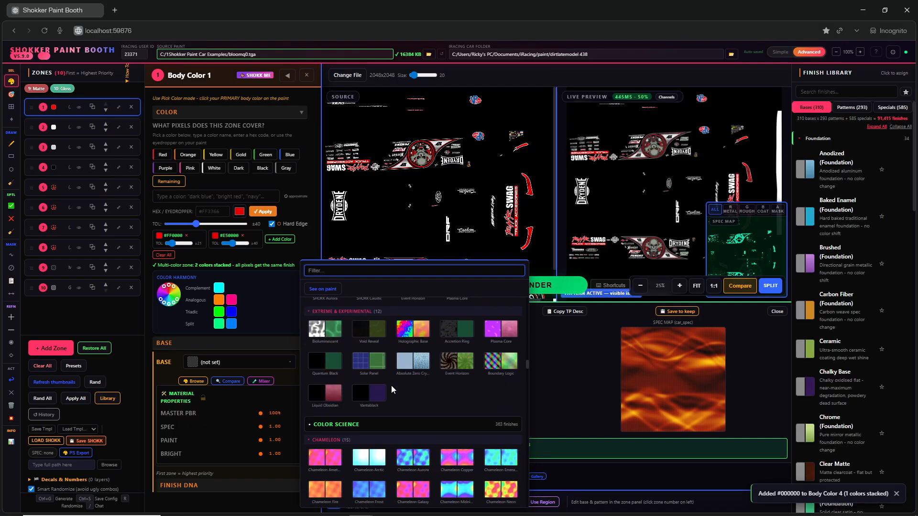
scroll(391, 386, down, 2)
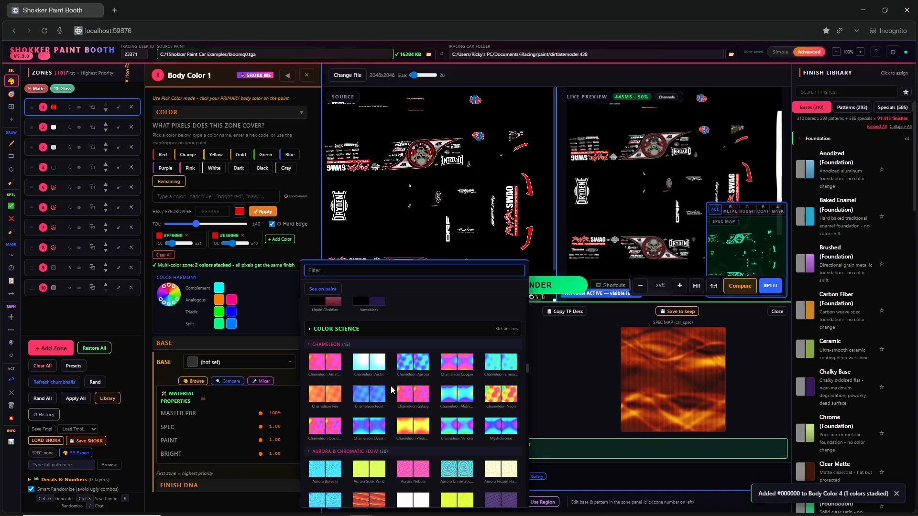
scroll(391, 387, down, 2)
scroll(392, 387, down, 3)
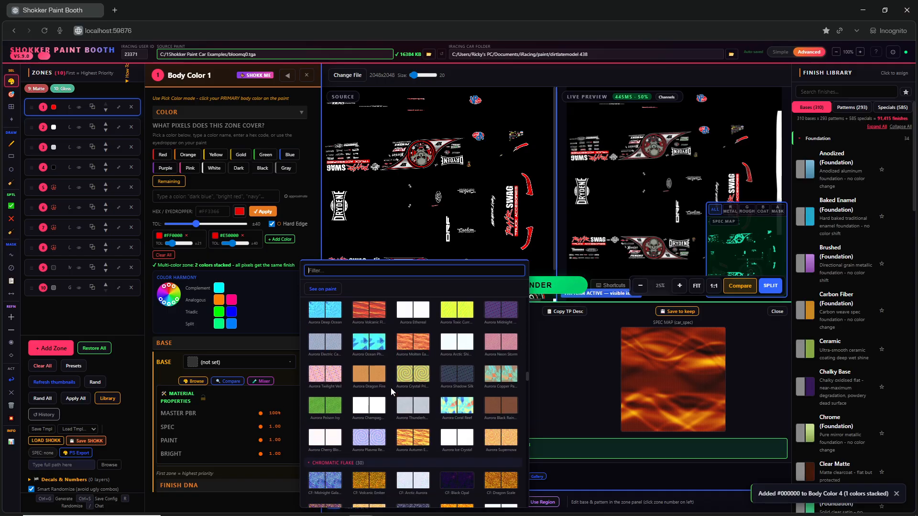
scroll(391, 388, down, 4)
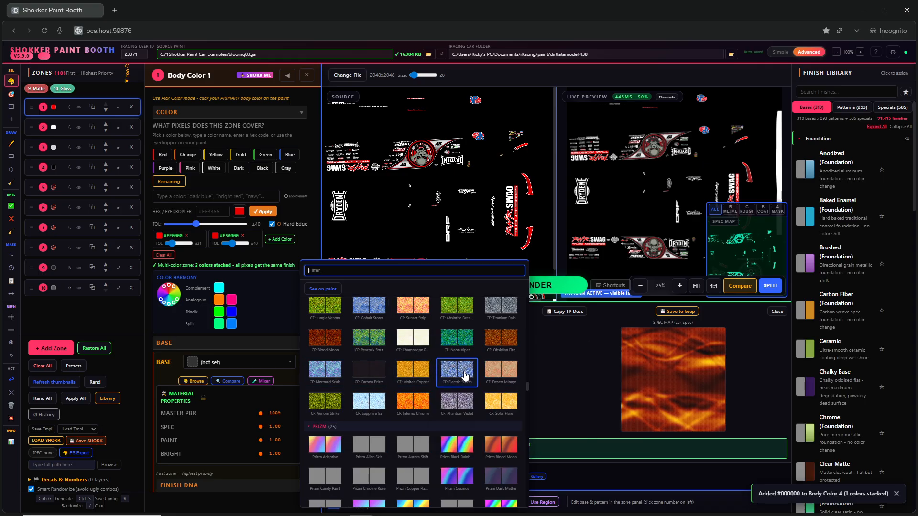
scroll(404, 411, down, 1)
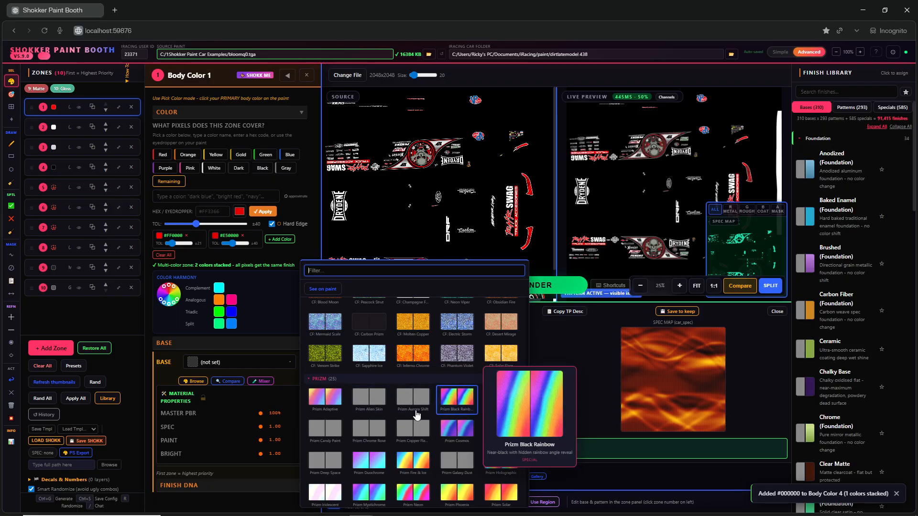
scroll(378, 407, down, 3)
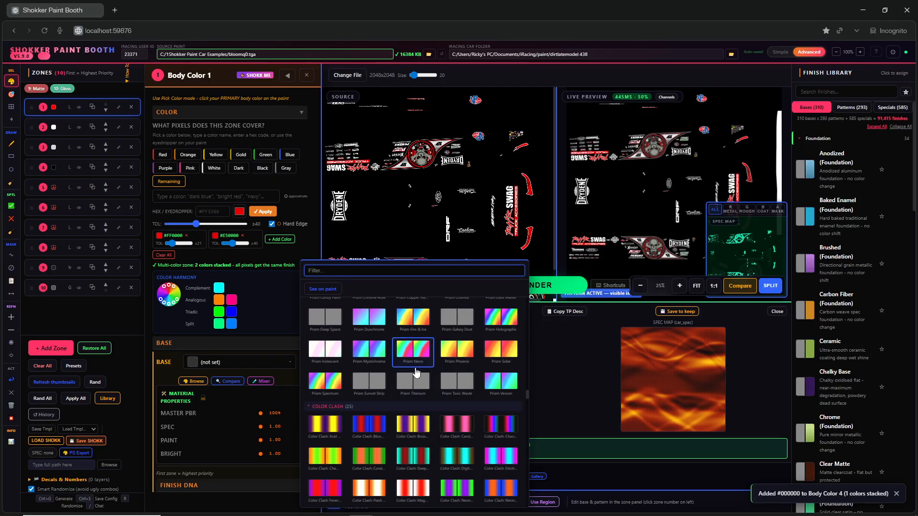
scroll(384, 418, down, 6)
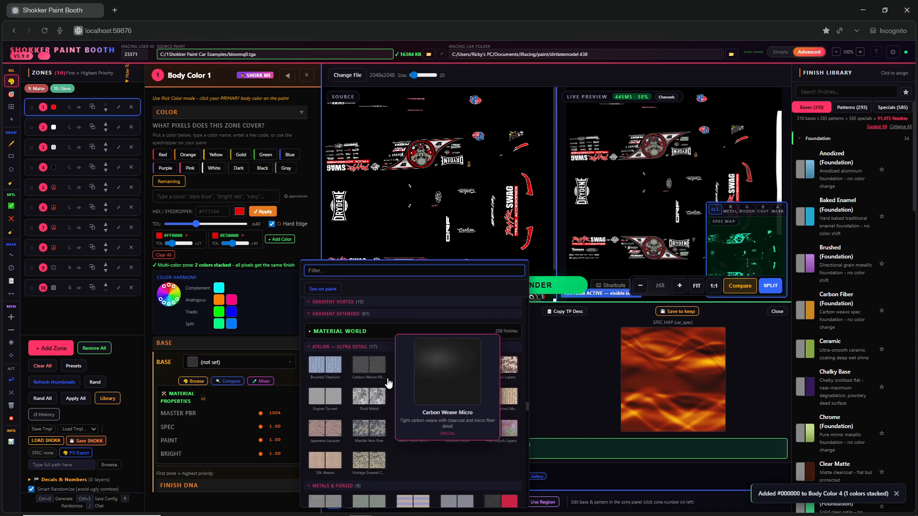
scroll(423, 406, down, 10)
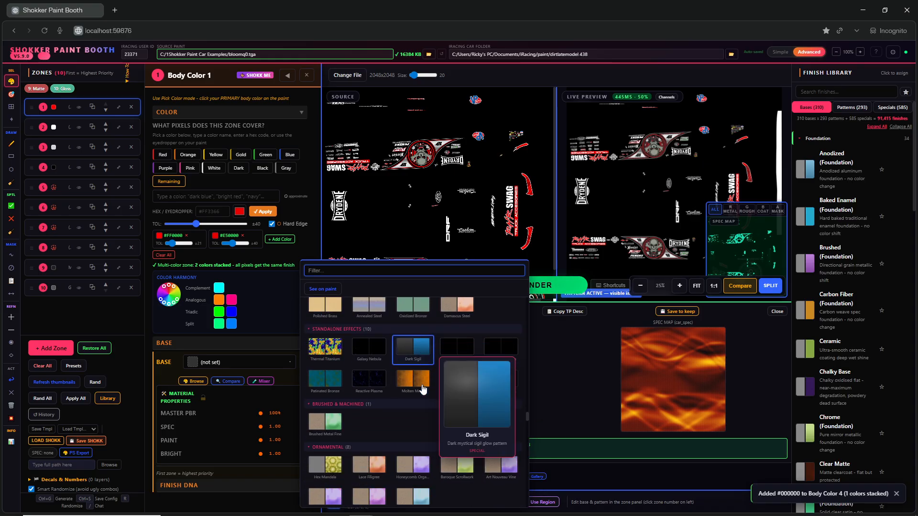
scroll(421, 386, down, 10)
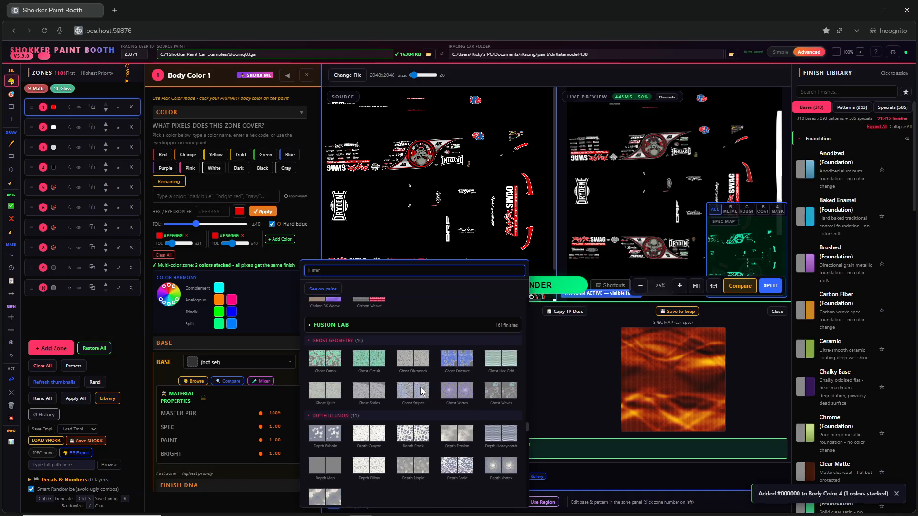
scroll(420, 387, down, 4)
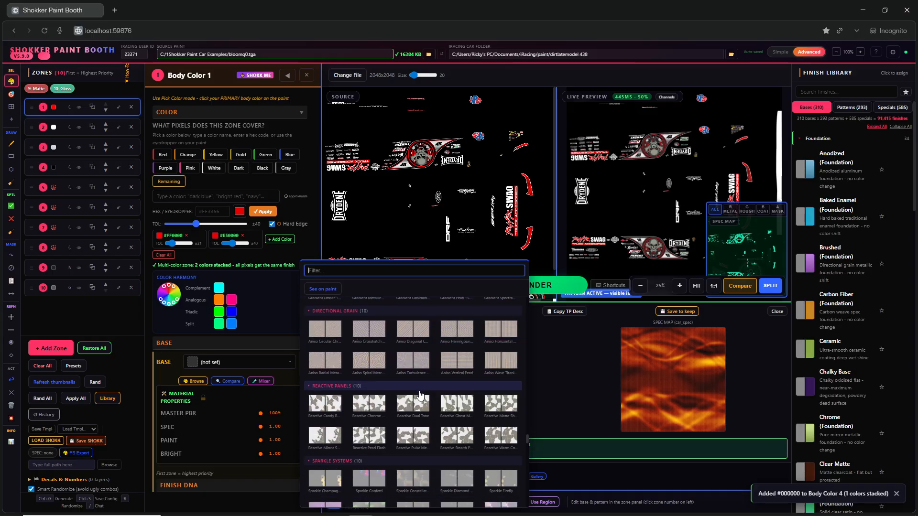
scroll(414, 393, down, 8)
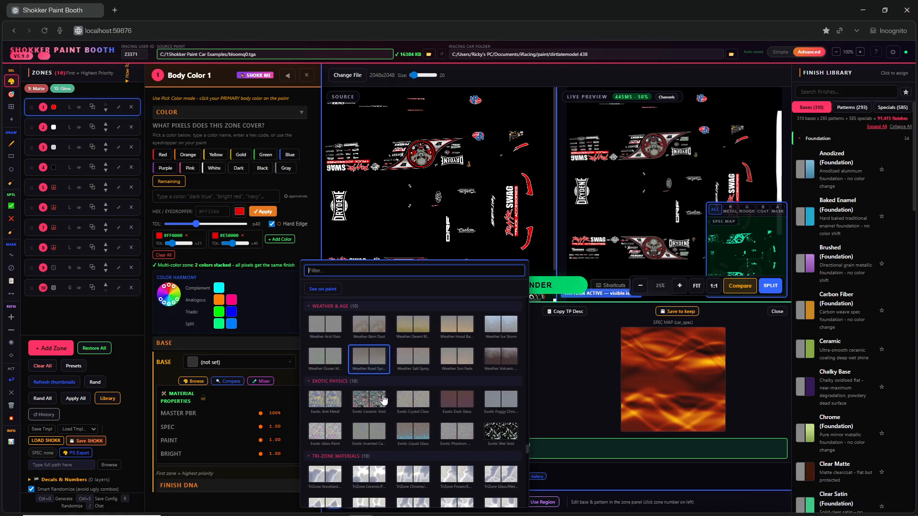
scroll(384, 397, down, 2)
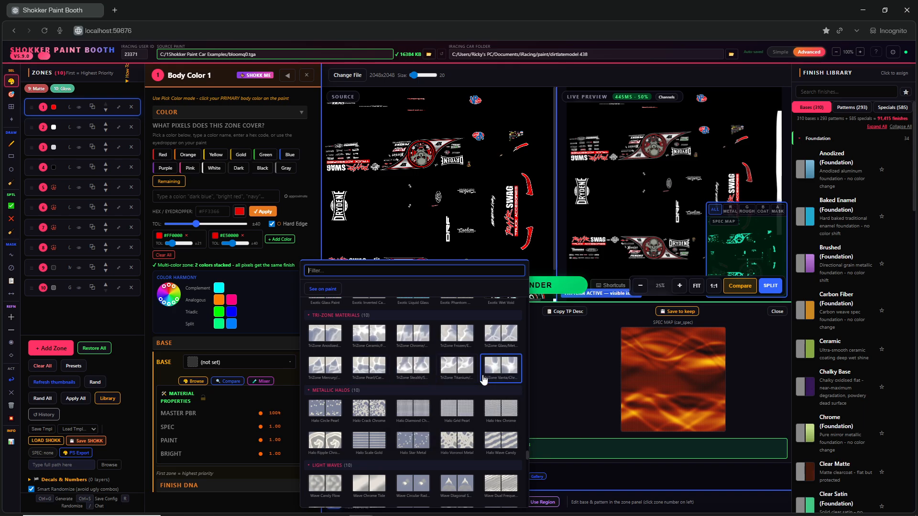
click(504, 336)
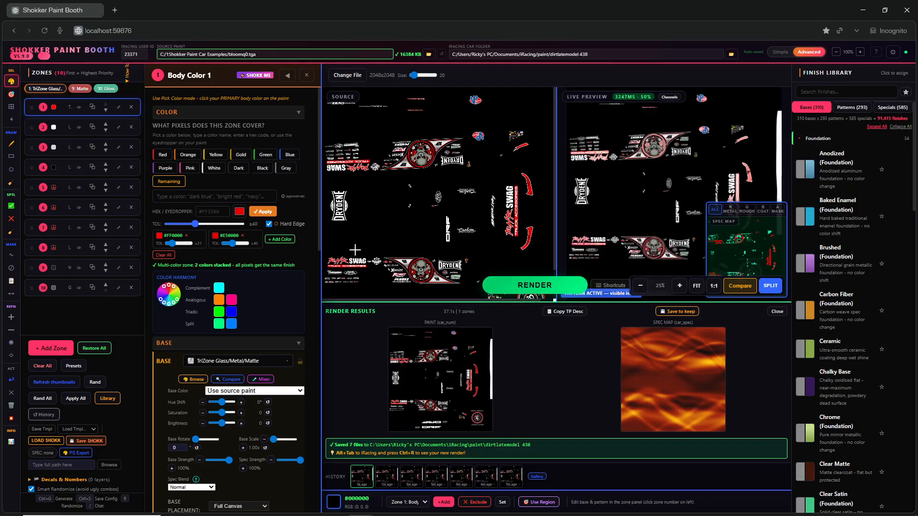
- Set zone 1's base color source to From special and choose MS Soul Drain from the Mortal Shokk group
click(238, 391)
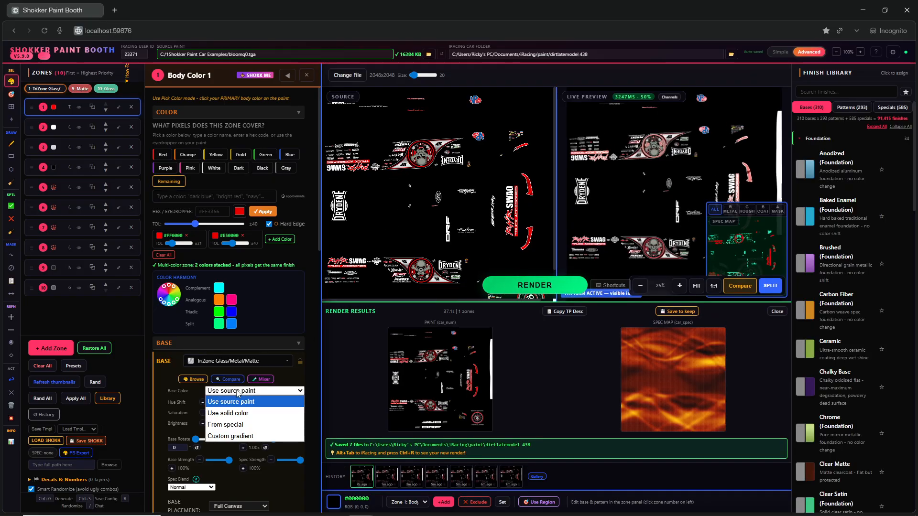
click(235, 425)
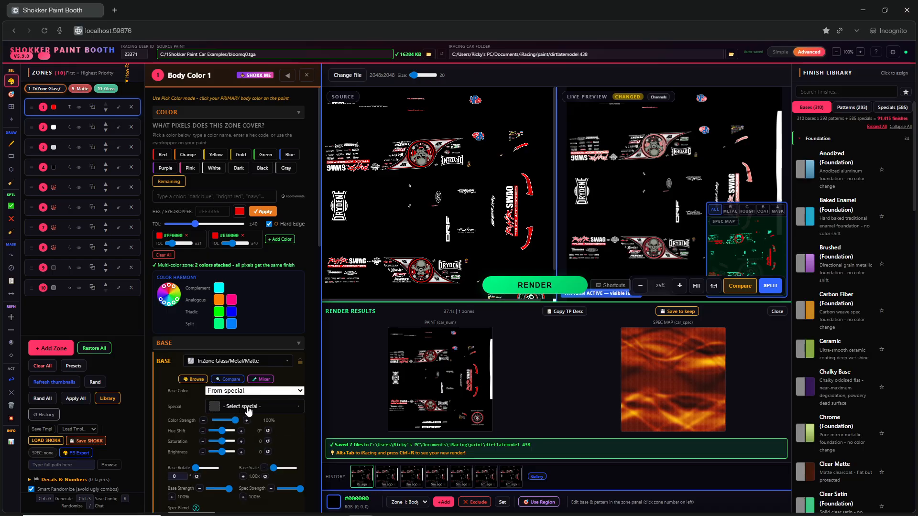
click(239, 407)
scroll(370, 369, up, 20)
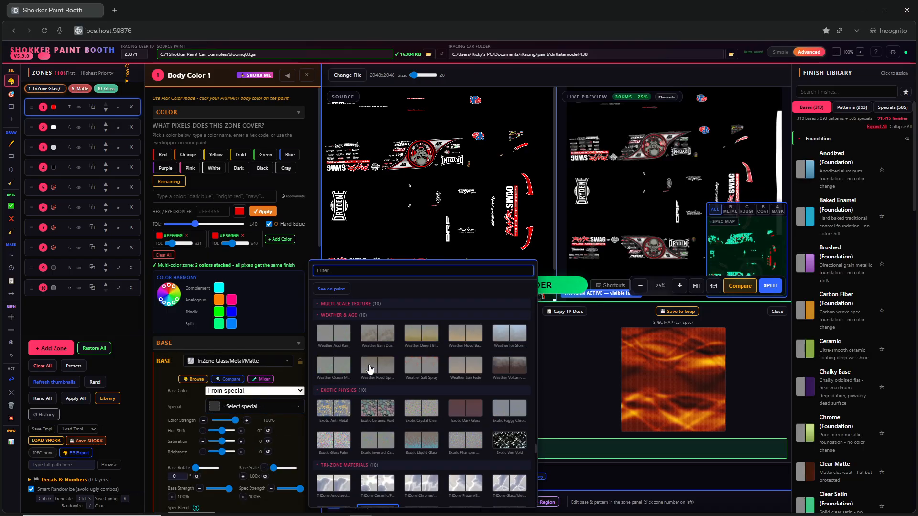
scroll(422, 377, down, 10)
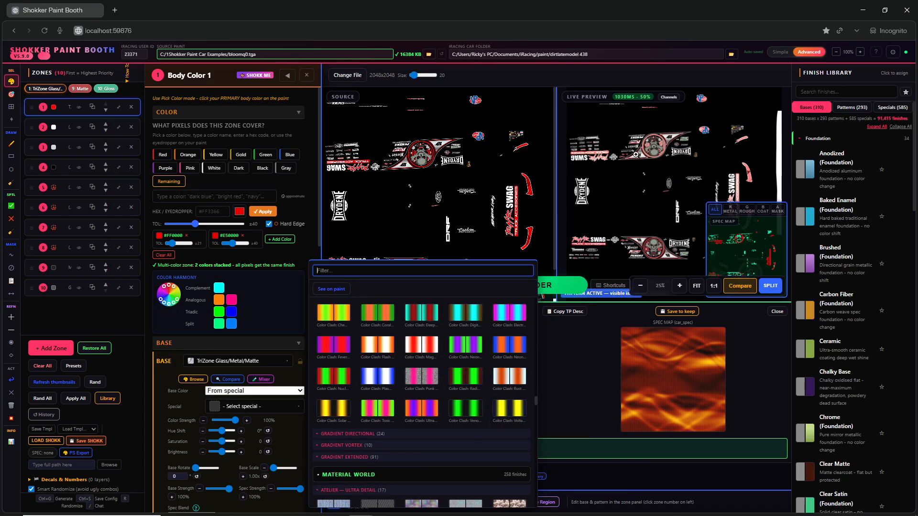
scroll(383, 378, down, 10)
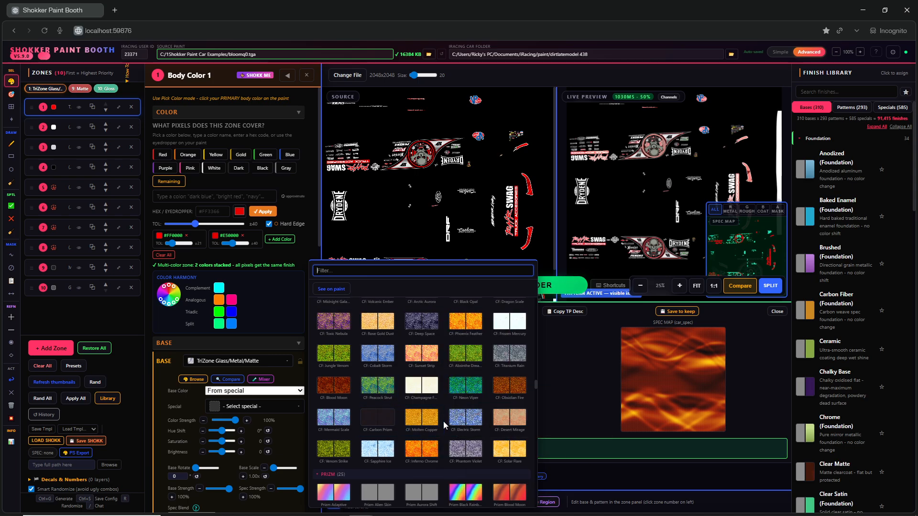
scroll(443, 421, down, 9)
scroll(443, 423, down, 10)
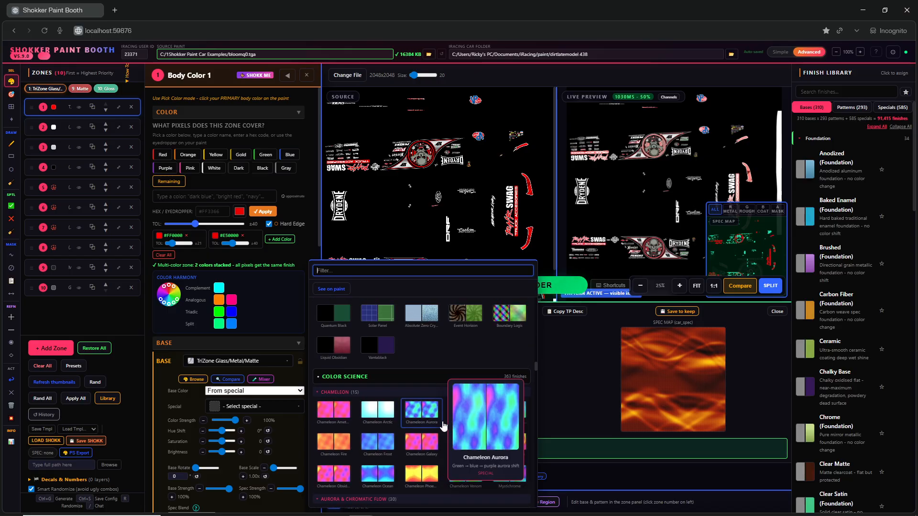
scroll(443, 426, down, 10)
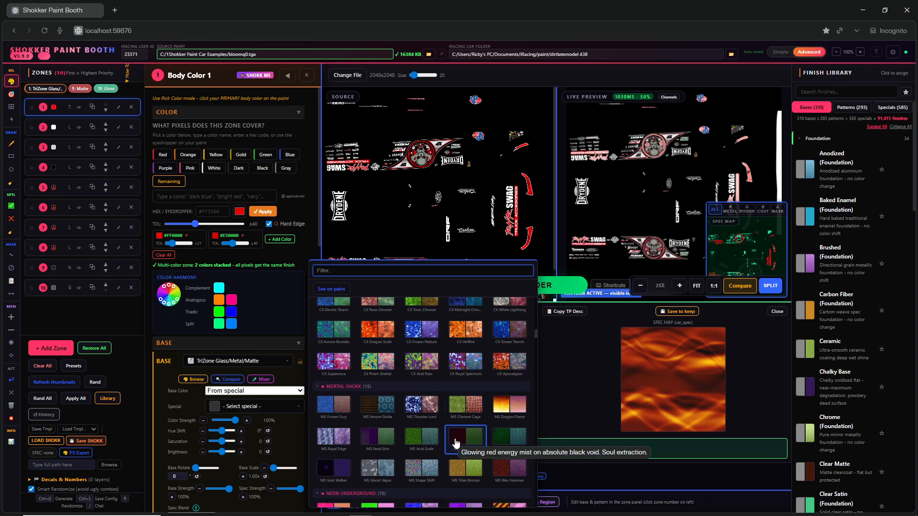
mouse_move(459, 445)
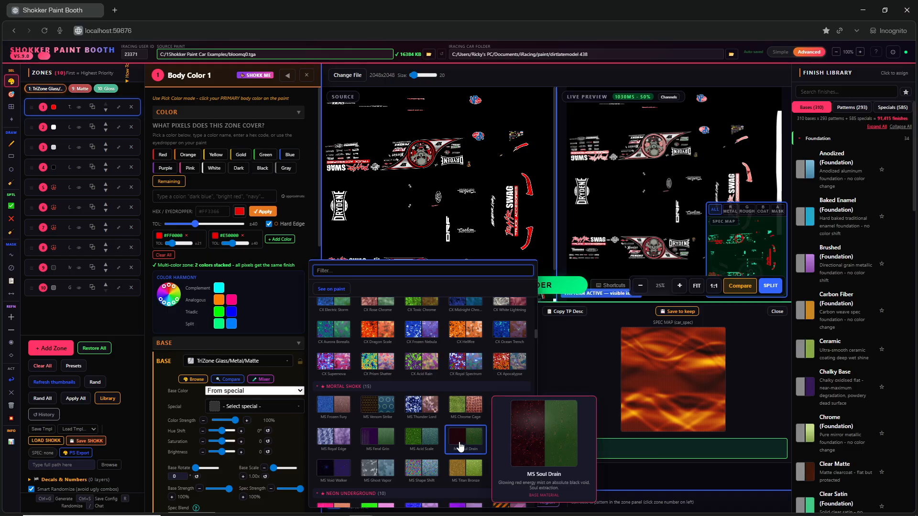
click(459, 446)
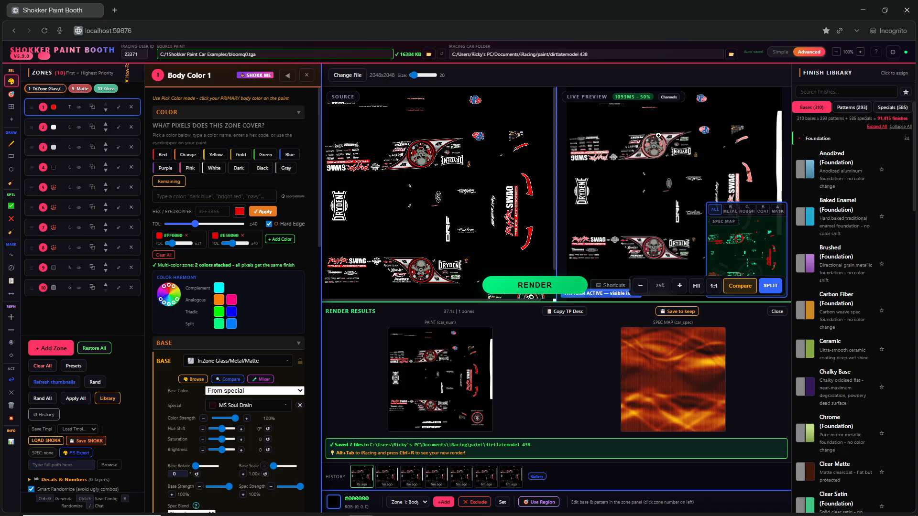
- Add the Micro Sparkle spec pattern to zone 1 with the CC channel enabled, opacity 100% and range 100
mouse_move(712, 209)
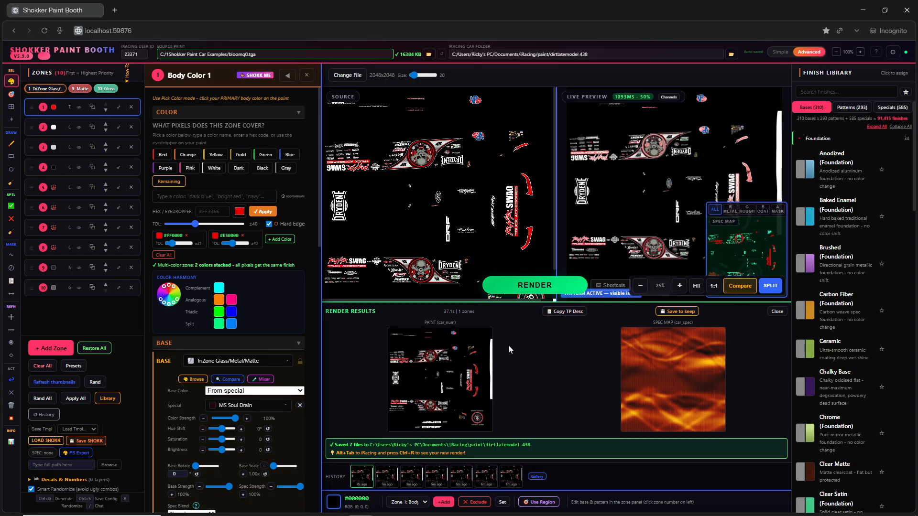
scroll(227, 386, down, 2)
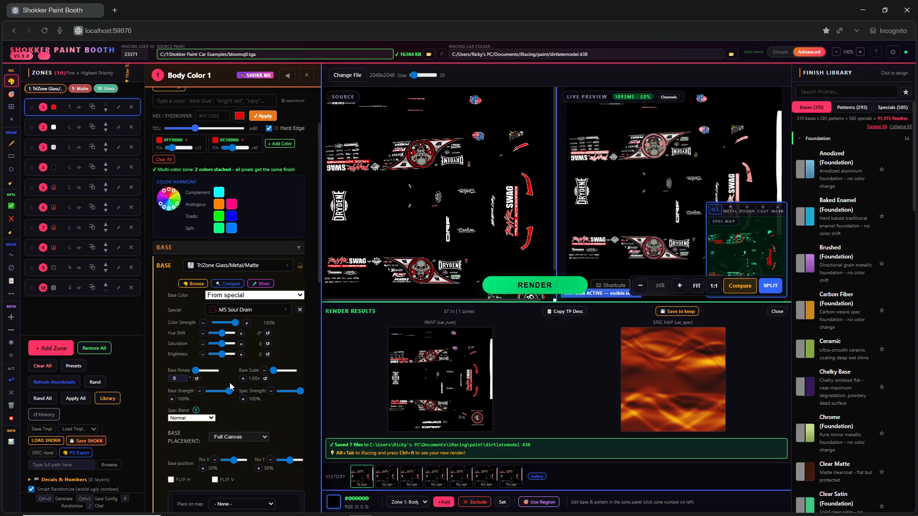
scroll(230, 386, down, 3)
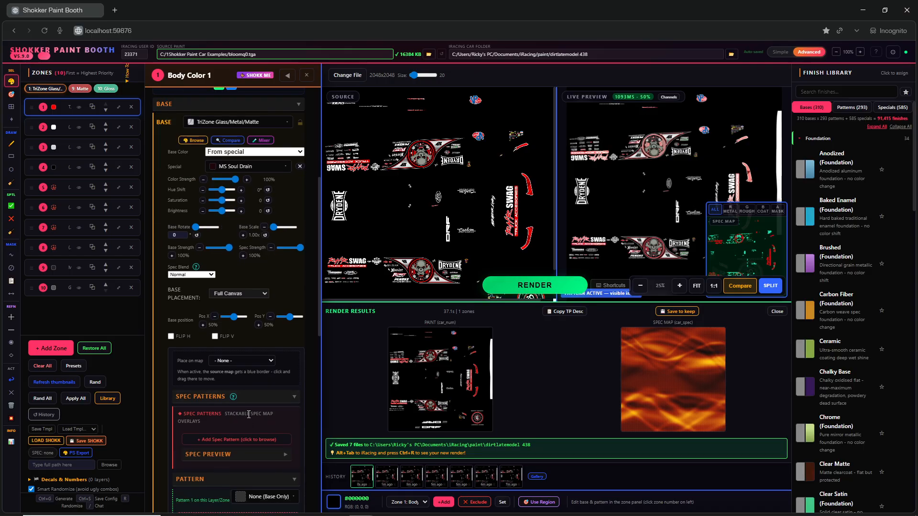
scroll(248, 415, down, 1)
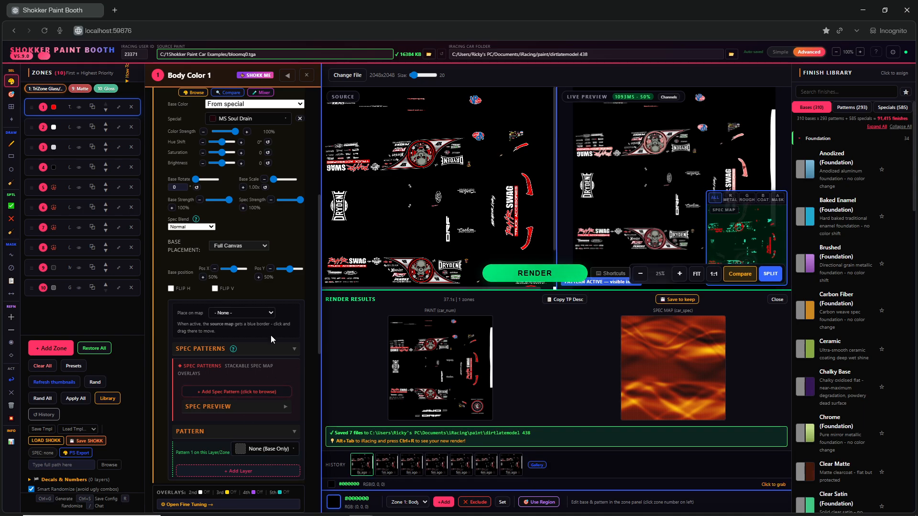
click(235, 393)
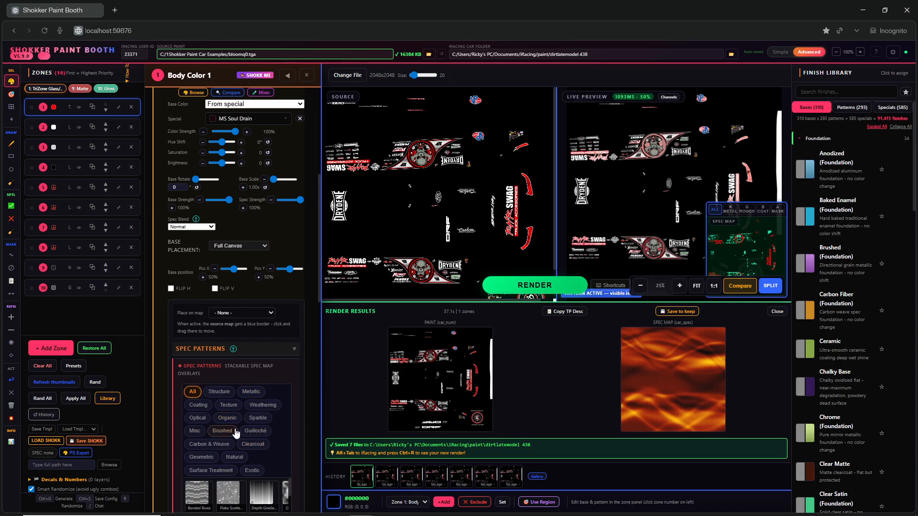
click(258, 418)
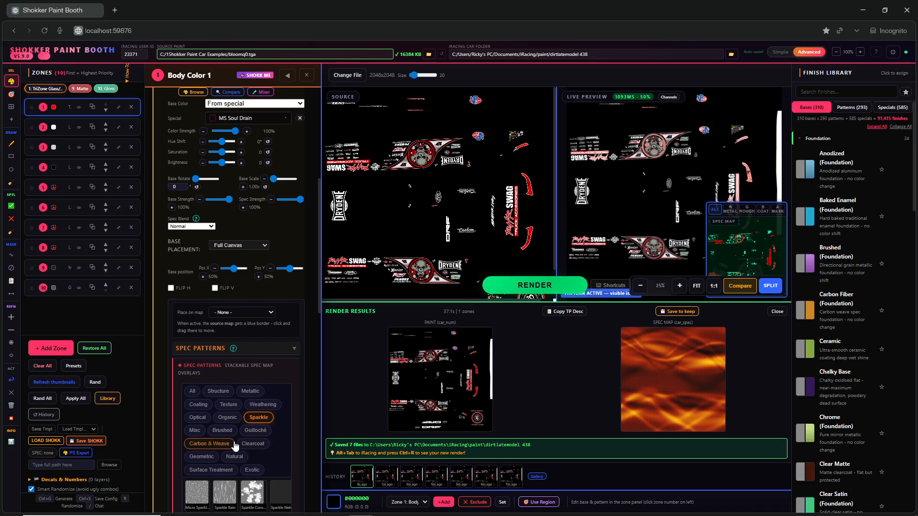
scroll(202, 406, down, 2)
click(202, 406)
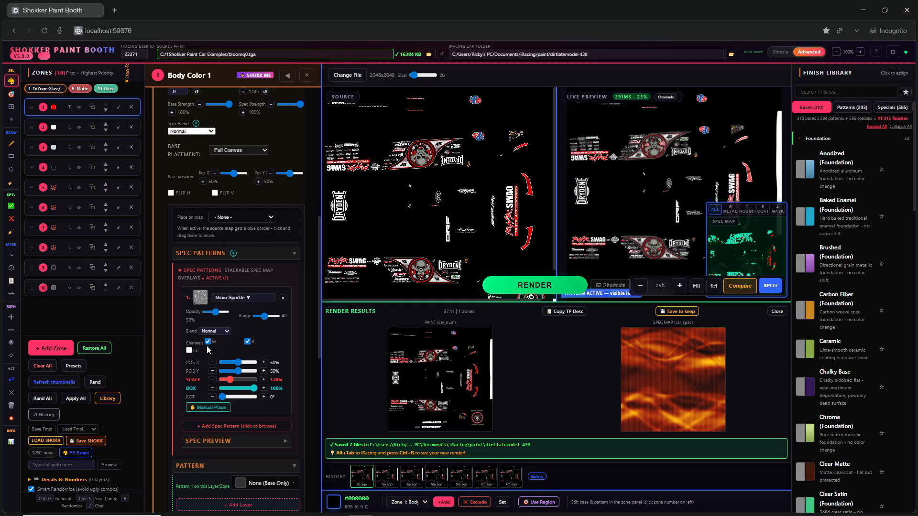
click(190, 351)
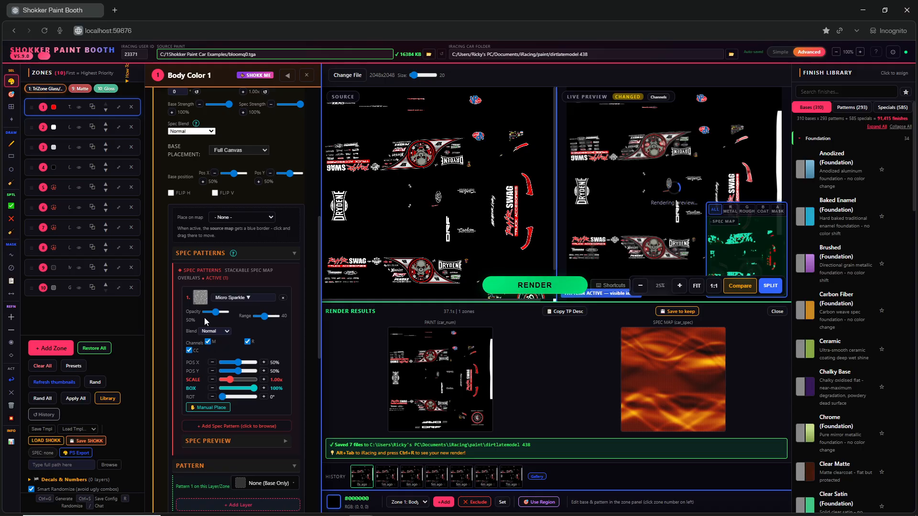
drag(218, 315, 295, 317)
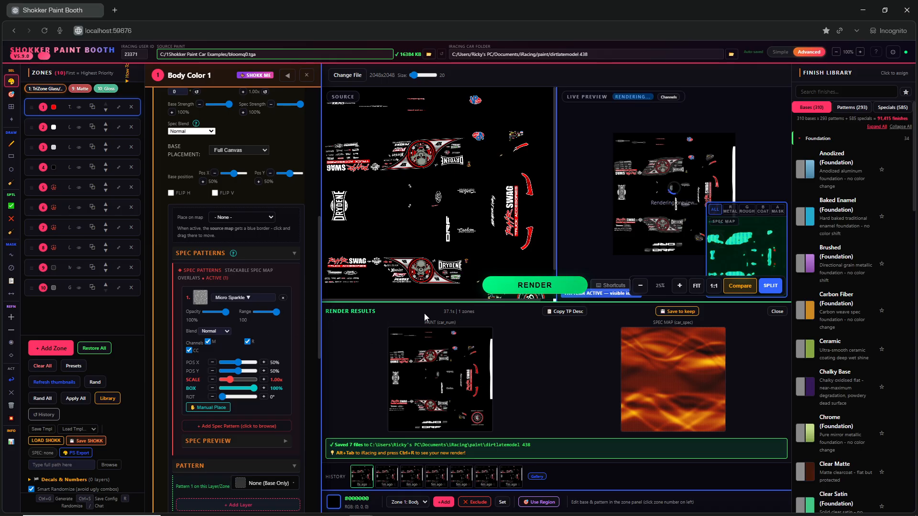
- Render the paint, switch to iRacing and reload the car's textures
click(518, 286)
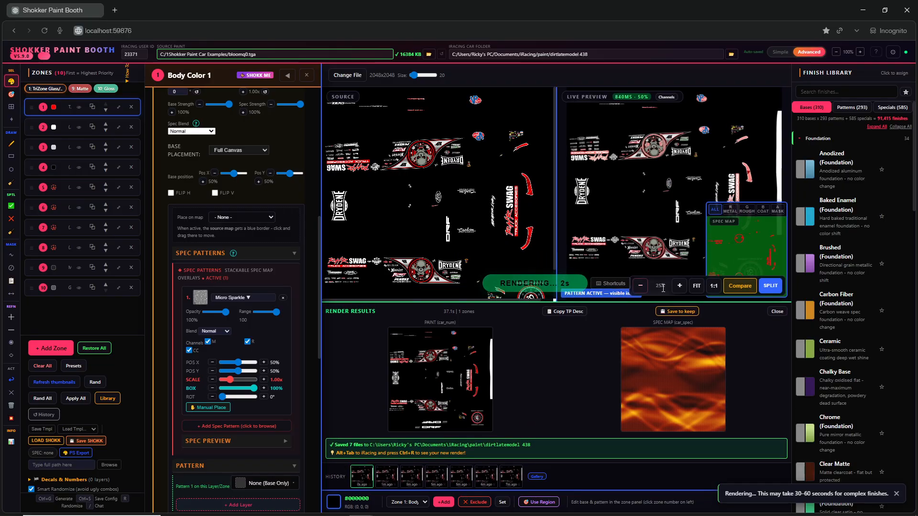
mouse_move(718, 251)
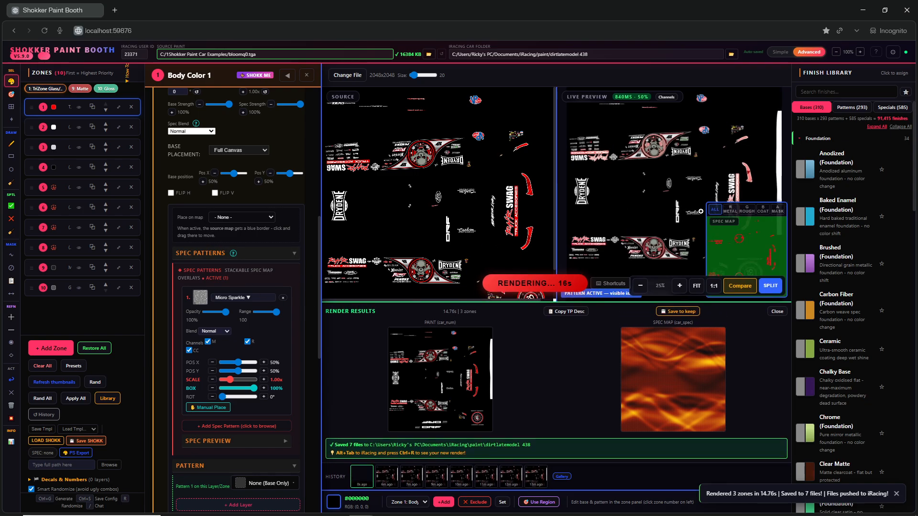
key(alt+Tab)
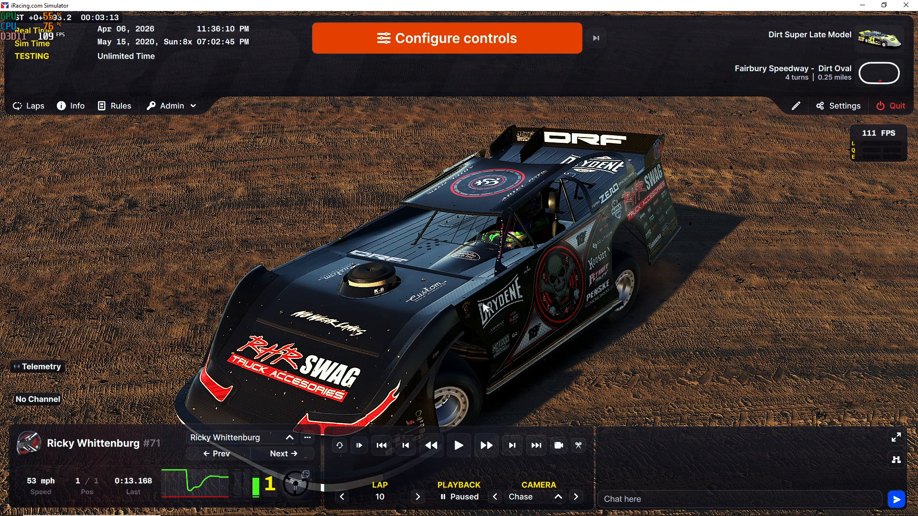
key(ctrl+r)
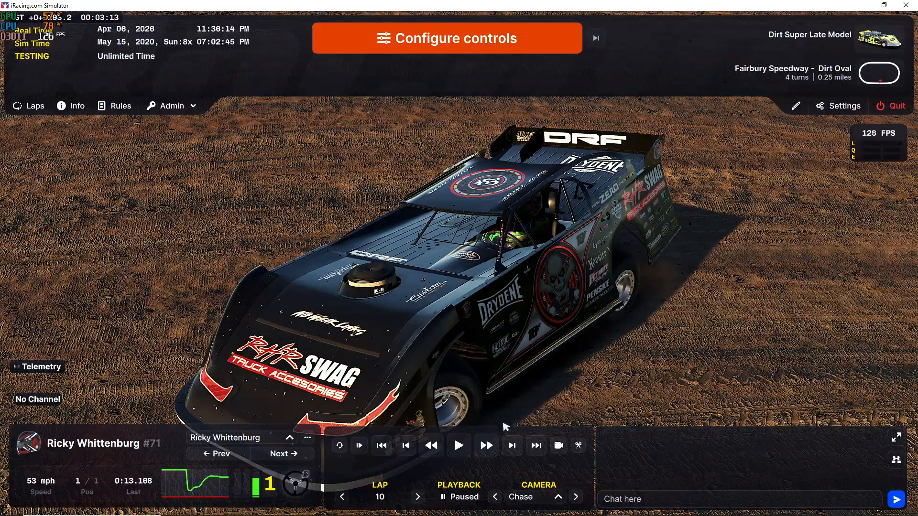
- Play the replay and change to the Rear Chase camera to examine the finish under changing light, pausing on a side view
click(459, 448)
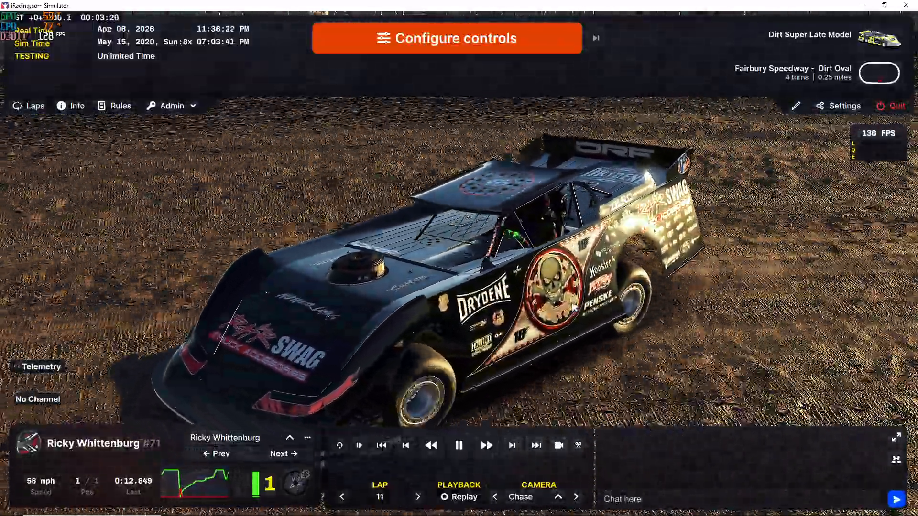
key(c)
key(c)
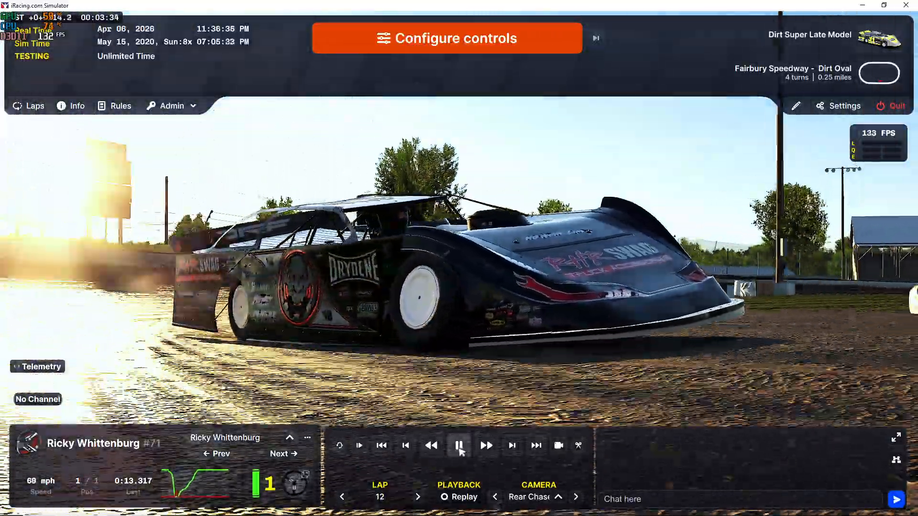
click(459, 446)
- Switch back to Shokker Paint Booth and assign Metallic (Foundation) as zone 2's base finish
key(alt+Tab)
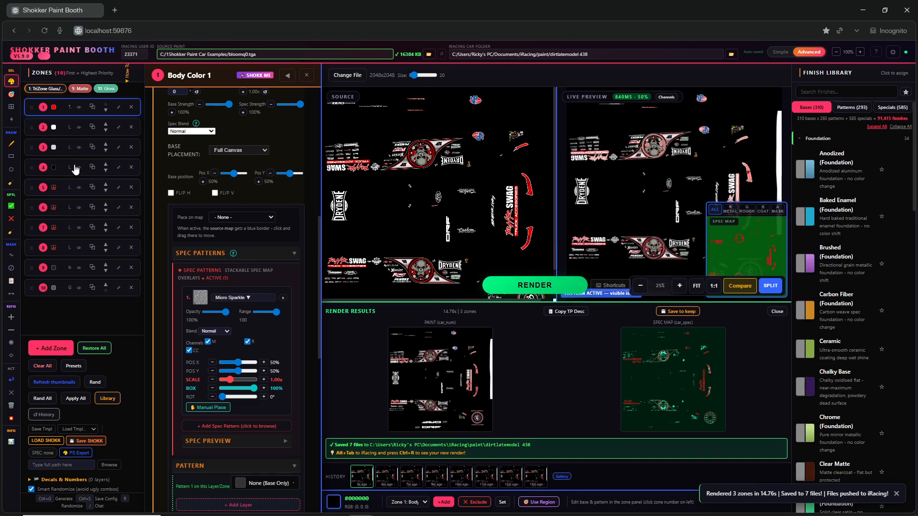
click(63, 125)
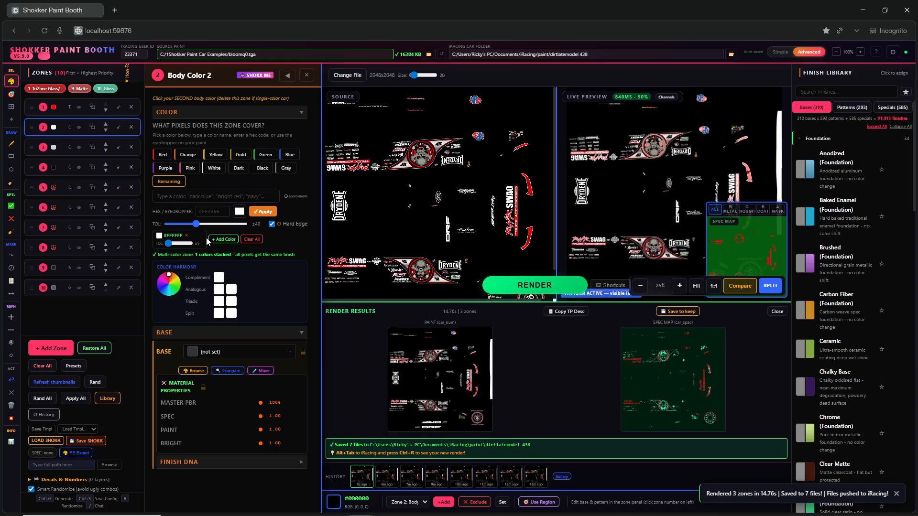
click(230, 352)
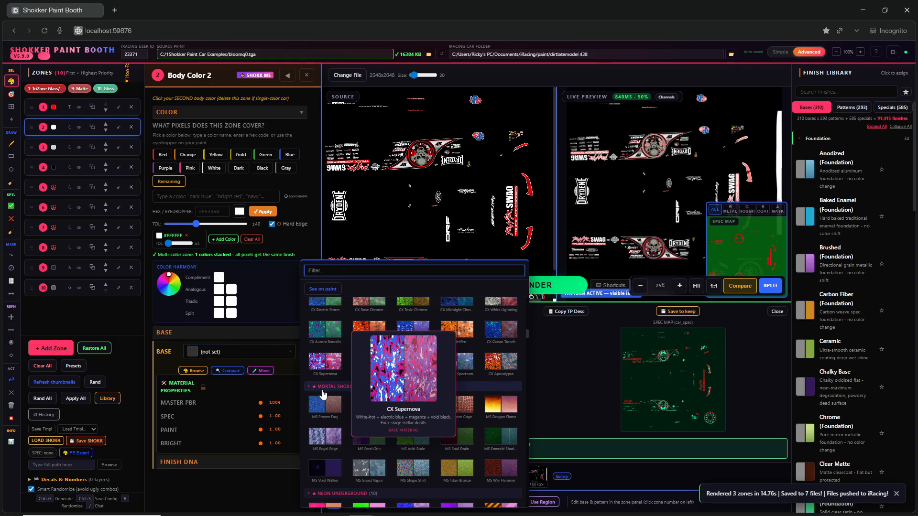
scroll(330, 390, up, 10)
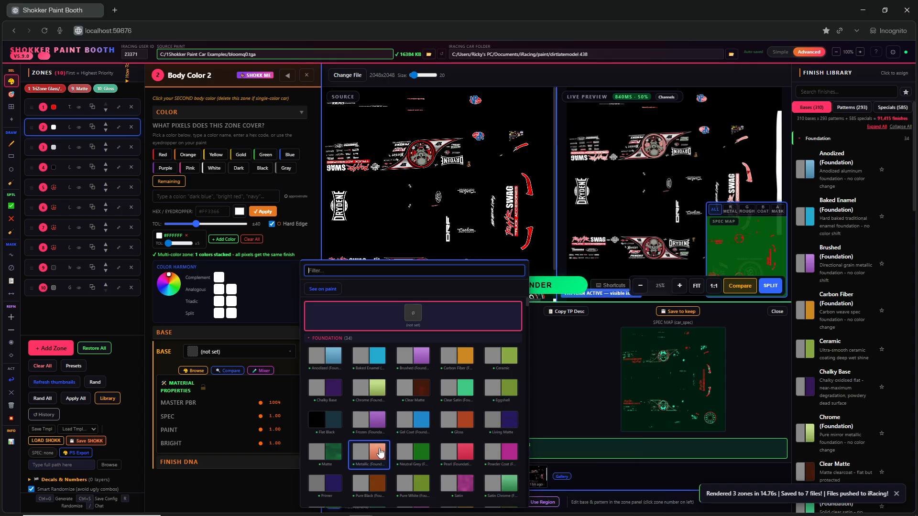
click(504, 486)
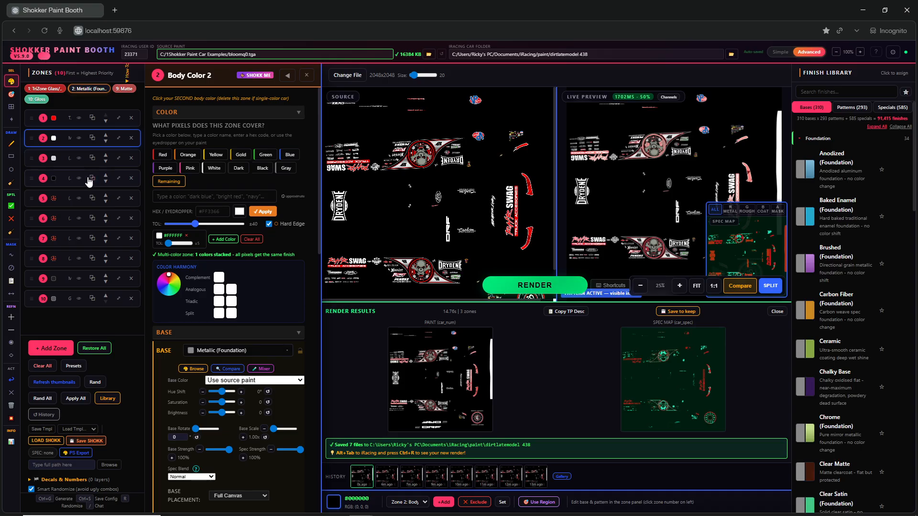
- Assign Metallic (Foundation) as the base finish of the gray zone 3
click(59, 160)
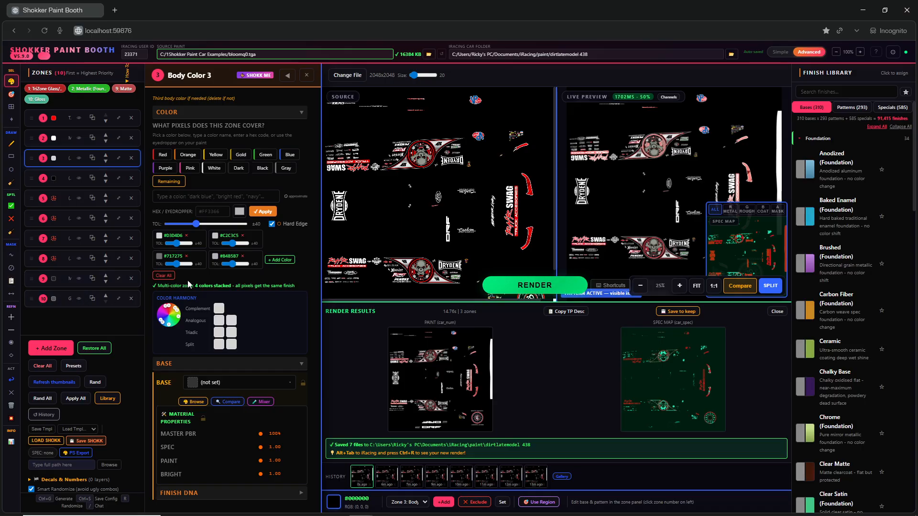
click(227, 387)
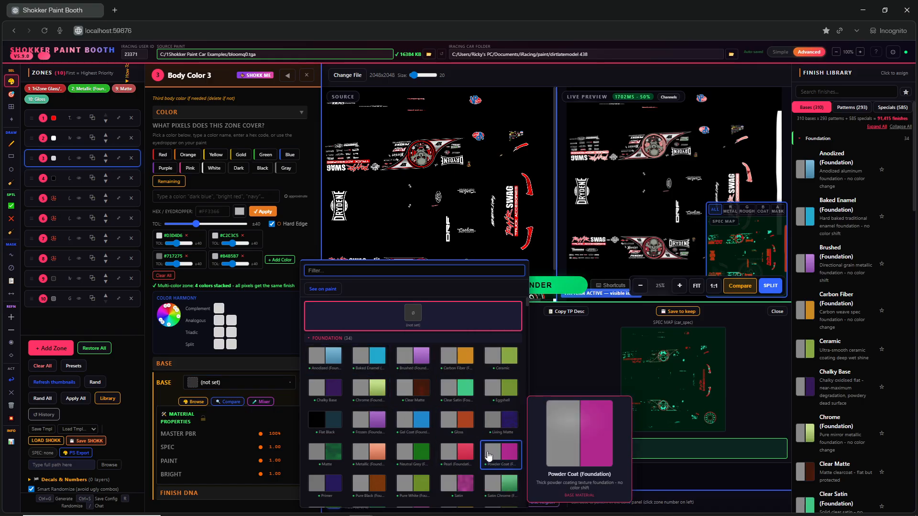
click(367, 451)
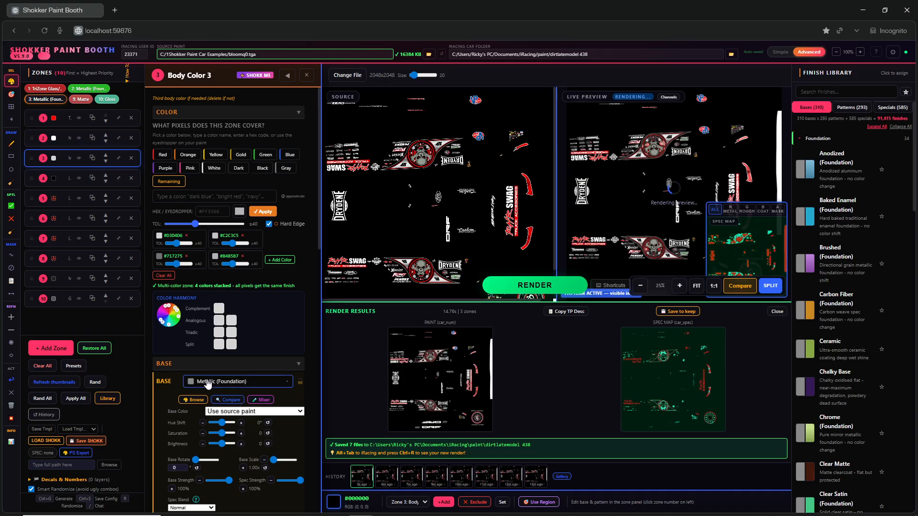
- Assign Metallic (Foundation) as the base finish of the black zone 4
click(64, 184)
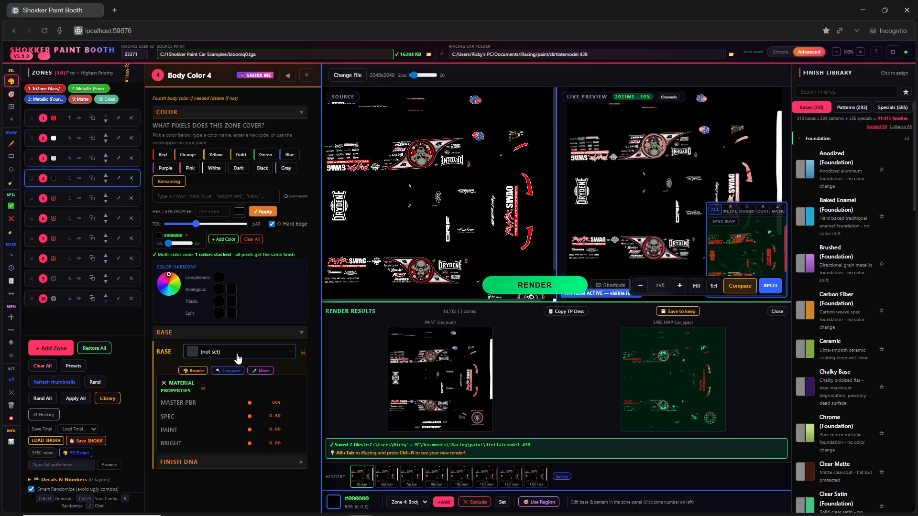
click(249, 356)
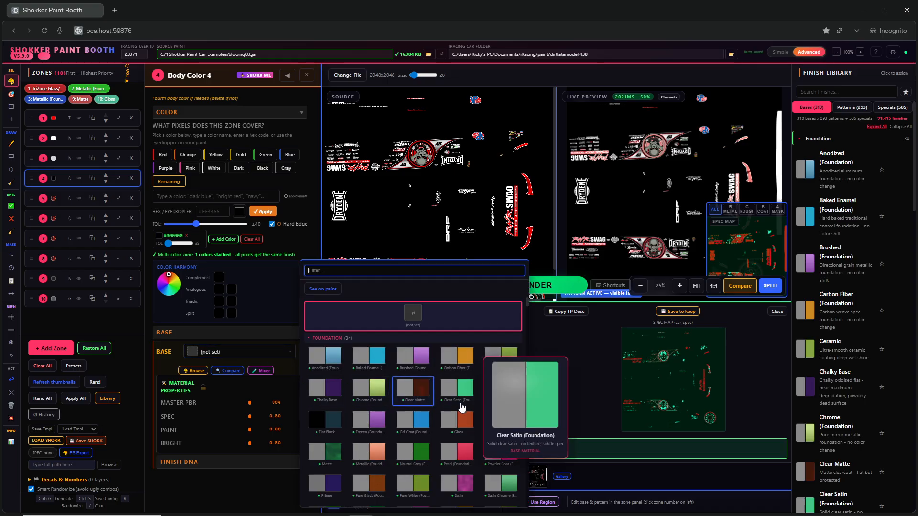
mouse_move(430, 421)
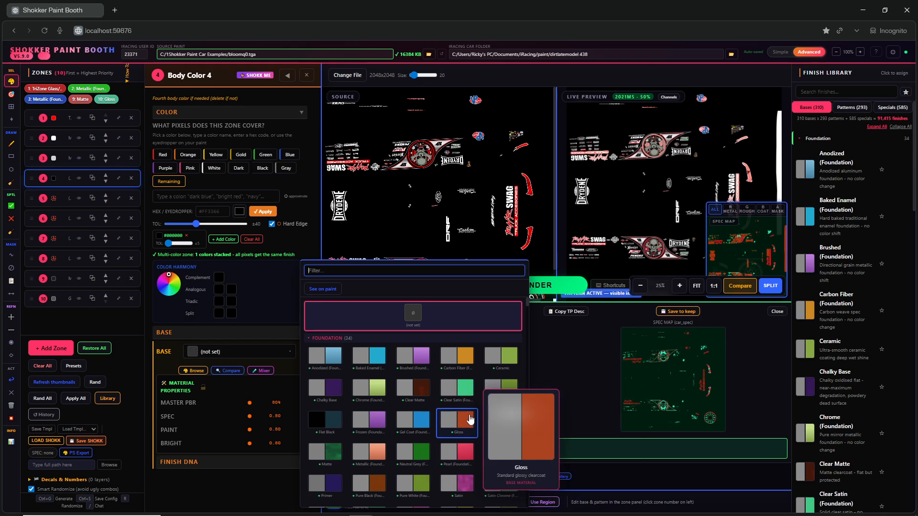
click(373, 451)
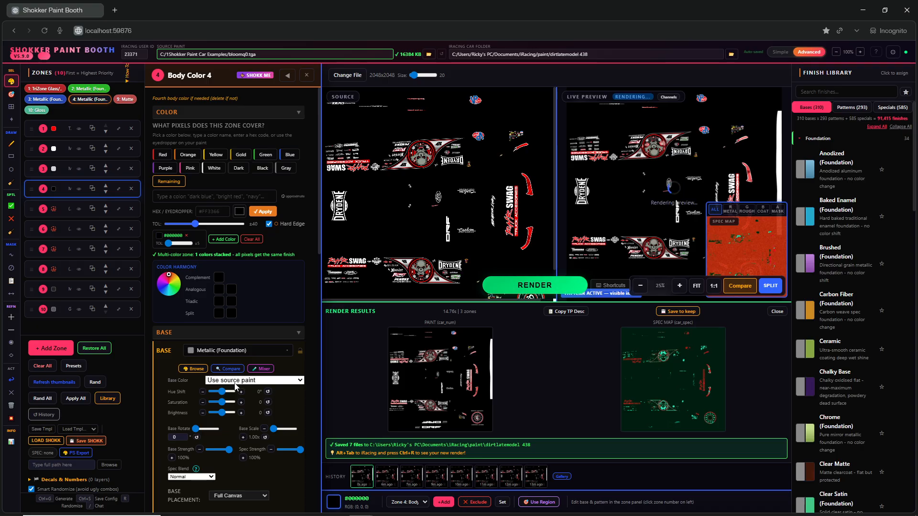
- Add the Micro Sparkle spec pattern from the Sparkle category to zone 4
scroll(236, 386, down, 5)
scroll(237, 383, down, 2)
click(233, 355)
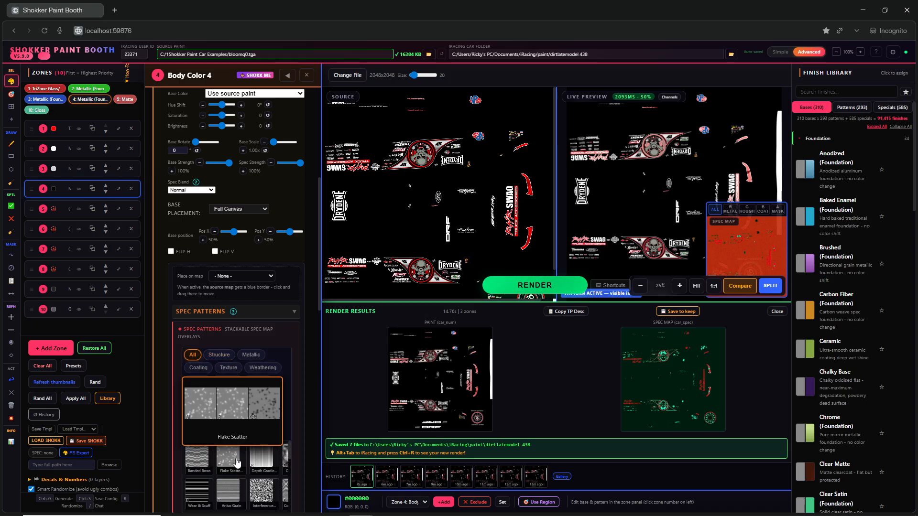
mouse_move(258, 468)
scroll(258, 468, down, 1)
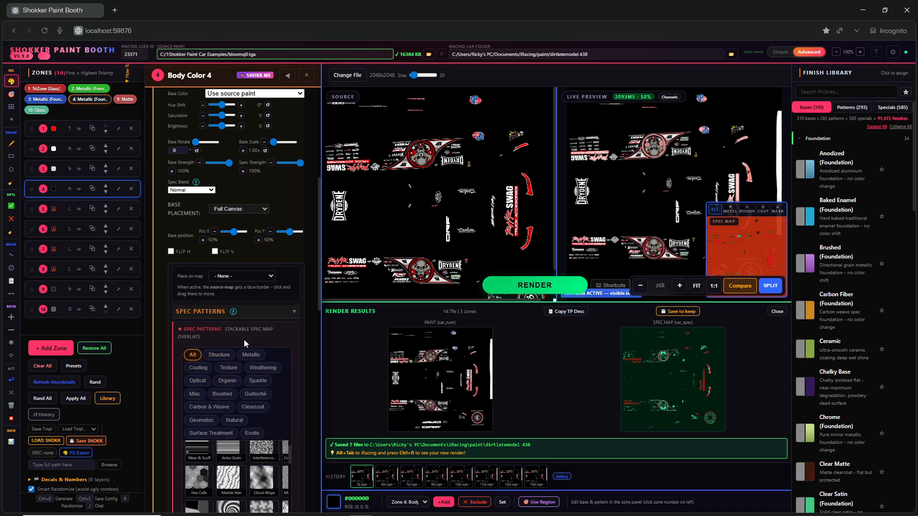
click(261, 382)
click(203, 461)
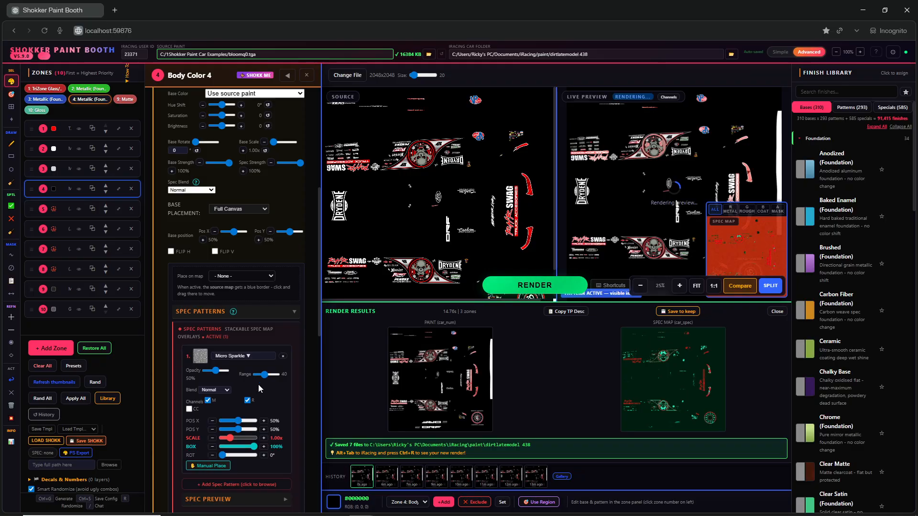
- Set zone 4's Micro Sparkle overlay to 100% opacity, range 100 and scale 0.45x
scroll(258, 392, down, 2)
drag(215, 275, 283, 278)
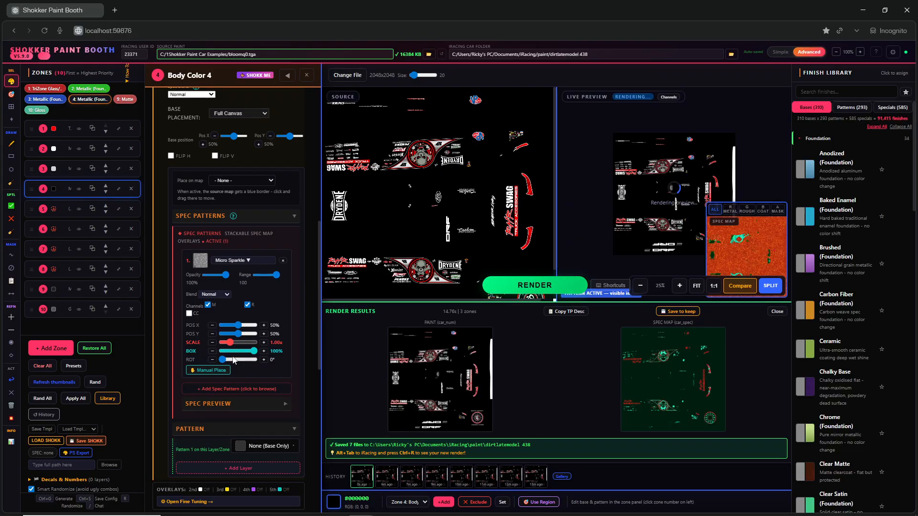
drag(230, 343, 228, 344)
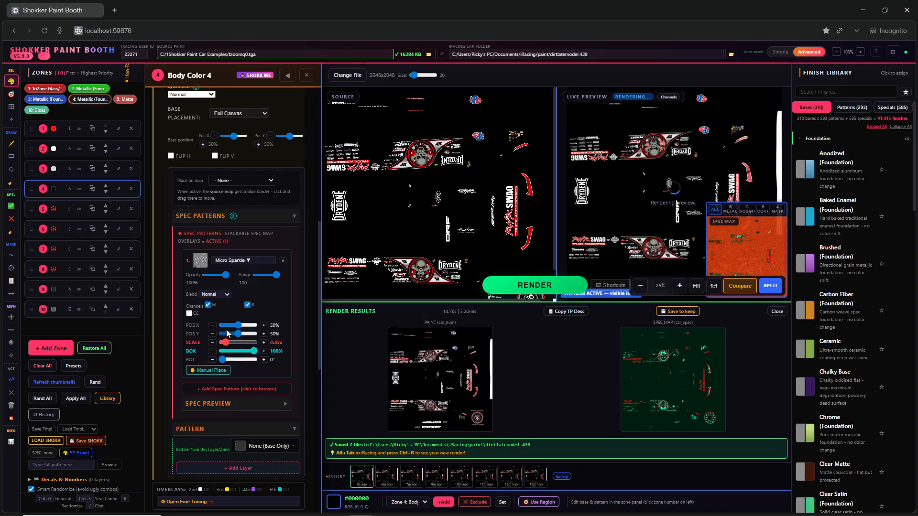
- Add the Moire Overlay spec pattern from the Misc category to zone 4 as a second overlay
click(224, 390)
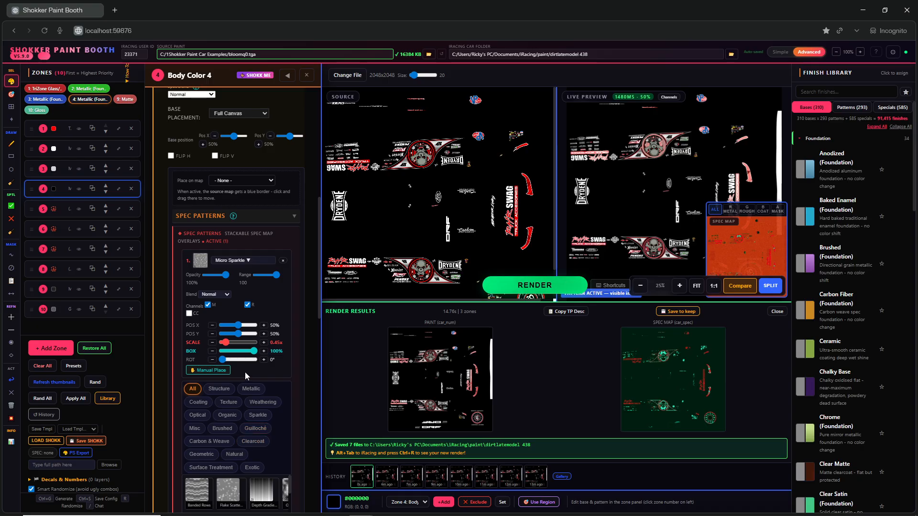
scroll(245, 372, down, 3)
mouse_move(274, 418)
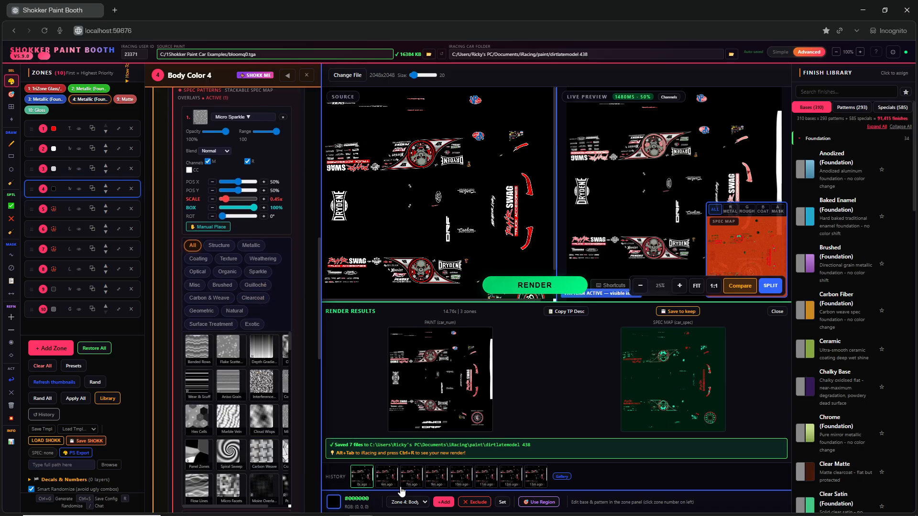
mouse_move(269, 457)
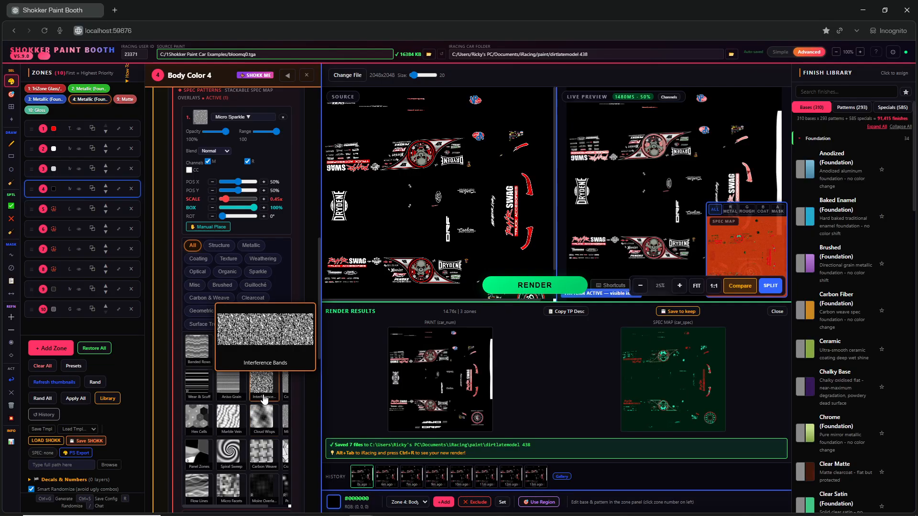
mouse_move(276, 352)
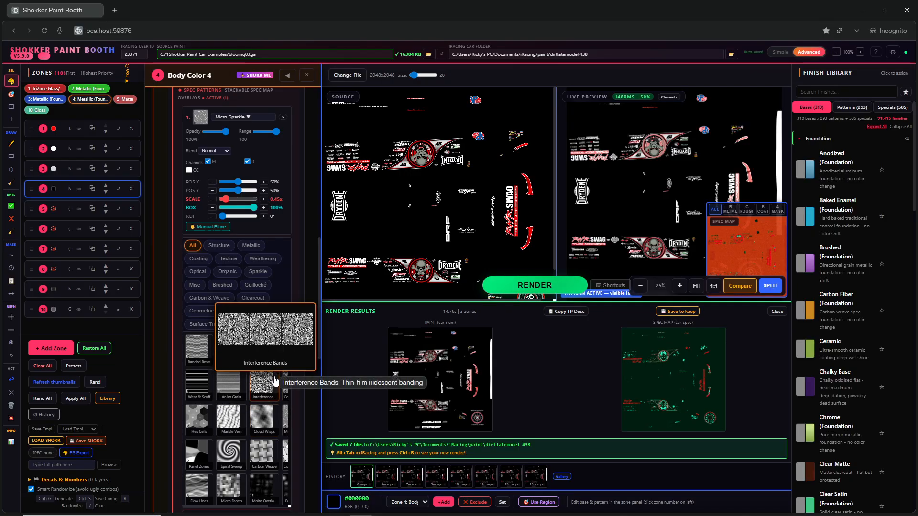
scroll(265, 465, down, 1)
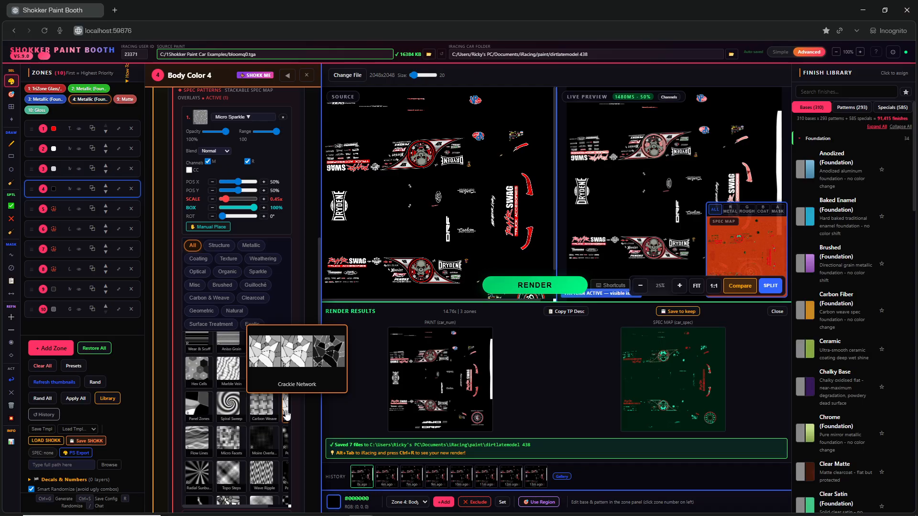
mouse_move(258, 399)
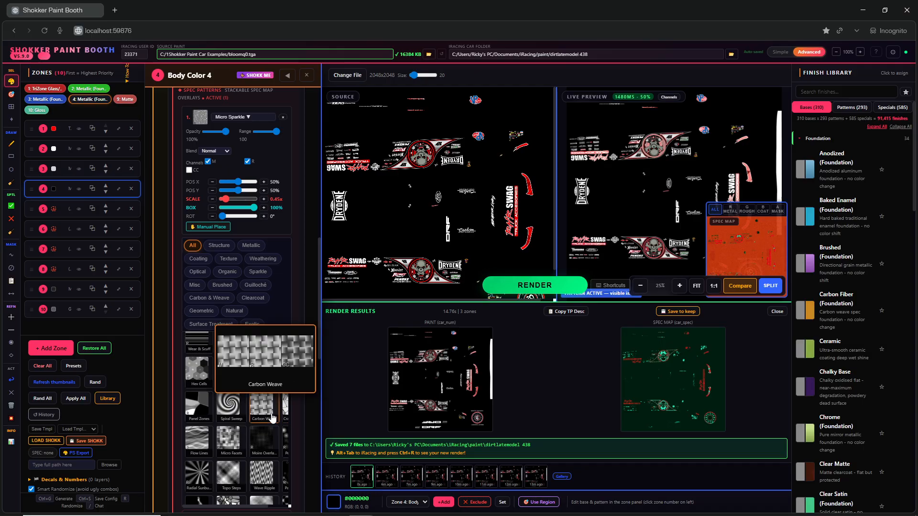
click(219, 301)
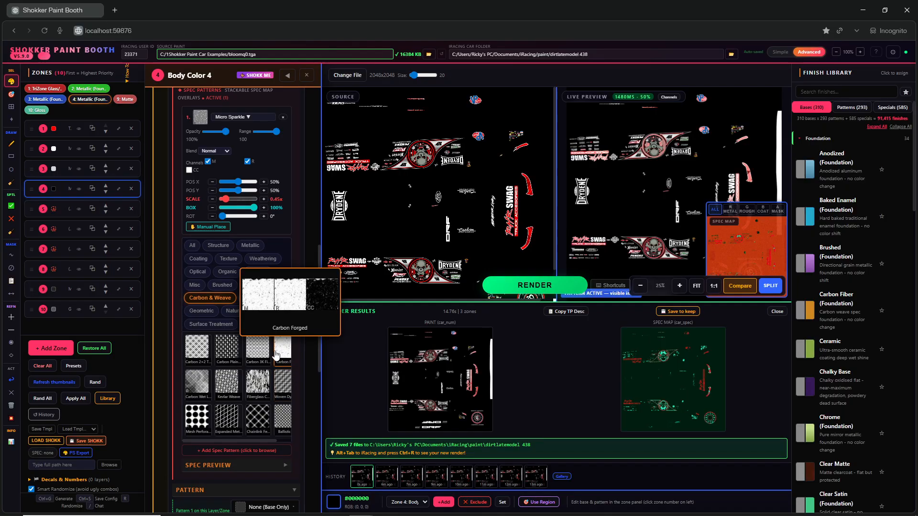
click(195, 286)
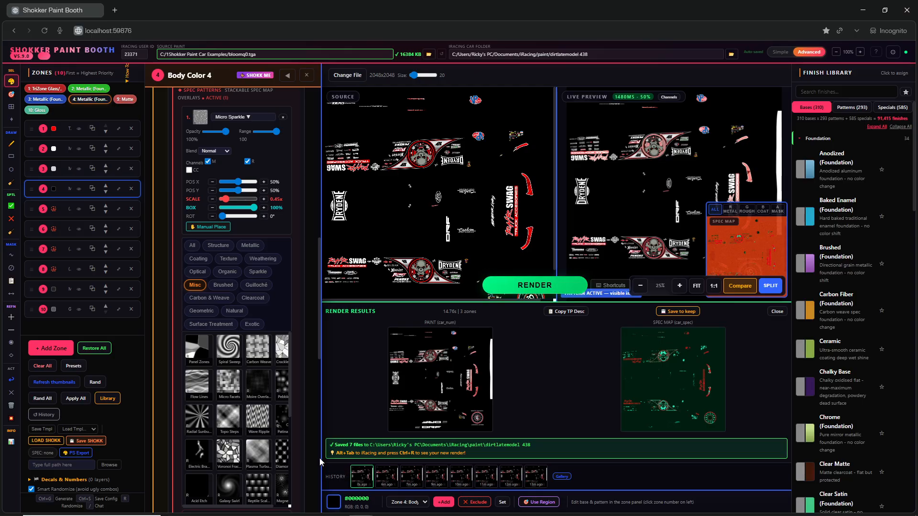
click(262, 385)
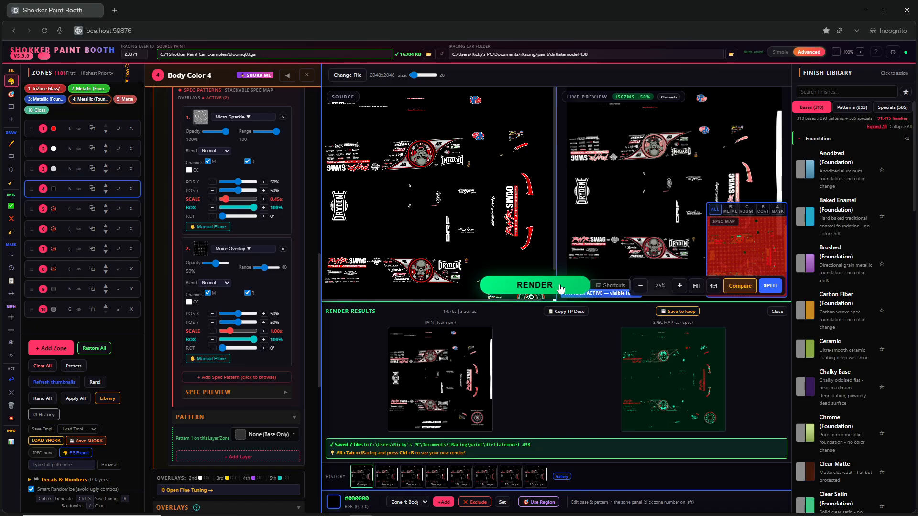
- Render the zones and examine the enlarged spec map preview
click(535, 285)
click(714, 237)
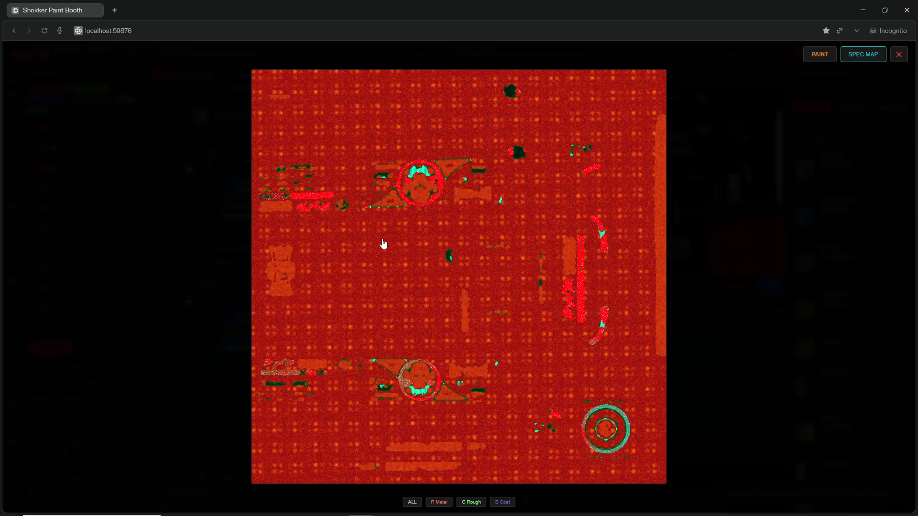
click(419, 378)
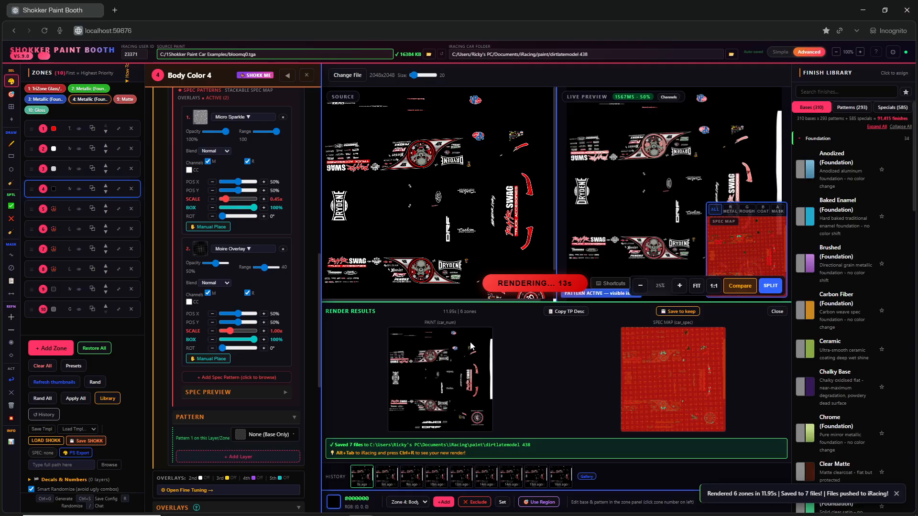
- Switch to iRacing, set the camera to Chase, and play the replay to examine the car's finish before pausing it
key(alt+Tab)
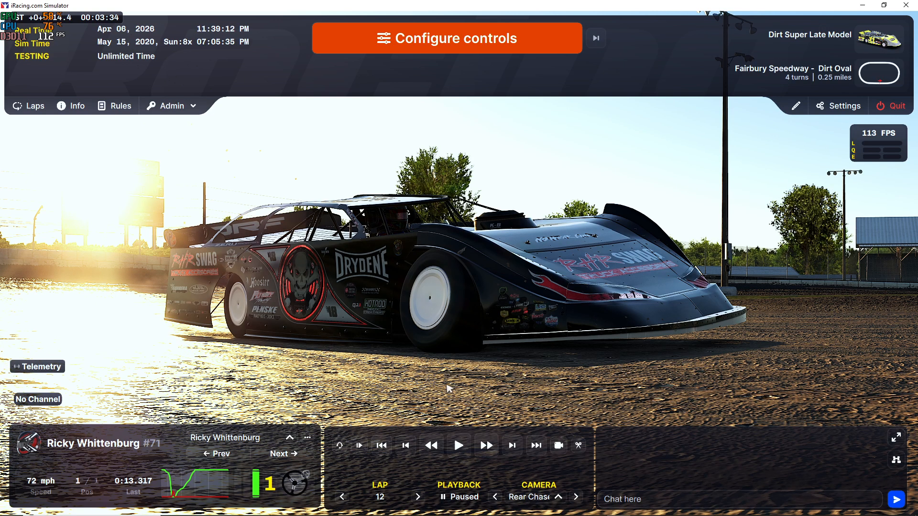
key(c)
key(shift+c)
key(shift+c)
key(shift+c)
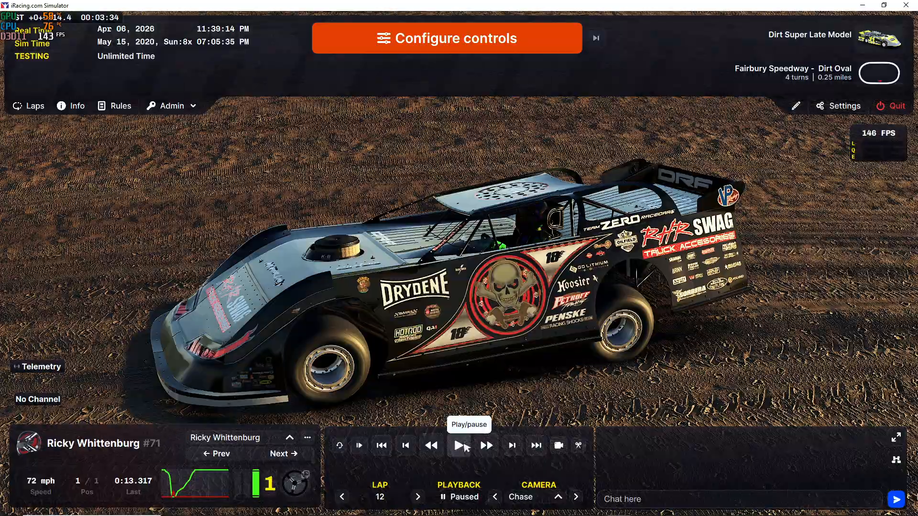
click(463, 448)
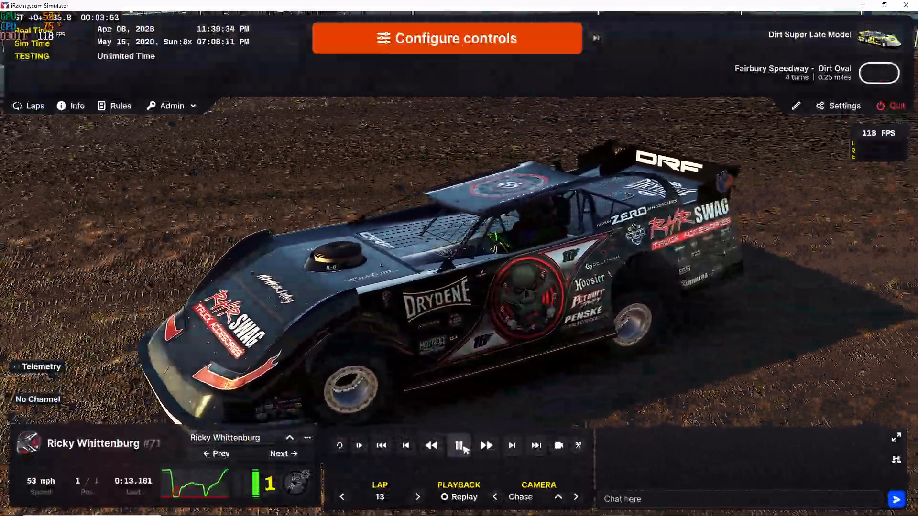
click(459, 446)
- Return to Shokker Paint Booth and remove the Moire Overlay spec pattern from zone 4
key(alt+Tab)
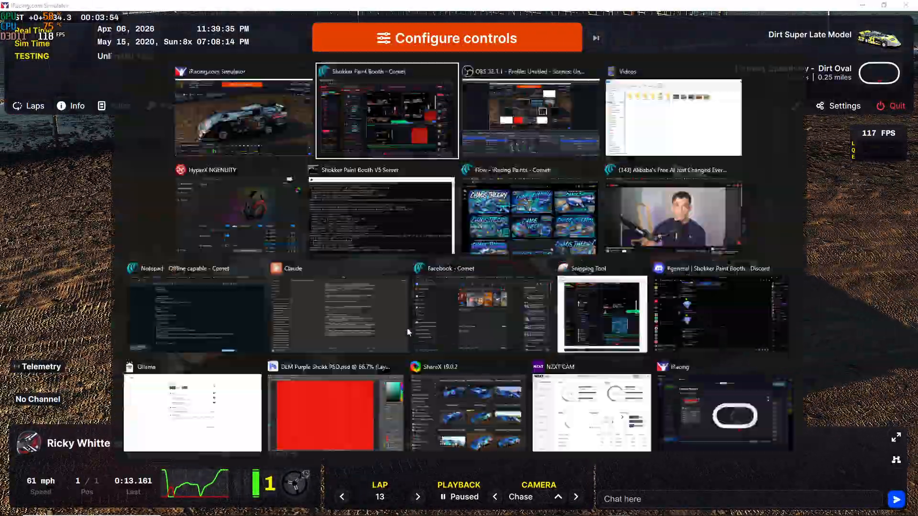
scroll(249, 351, down, 2)
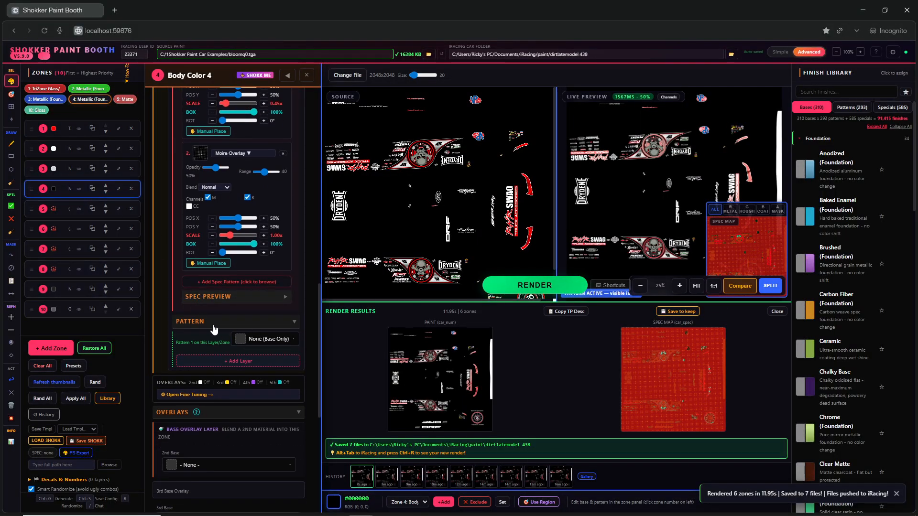
scroll(275, 209, up, 1)
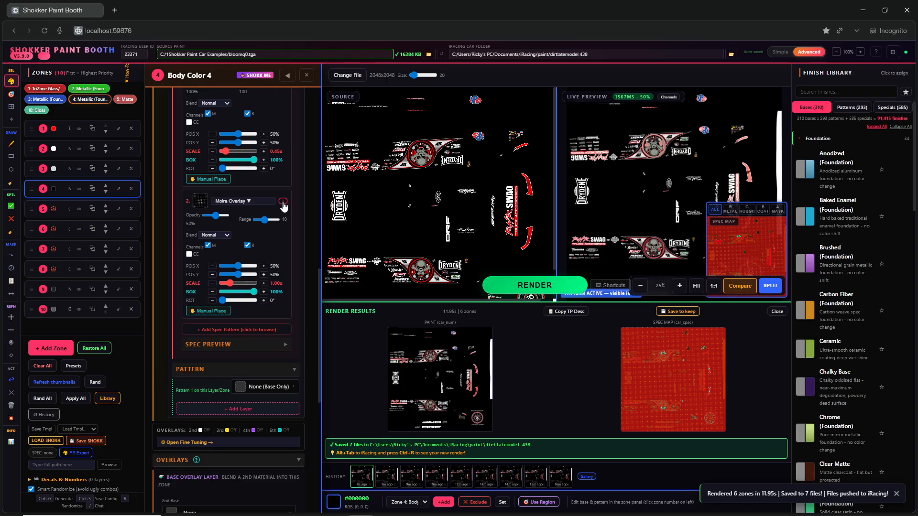
click(283, 203)
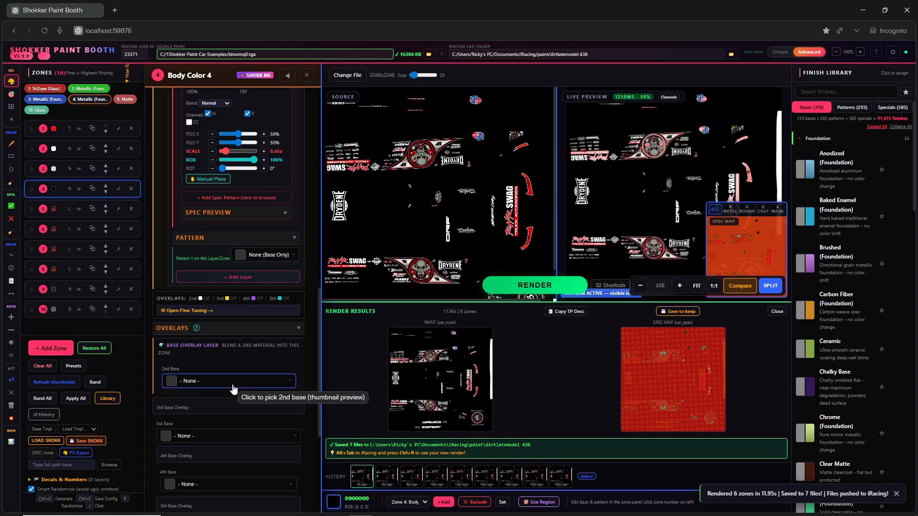
- Browse the available finishes for zone 4's 2nd base overlay, from Foundation through the Shokker groups
click(234, 389)
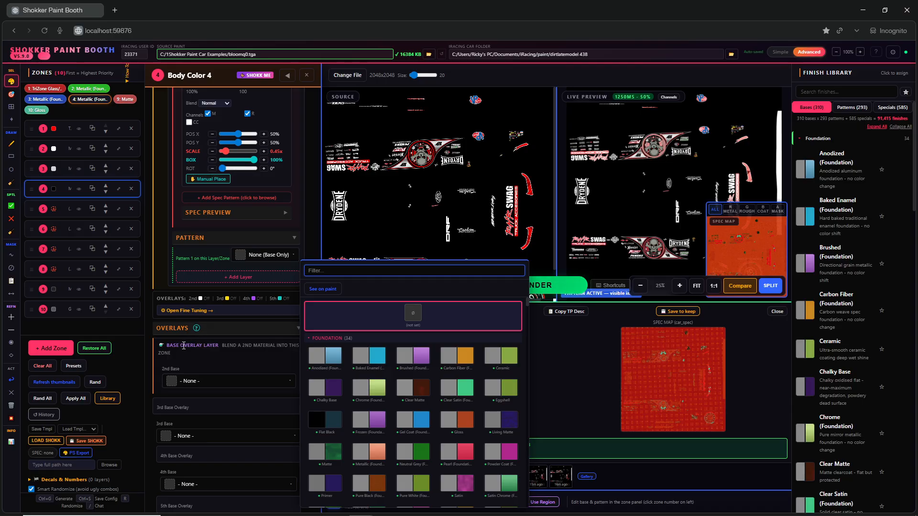
scroll(372, 395, down, 2)
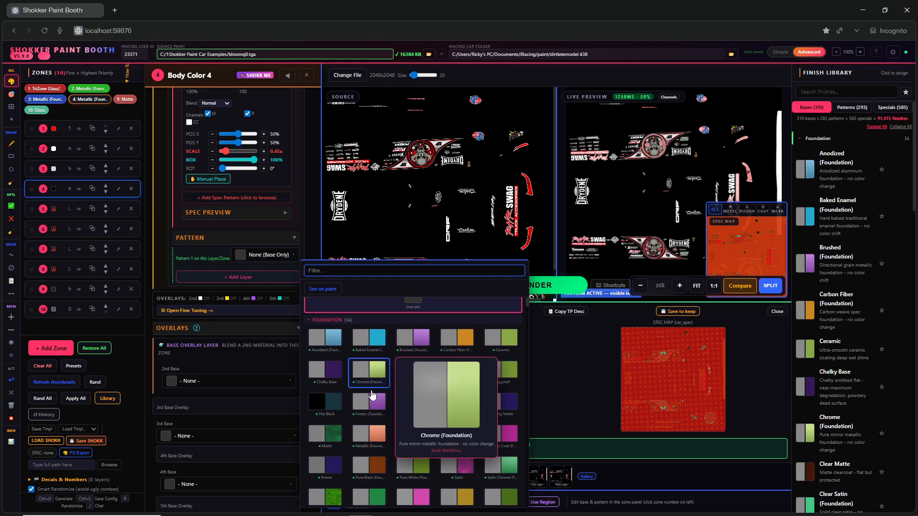
scroll(372, 395, down, 3)
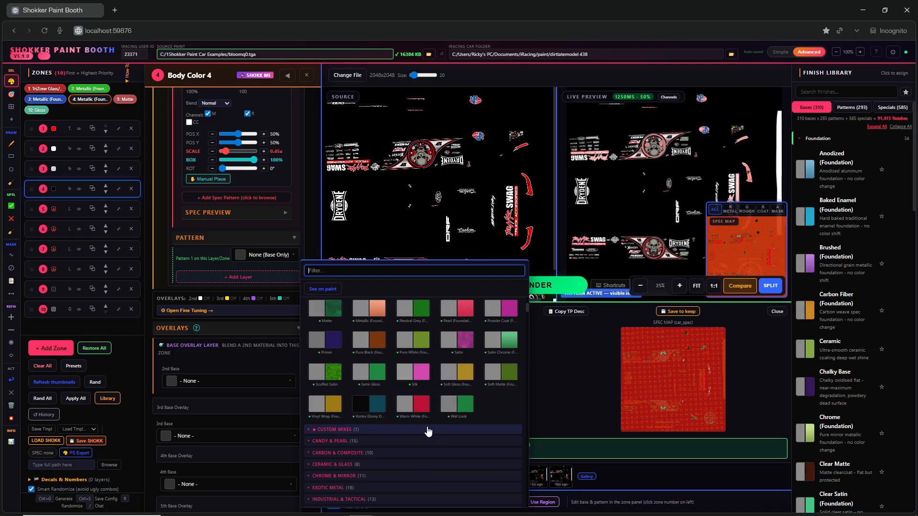
scroll(411, 436, down, 3)
scroll(404, 410, down, 3)
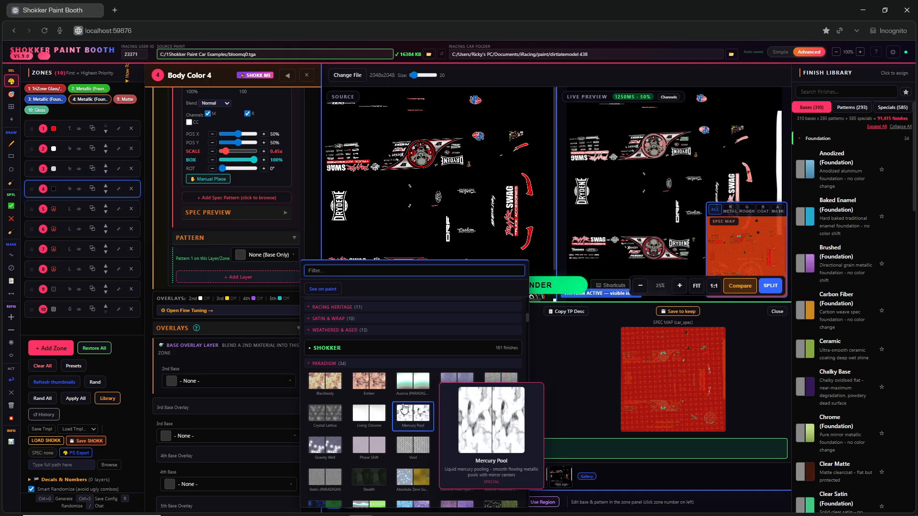
scroll(403, 410, down, 10)
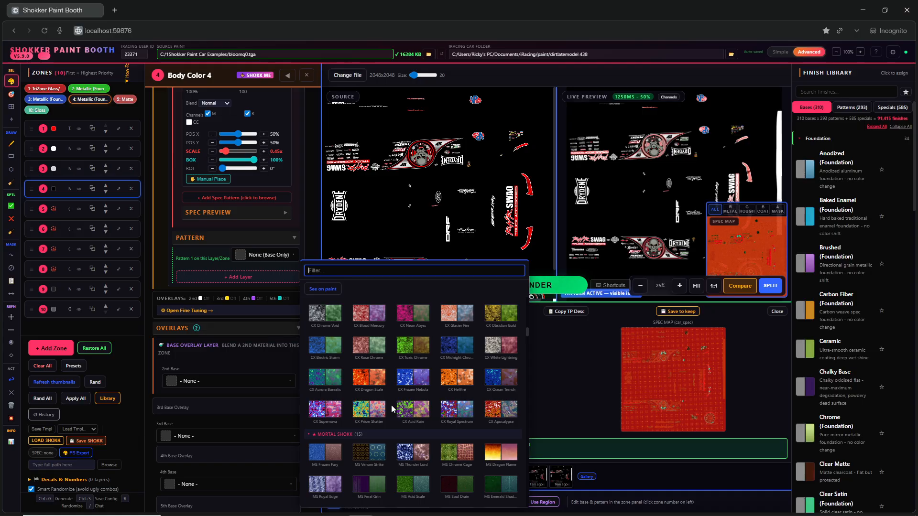
scroll(390, 405, down, 4)
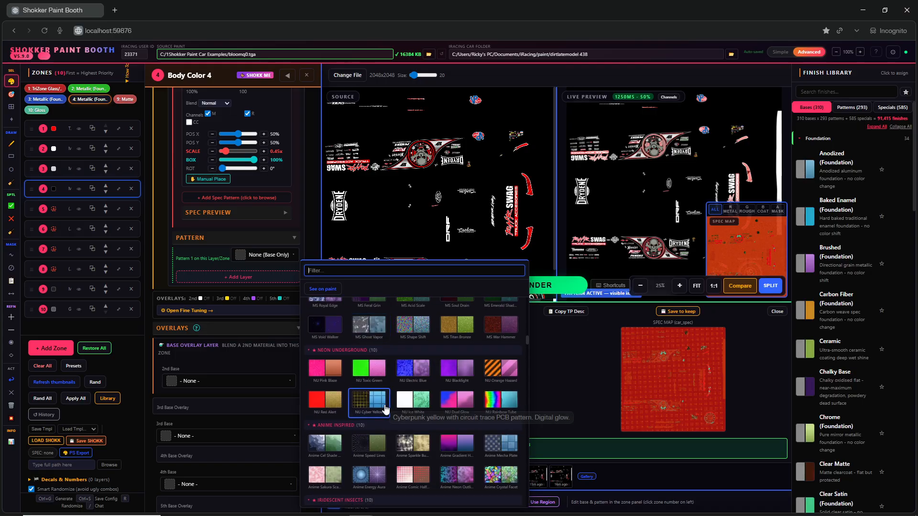
mouse_move(369, 386)
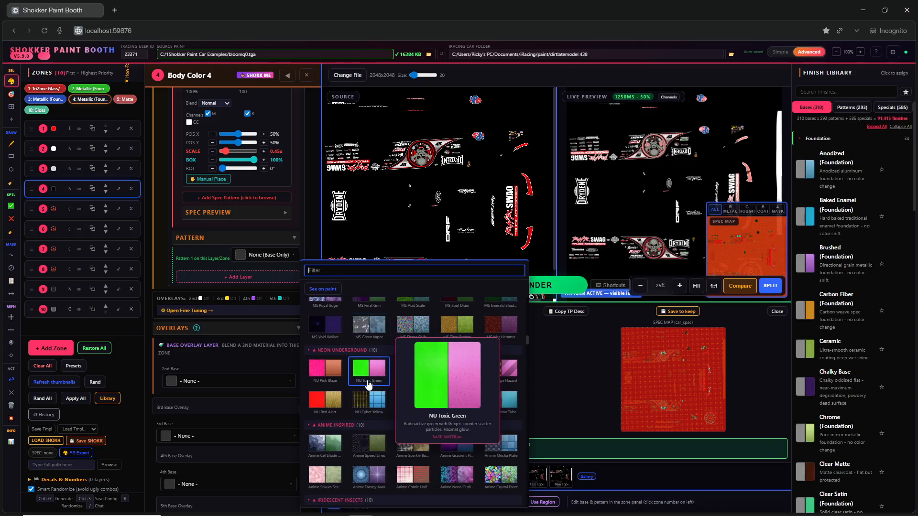
- Filter the 2nd base finishes by GRADIENT and look through the directional, vortex and extended gradient groups
text(GRADIENT)
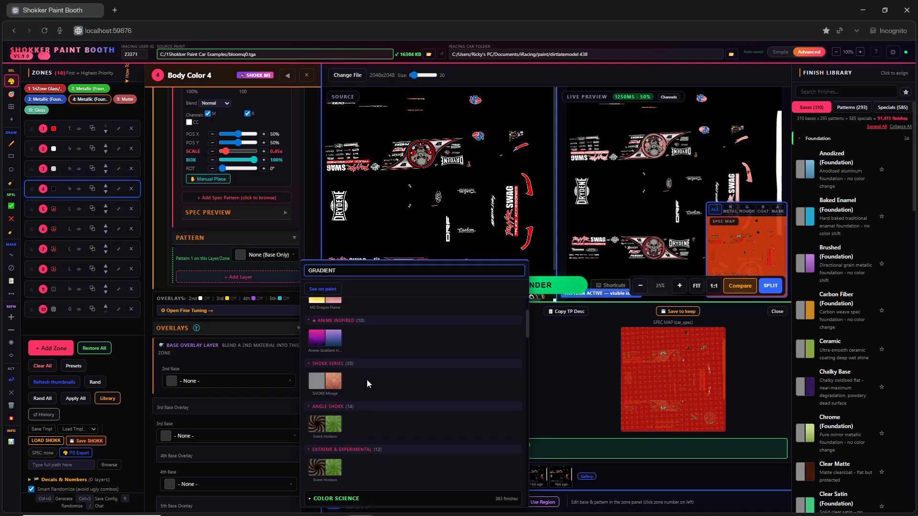
scroll(366, 380, down, 1)
scroll(367, 383, down, 1)
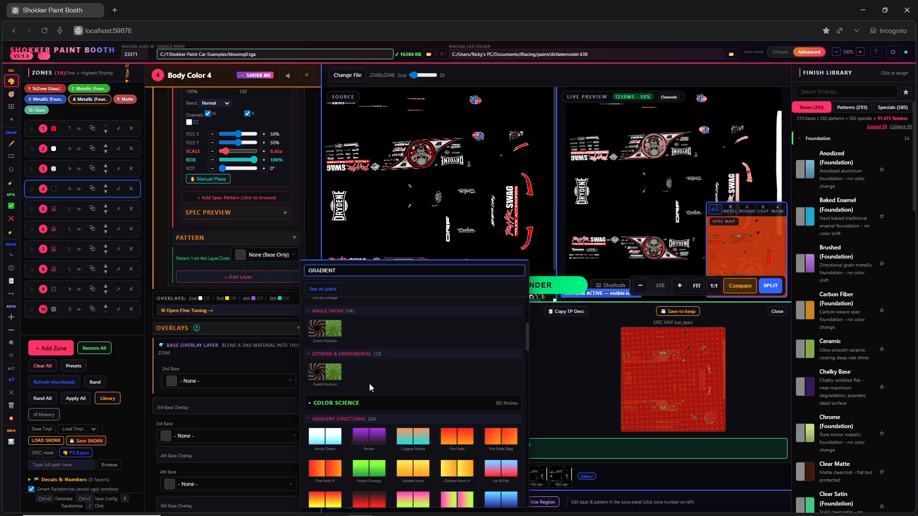
scroll(408, 409, down, 3)
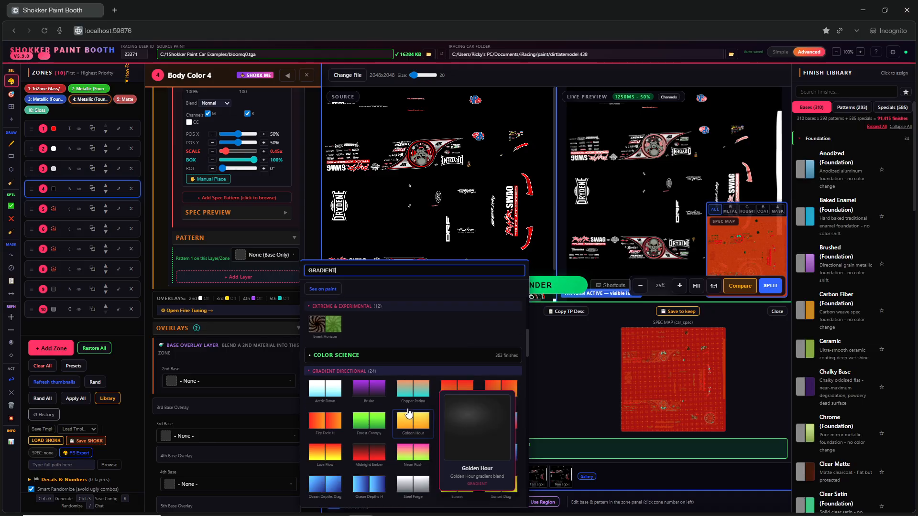
scroll(407, 411, down, 2)
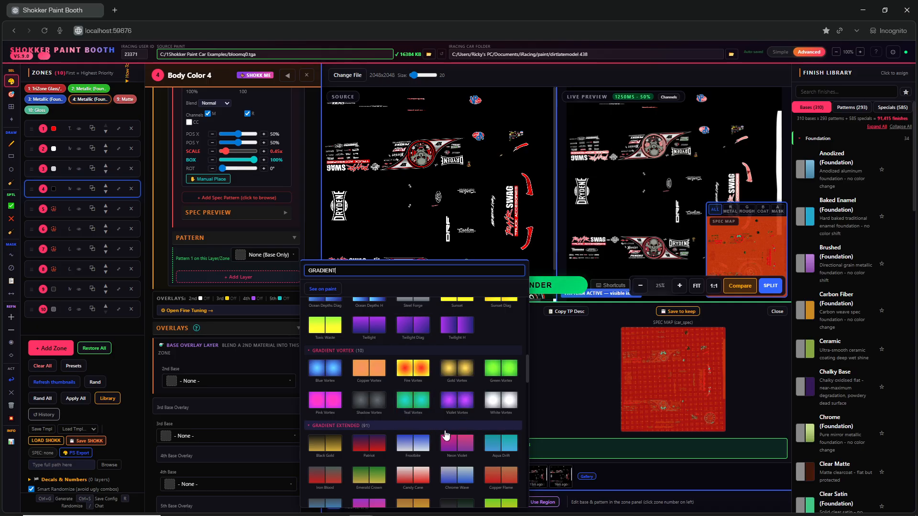
scroll(439, 436, down, 1)
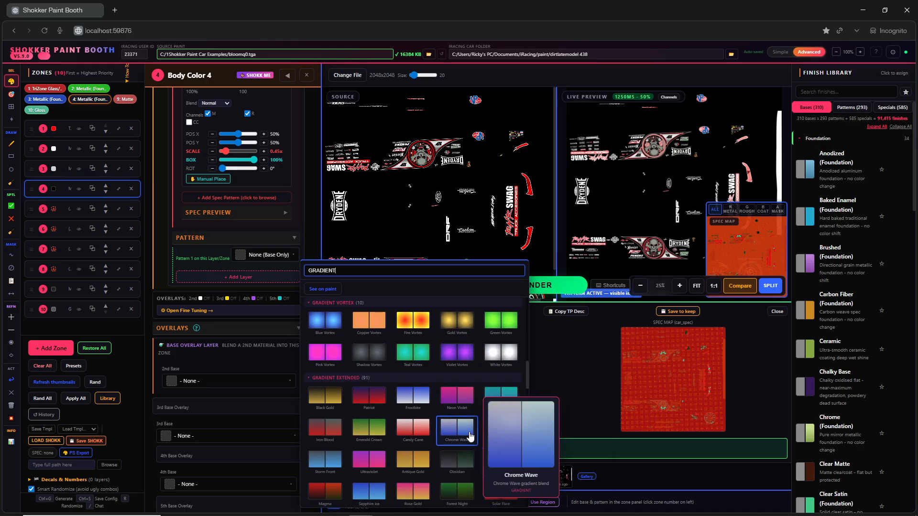
- Filter the finishes for EMBER and apply Gradient Ember→Ice as the 2nd base overlay of Body Color 4
scroll(411, 430, up, 1)
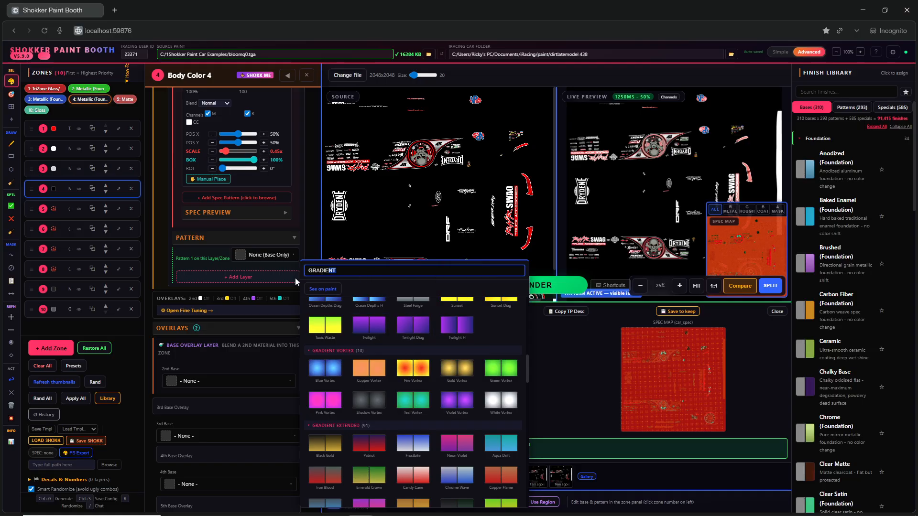
text(EMBER)
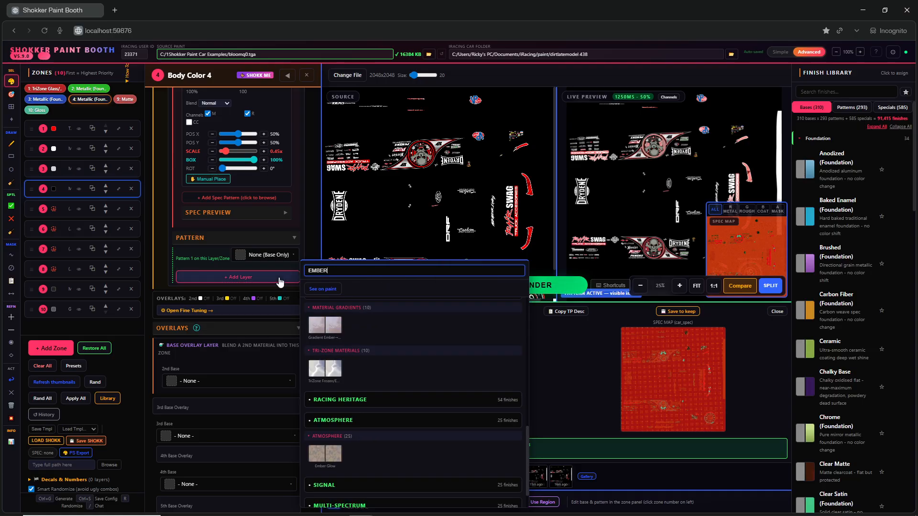
mouse_move(327, 329)
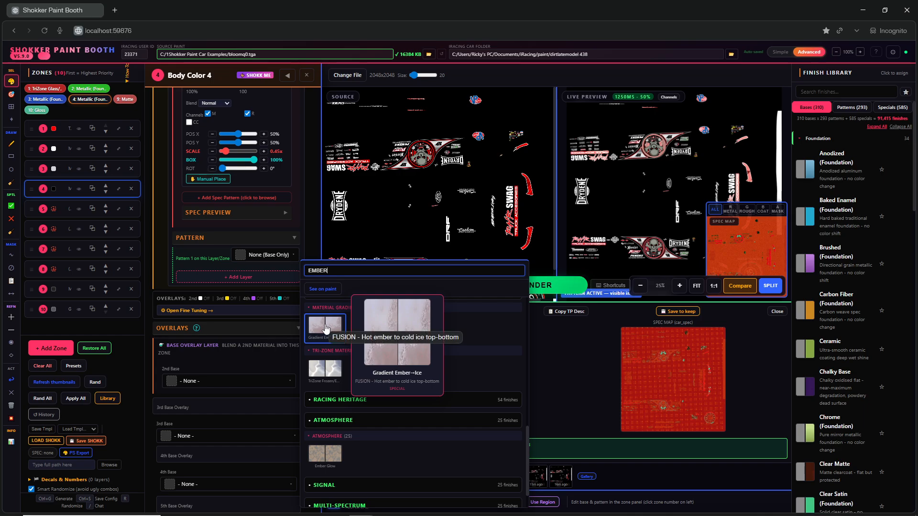
click(325, 328)
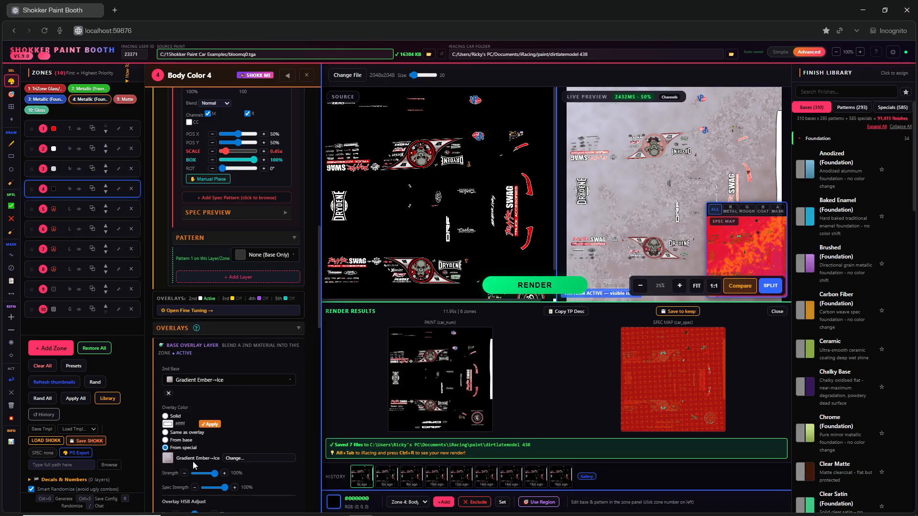
- Change the 2nd base overlay's special colour source to MS Frozen Fury
click(240, 460)
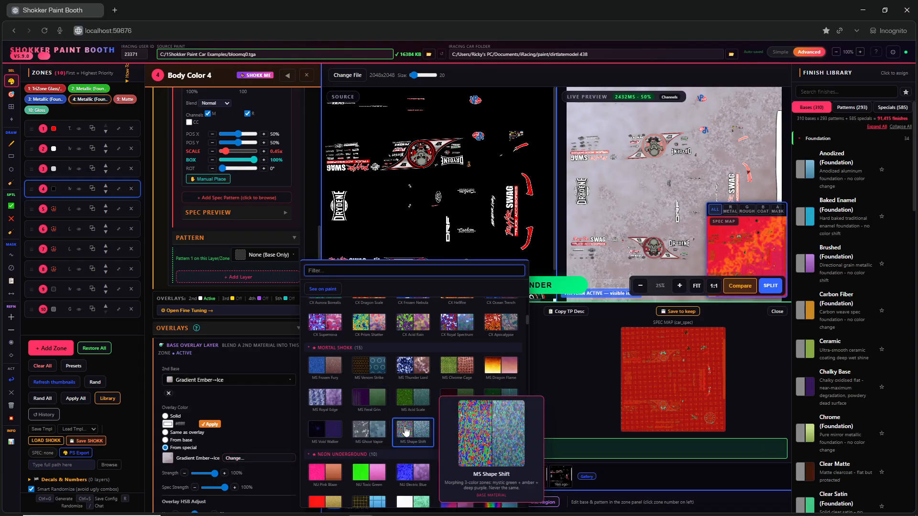
mouse_move(457, 449)
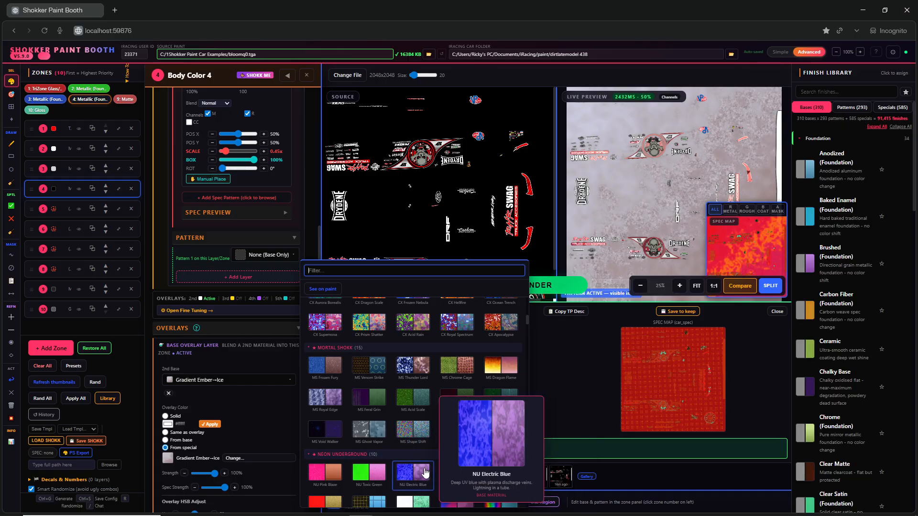
mouse_move(482, 493)
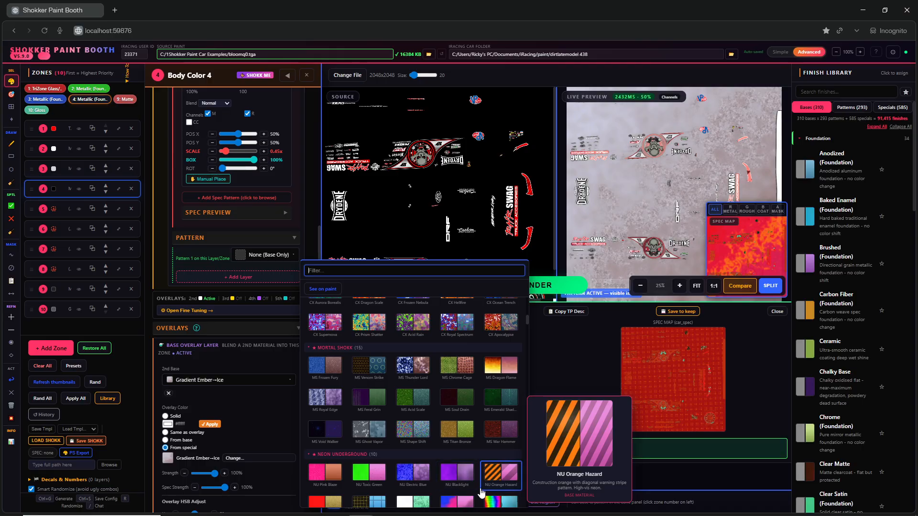
click(319, 371)
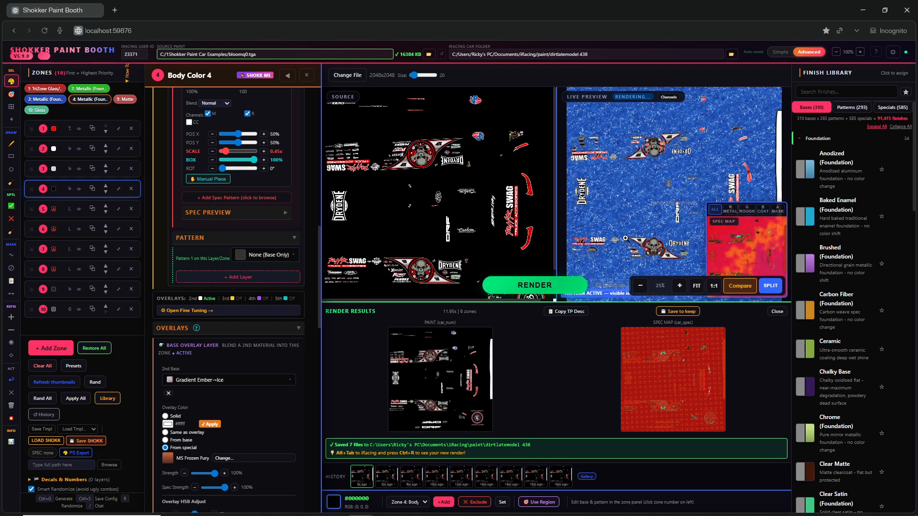
- Set the 2nd base overlay's hue shift to 65°, its strength to 50% and its spec strength to 85%
scroll(268, 368, down, 1)
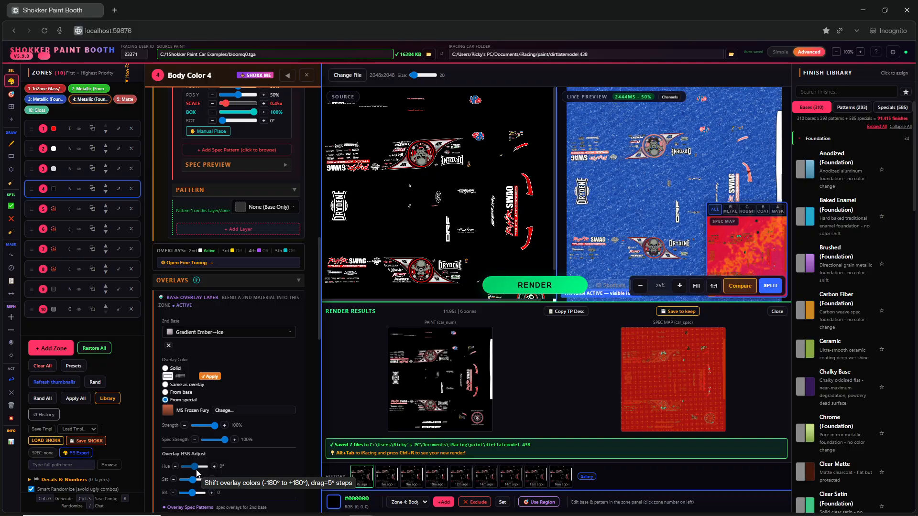
drag(197, 472, 201, 471)
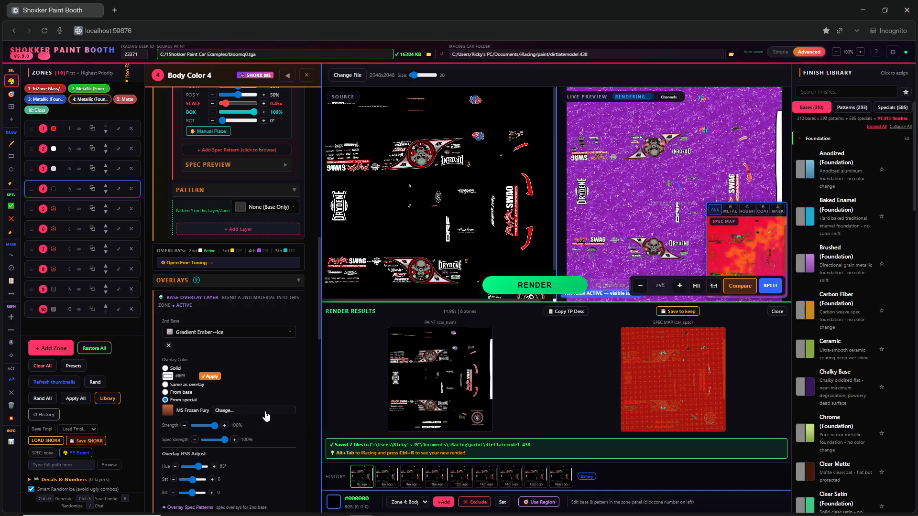
drag(214, 425, 211, 427)
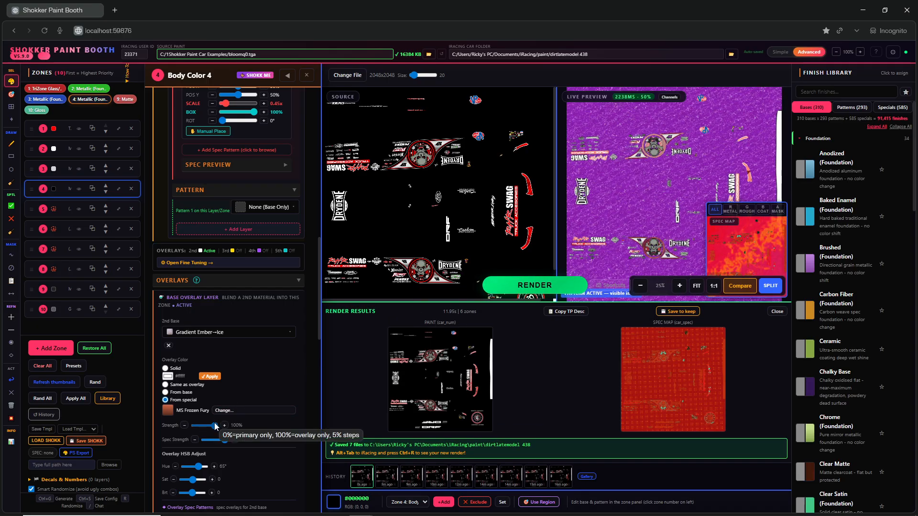
mouse_move(207, 427)
mouse_down()
mouse_move(224, 441)
mouse_move(216, 441)
mouse_up()
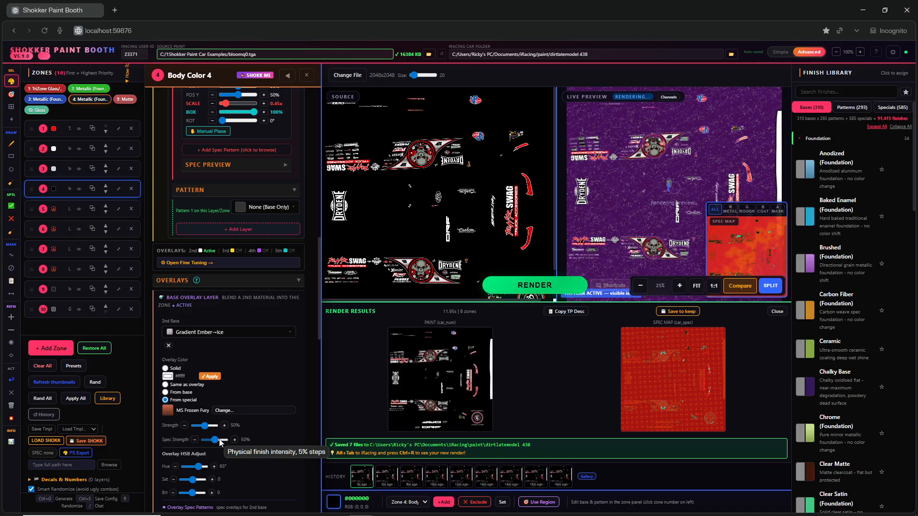
drag(216, 443, 219, 443)
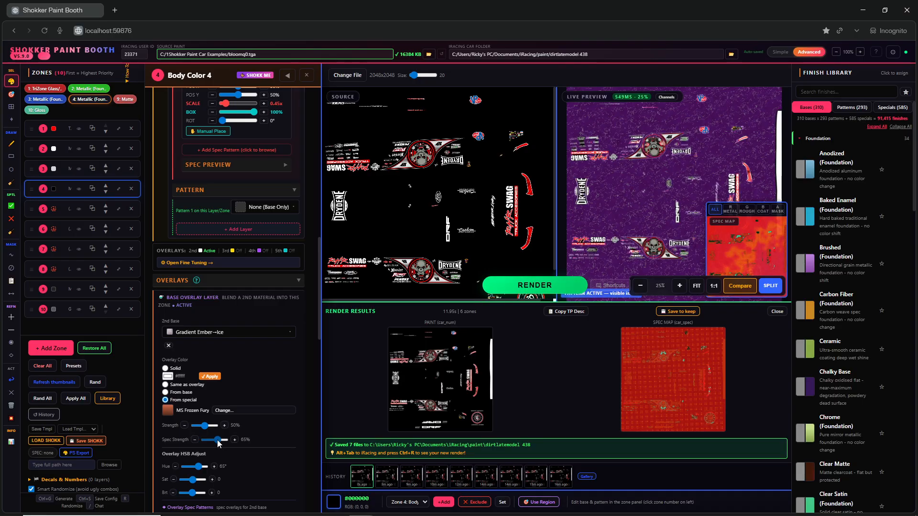
- Set the 2nd base overlay's saturation to 35 and brightness to 30, and render the paint
scroll(239, 430, down, 1)
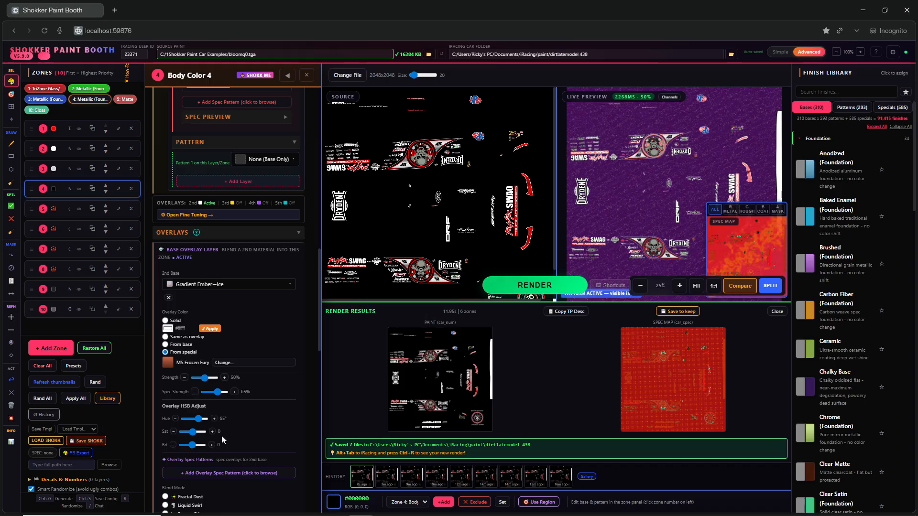
click(195, 432)
click(196, 446)
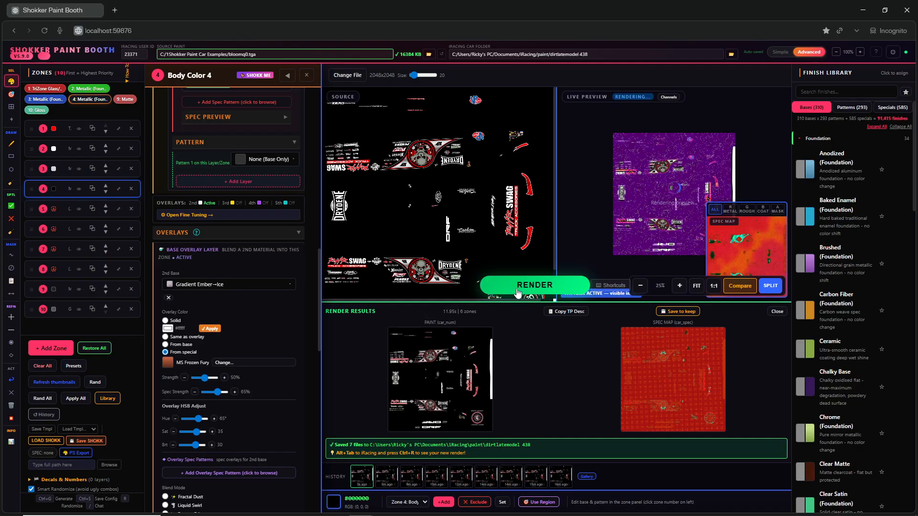
click(535, 287)
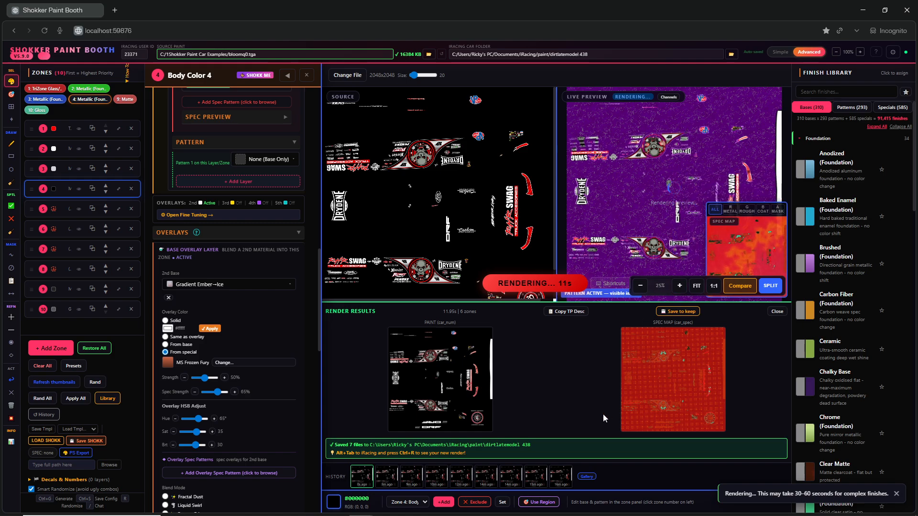
- Switch to the iRacing simulator and step the replay back to lap 3
key(alt+Tab)
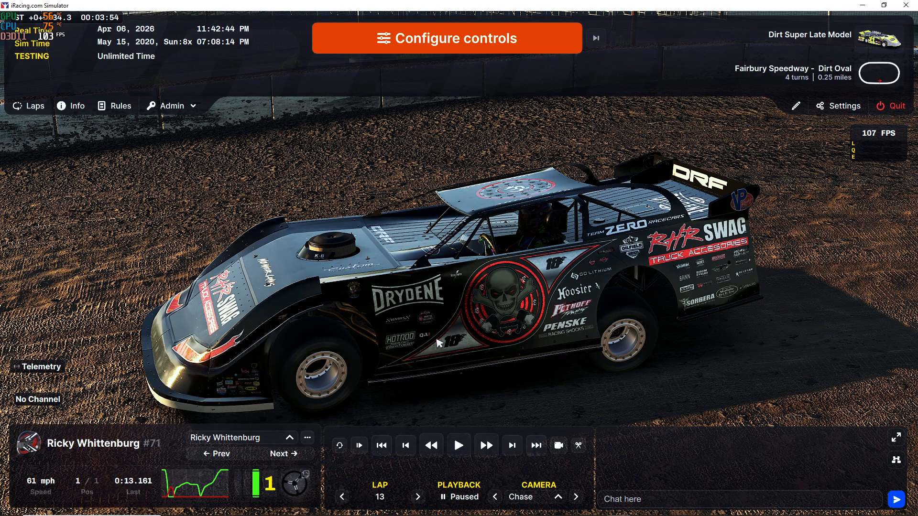
click(342, 497)
click(342, 497)
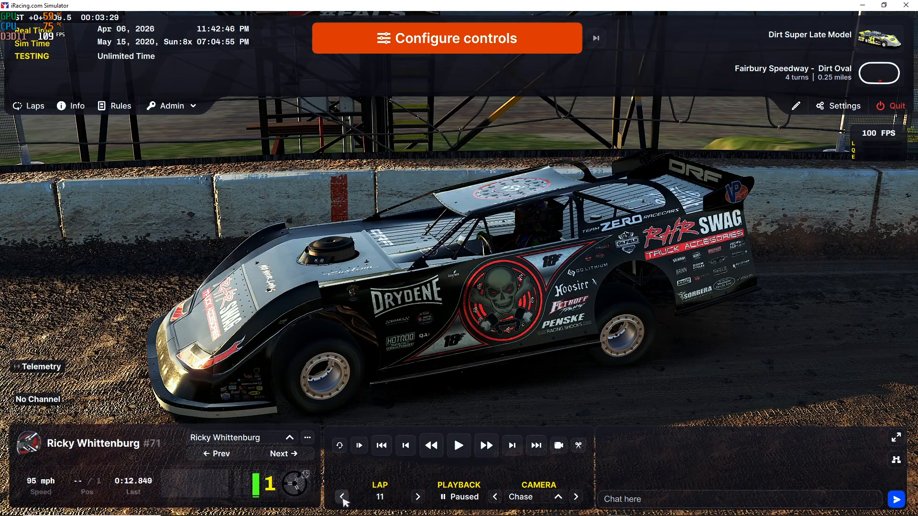
click(341, 497)
click(342, 496)
click(342, 497)
click(342, 497)
click(342, 497)
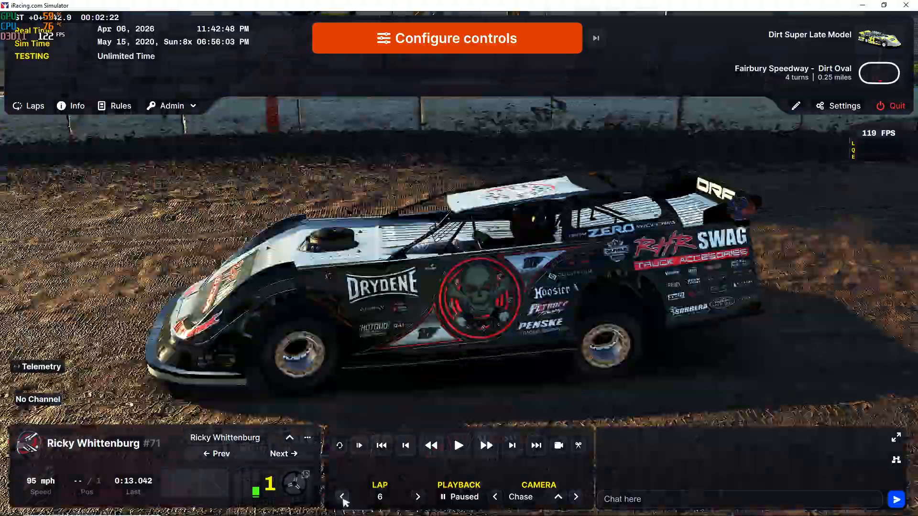
click(342, 496)
click(342, 497)
click(342, 496)
- Play the lap 3 replay, continue it at 1/12x speed, and pause it to examine the car's new paint
click(459, 446)
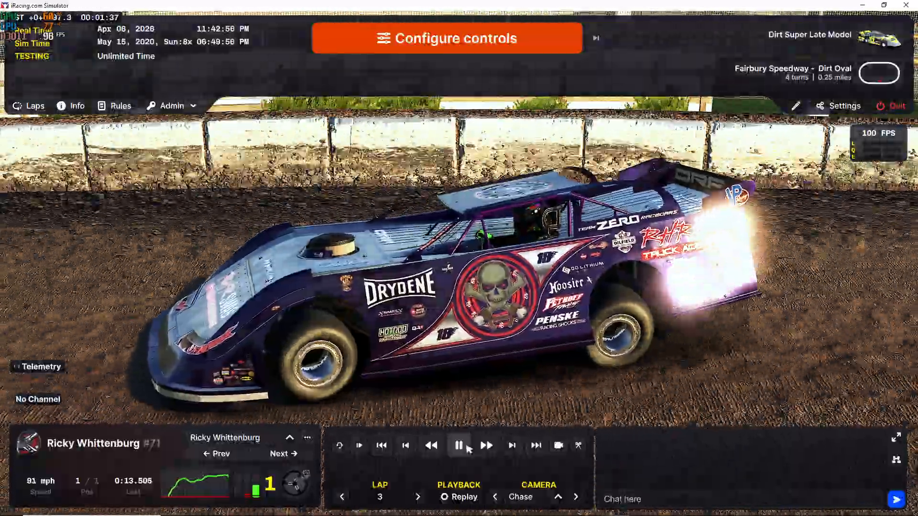
click(465, 449)
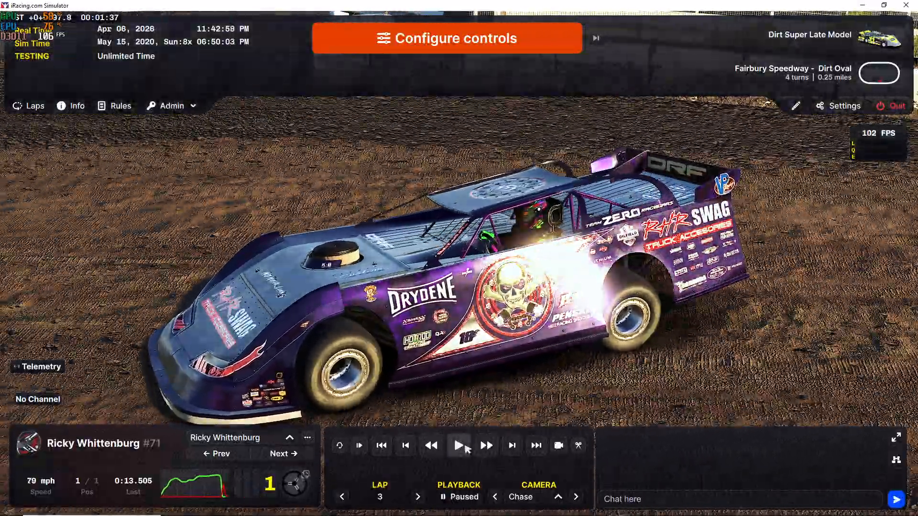
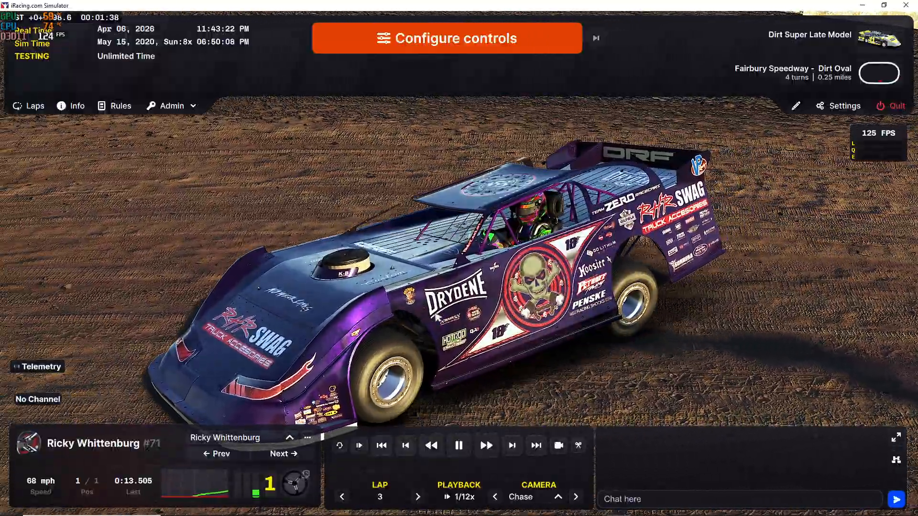
click(460, 449)
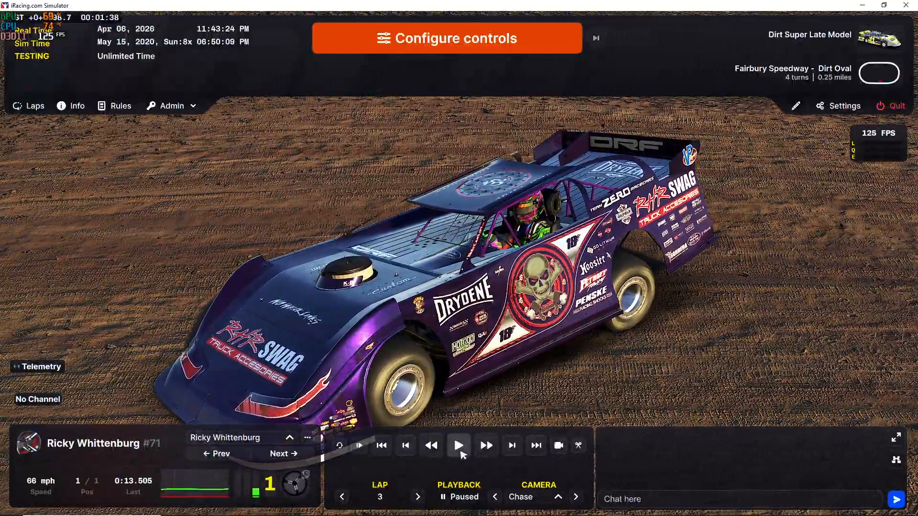
- Switch the replay camera to Rear Chase, play on to lap 4, and rewind slightly to view the car's side
key(c)
key(c)
click(460, 447)
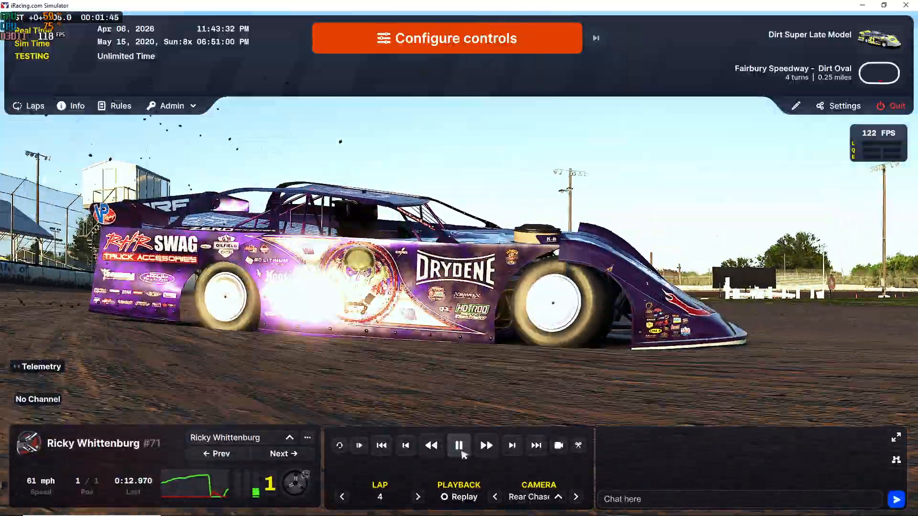
click(431, 445)
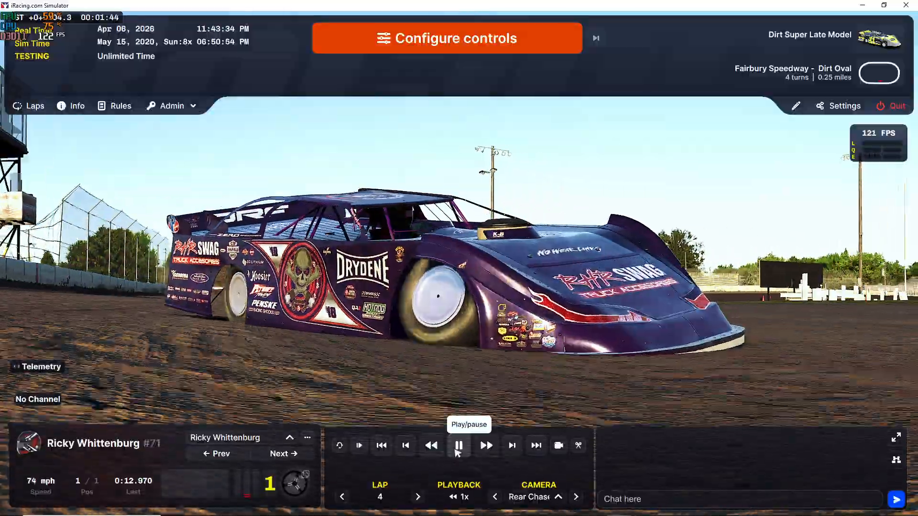
click(457, 452)
- Play the lap 4 replay in slow motion at 1/16x and pause it to inspect the paint in the light
click(362, 451)
click(361, 451)
click(361, 451)
click(361, 452)
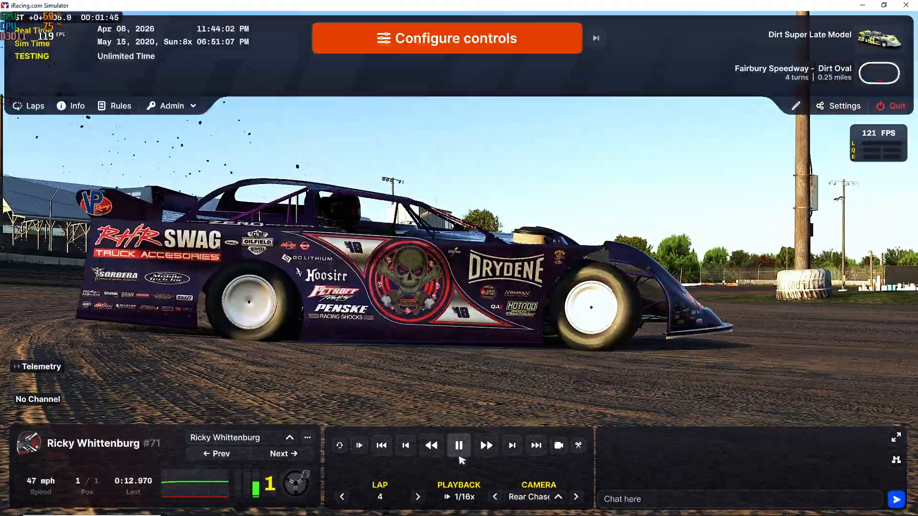
click(458, 445)
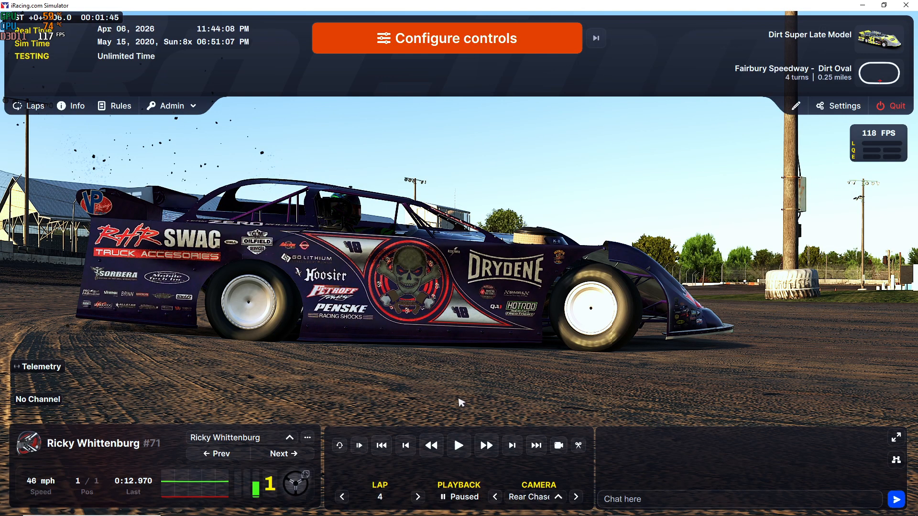
- Return to Shokker Paint Booth, filter for BLACKLIGHT and apply NU Blacklight as Body Color 4's 3rd base overlay
key(alt+Tab)
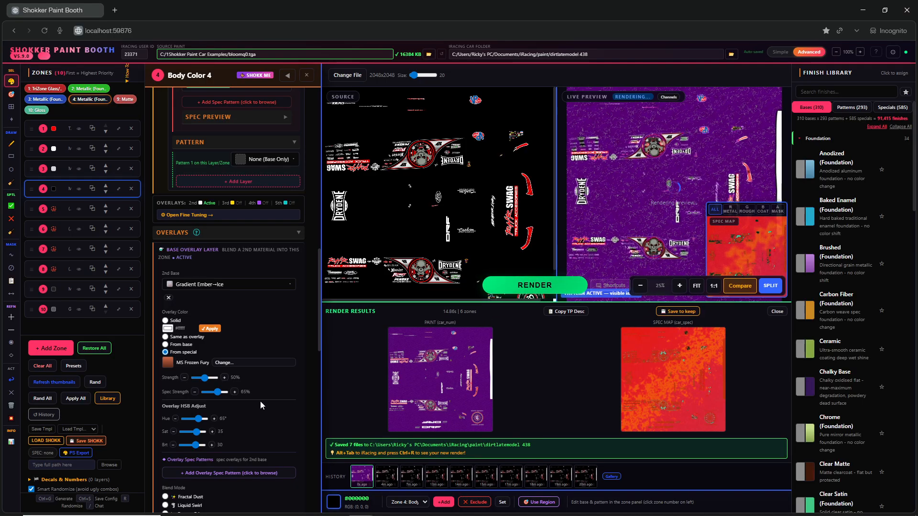
scroll(239, 343, down, 4)
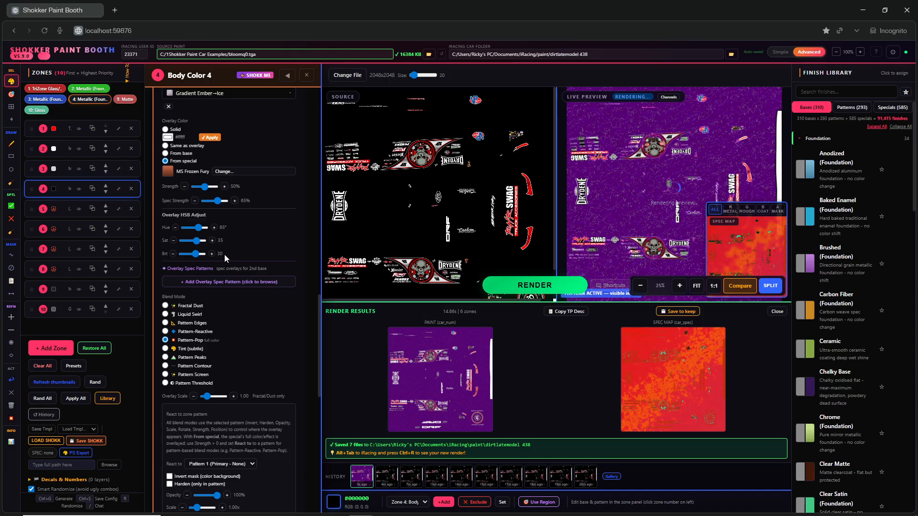
scroll(213, 276, down, 5)
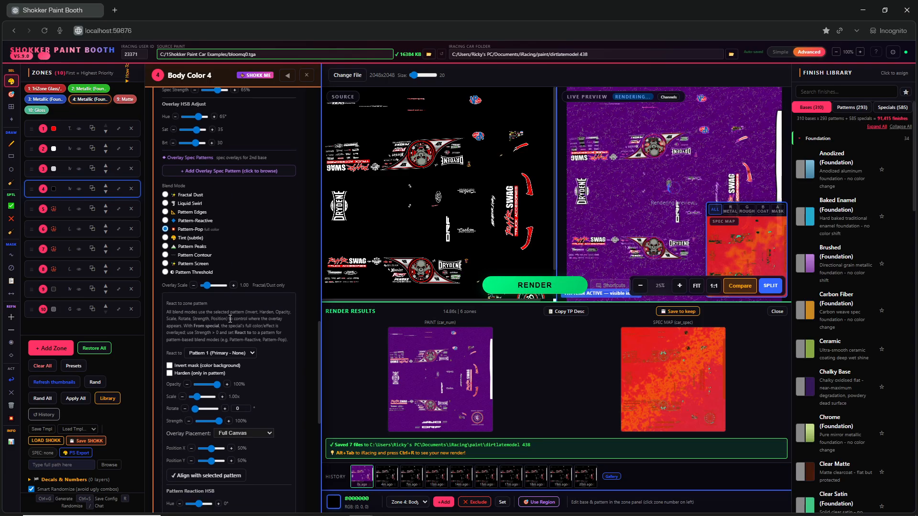
scroll(220, 340, down, 2)
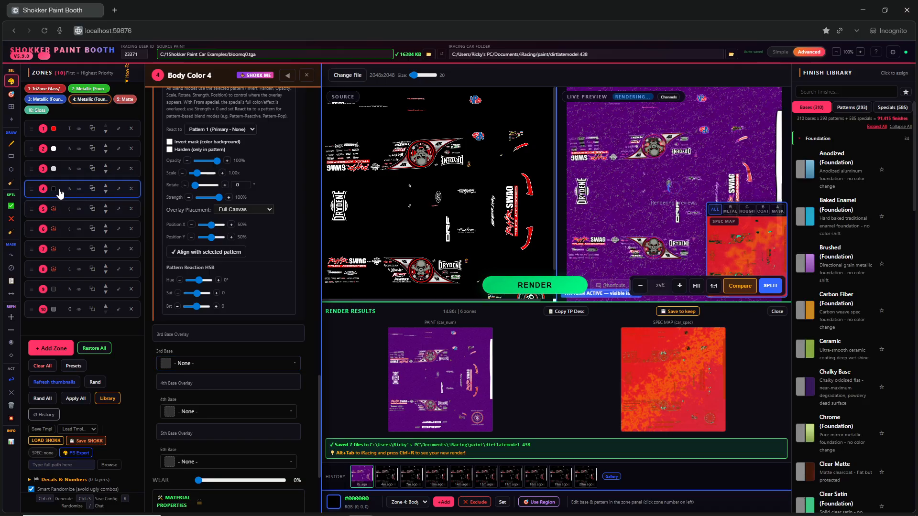
click(232, 369)
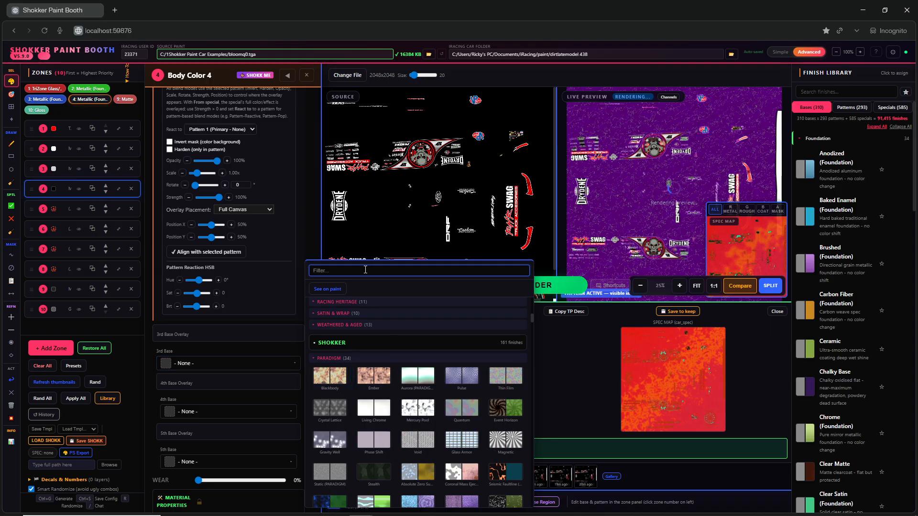
text(BLACKLIGHT)
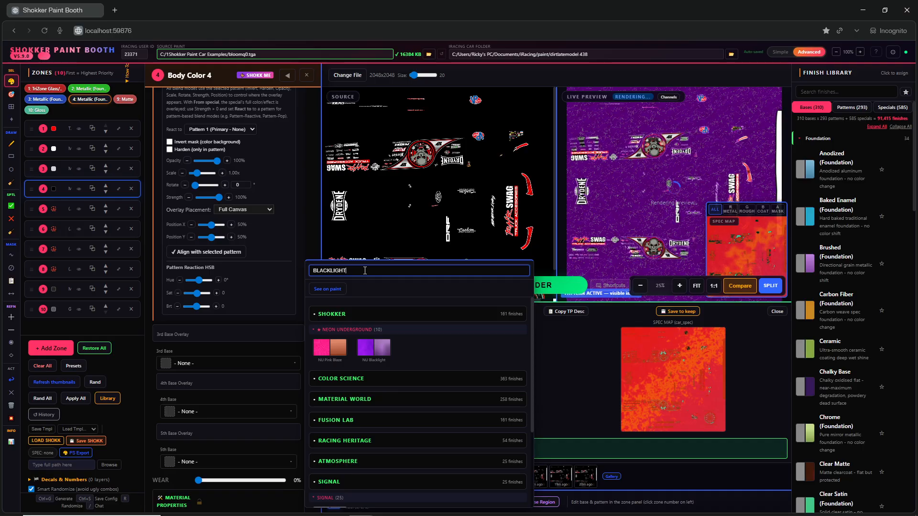
mouse_move(375, 345)
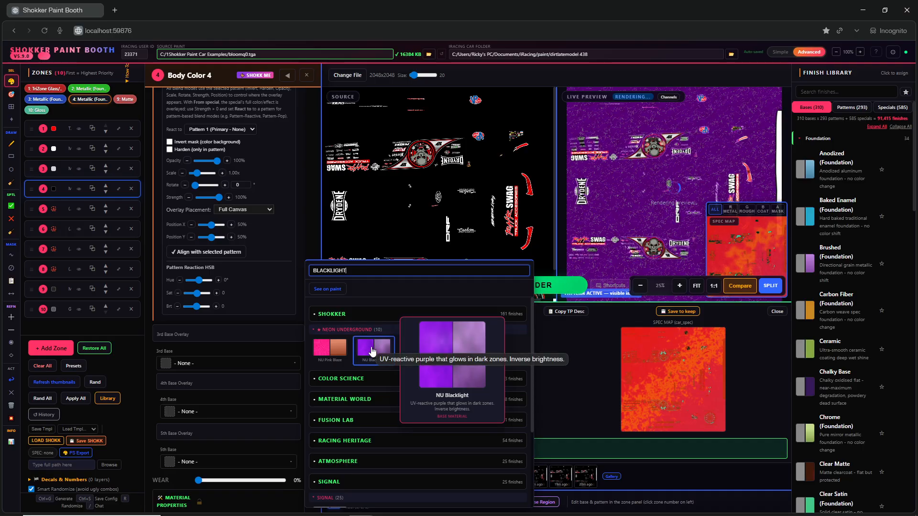
click(373, 351)
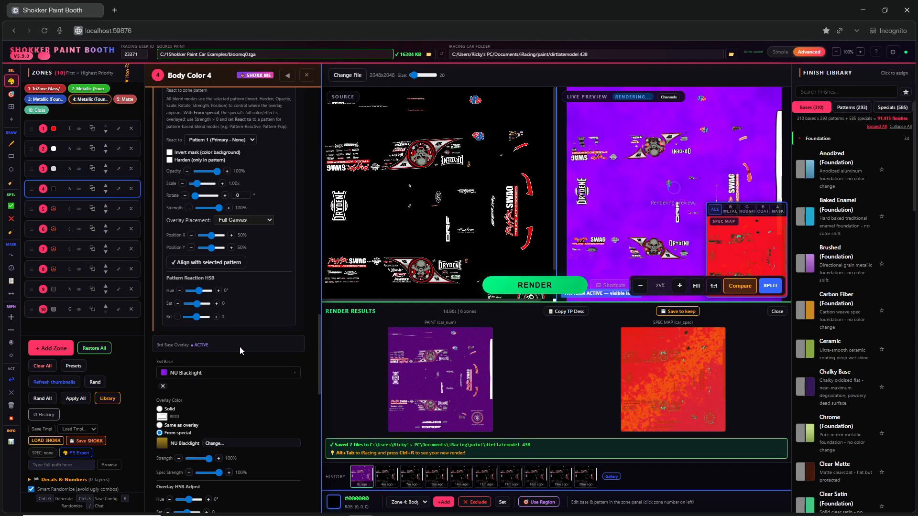
- Set the 3rd base overlay's strength to 15% and its spec strength to 20%
scroll(232, 351, down, 2)
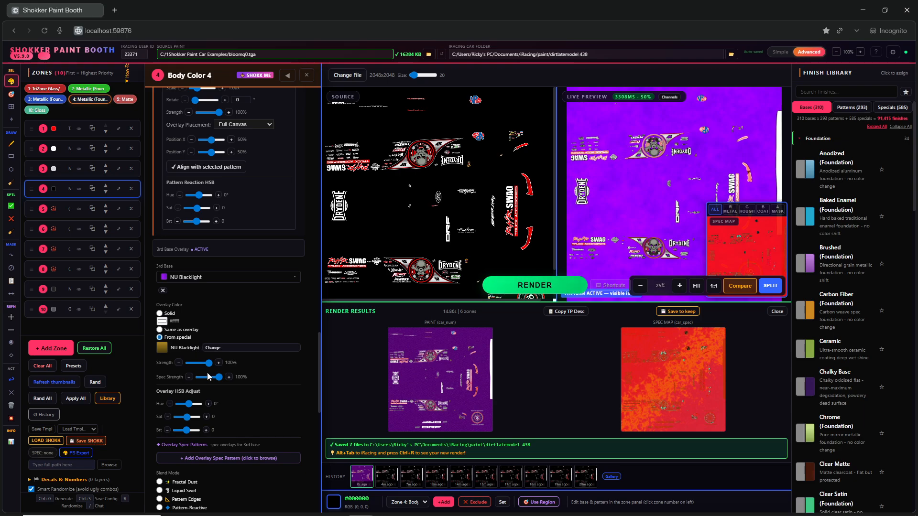
drag(209, 363, 192, 363)
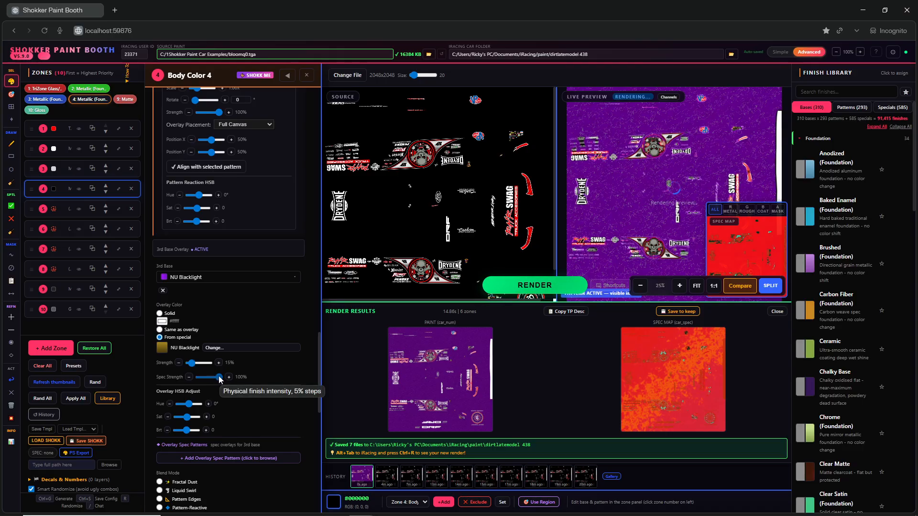
drag(218, 381, 209, 377)
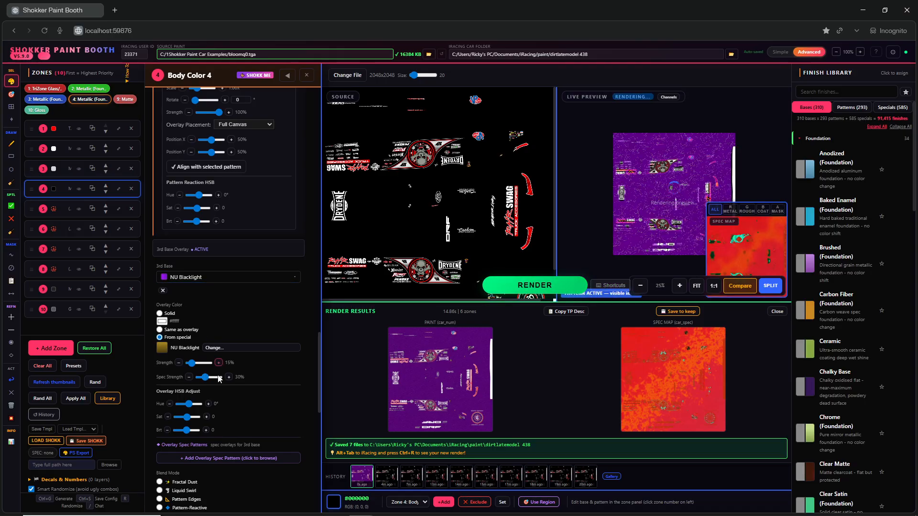
drag(205, 379, 206, 379)
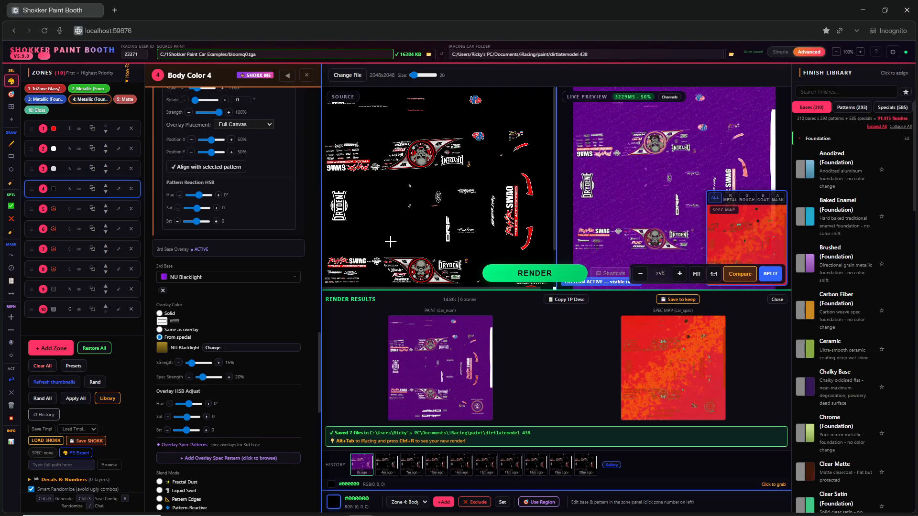
- Set the 3rd base overlay's blend mode to Tint (subtle) and its pattern reaction to None (Independent), and render the paint
scroll(200, 360, down, 3)
scroll(200, 360, down, 1)
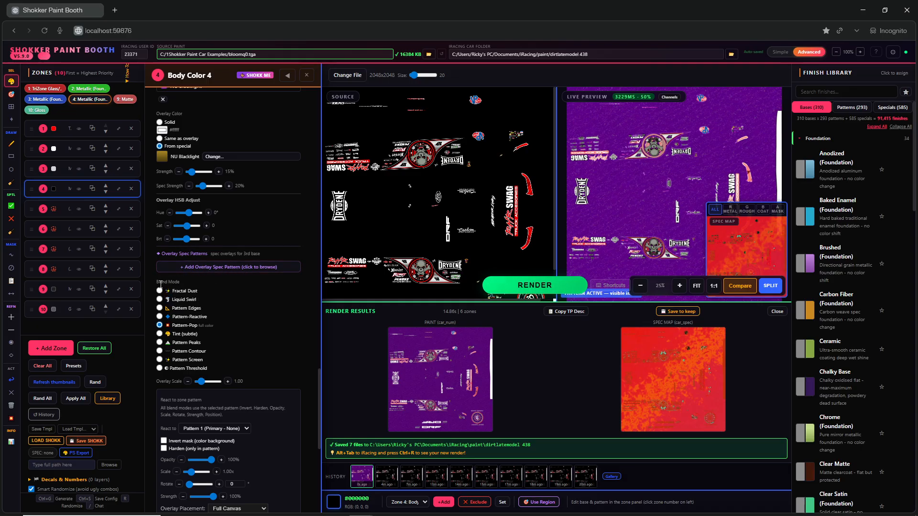
click(160, 335)
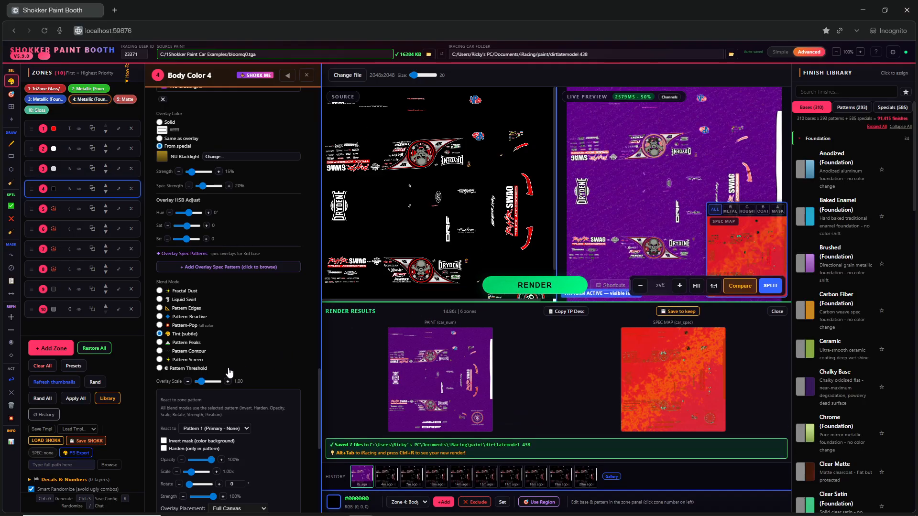
scroll(200, 396, down, 1)
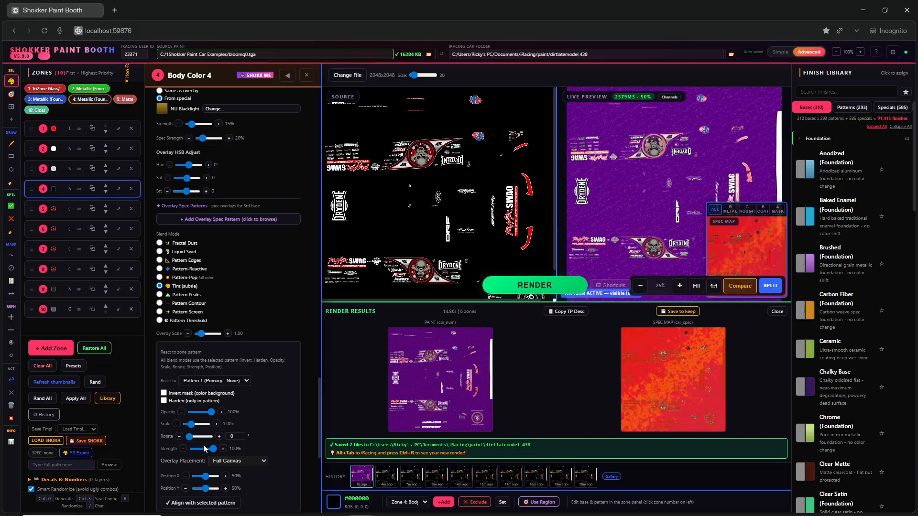
click(213, 381)
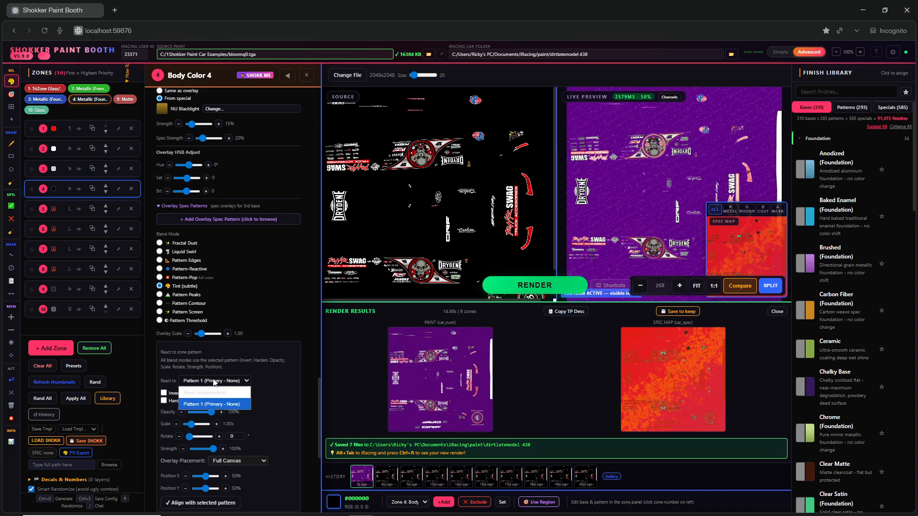
click(205, 393)
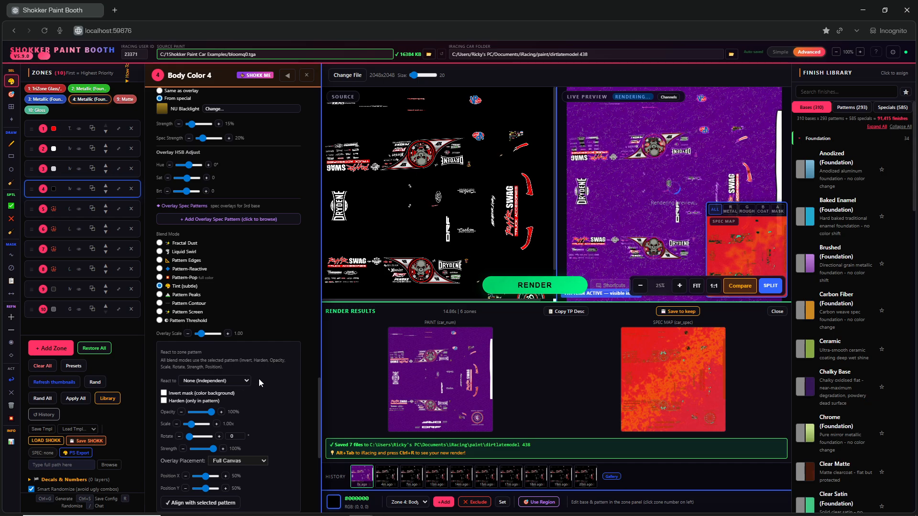
click(532, 287)
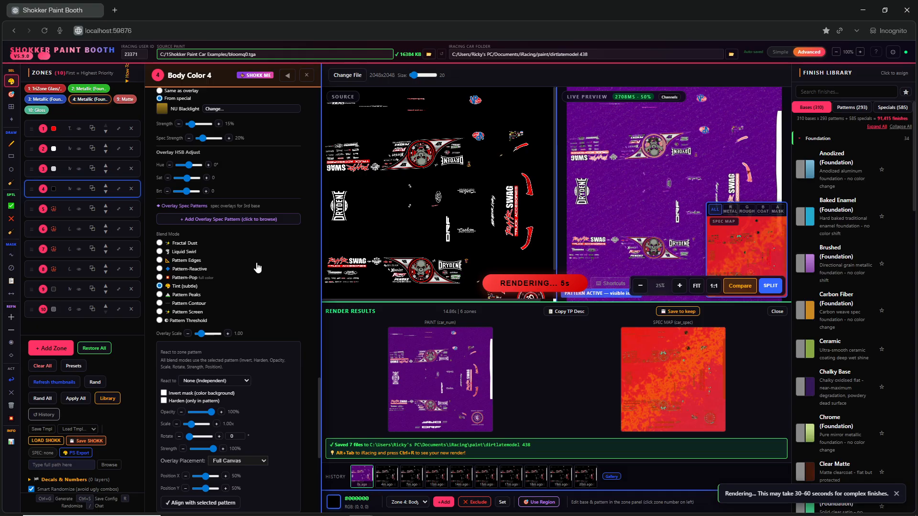
scroll(226, 198, up, 2)
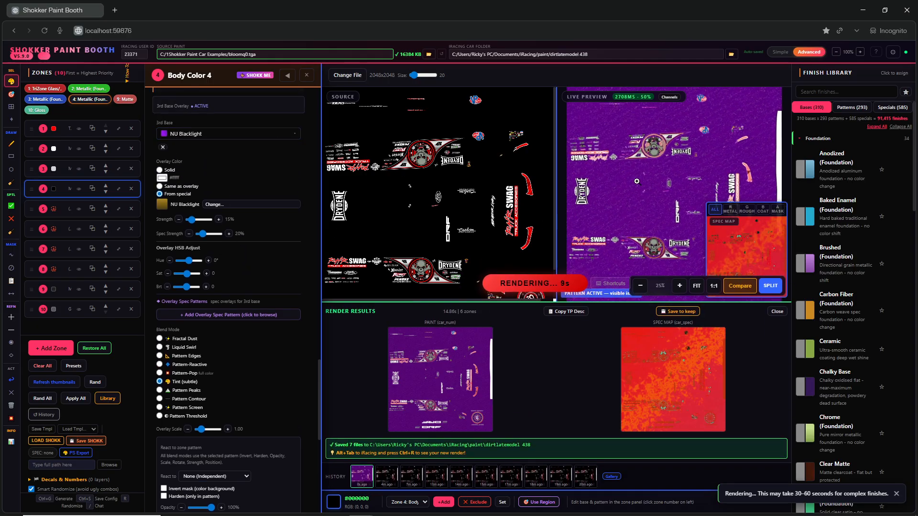
- Switch to iRacing, play the replay from lap 4 and change the camera to Chase
key(alt+Tab)
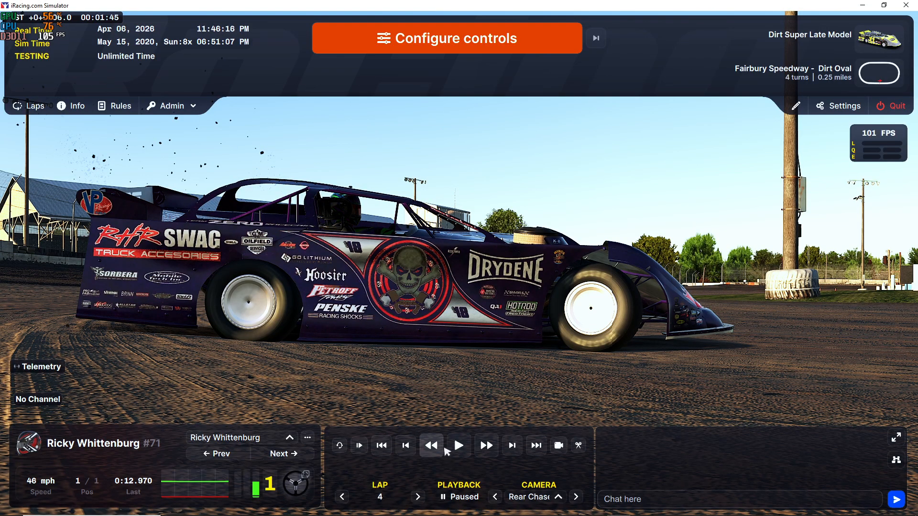
click(458, 448)
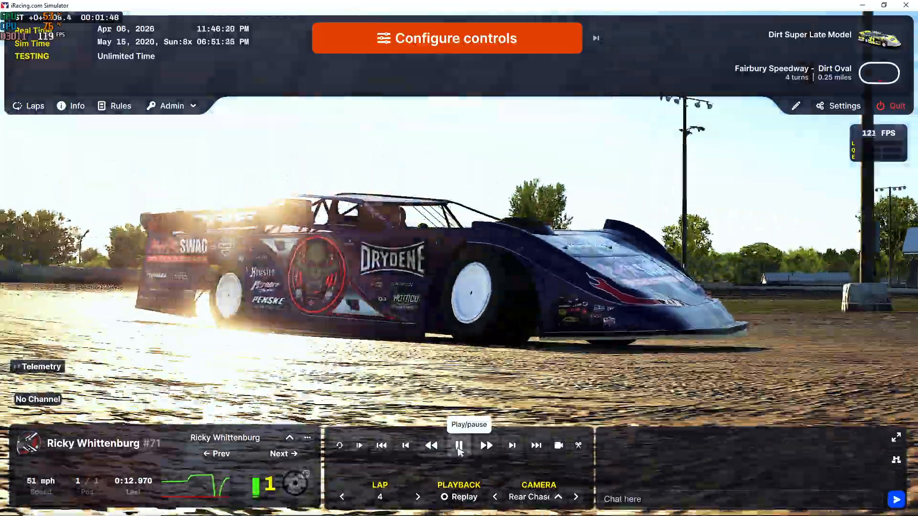
key(c)
key(shift+c)
key(shift+c)
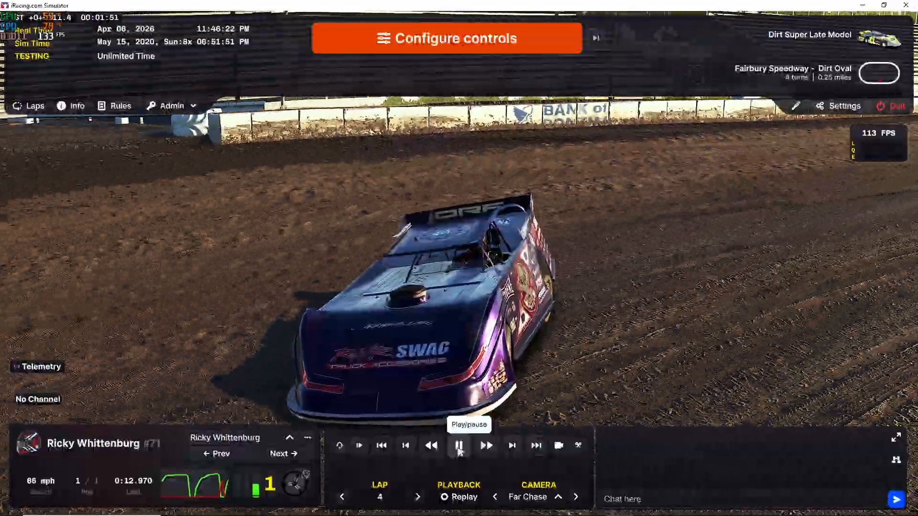
key(shift+c)
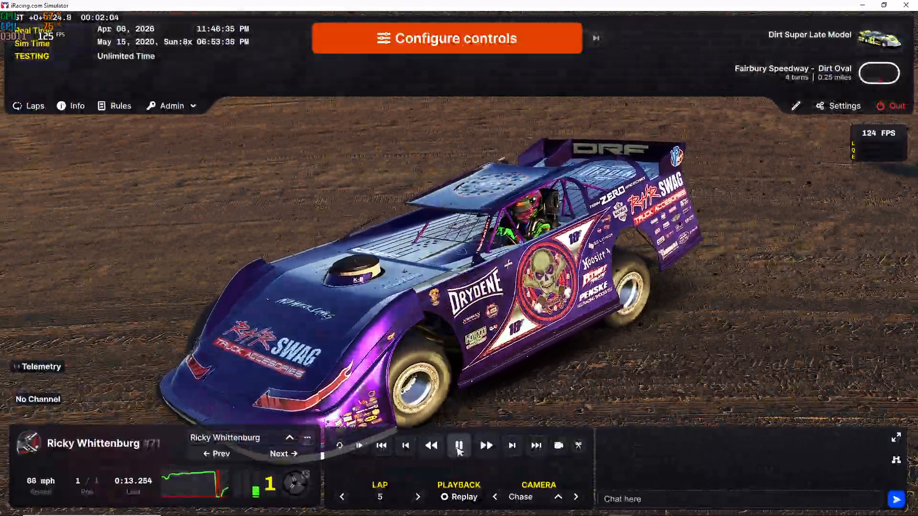
- Rewind the lap 5 replay briefly, play it at 1/8x speed and pause it to examine the car's front and side
click(458, 446)
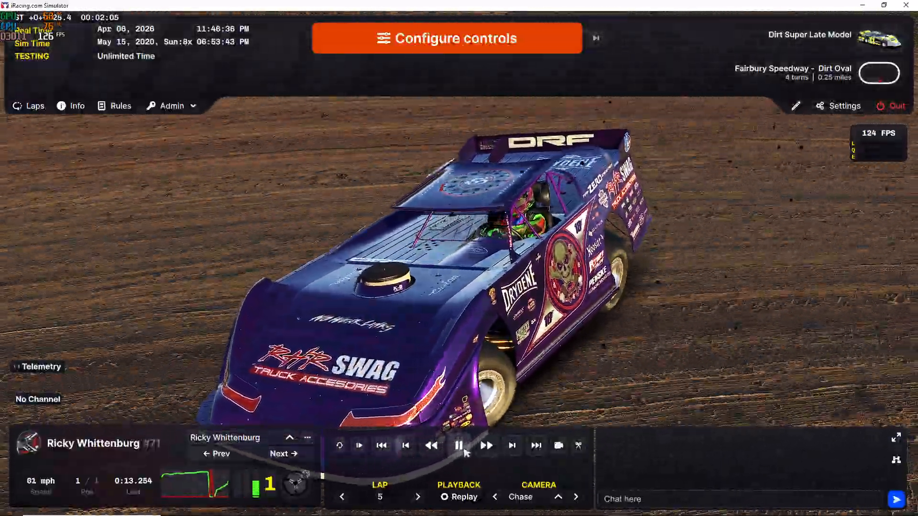
click(431, 445)
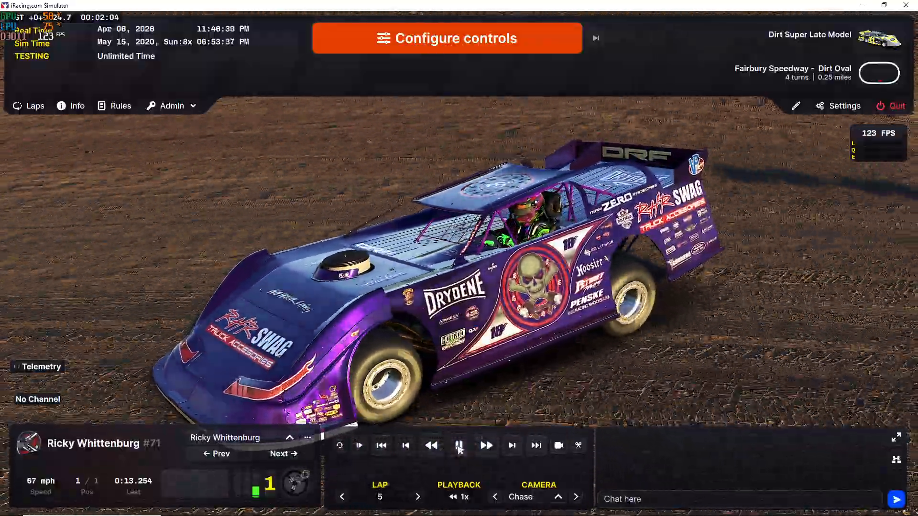
click(458, 445)
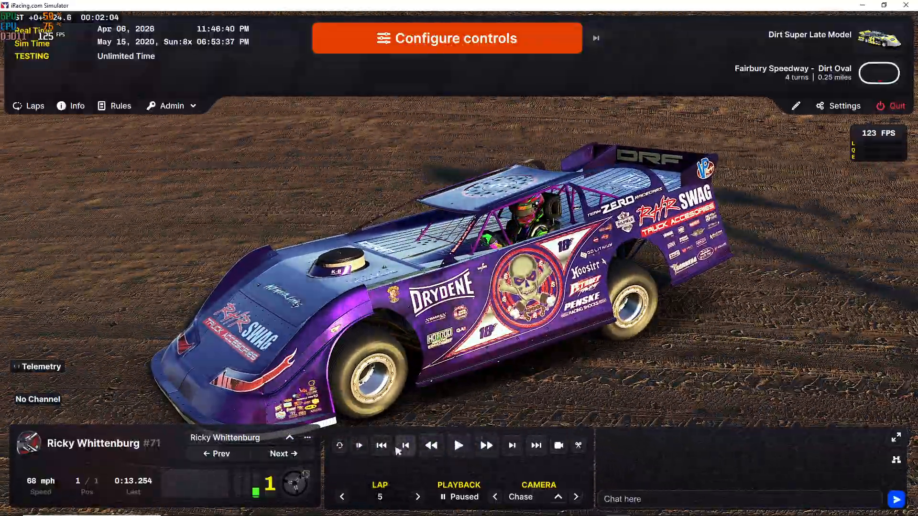
click(359, 446)
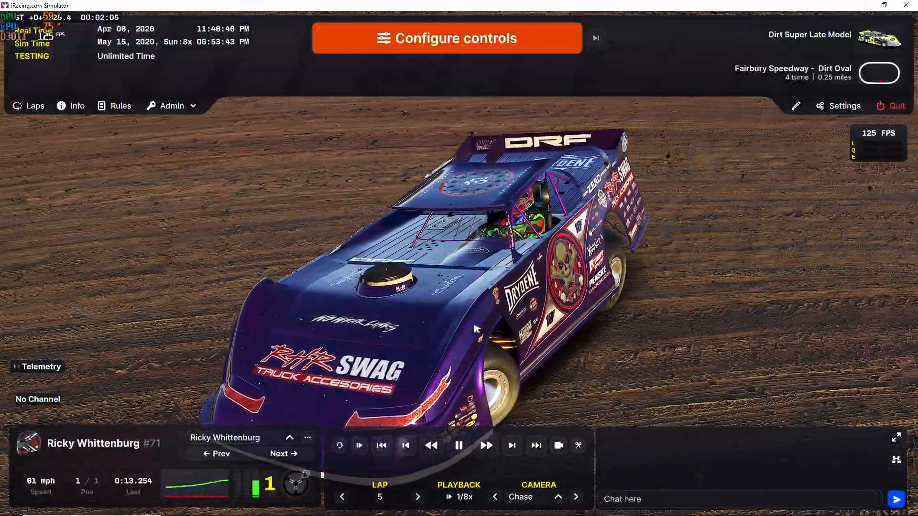
click(459, 446)
- Cycle through the replay cameras around the paused car and settle on TV1
key(c)
key(c)
key(c)
key(c)
key(c)
key(c)
key(c)
key(c)
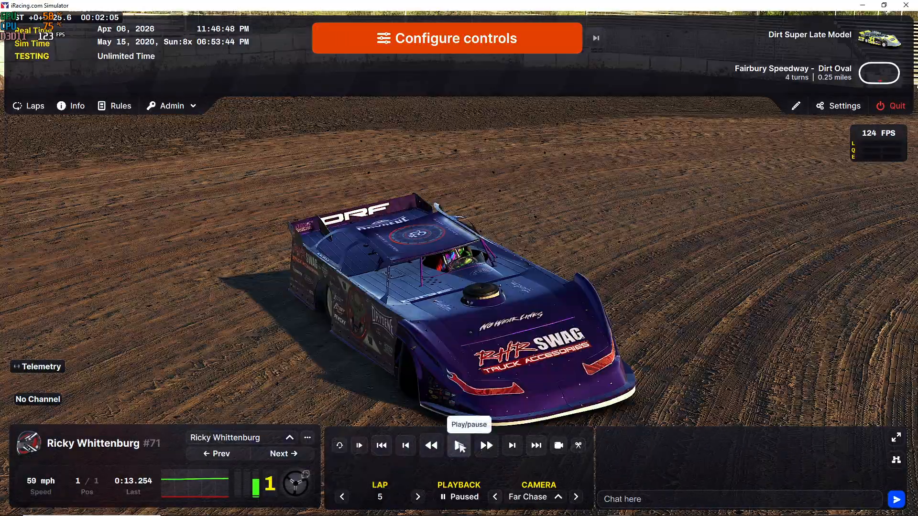
key(c)
key(c)
key(c)
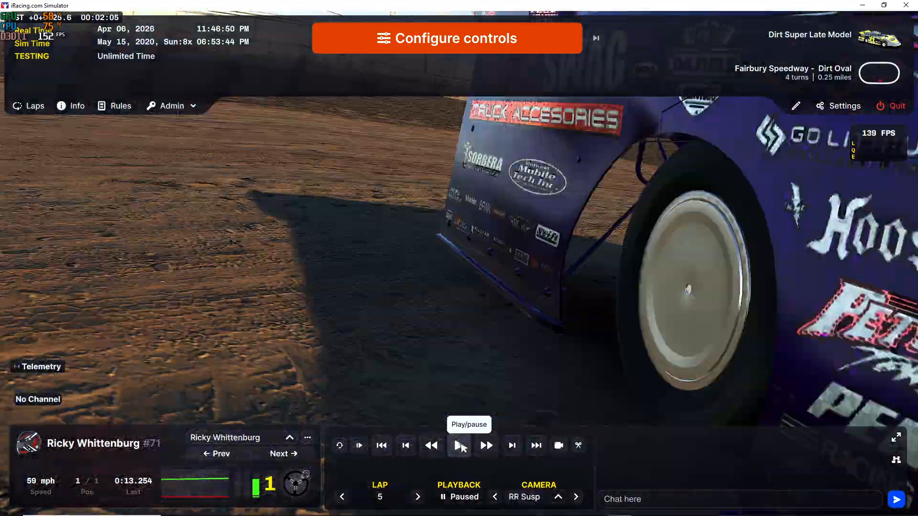
key(c)
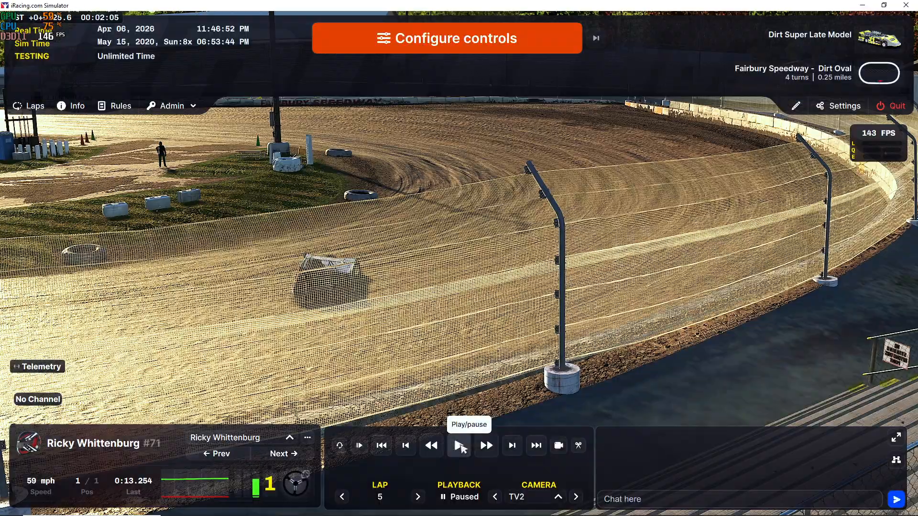
key(shift+c)
- Play the replay with the interface hidden to watch the paint, restore the interface and pause on lap 7
click(462, 448)
key(space)
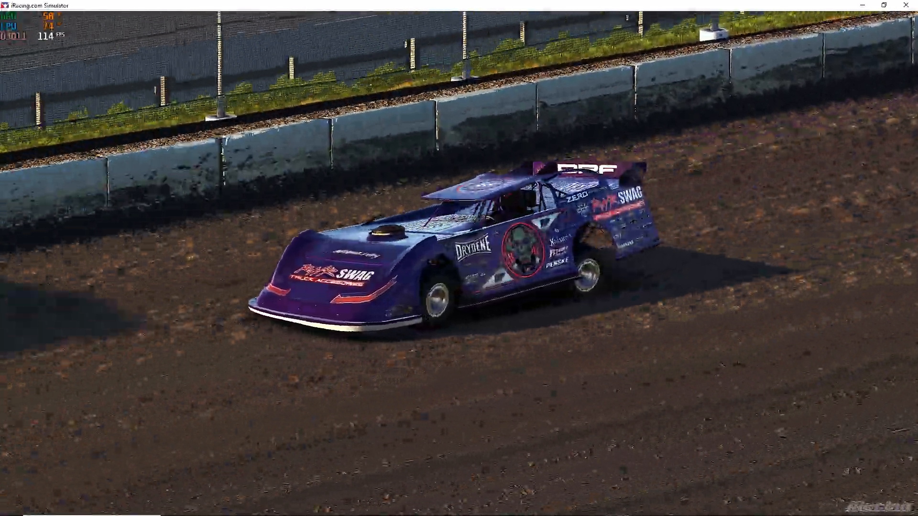
key(space)
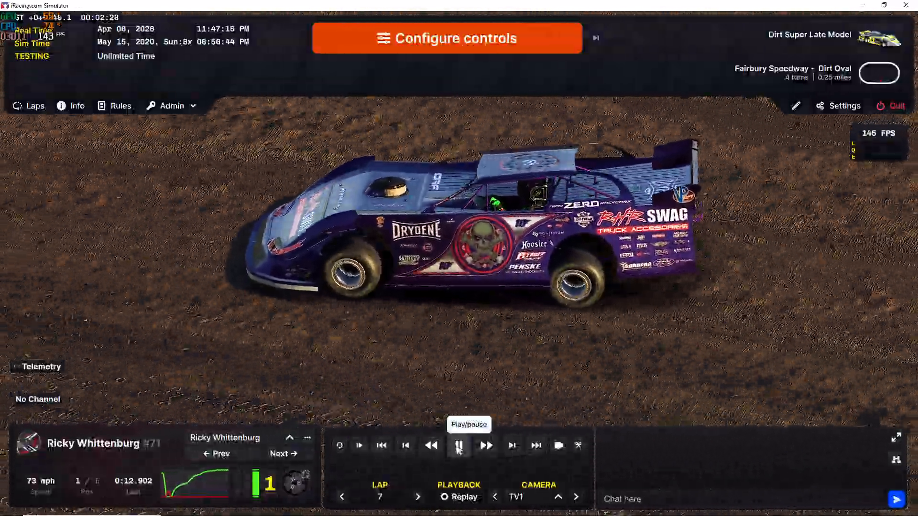
click(458, 447)
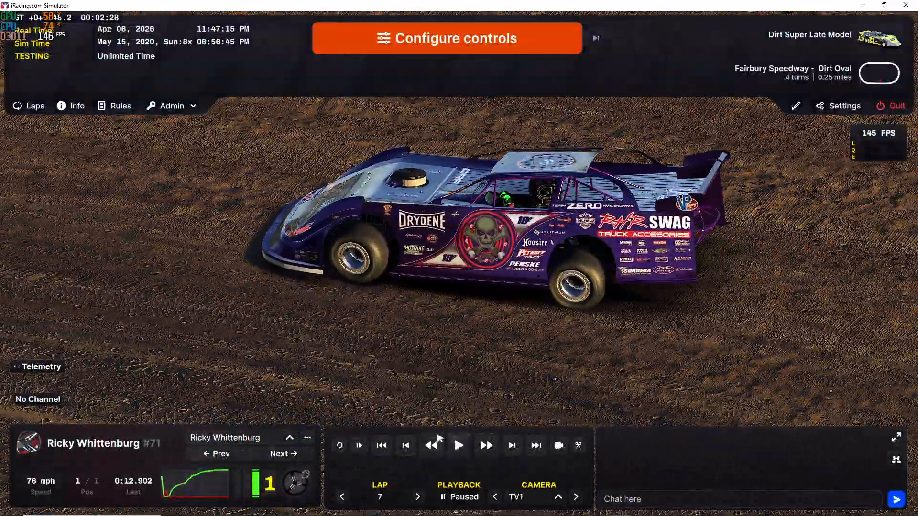
- Return to Shokker Paint Booth, set the 3rd base overlay's hue to -150° and brightness to 35, and render the paint
key(alt+Tab)
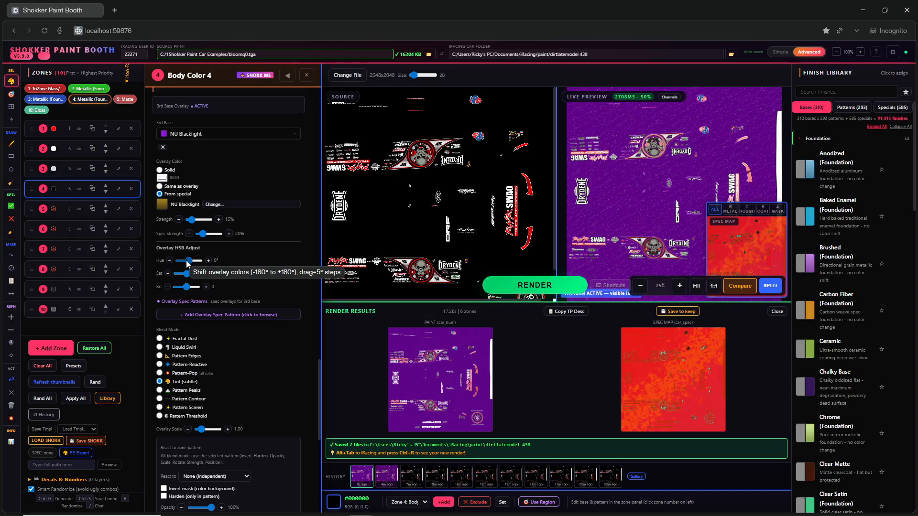
click(186, 262)
drag(186, 263, 182, 263)
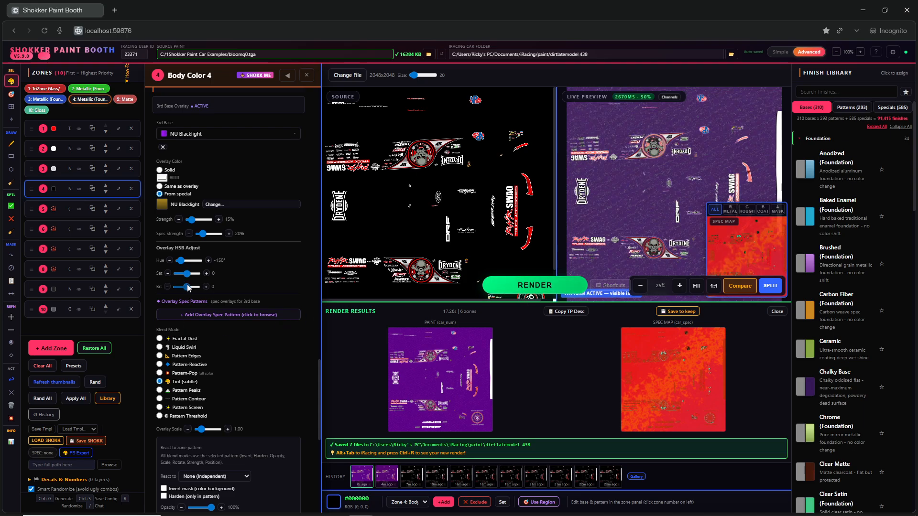
drag(185, 285, 190, 287)
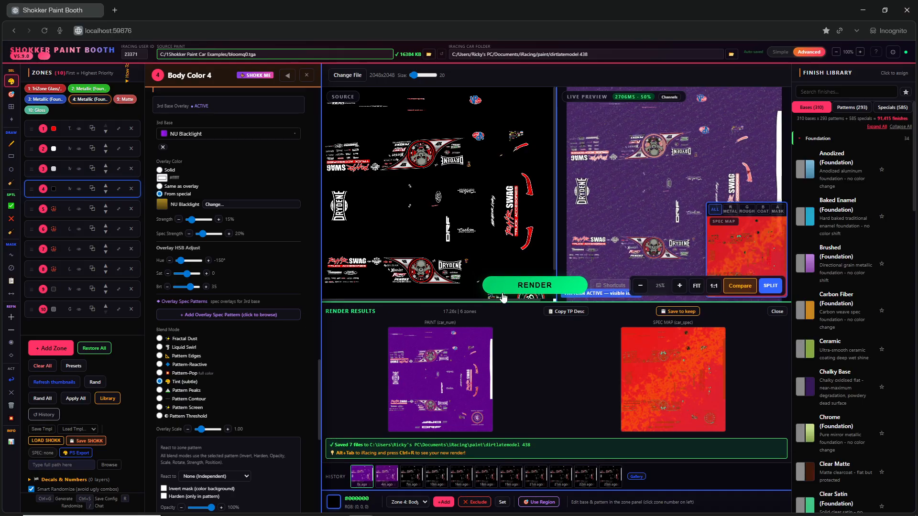
click(512, 285)
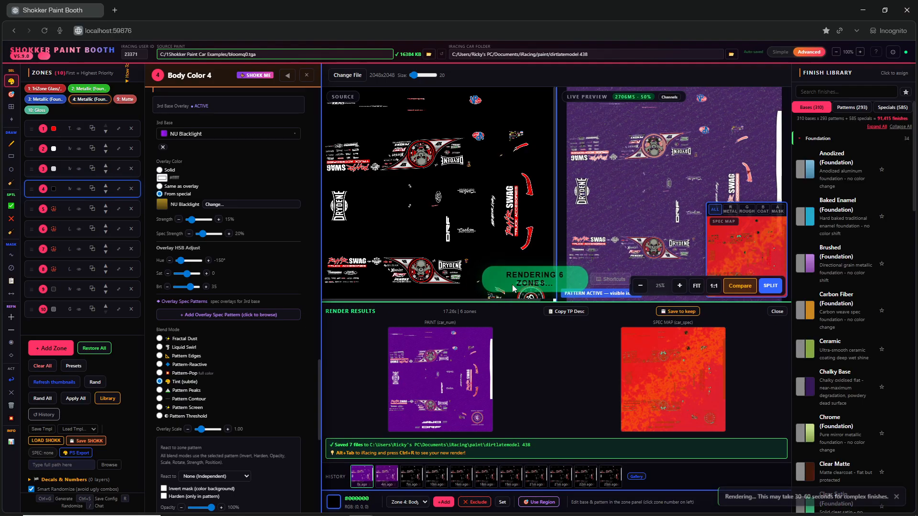
- Examine the enlarged spec map, close it, and inspect the metallic, roughness and clearcoat channels in the live preview
click(665, 366)
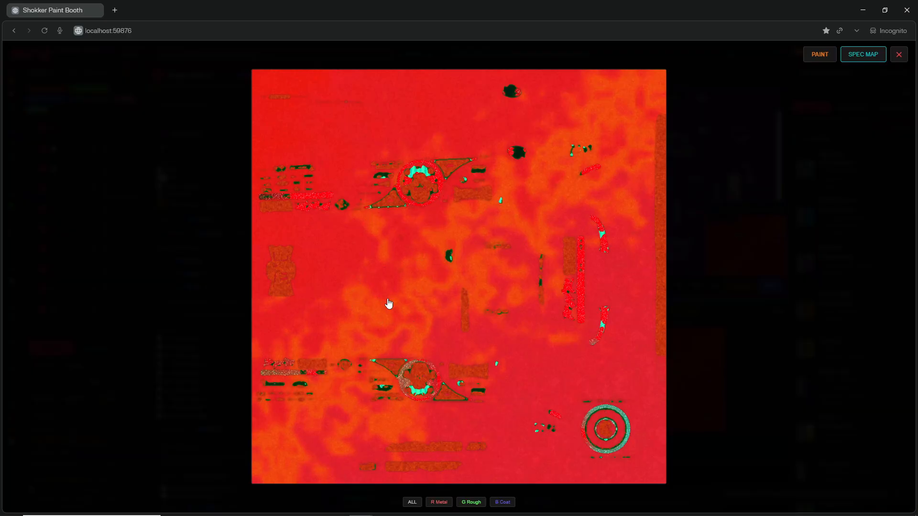
click(669, 165)
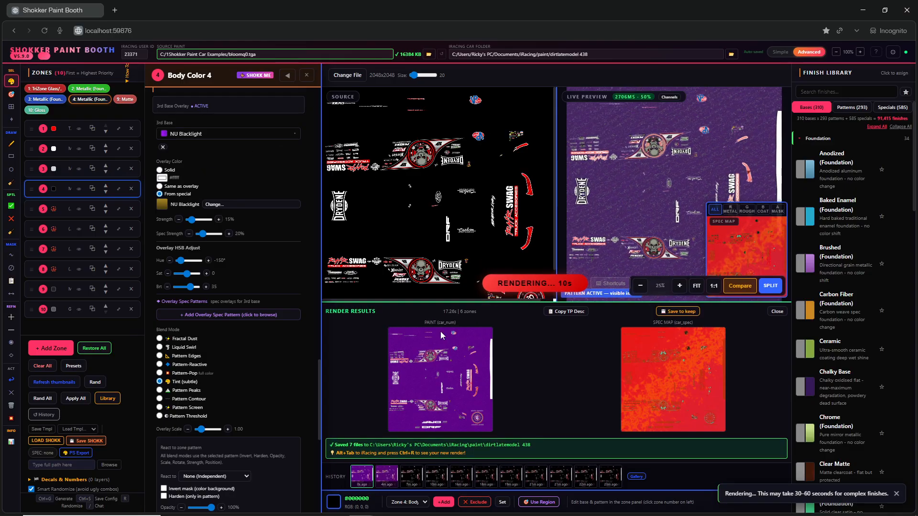
mouse_move(726, 200)
click(707, 177)
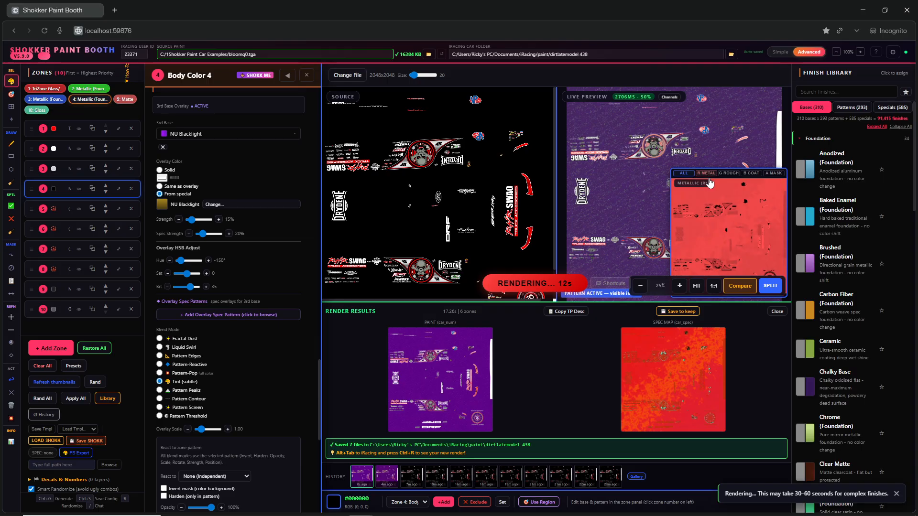
click(728, 174)
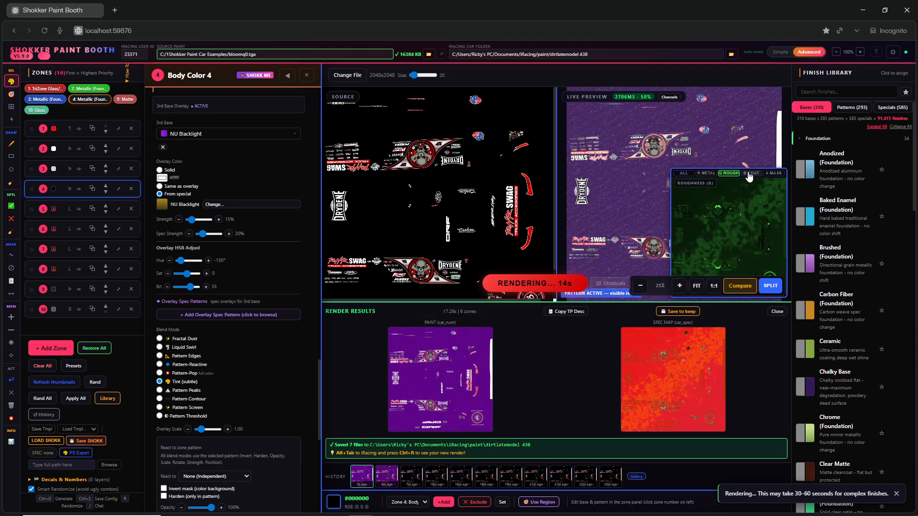
click(750, 174)
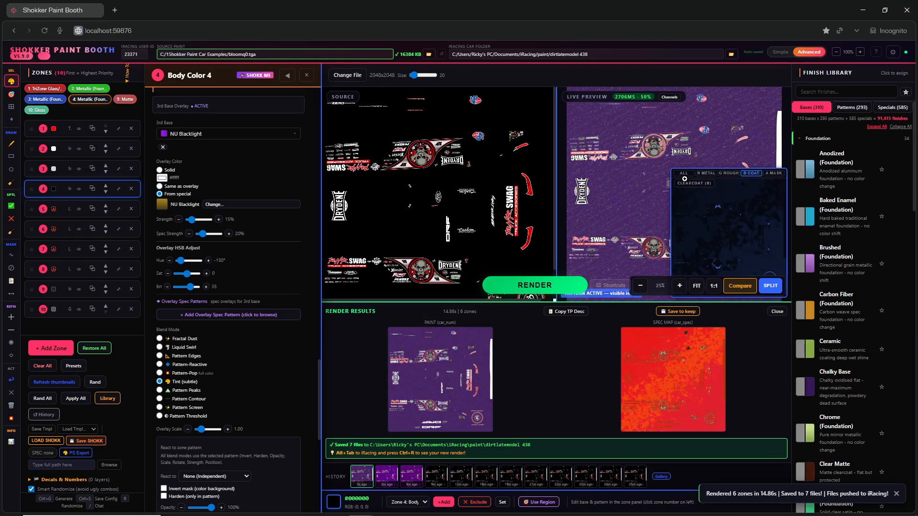
- Switch to iRacing, reload the car's paint, and play the replay briefly before pausing it again
key(alt+Tab)
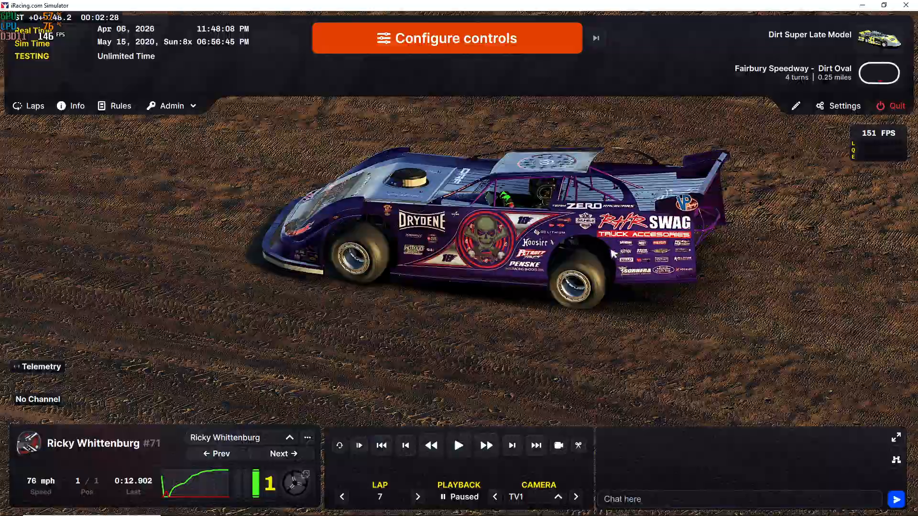
key(ctrl+r)
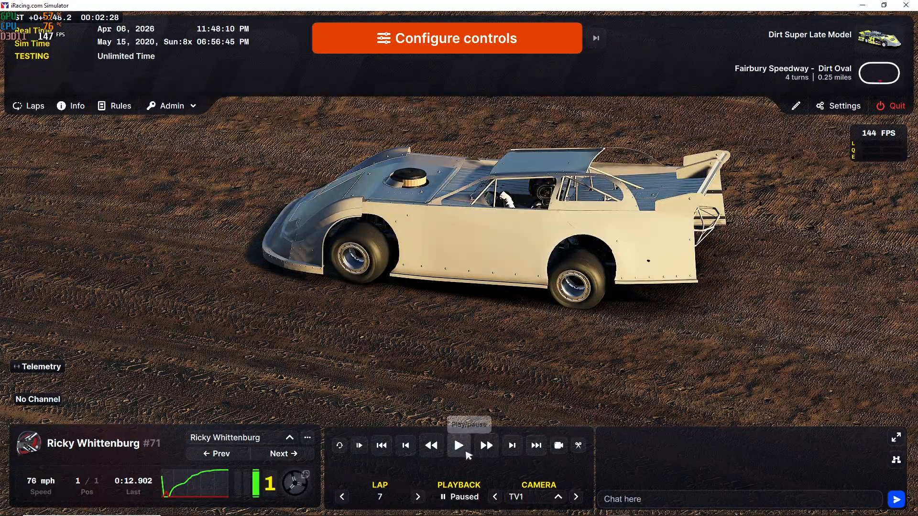
click(468, 455)
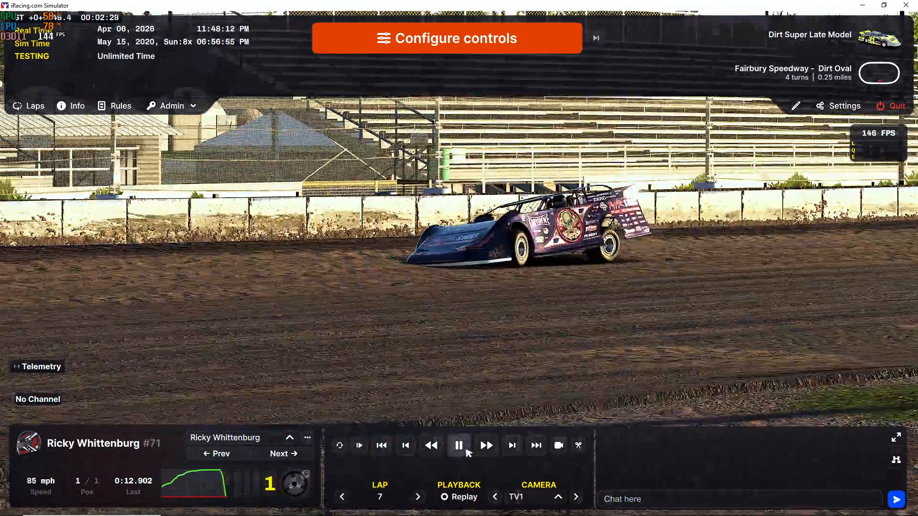
click(467, 452)
- Cycle through the replay cameras to view the updated paint and settle on the Chase camera
key(c)
key(c)
key(c)
key(c)
key(c)
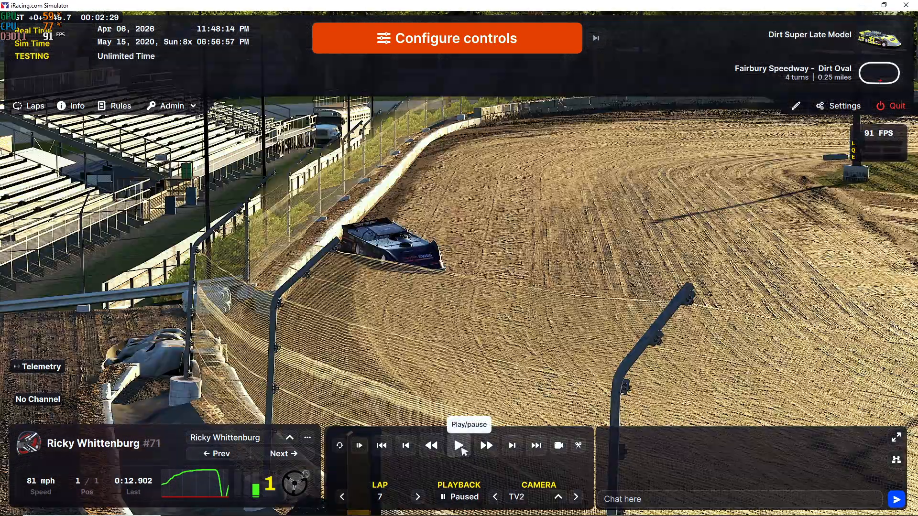
key(c)
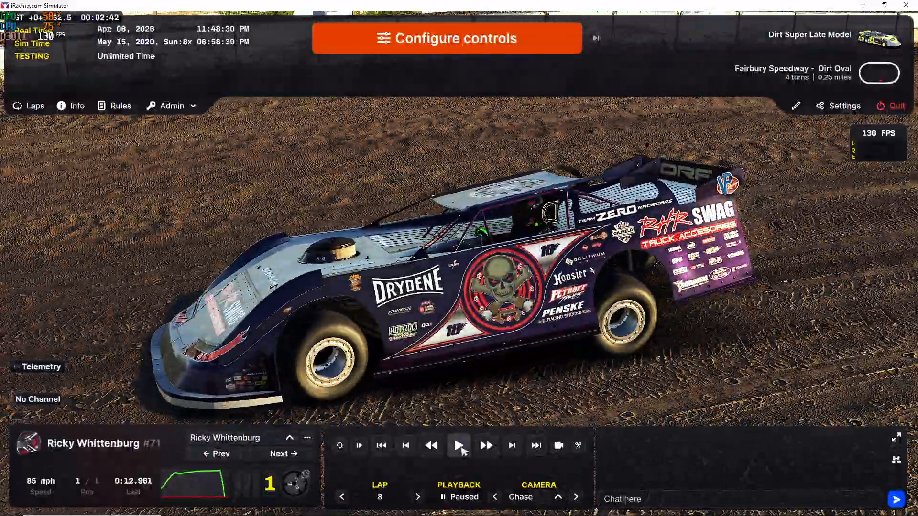
- Play the replay through the Chase, Far Chase and Rear Chase cameras, return to Chase, pause on lap 9, and rewind to inspect the paint
click(462, 449)
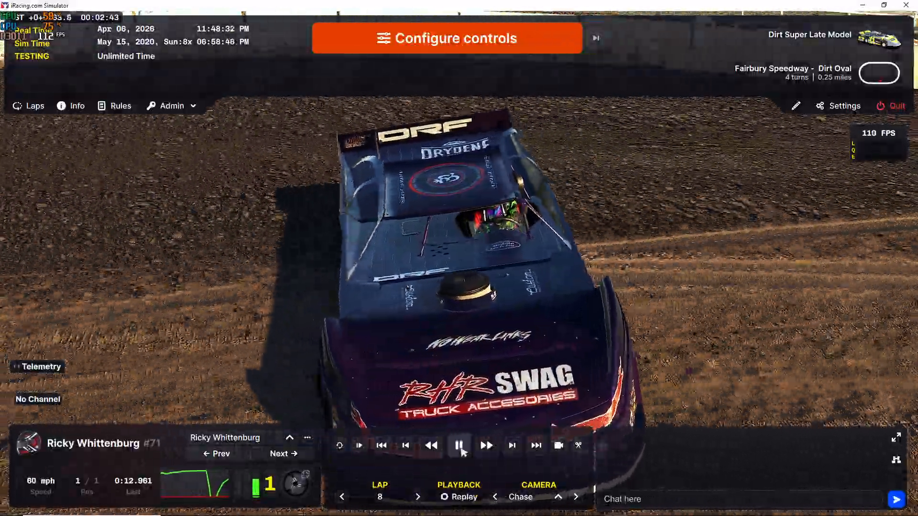
key(c)
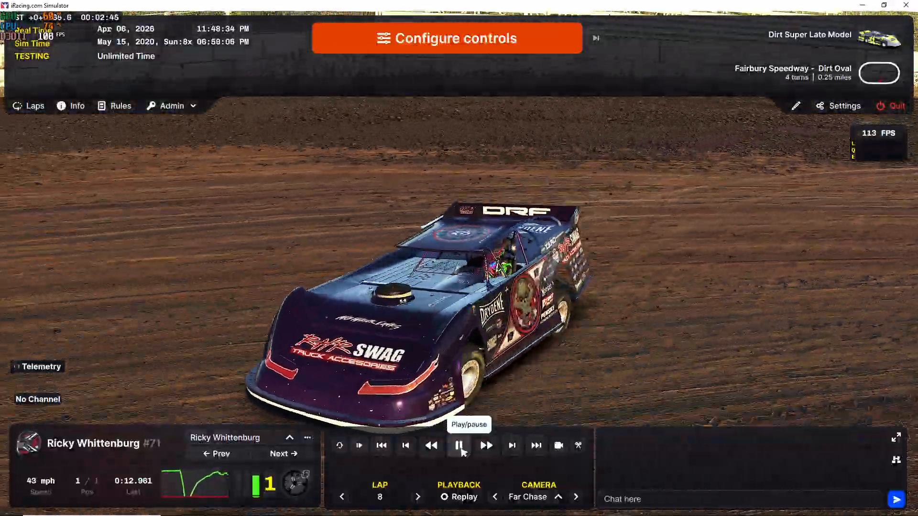
key(c)
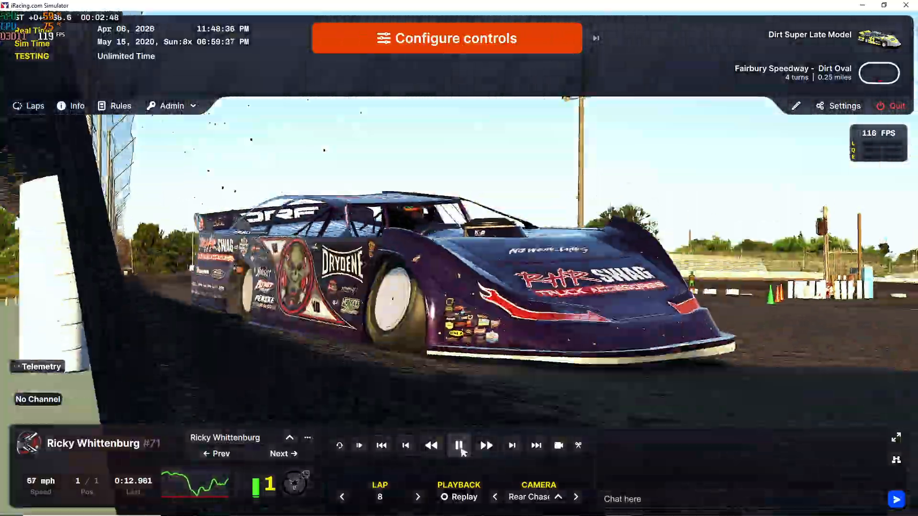
key(c)
key(shift+c)
key(shift+c)
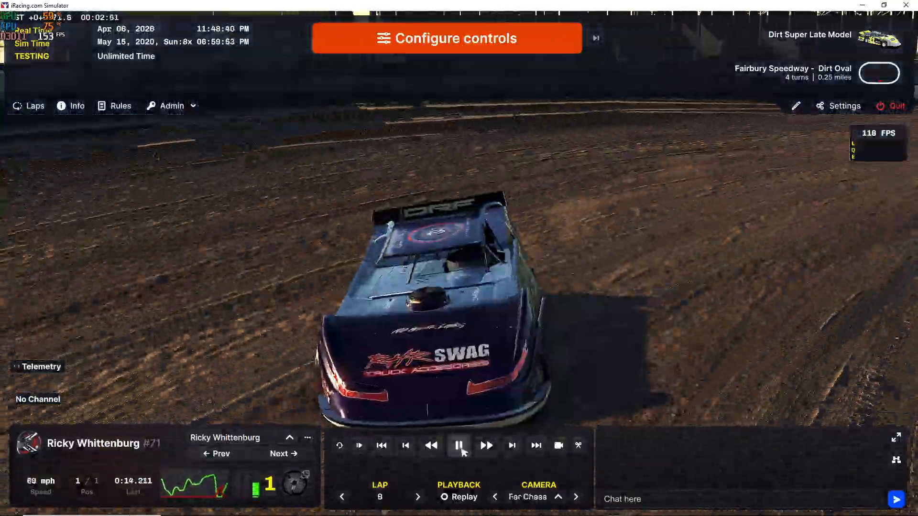
key(shift+c)
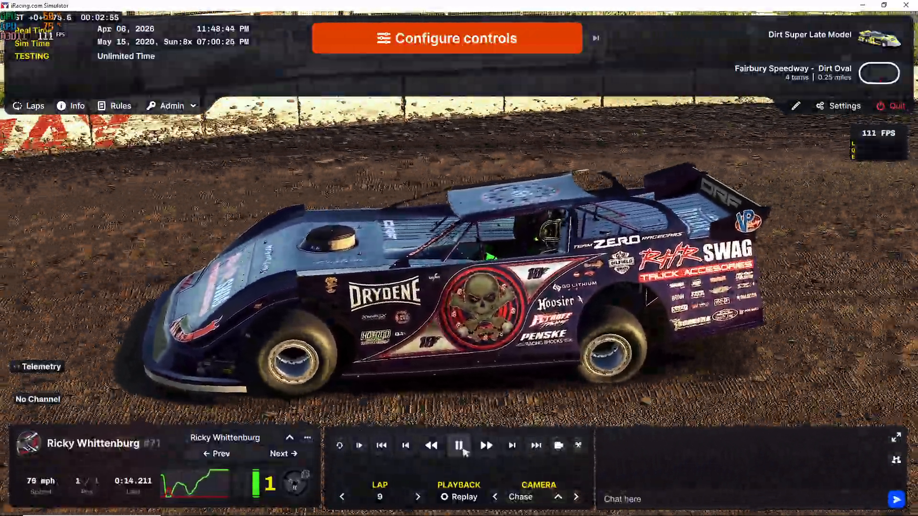
click(459, 446)
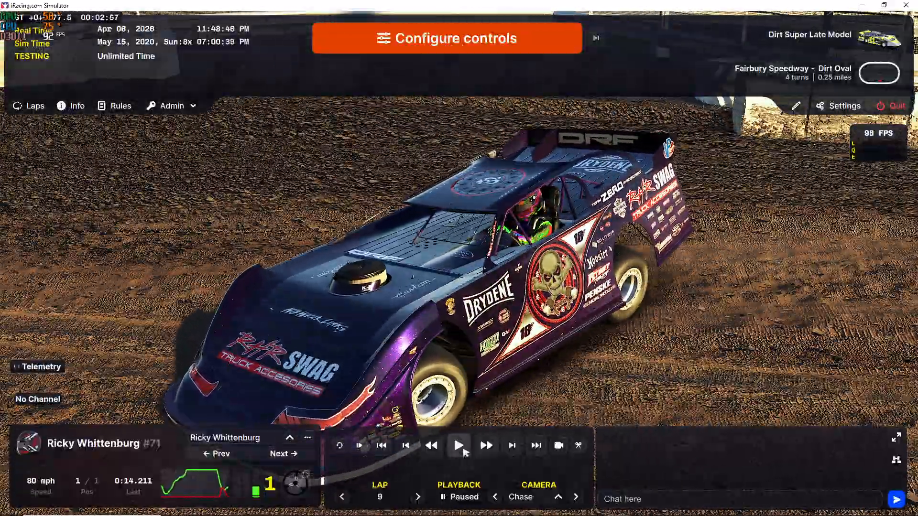
click(432, 446)
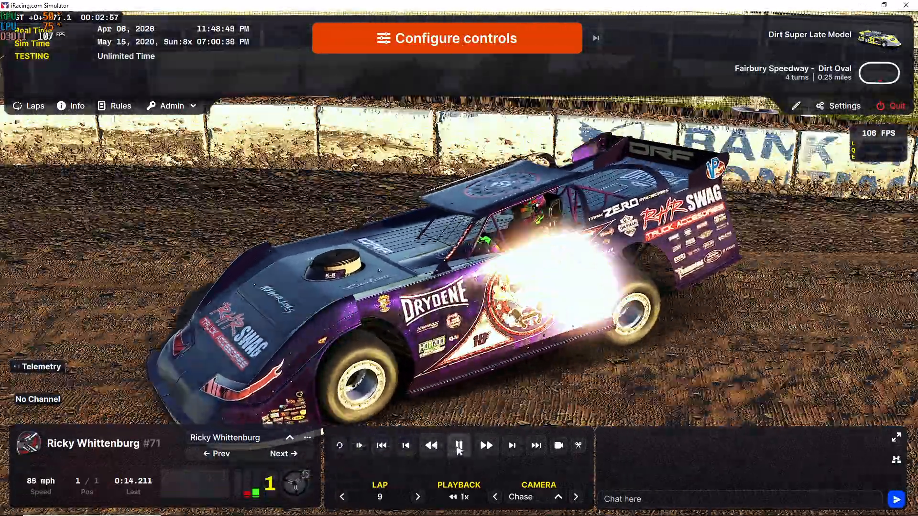
- Return to Shokker Paint Booth and assign the Biomechanical pattern as Pattern 1 of the Body Color 4 zone
key(alt+Tab)
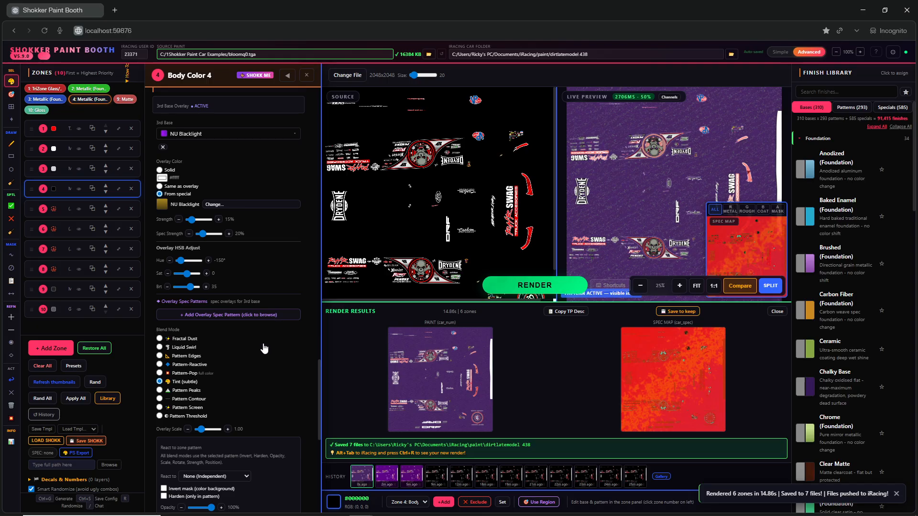
scroll(259, 280, up, 10)
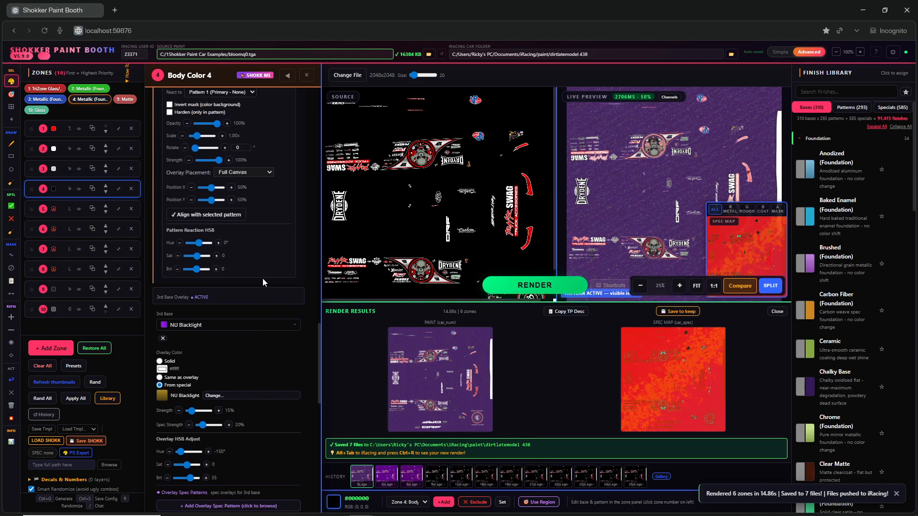
scroll(245, 290, up, 8)
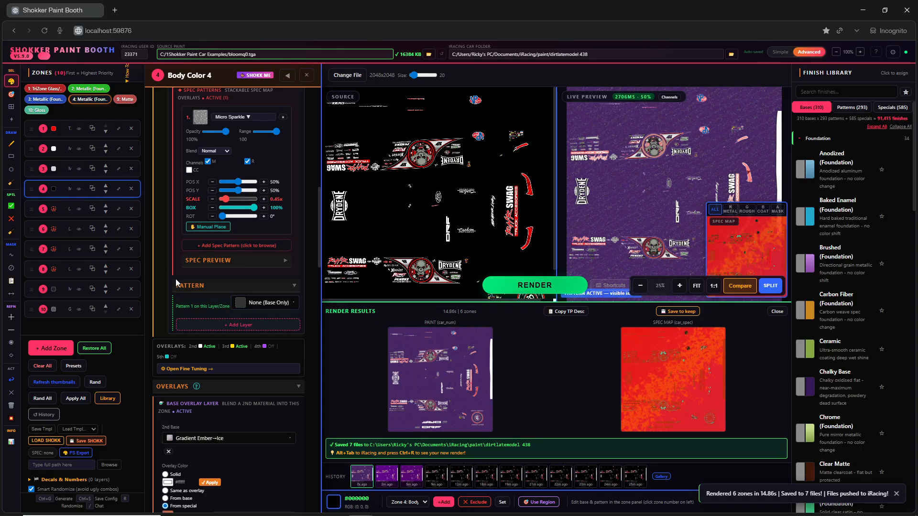
click(267, 303)
mouse_move(356, 365)
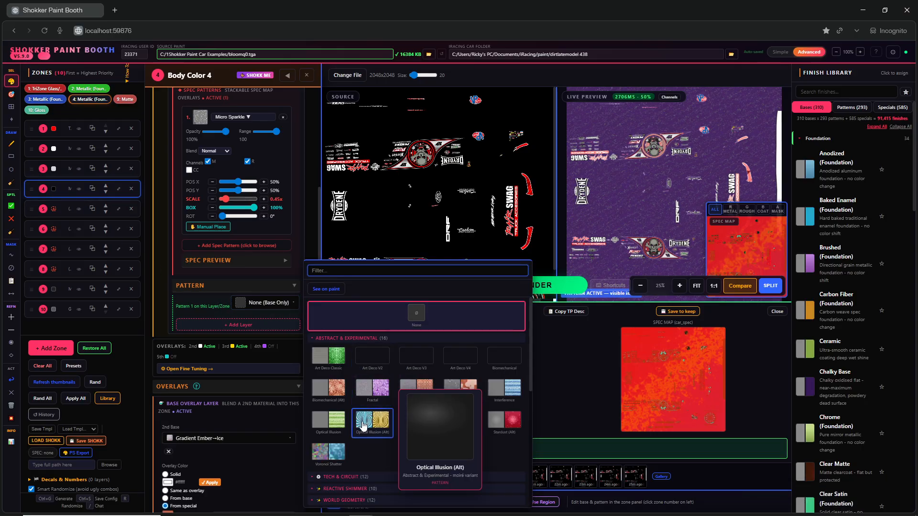
mouse_move(498, 362)
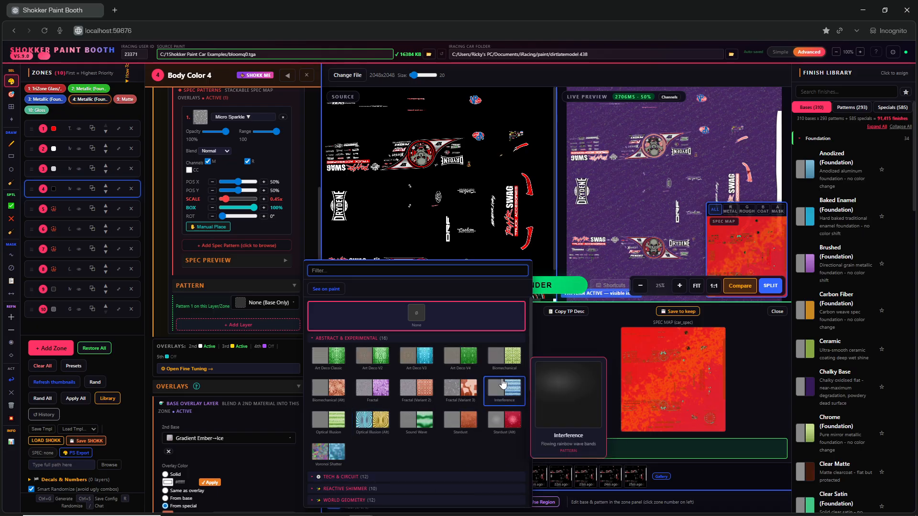
click(498, 358)
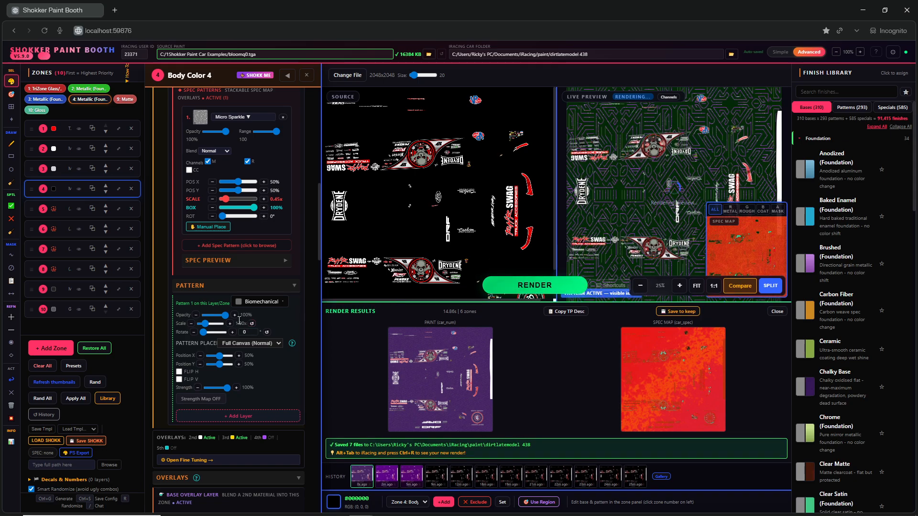
- Reduce the Biomechanical pattern's scale to 0.40x
click(190, 324)
click(191, 324)
click(191, 324)
click(191, 324)
click(191, 324)
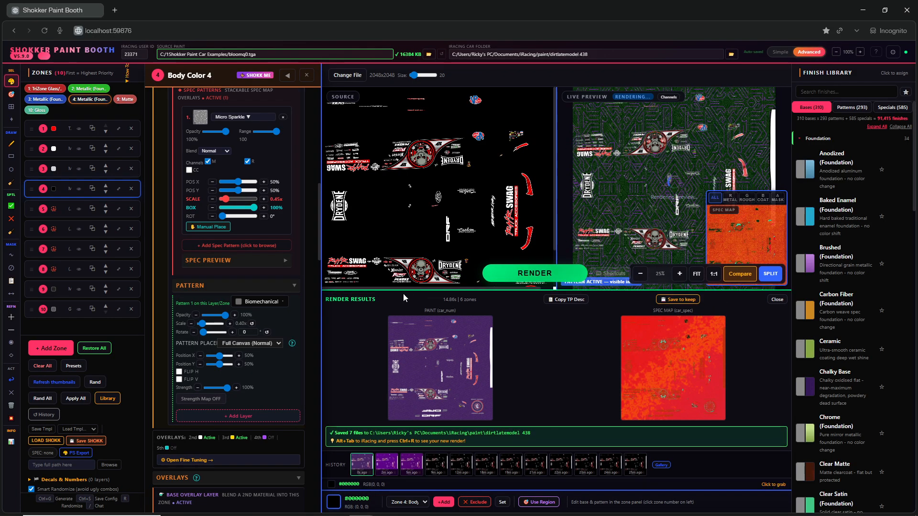
- Set the 2nd base overlay to react to None (Independent) in place of the zone pattern
scroll(239, 325, down, 2)
scroll(240, 325, down, 4)
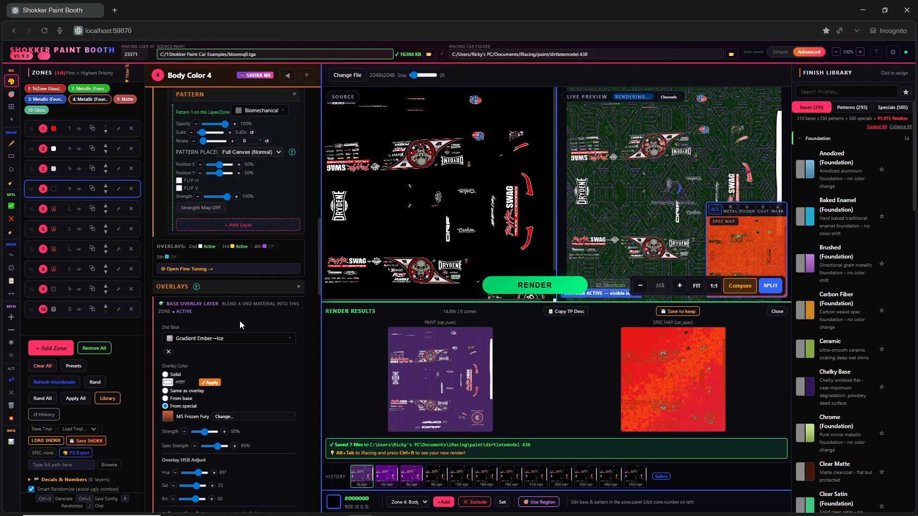
scroll(232, 274, down, 2)
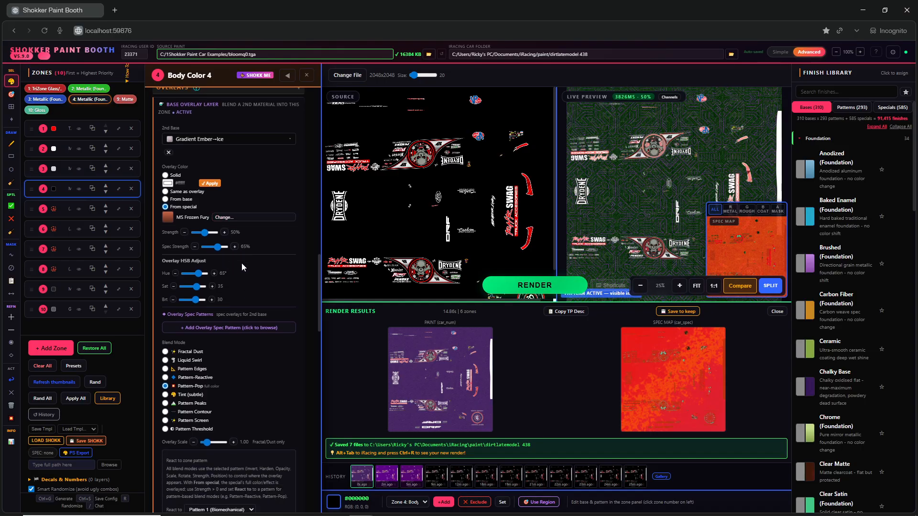
scroll(242, 263, down, 3)
scroll(227, 301, down, 1)
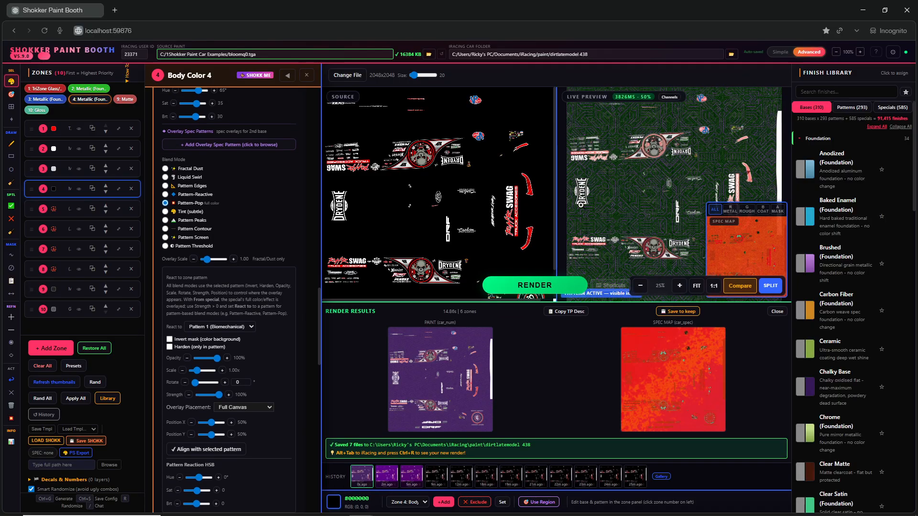
click(240, 328)
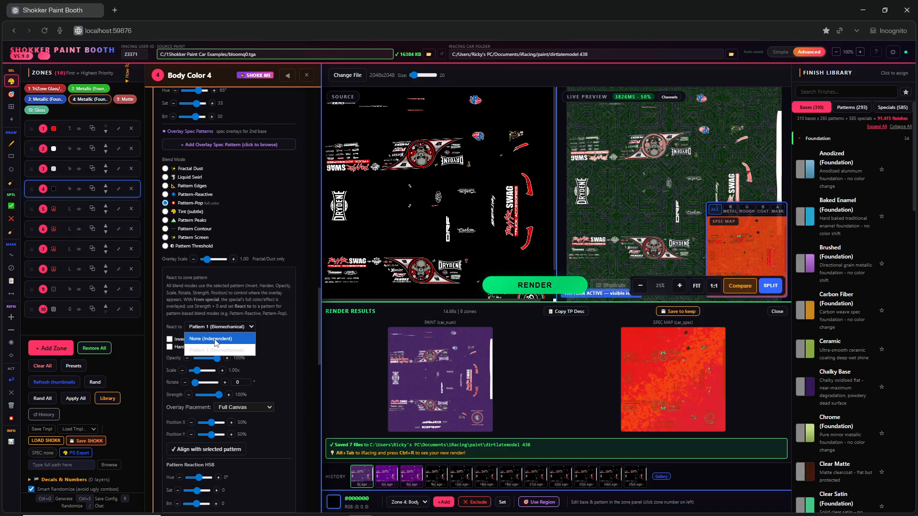
click(214, 341)
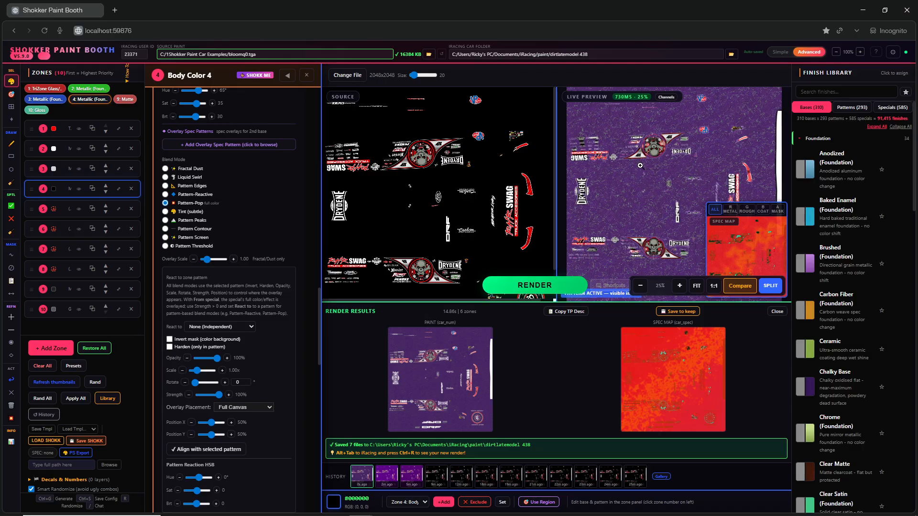
- Make the 3rd base overlay react to Pattern 1 (Biomechanical)
scroll(247, 304, down, 6)
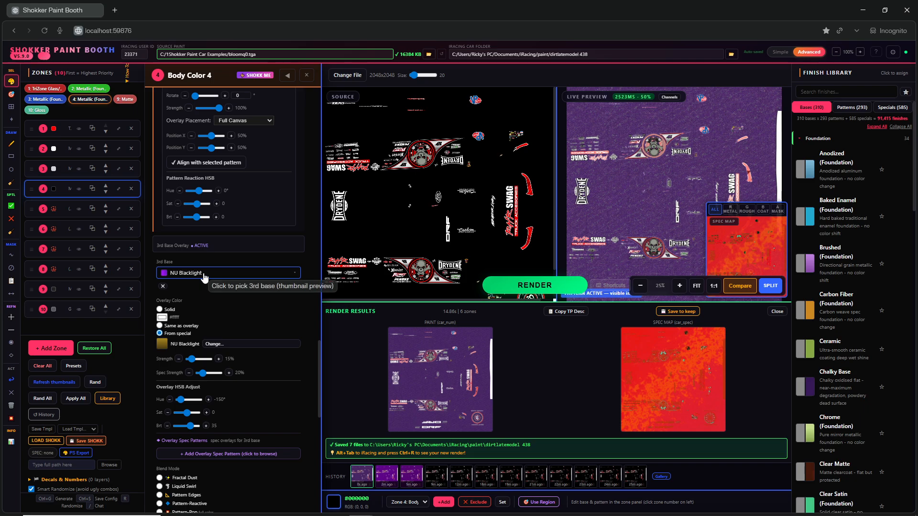
scroll(223, 317, down, 3)
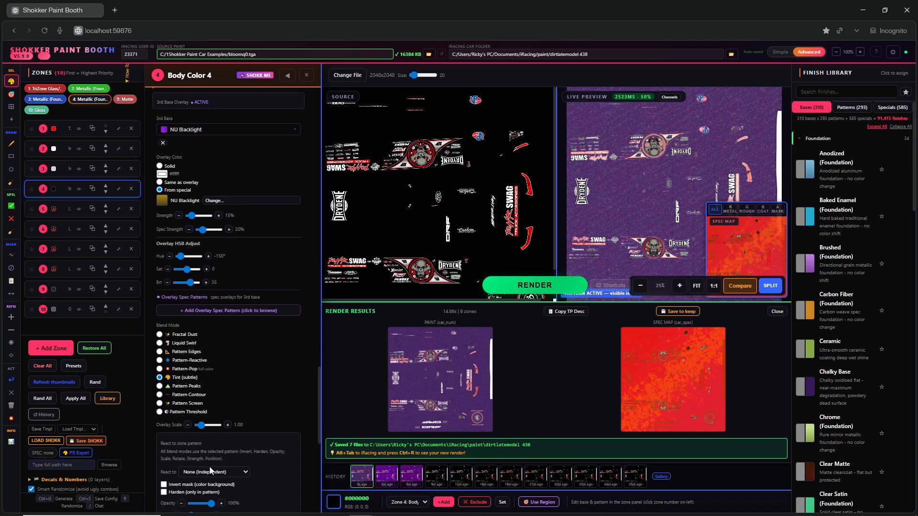
click(208, 473)
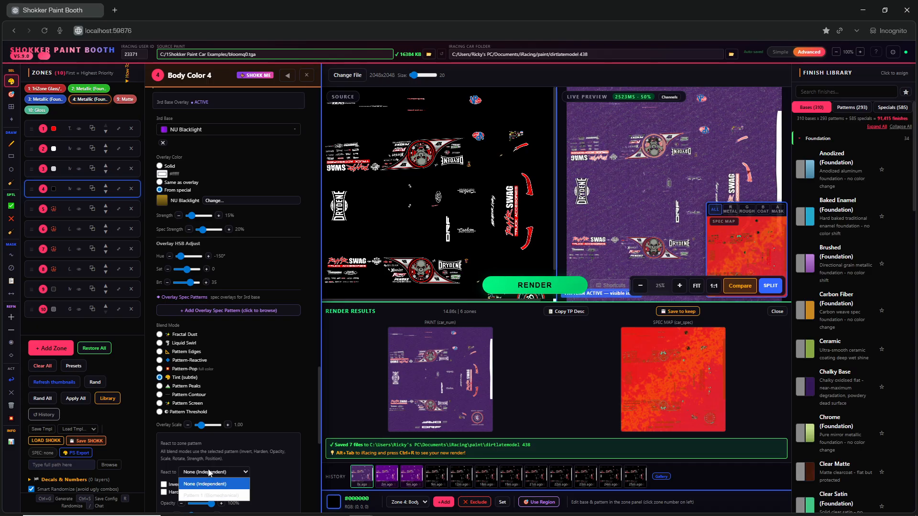
click(207, 496)
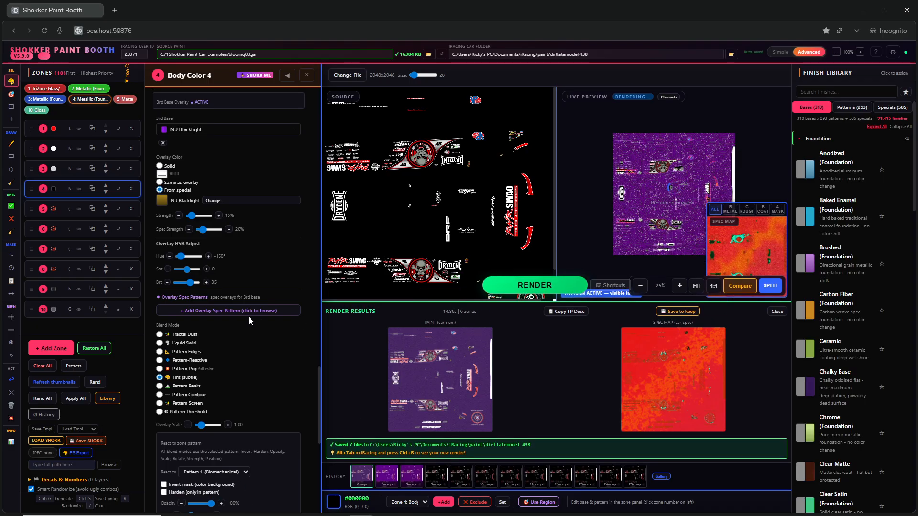
- Raise the 3rd base overlay's strength to 100% and switch its blend mode to Pattern-Pop
scroll(214, 324, down, 2)
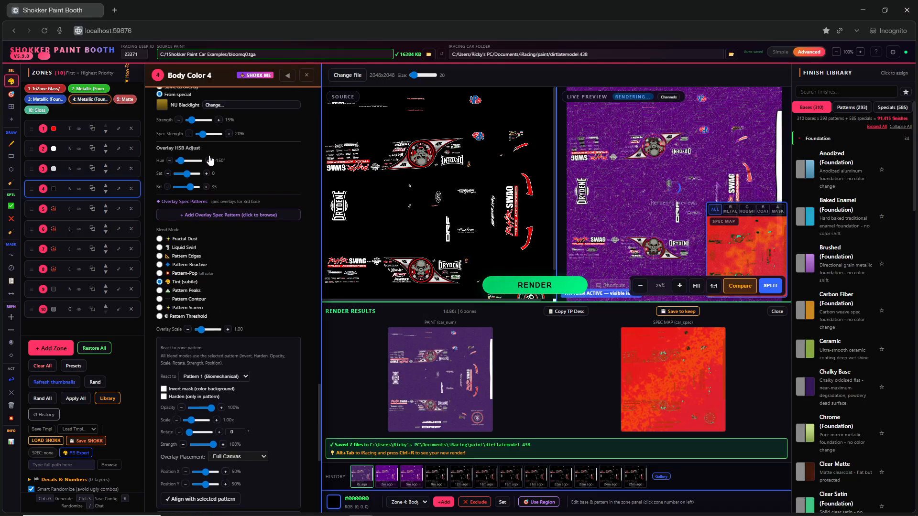
click(218, 120)
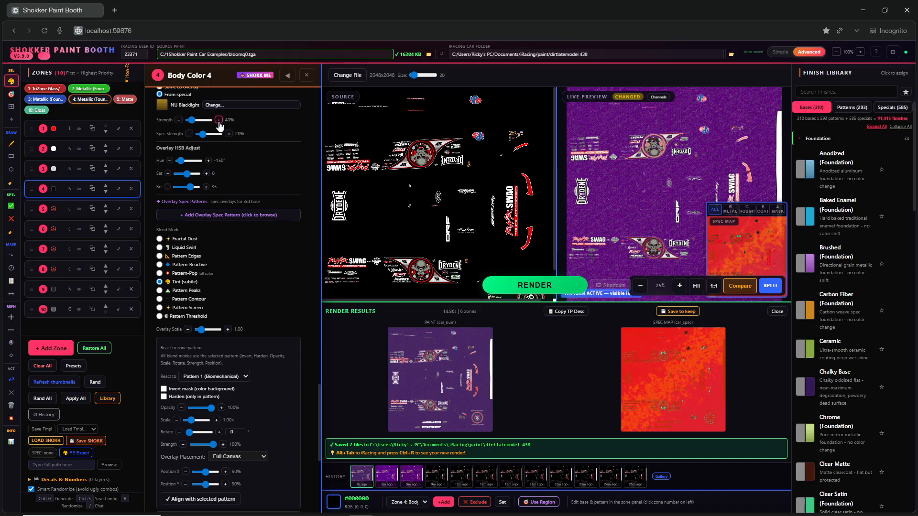
click(219, 120)
click(219, 120)
click(219, 120)
click(219, 121)
click(218, 122)
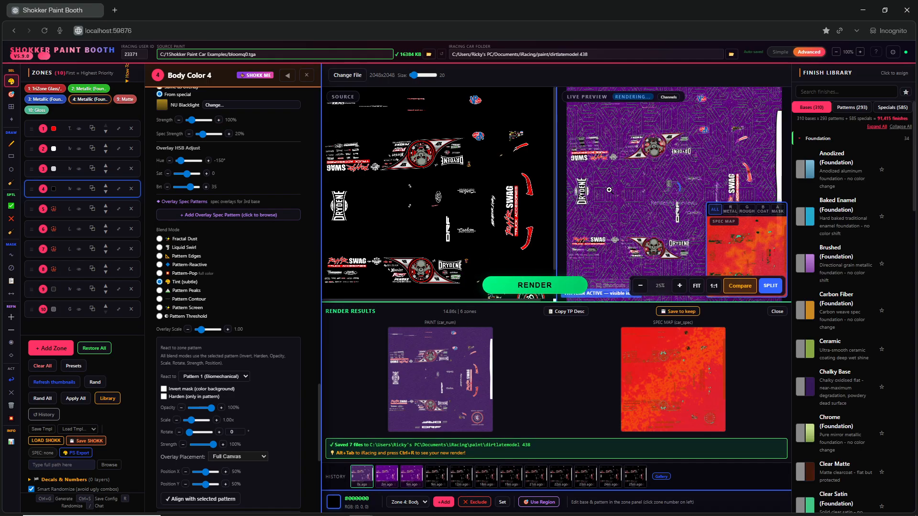
click(160, 273)
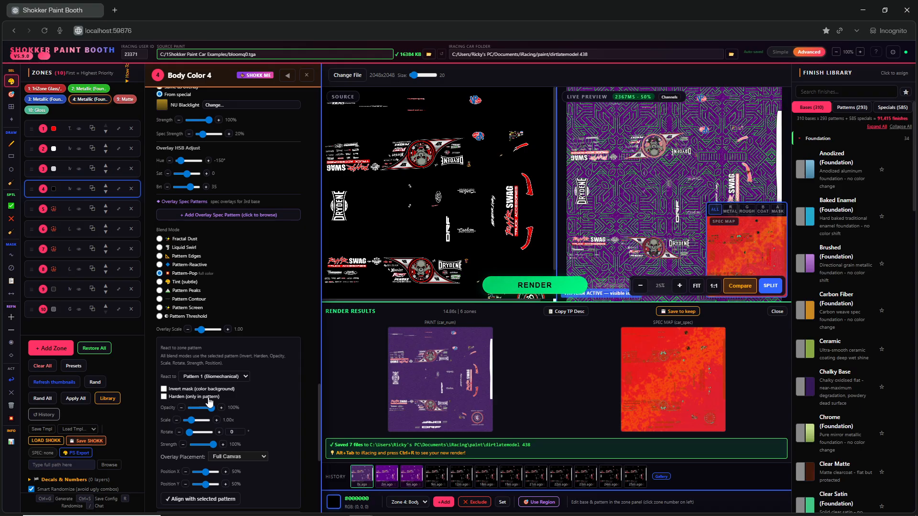
- Enable Harden (only in pattern) for the 3rd base overlay and align the overlay with the selected pattern
click(165, 397)
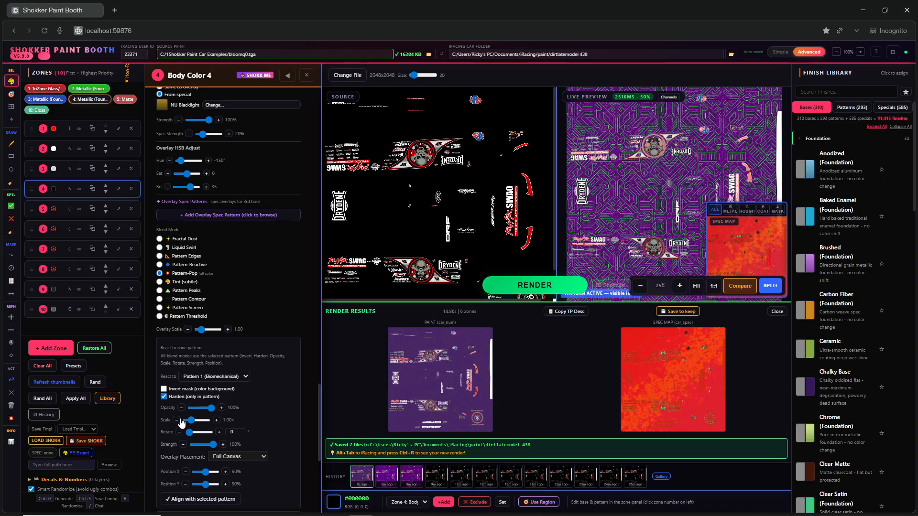
scroll(226, 440, down, 1)
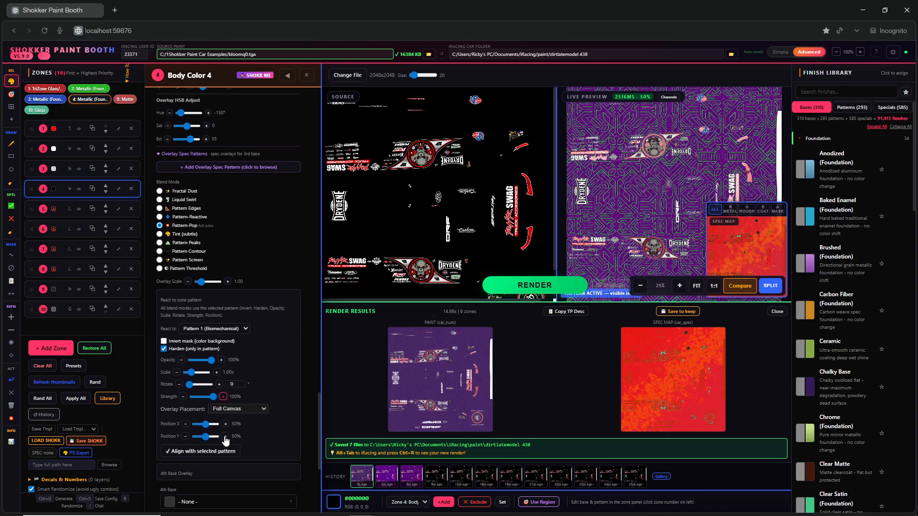
click(196, 453)
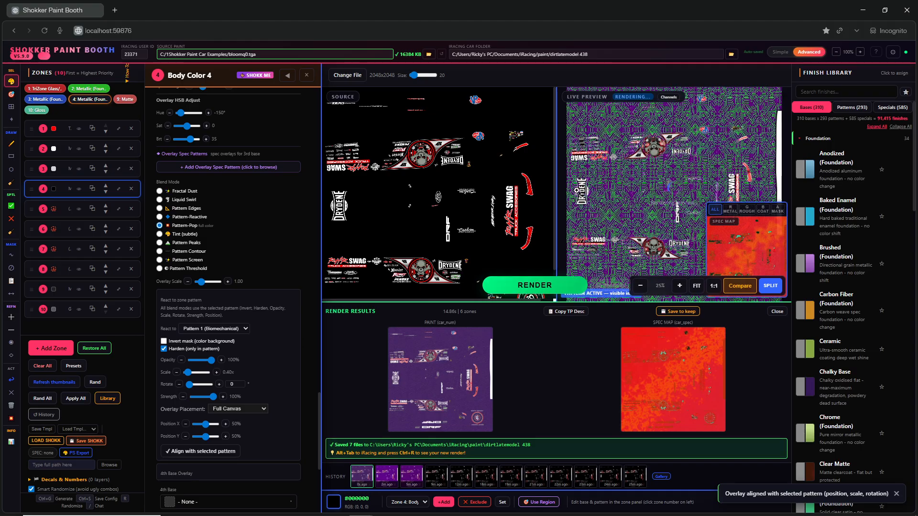
- Render the paint with the pattern-aligned 3rd base overlay and switch to iRacing
click(544, 286)
scroll(275, 285, up, 1)
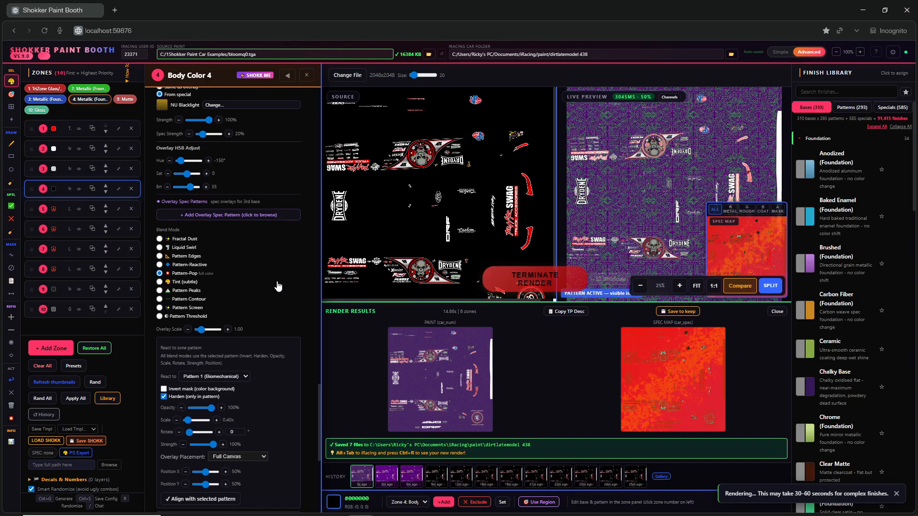
scroll(264, 286, up, 2)
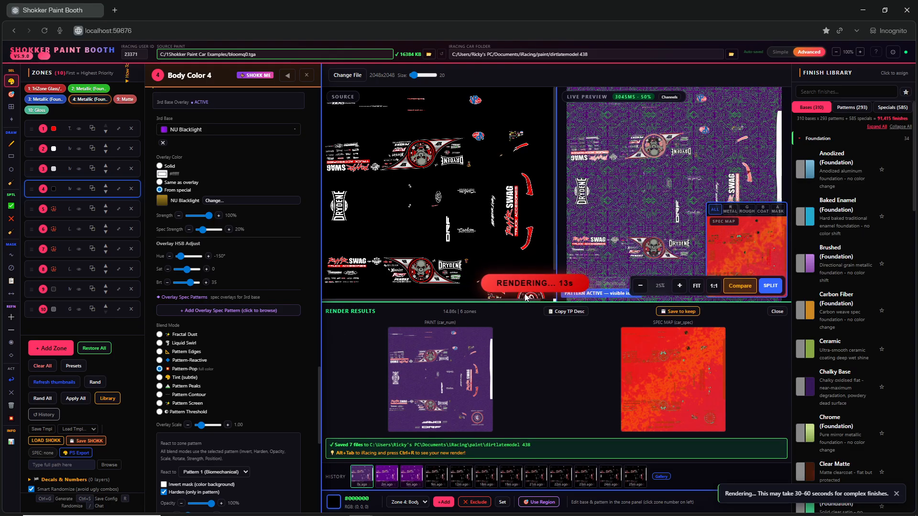
key(alt+Tab)
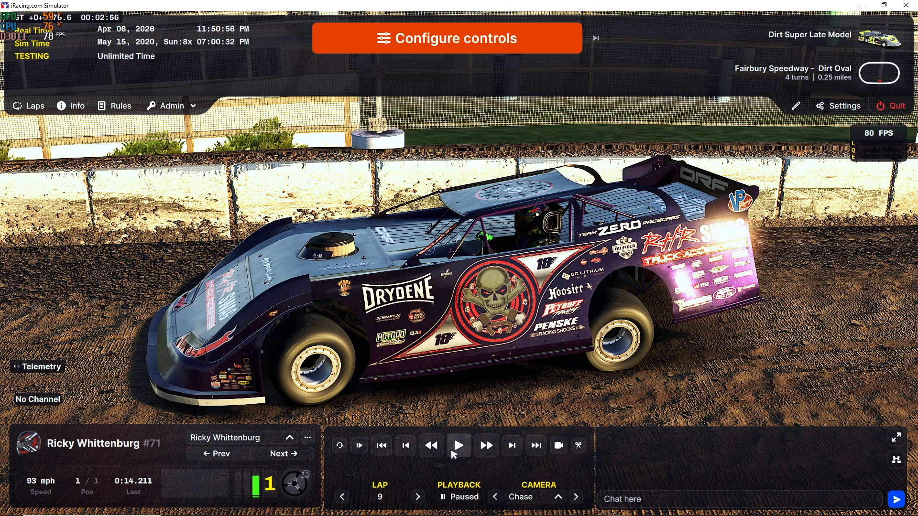
- Step the paused replay back to lap 3
click(342, 497)
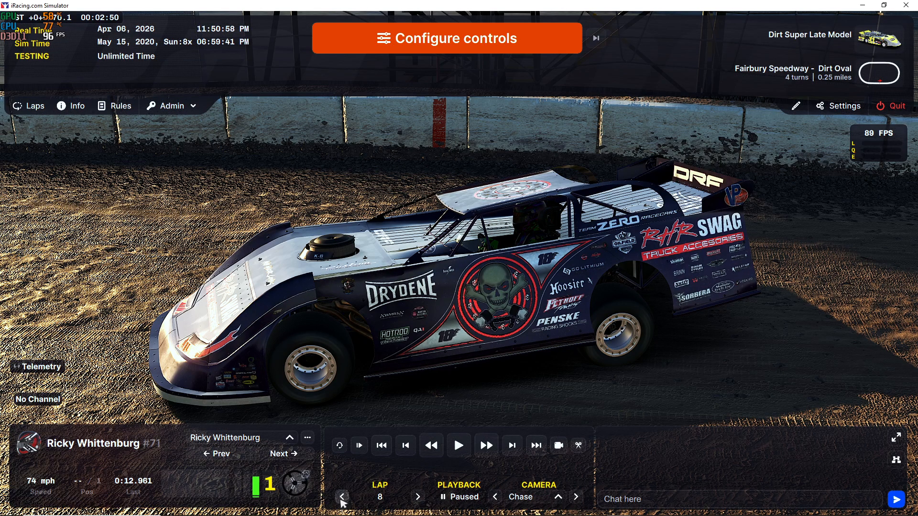
click(342, 498)
click(342, 498)
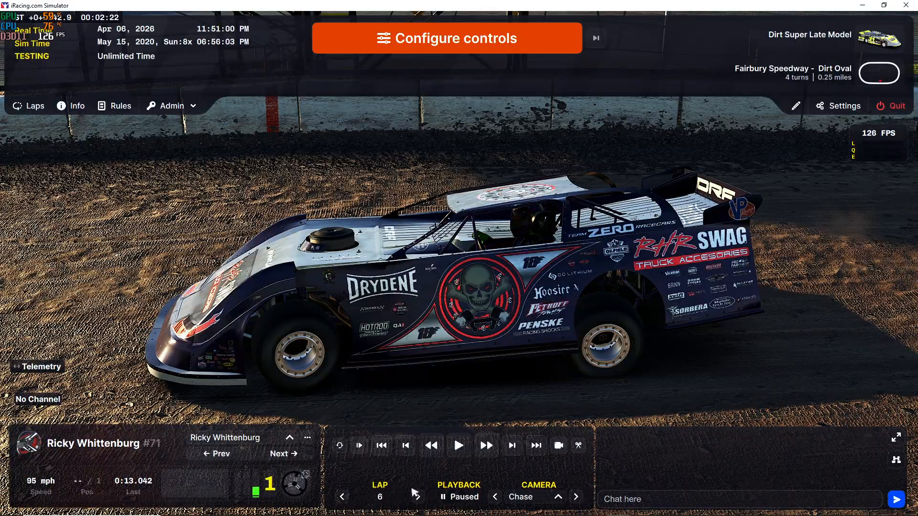
click(343, 497)
click(342, 498)
click(343, 497)
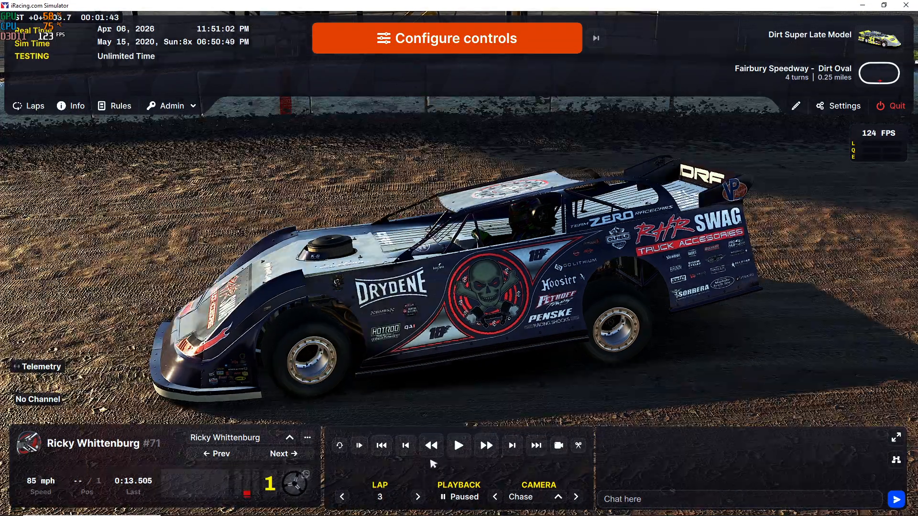
- Play the replay to inspect the refreshed paint, change to the Rear Chase camera and pause on a front side view
click(459, 446)
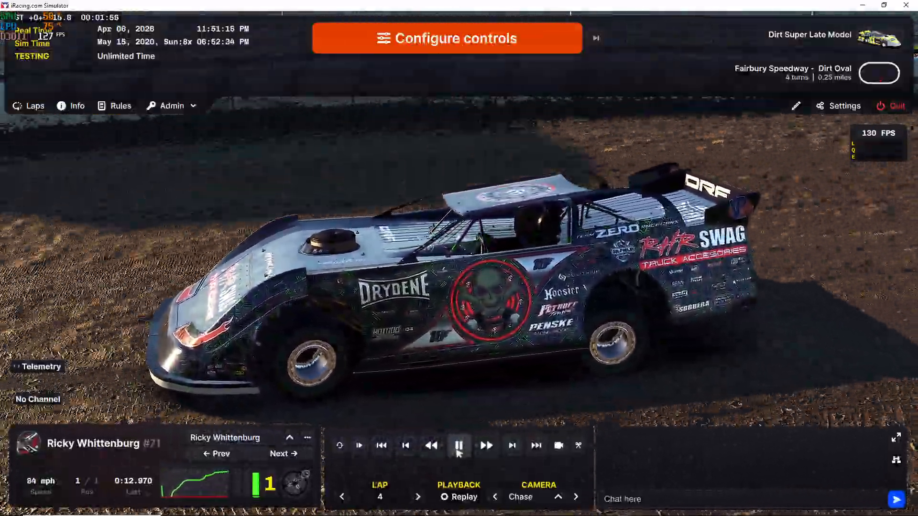
click(458, 445)
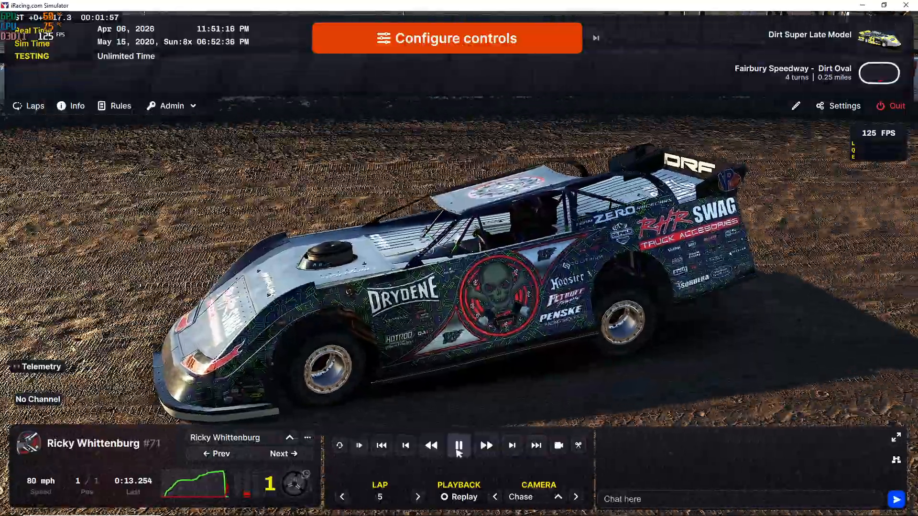
key(c)
key(c)
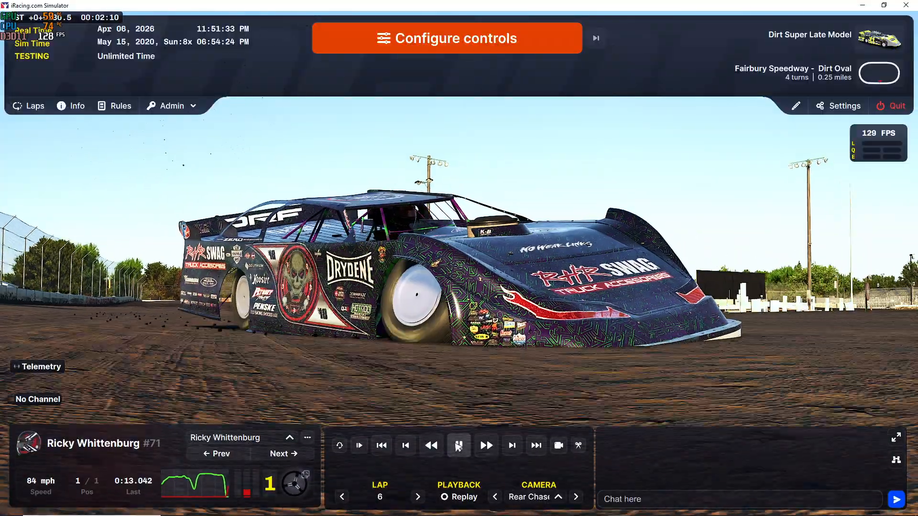
click(458, 446)
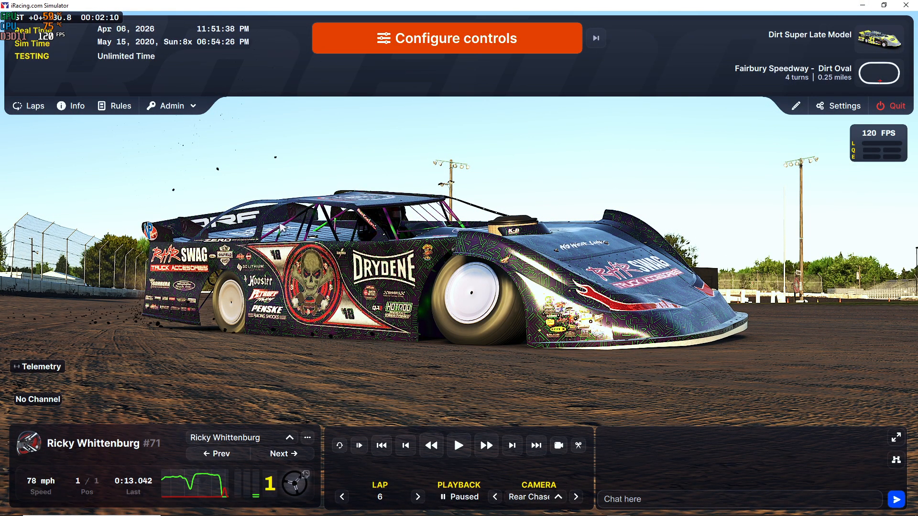
- Switch to Shokker Paint Booth and set the 3rd base overlay's hue to 0° and brightness to 0
key(alt+Tab)
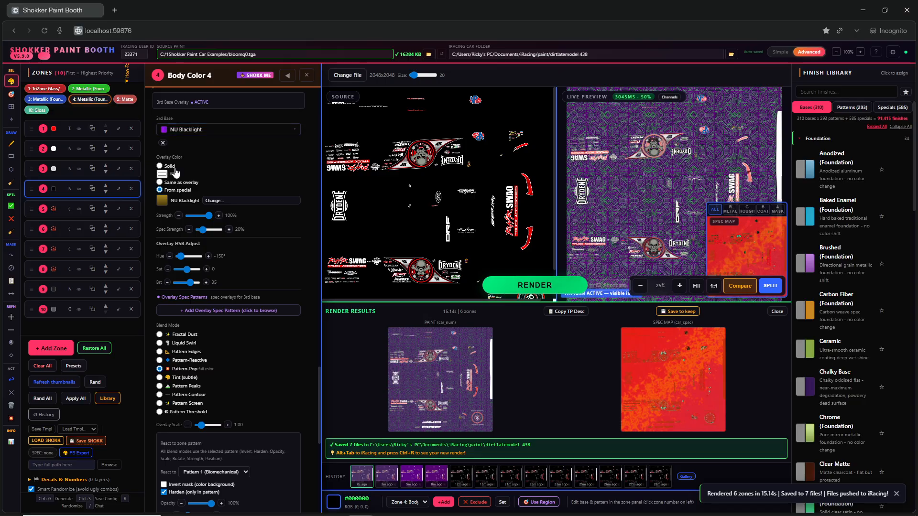
click(183, 257)
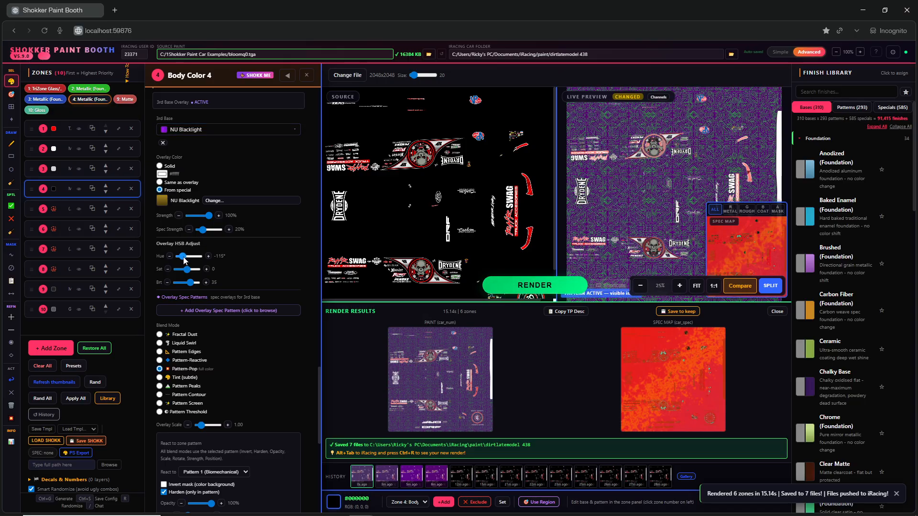
drag(188, 261, 190, 262)
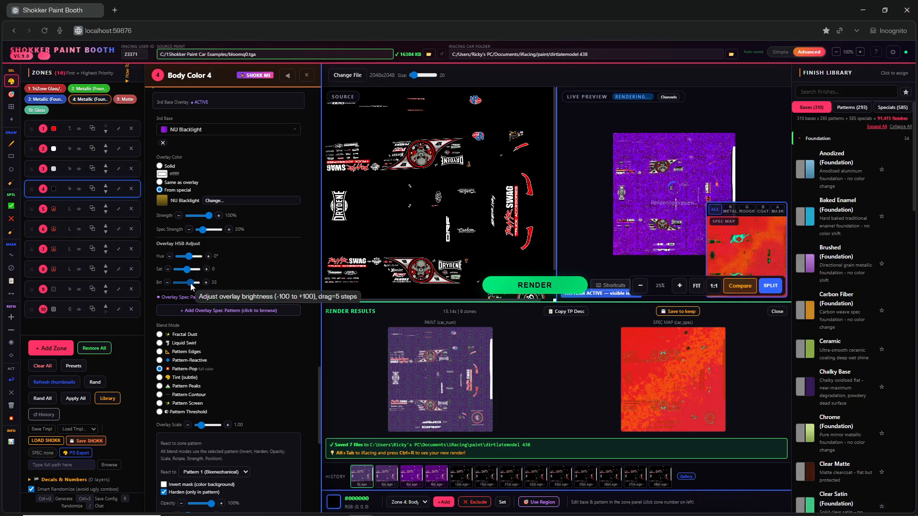
drag(191, 286, 186, 286)
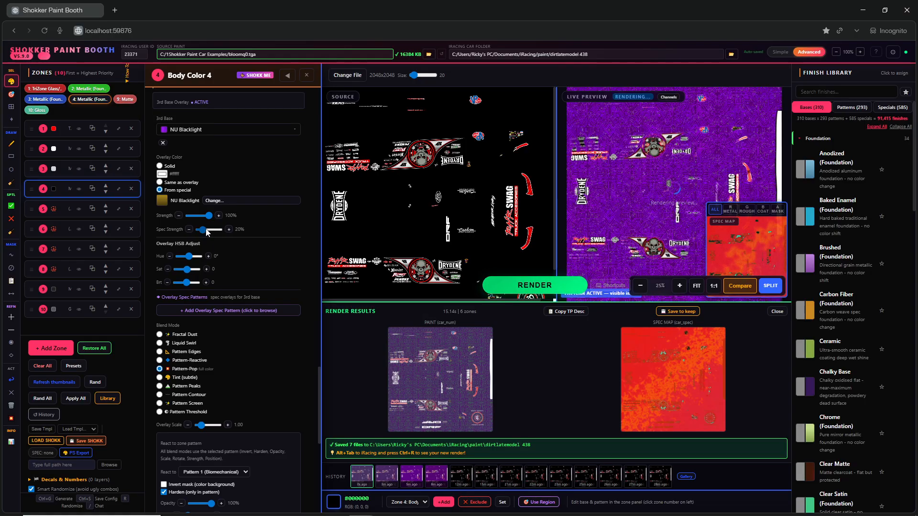
- Set the 3rd base overlay's spec strength to 45% and strength to 20%, and render the paint
drag(207, 233, 209, 232)
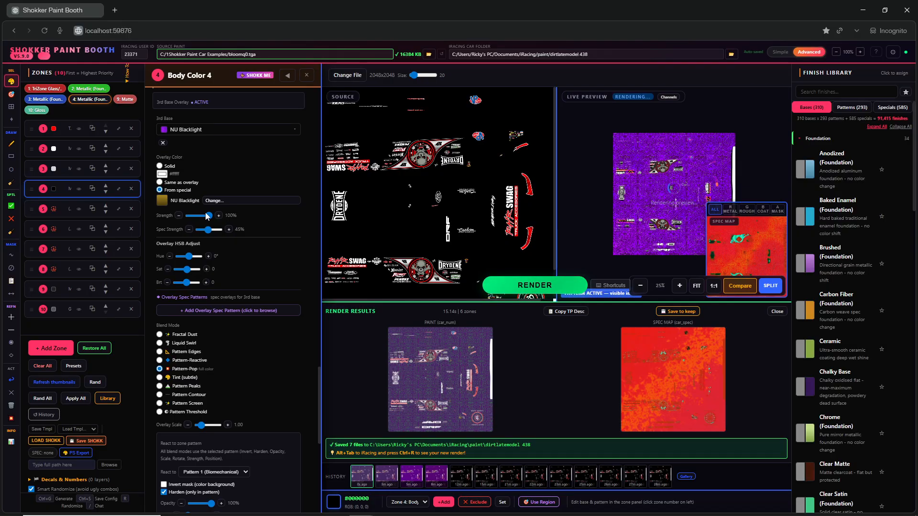
drag(209, 215, 198, 217)
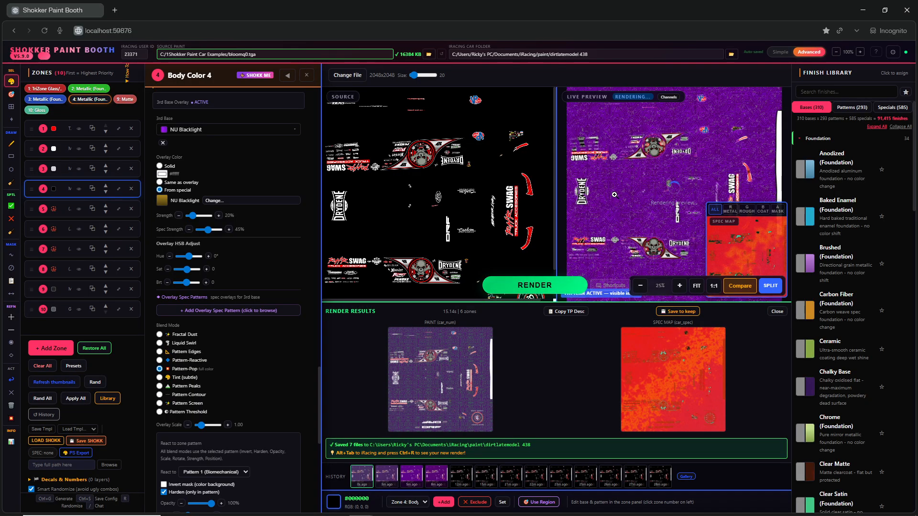
click(539, 286)
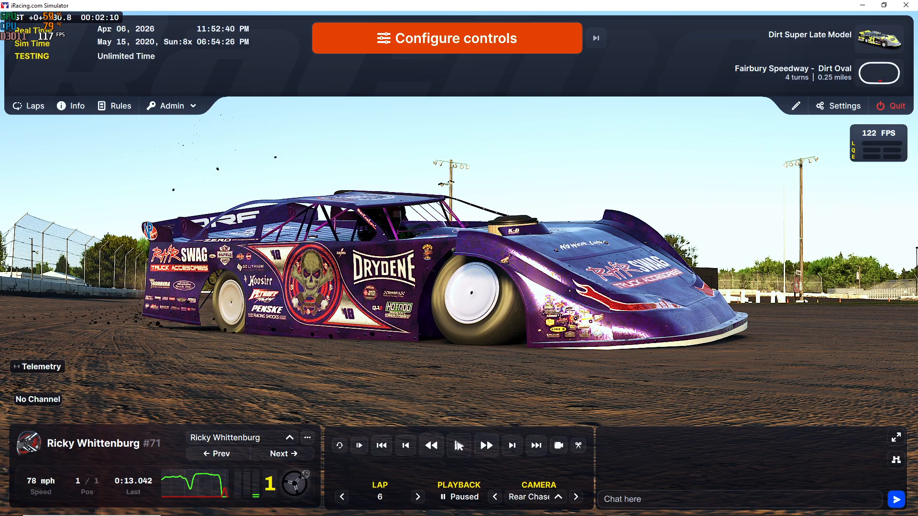
- Play the replay in iRacing, examine the new finish from the Far Chase and Chase cameras, and pause
click(458, 446)
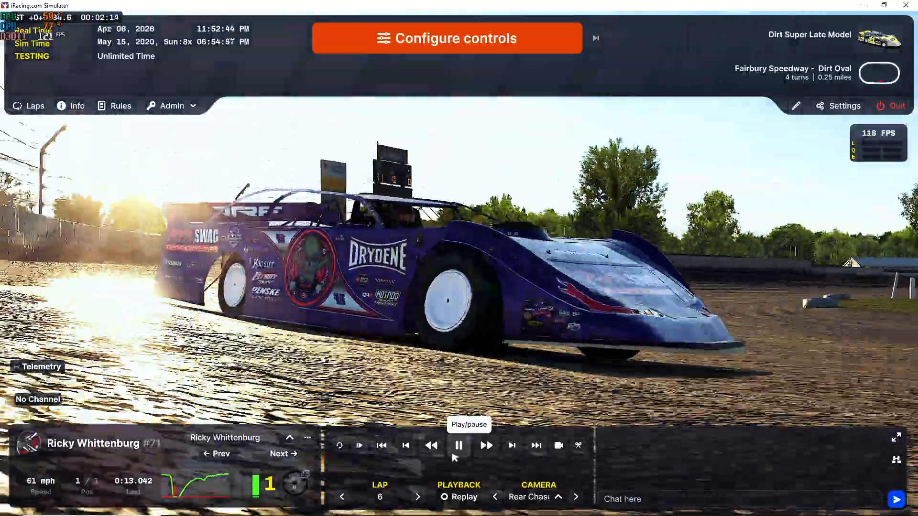
key(shift+c)
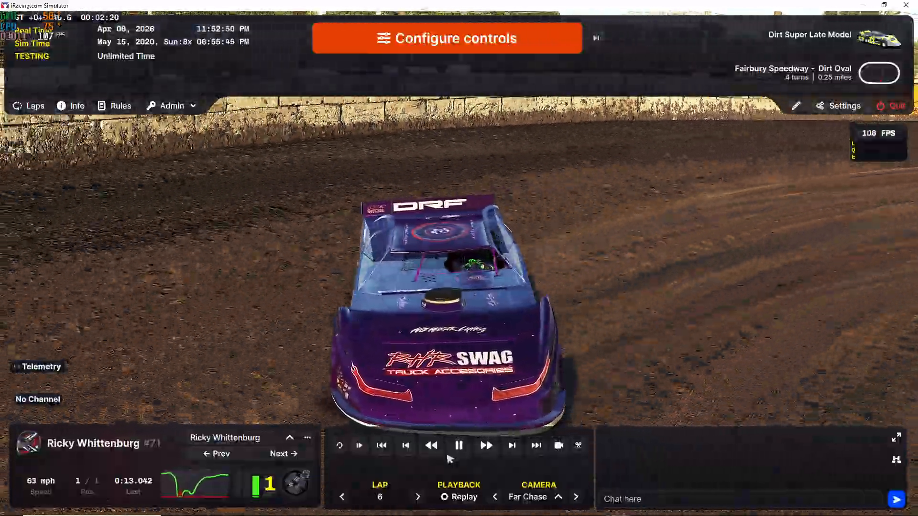
key(shift+c)
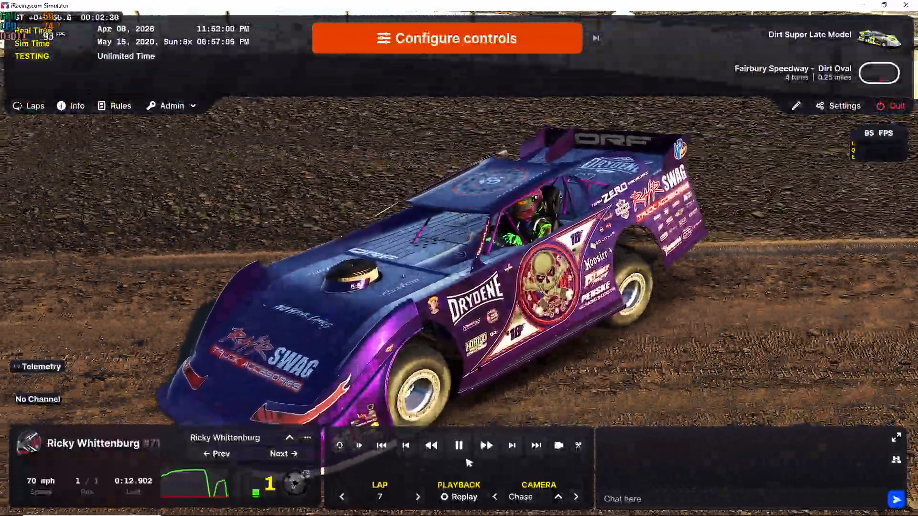
click(459, 445)
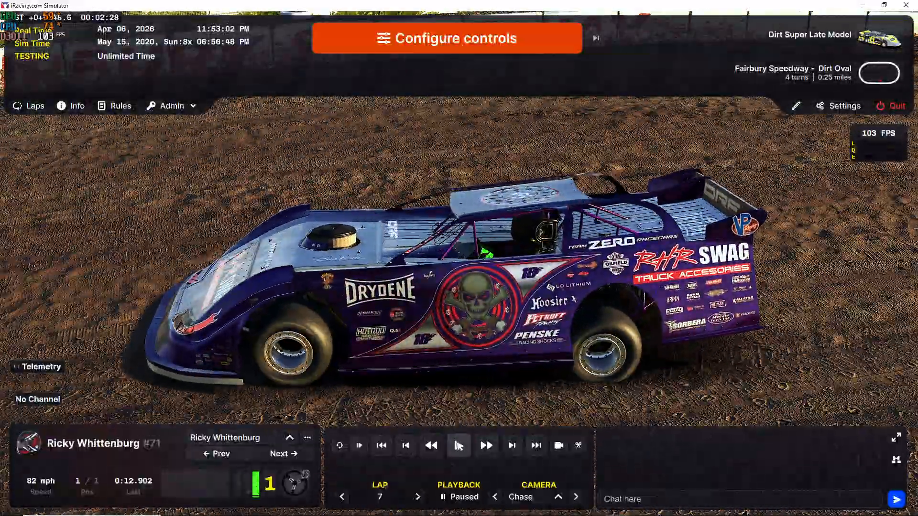
- Examine the finish in 1/12x slow motion from the Far Chase and Rear Chase cameras, resume normal playback and pause
click(360, 446)
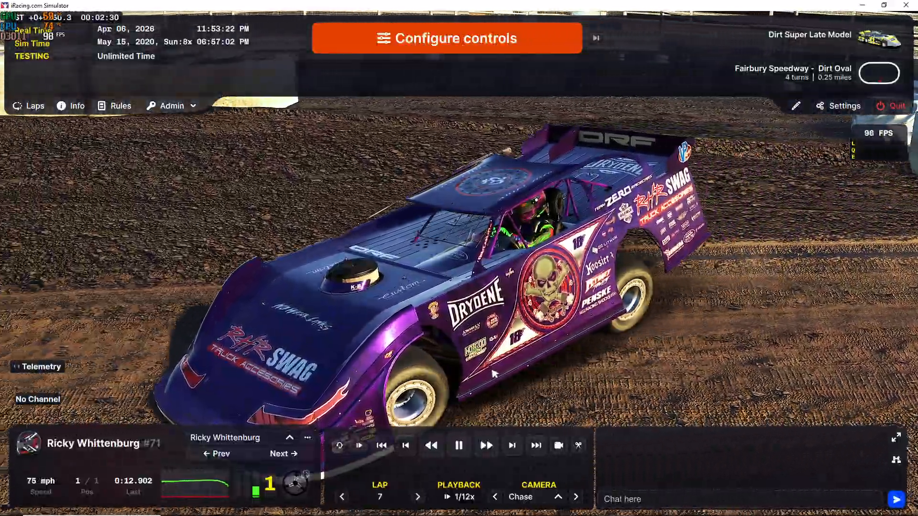
key(c)
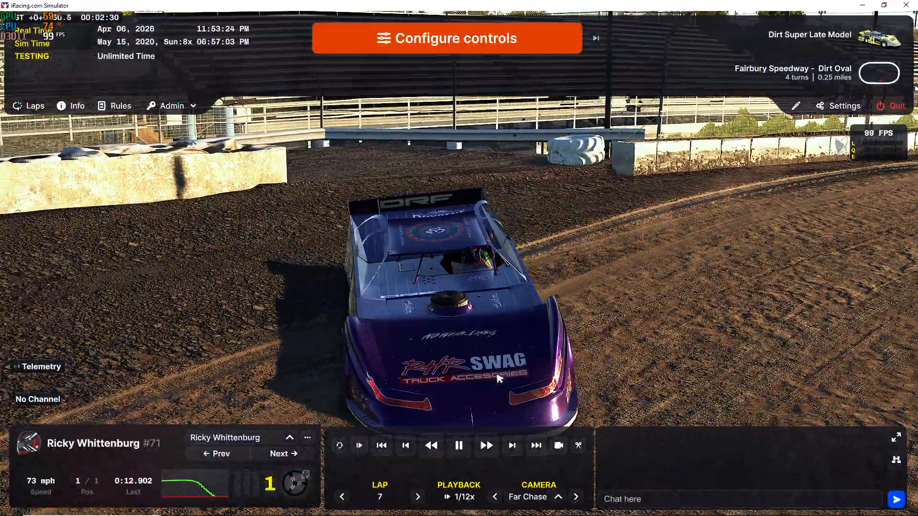
key(c)
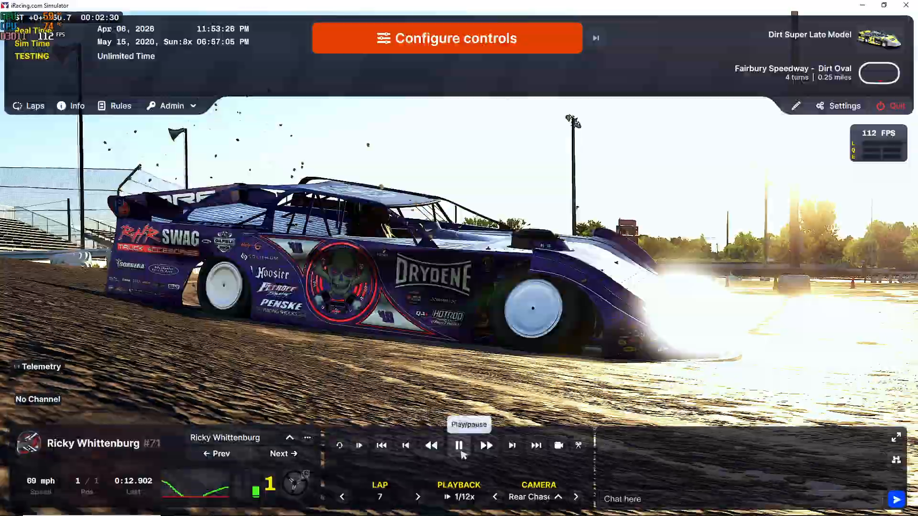
click(461, 455)
click(461, 456)
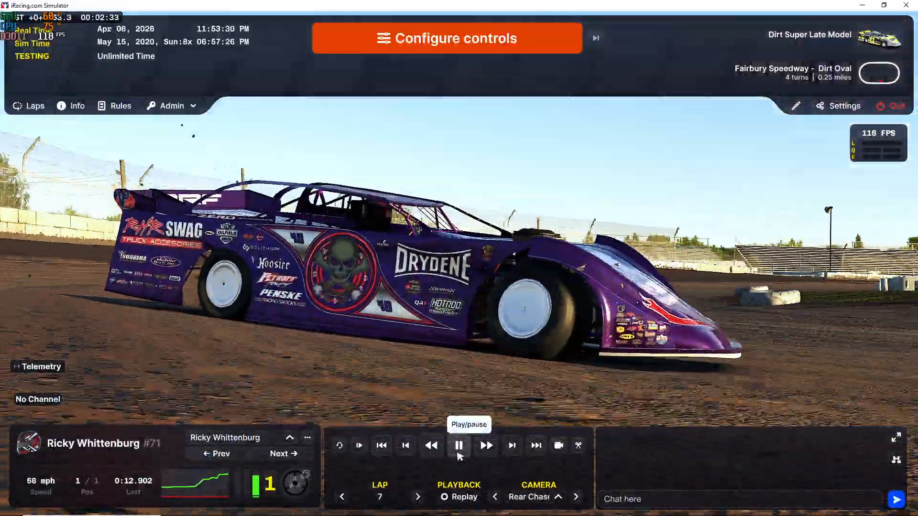
click(404, 443)
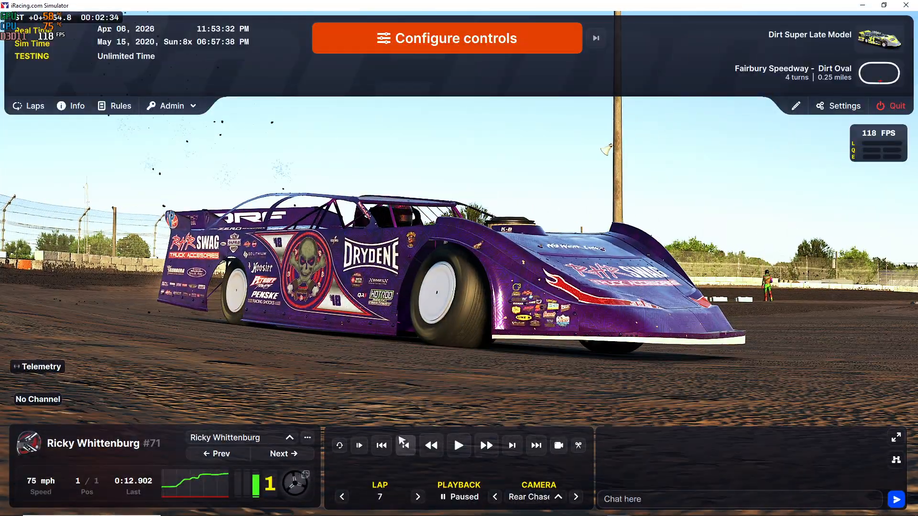
- Switch to Shokker Paint Booth and clear the NU Blacklight finish from Body Color 4's 3rd base overlay
key(alt+Tab)
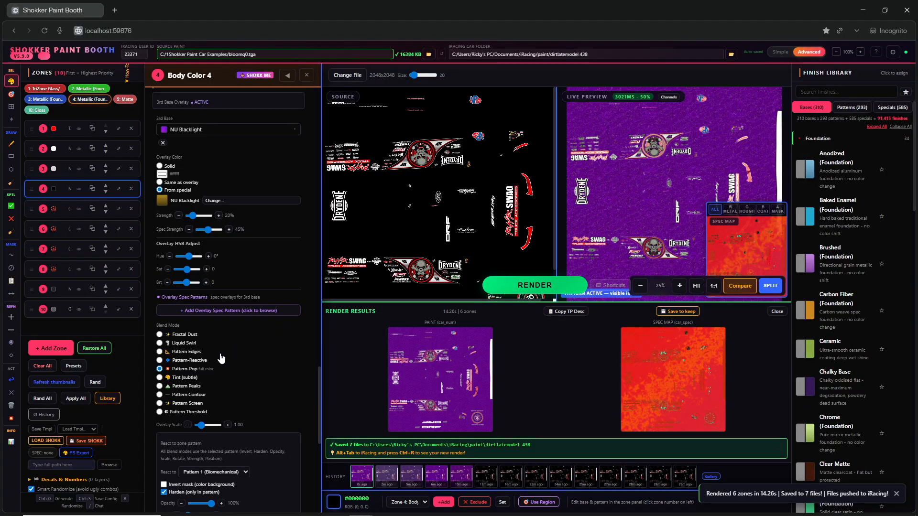
scroll(288, 156, up, 1)
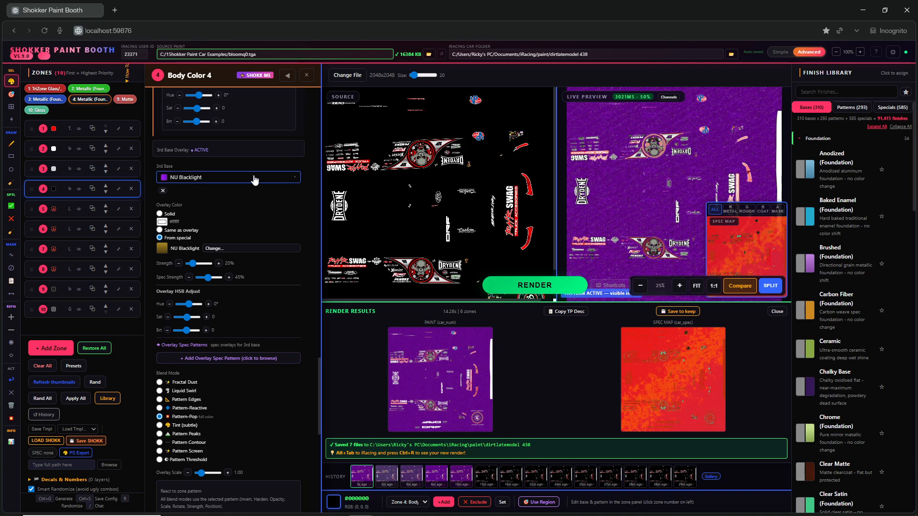
scroll(262, 210, up, 1)
click(271, 226)
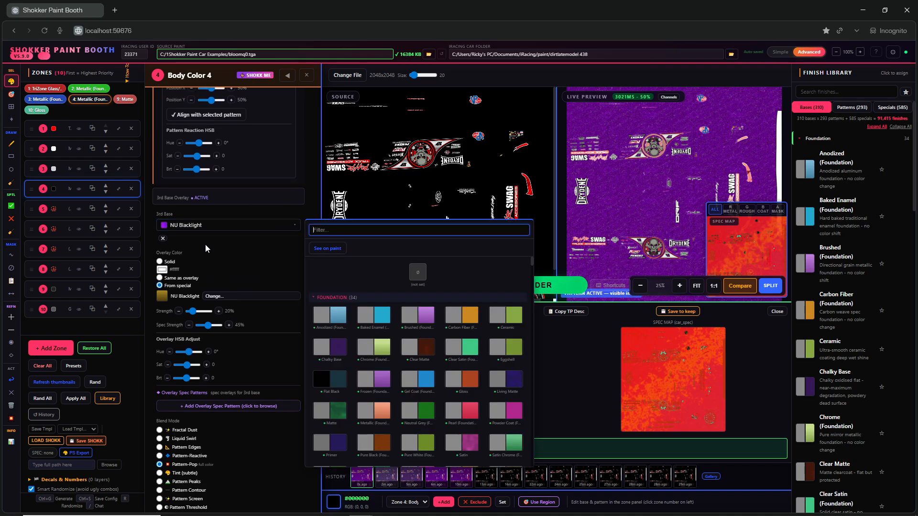
click(163, 239)
- Replace the zone's Biomechanical Pattern 1 with None (Base Only)
scroll(247, 306, up, 8)
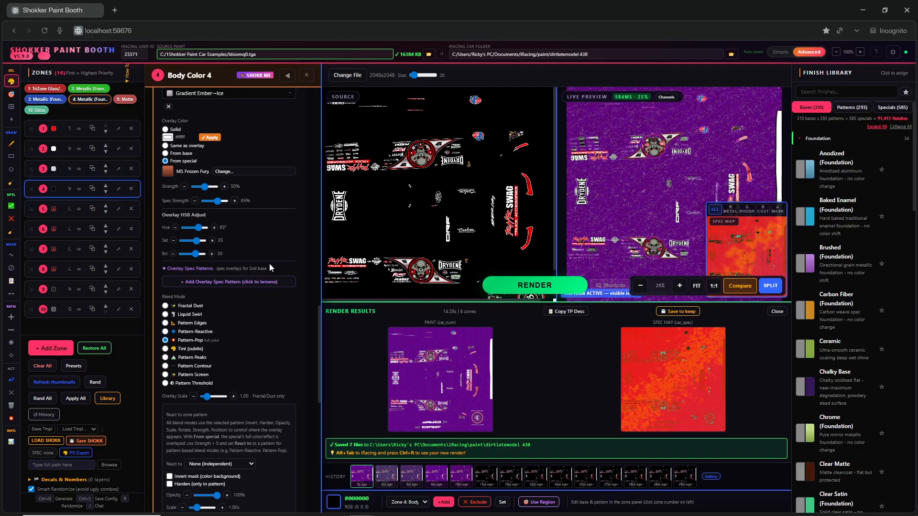
scroll(268, 263, up, 5)
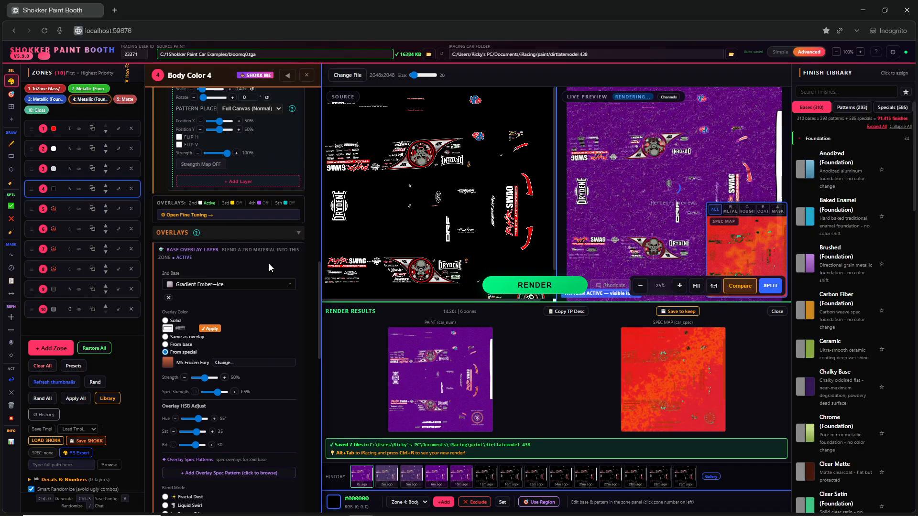
scroll(269, 263, up, 3)
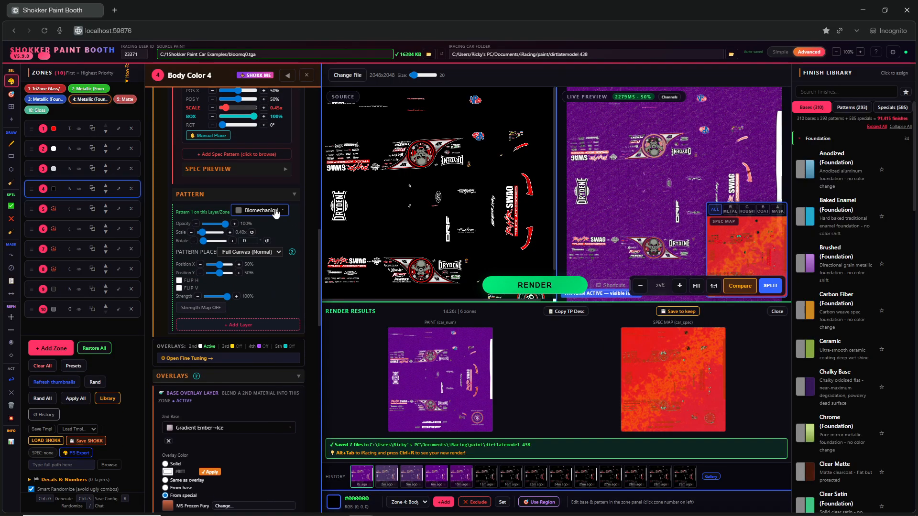
click(275, 211)
click(410, 259)
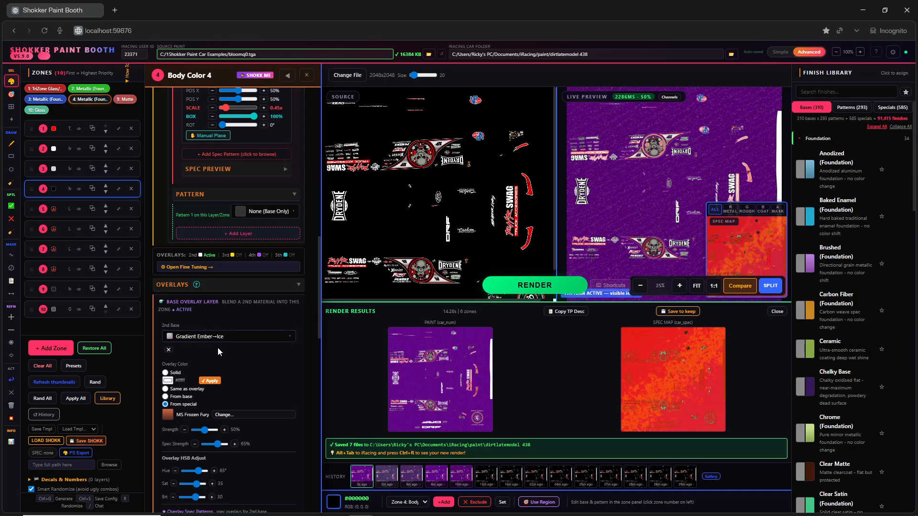
- Lower the Gradient Ember→Ice 2nd base overlay's strength to 20%
scroll(219, 352, down, 2)
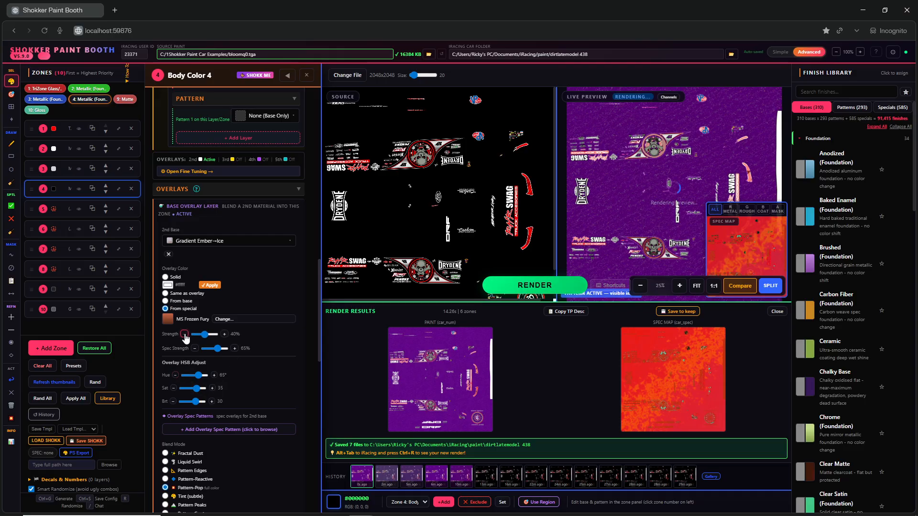
click(184, 334)
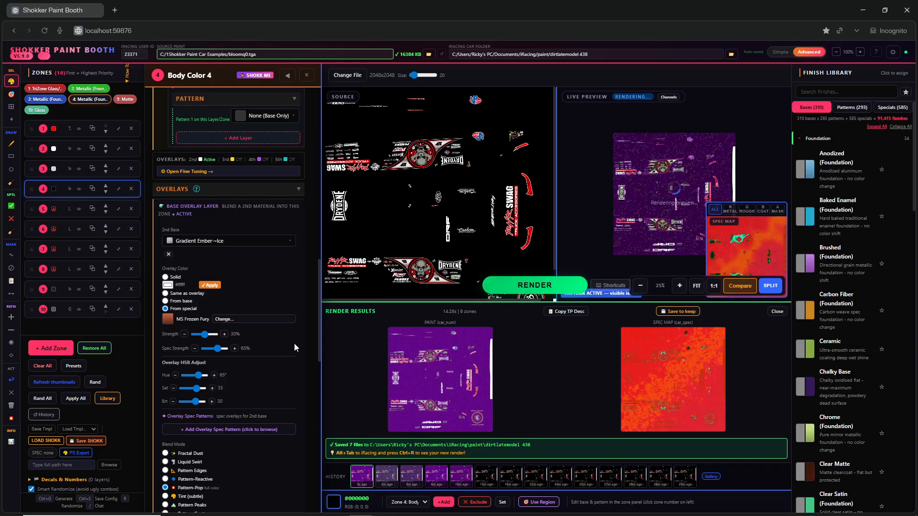
- Render the updated finish, switch to iRacing and play the replay from the Chase camera
click(537, 285)
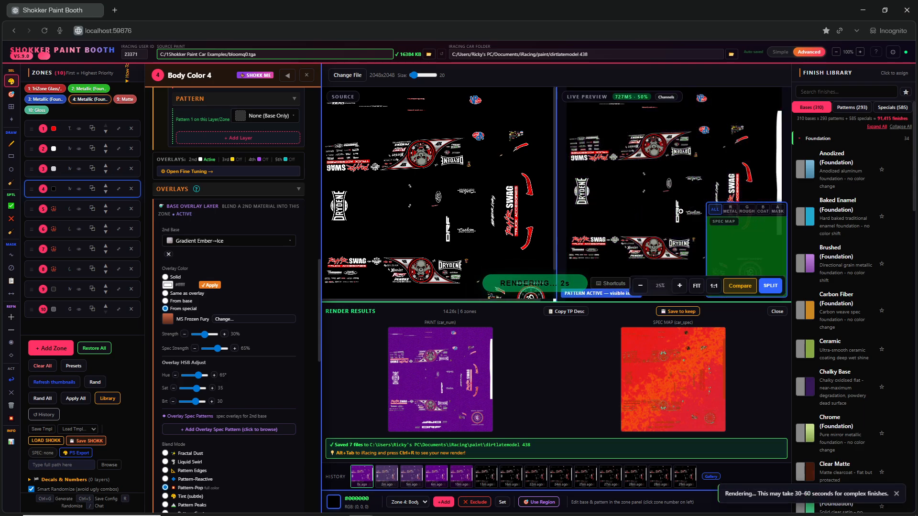
key(alt+Tab)
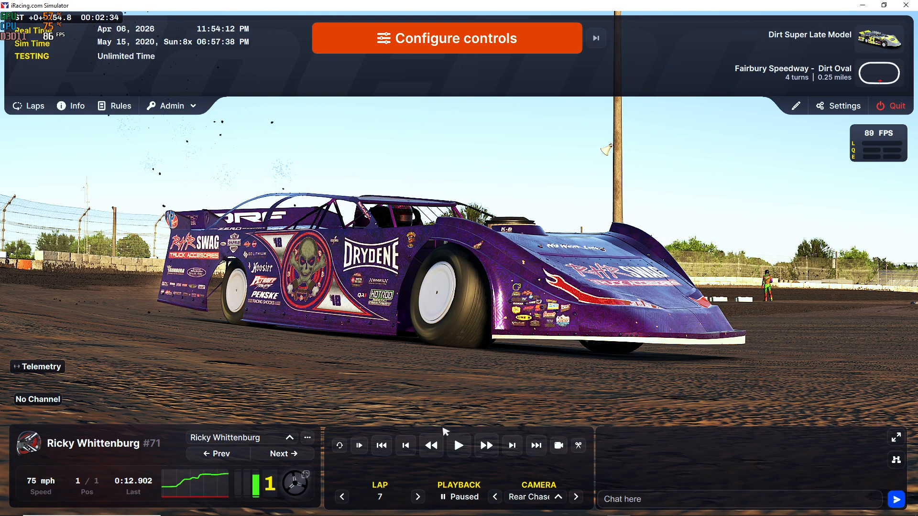
key(shift+c)
key(shift+c)
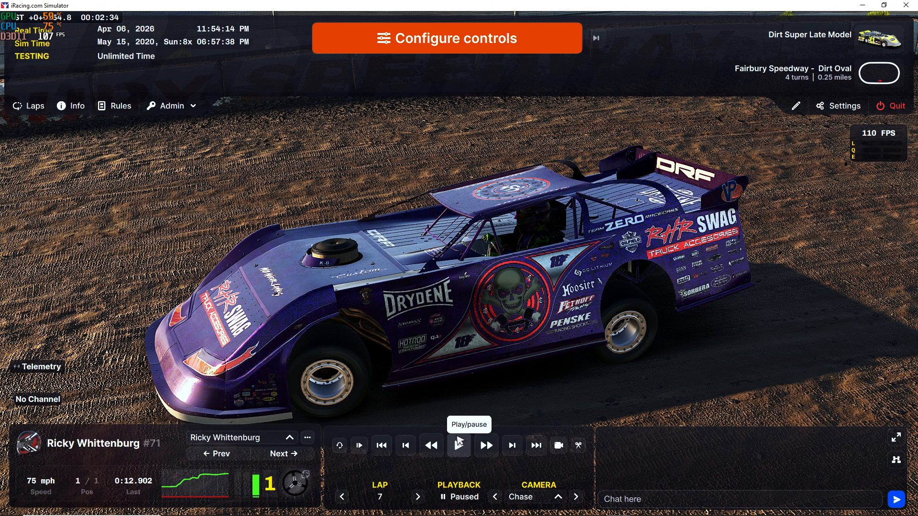
click(453, 445)
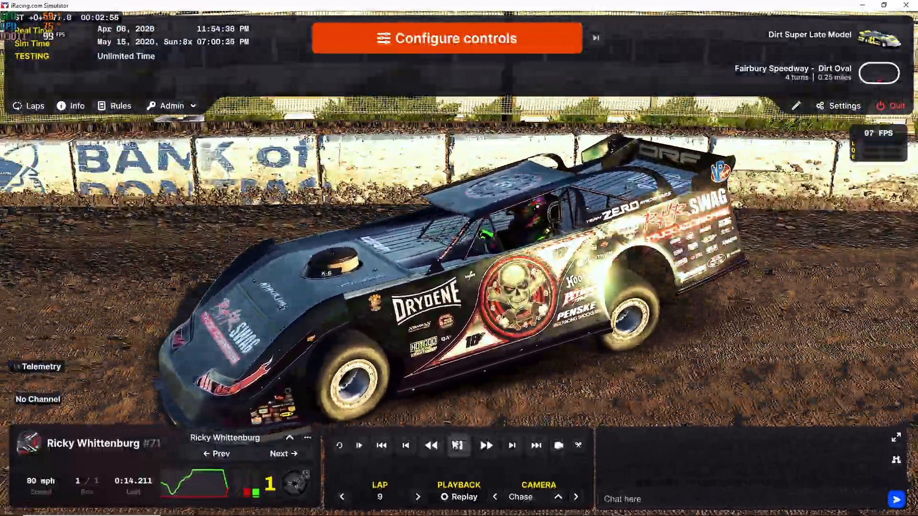
- Rewind the replay slightly and examine the car's finish in 1/12x slow motion from the Chase camera
click(457, 445)
click(438, 443)
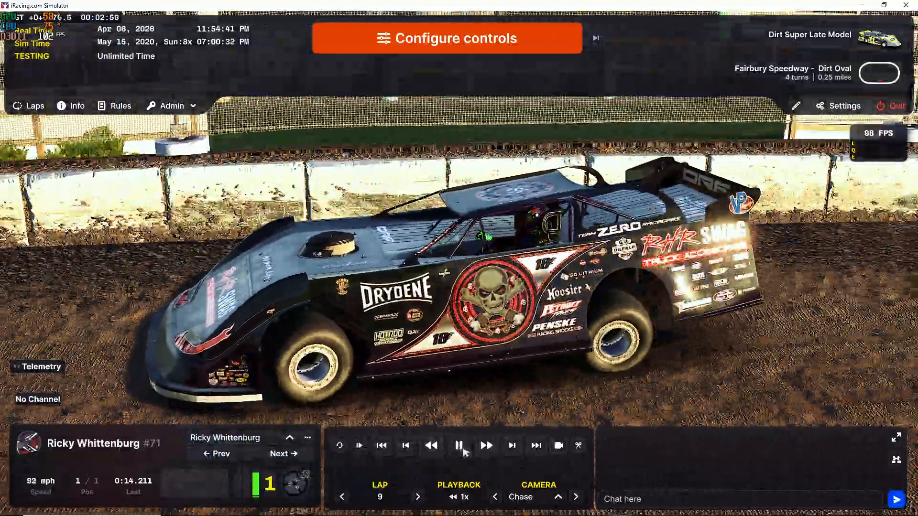
click(460, 446)
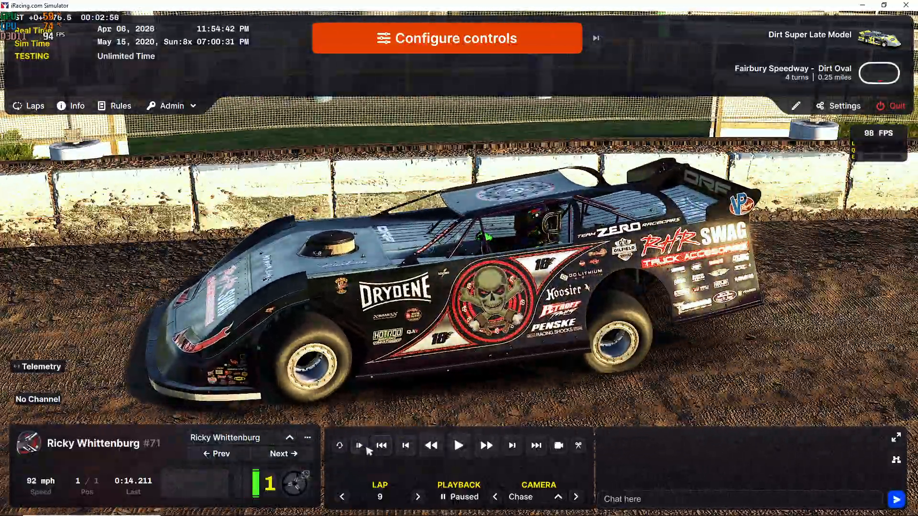
click(359, 446)
click(359, 447)
click(359, 447)
click(360, 448)
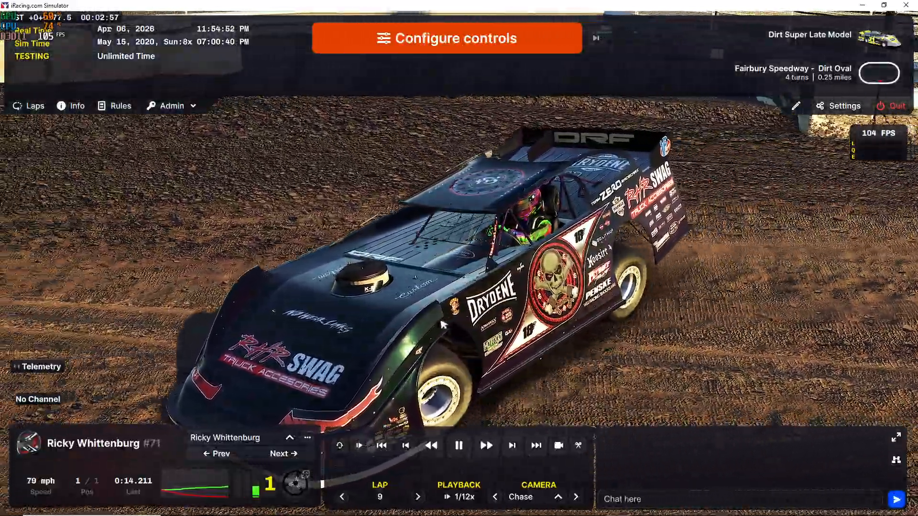
- Switch to Shokker Paint Booth, render the finish again and return to iRacing
key(alt+Tab)
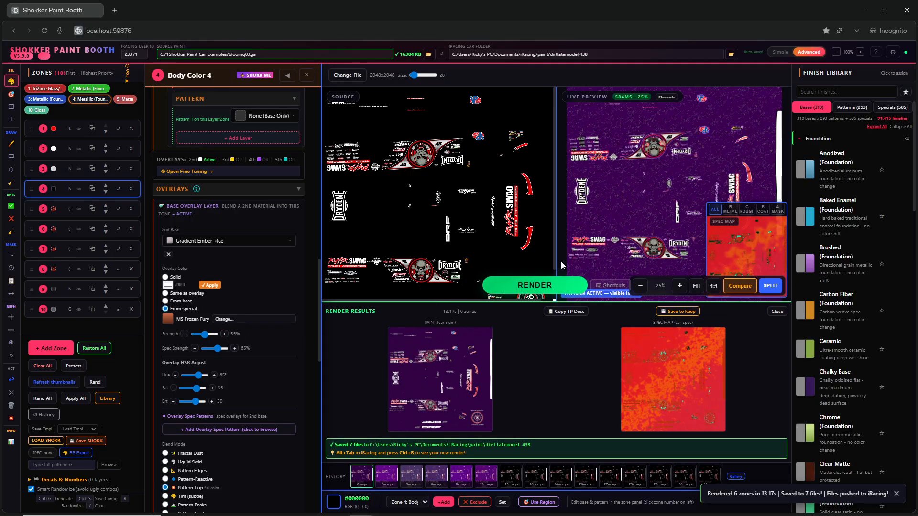
click(525, 286)
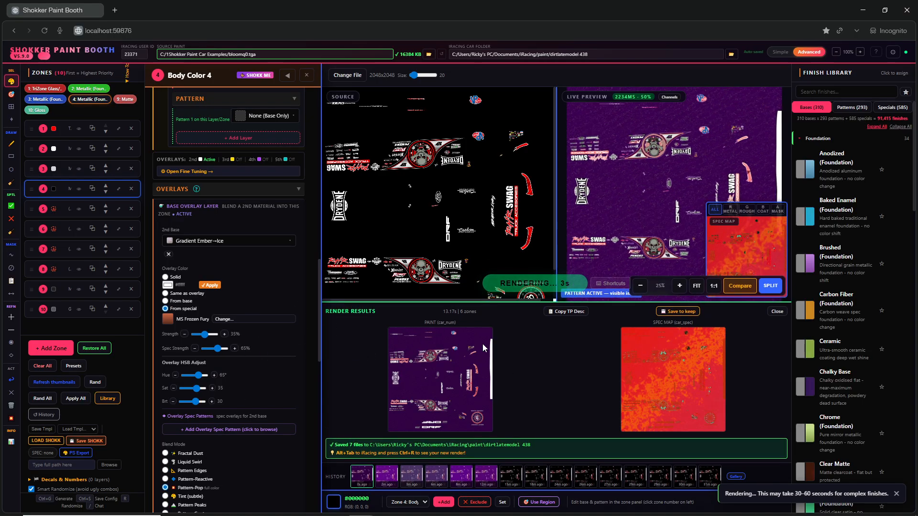
key(alt+Tab)
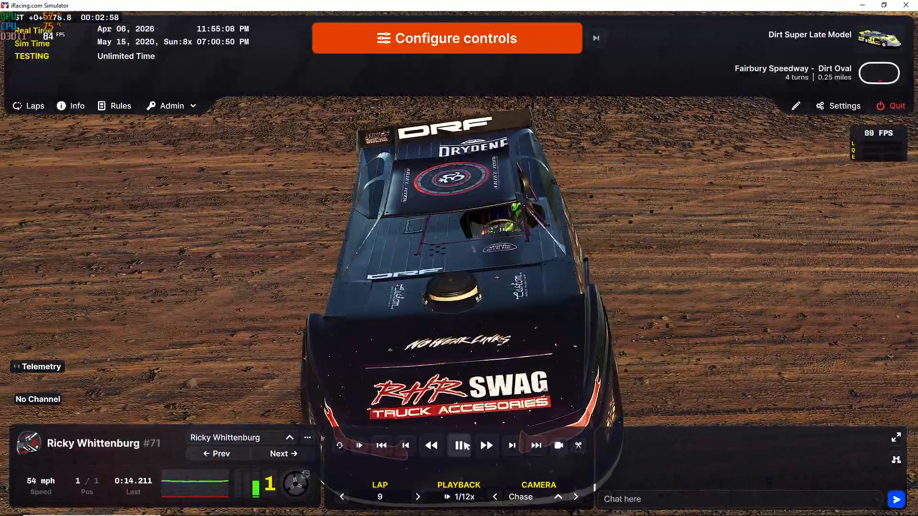
- Examine the finish in the replay from the Far Chase, Rear Chase and Chase cameras, including 1/12x slow motion, and pause
click(465, 447)
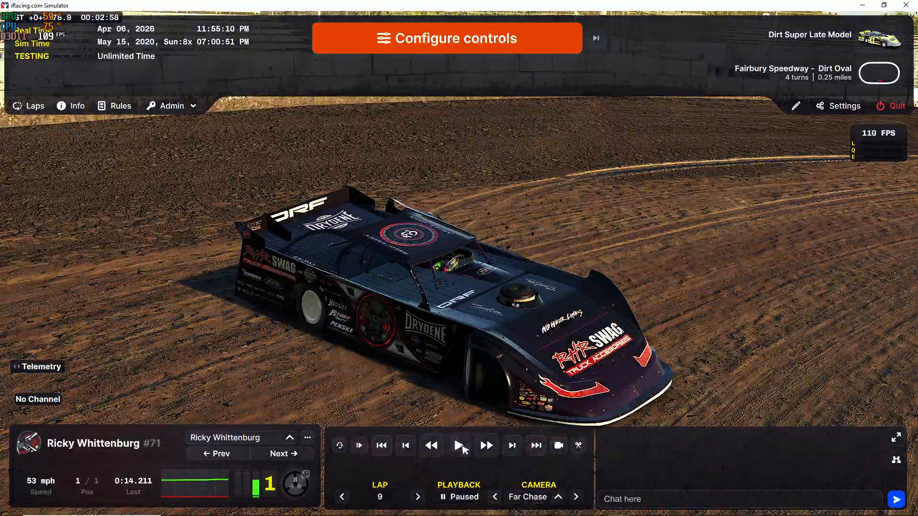
click(460, 447)
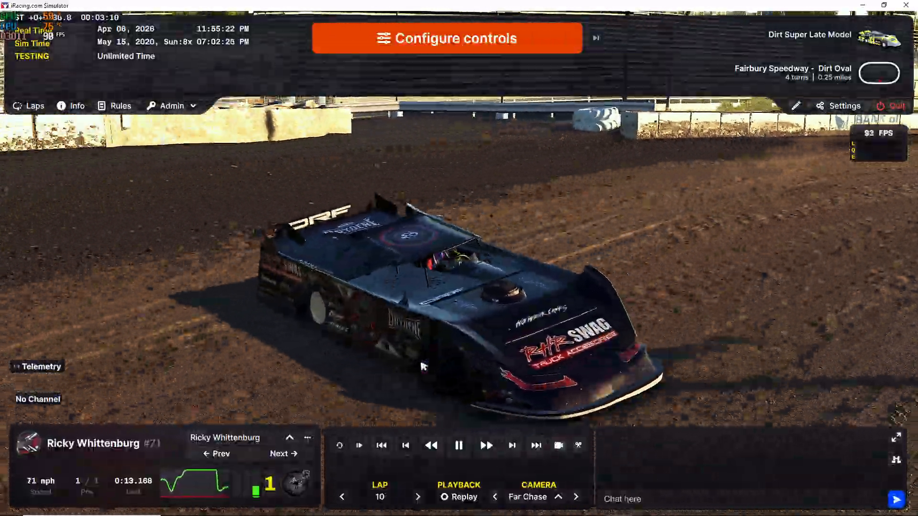
key(c)
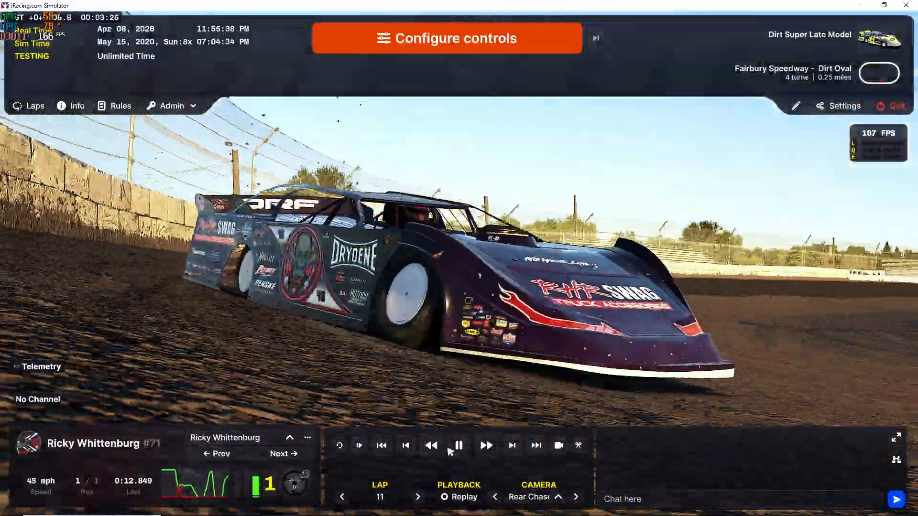
key(shift+c)
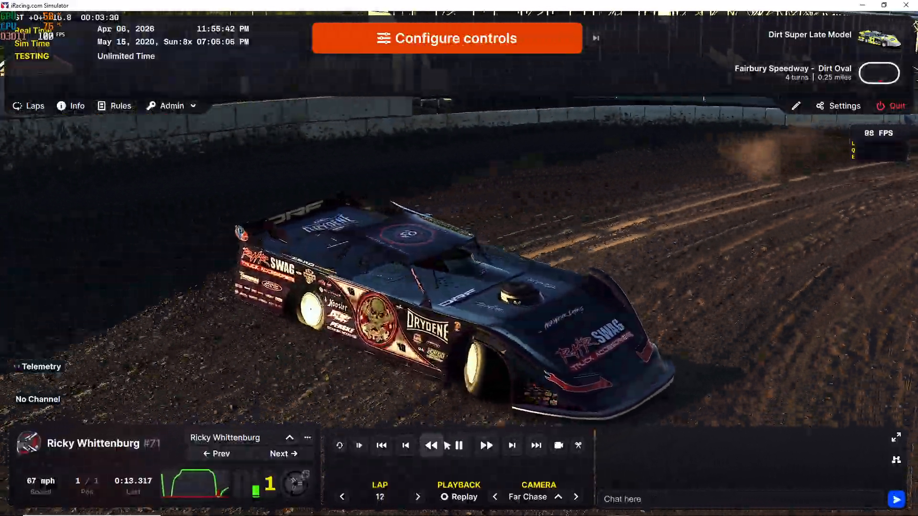
key(shift+c)
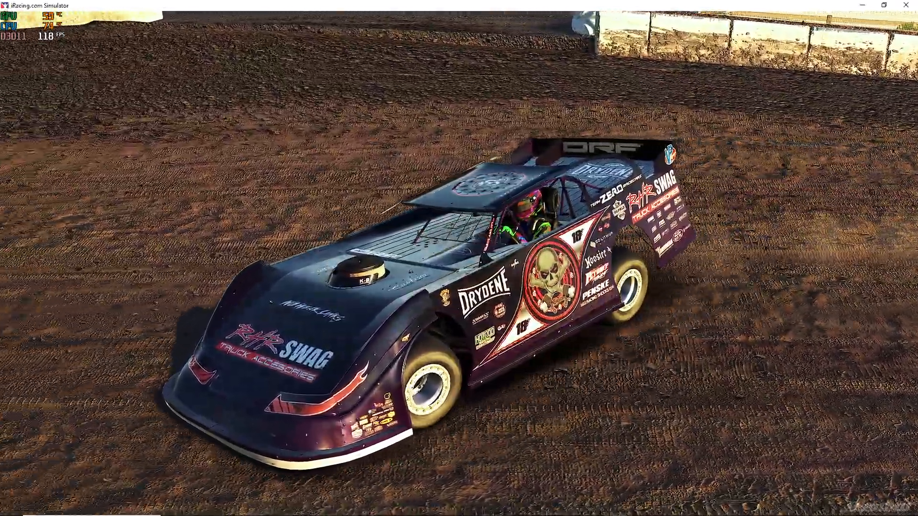
key(space)
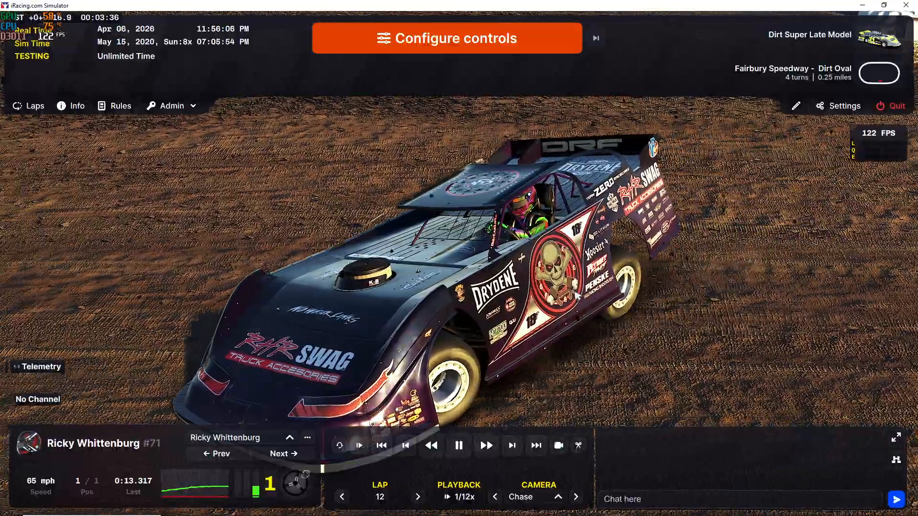
key(space)
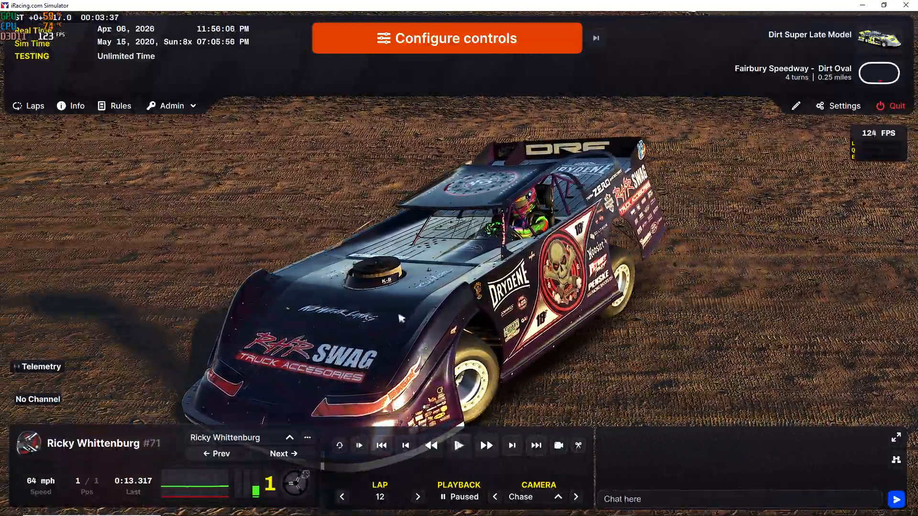
- In Shokker Paint Booth, set the 2nd base overlay's hue to -130°, render the finish and return to iRacing
key(alt+Tab)
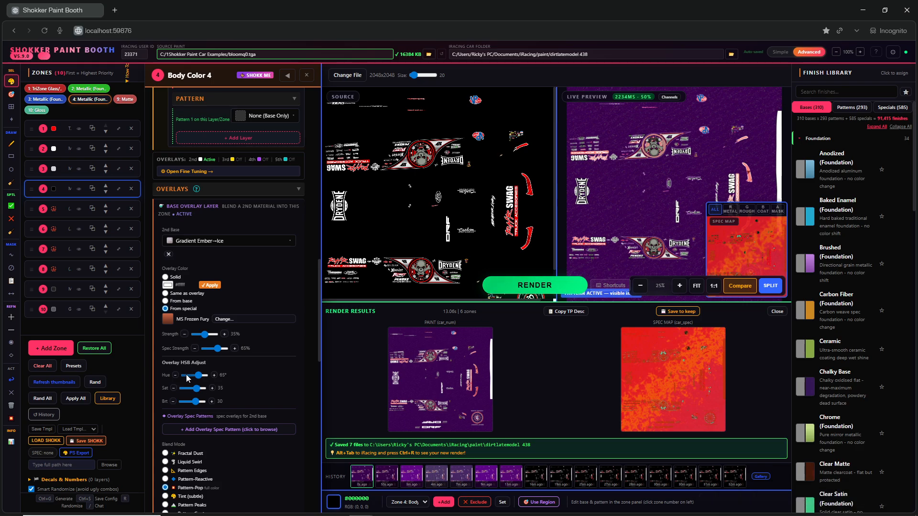
click(188, 375)
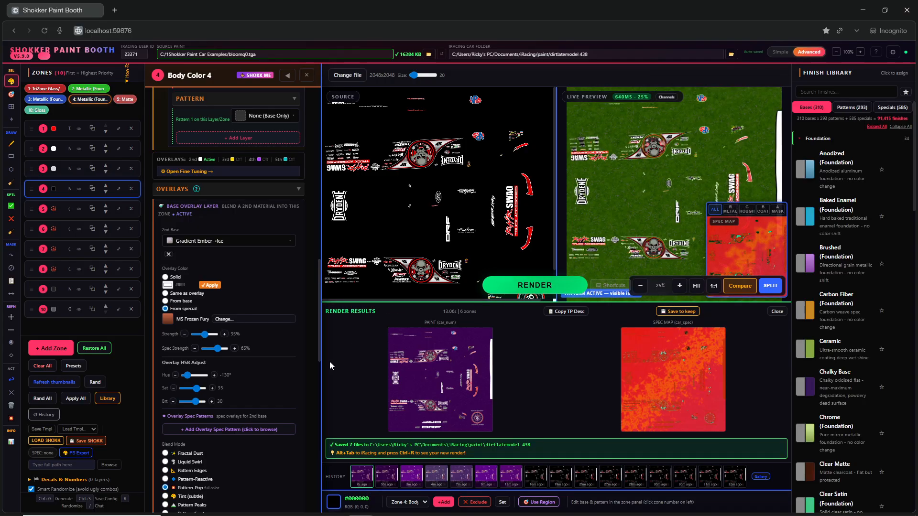
click(507, 287)
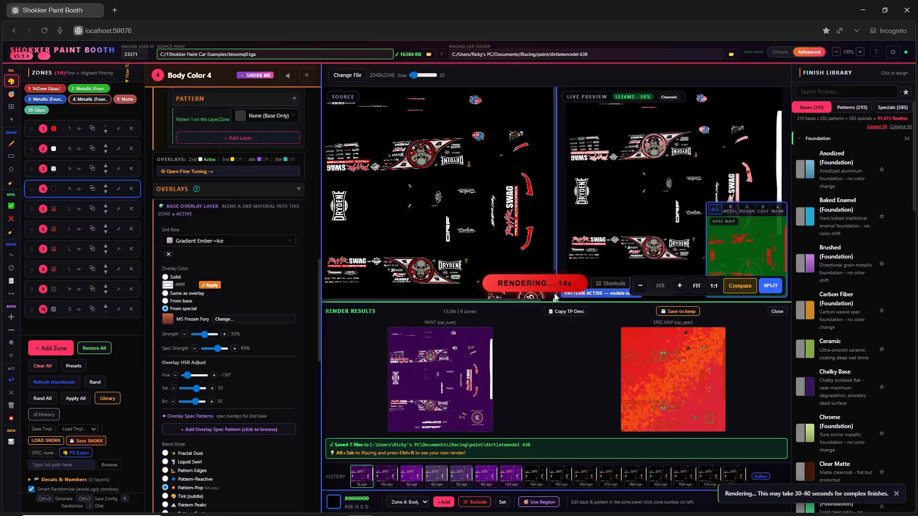
key(alt+Tab)
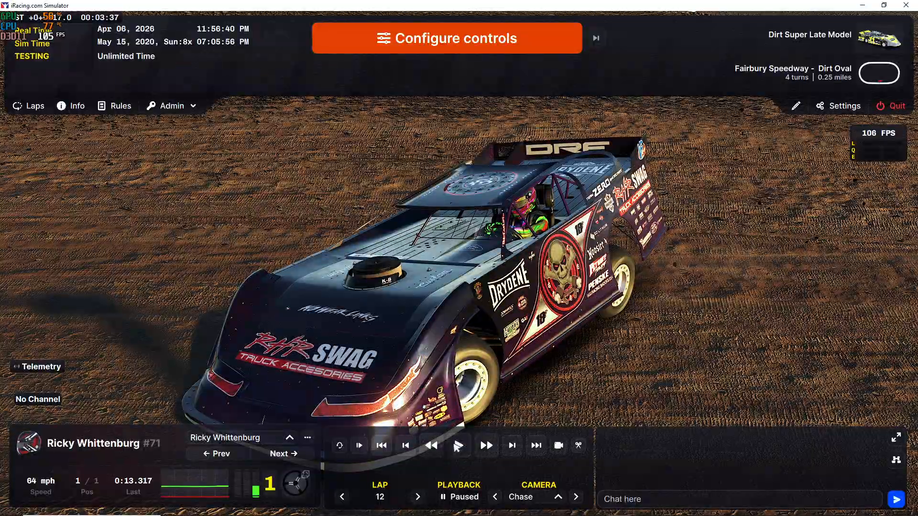
- Play the replay to examine the rendered car from the Chase, Far Chase and Blimp cameras, and pause
click(457, 446)
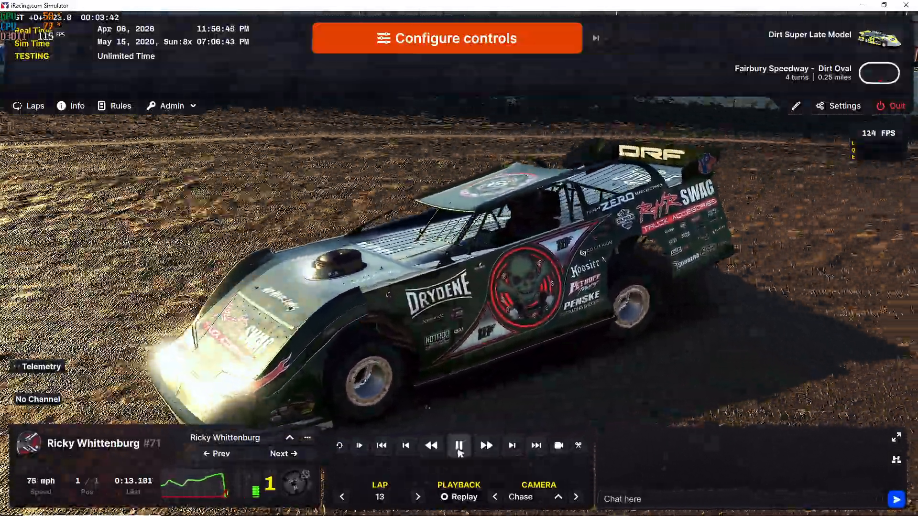
key(c)
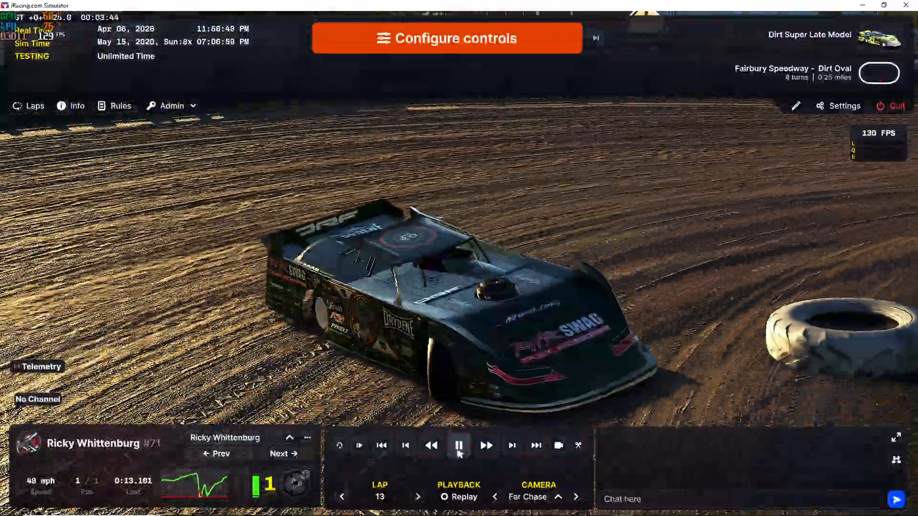
key(c)
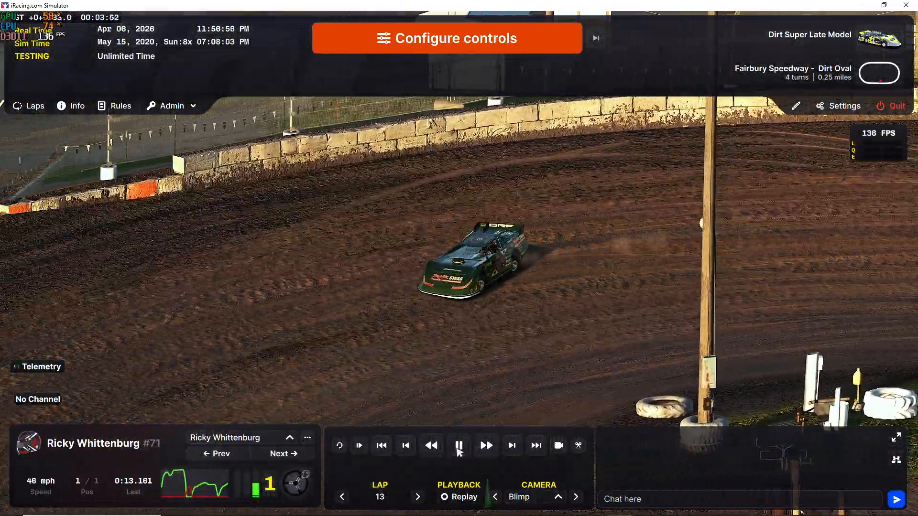
click(459, 445)
- Switch to Shokker Paint Booth and change the 2nd base overlay's special color source to SHOKK Aurora
key(alt+Tab)
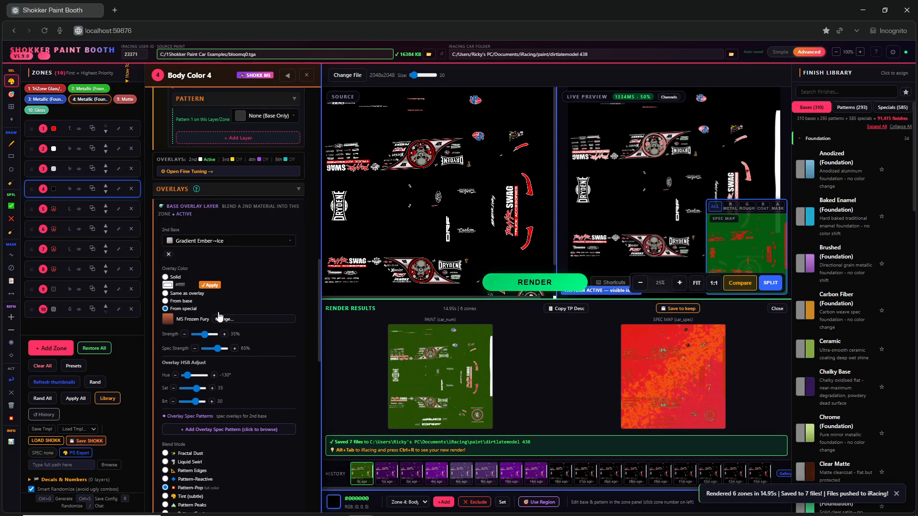
click(229, 320)
scroll(450, 430, down, 10)
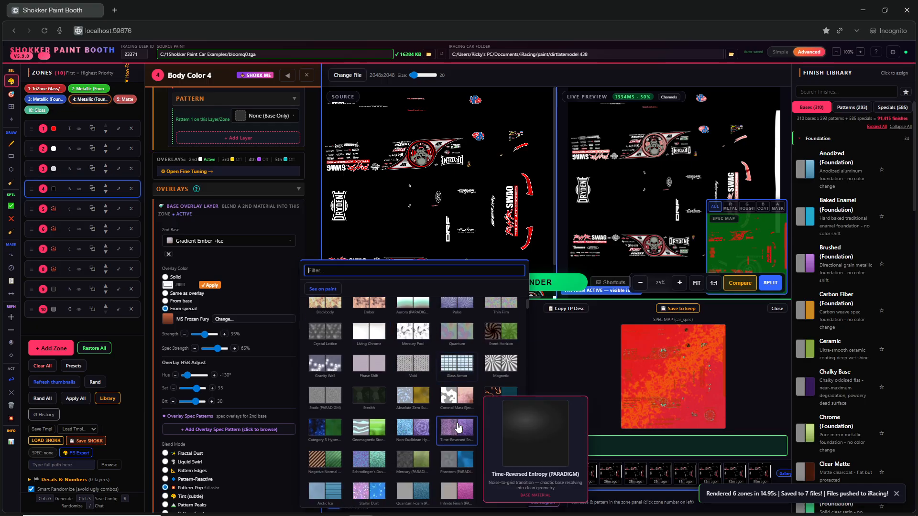
scroll(450, 430, down, 5)
mouse_move(468, 447)
scroll(471, 451, down, 3)
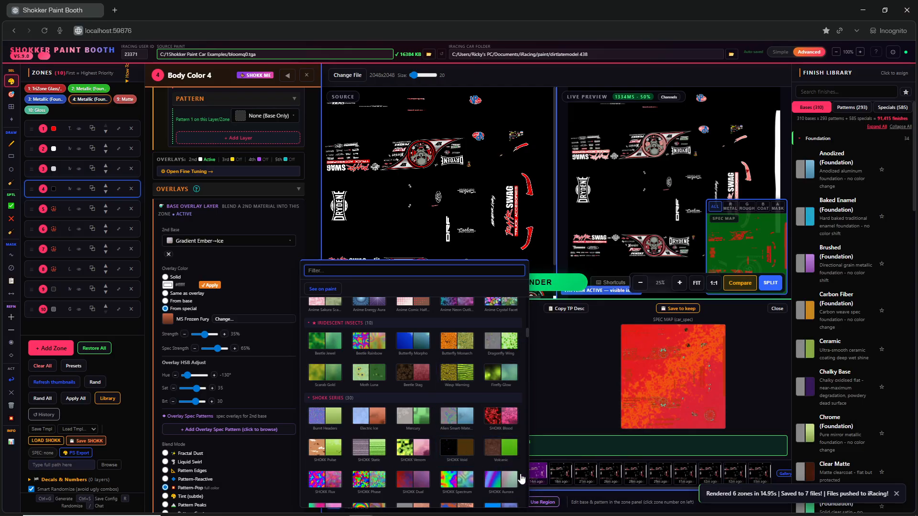
click(498, 485)
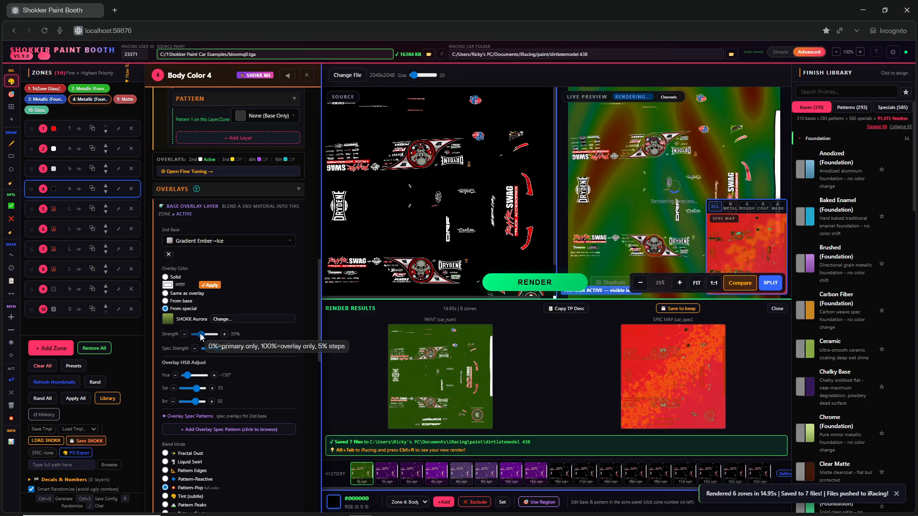
- Set the overlay's strength to 60%, hue to 5° and saturation to 10, render the finish and switch to iRacing
drag(201, 337, 207, 336)
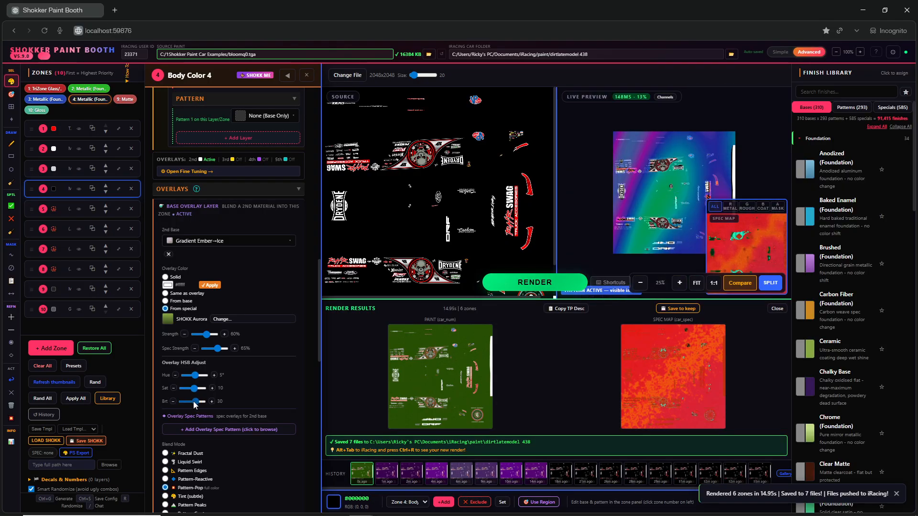
click(529, 285)
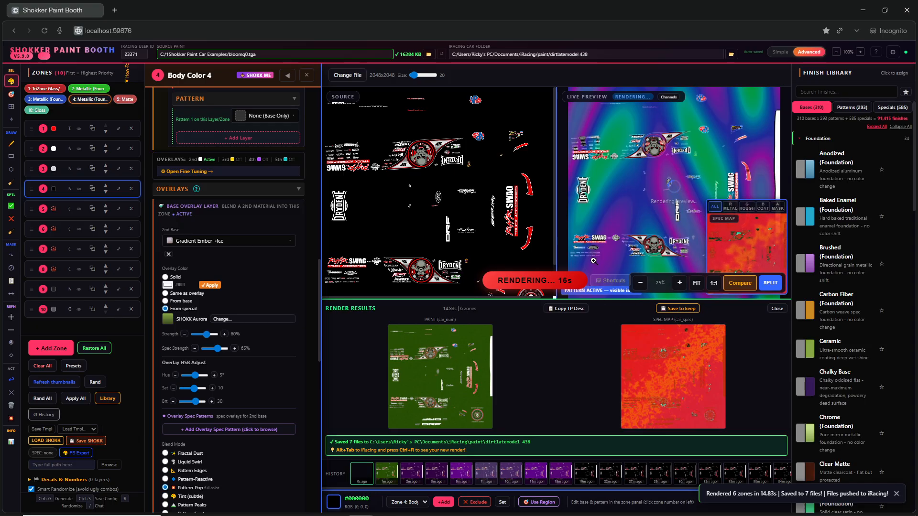
key(alt+Tab)
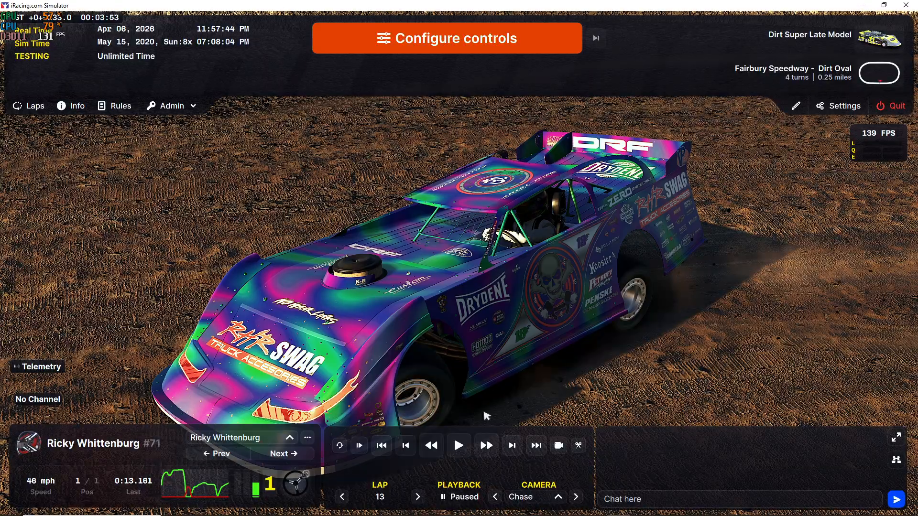
- Play the replay and examine the SHOKK Aurora finish through the Chase, Far Chase and TV1 cameras
click(458, 447)
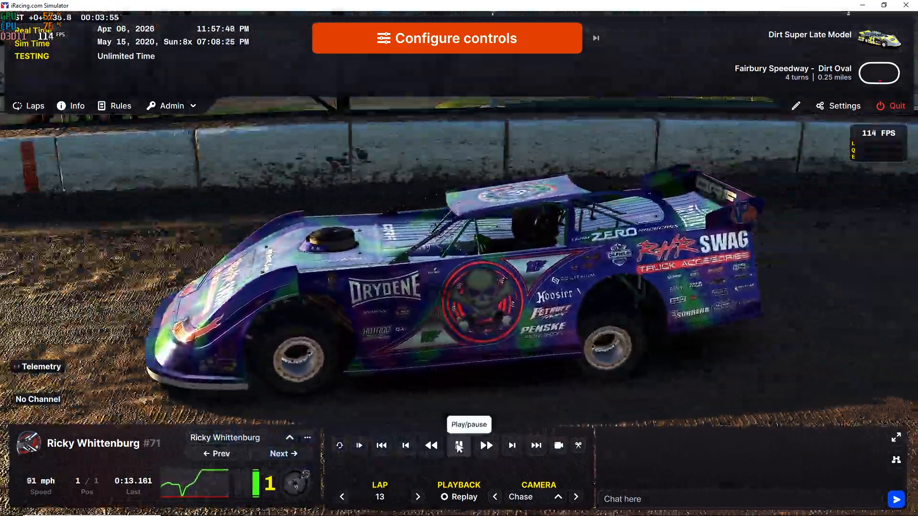
key(c)
key(c)
key(c)
key(c)
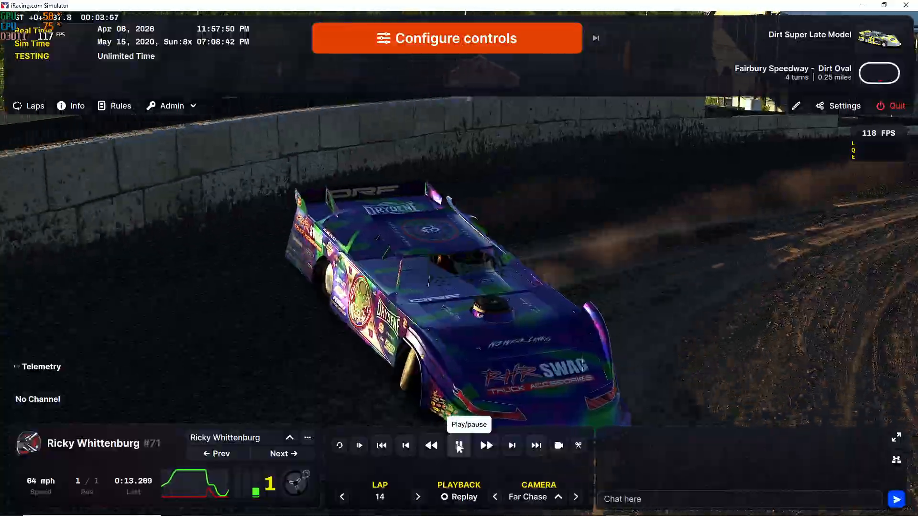
key(c)
key(c)
key(c)
key(c)
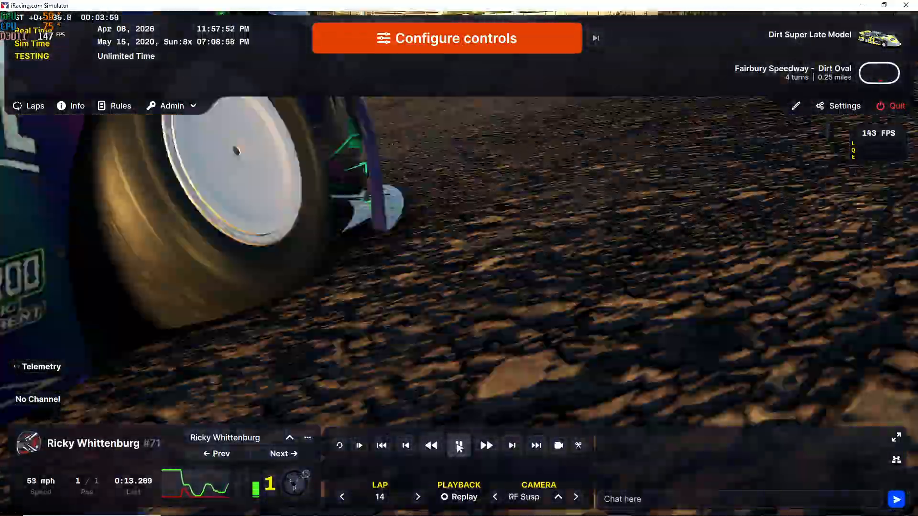
key(c)
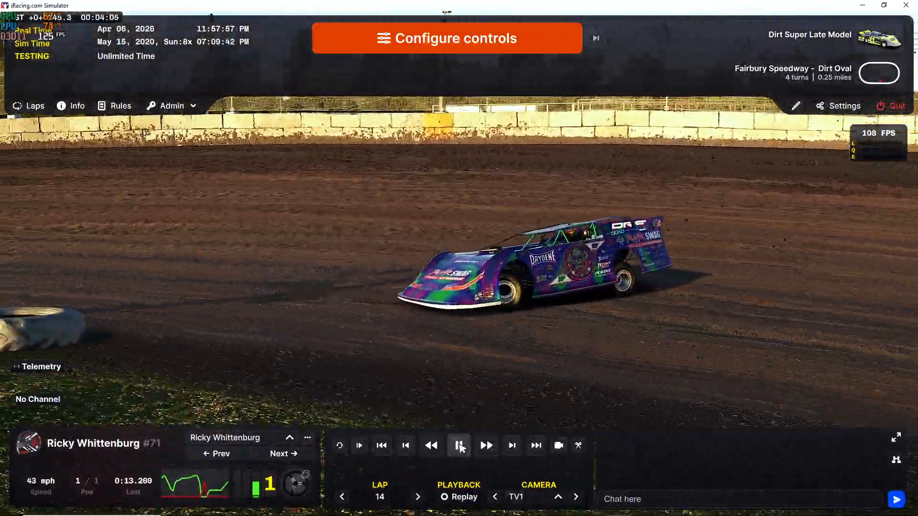
- Pause the replay on the TV2 camera and switch to Shokker Paint Booth
click(460, 445)
key(c)
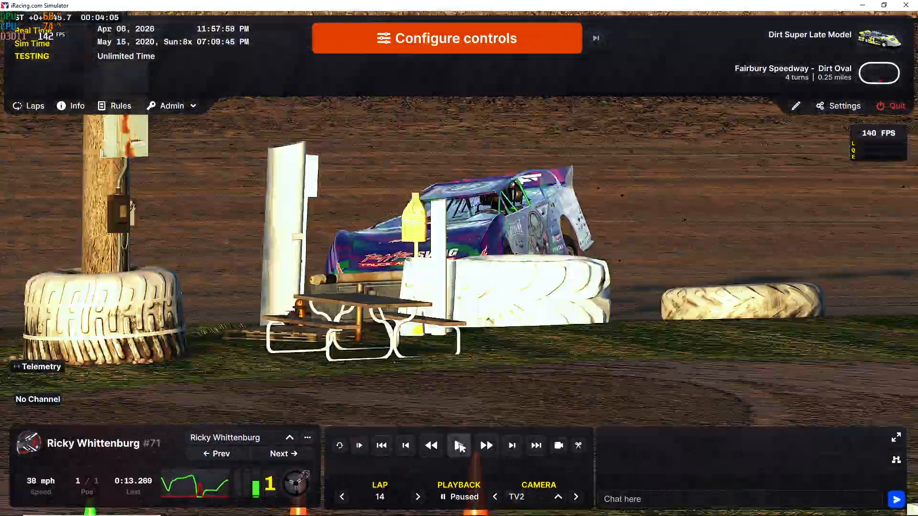
key(super+Tab)
key(Return)
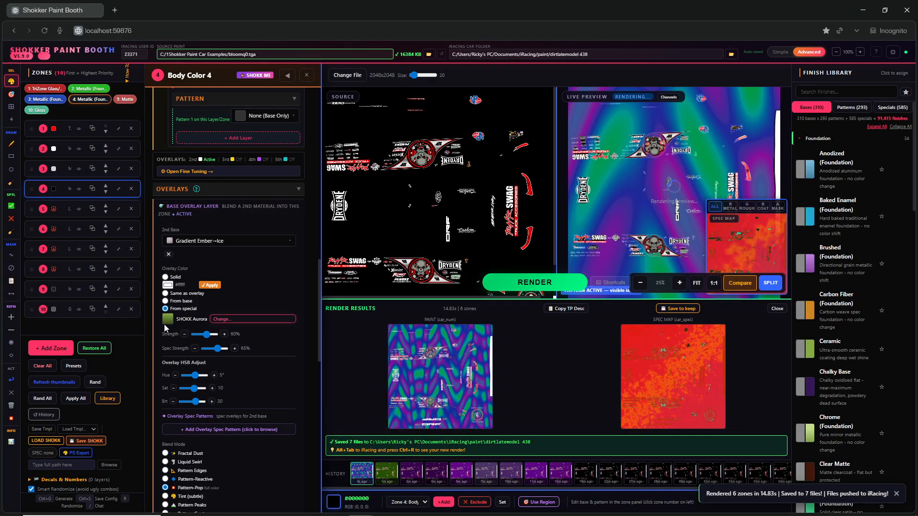
- Change the 2nd base overlay's special color source to CF: Titanium Rain
click(221, 320)
mouse_move(499, 460)
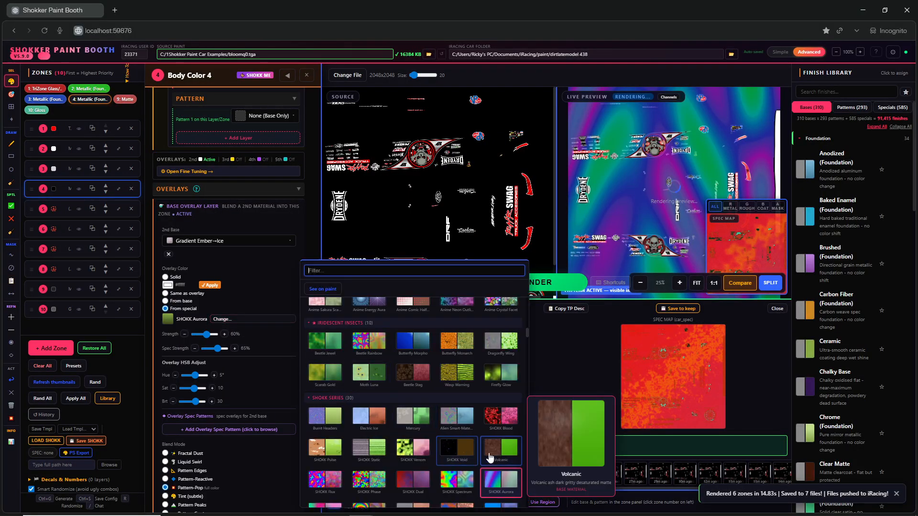
scroll(498, 460, down, 5)
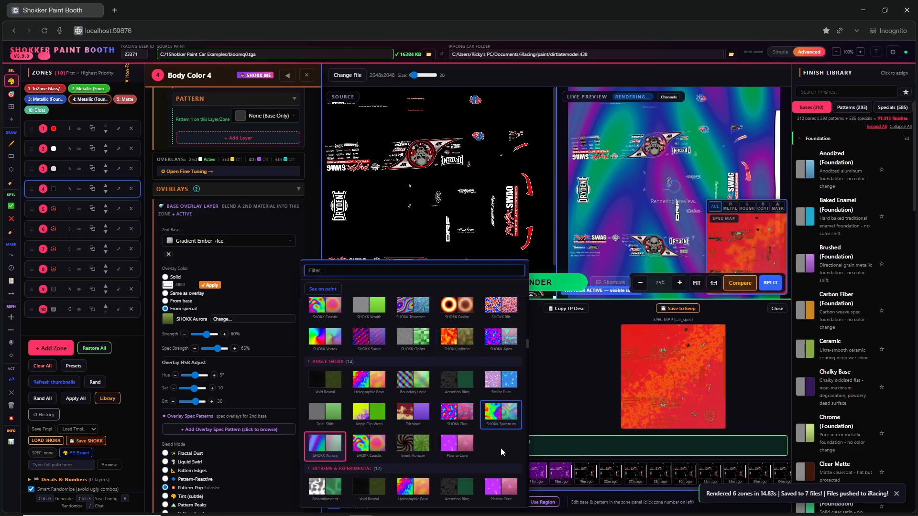
scroll(505, 452, down, 2)
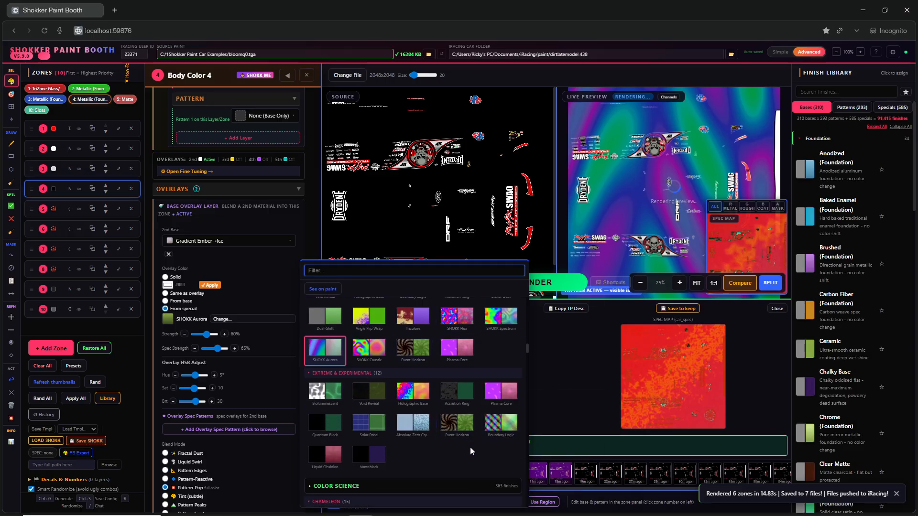
scroll(473, 452, down, 4)
mouse_move(470, 430)
scroll(468, 431, down, 8)
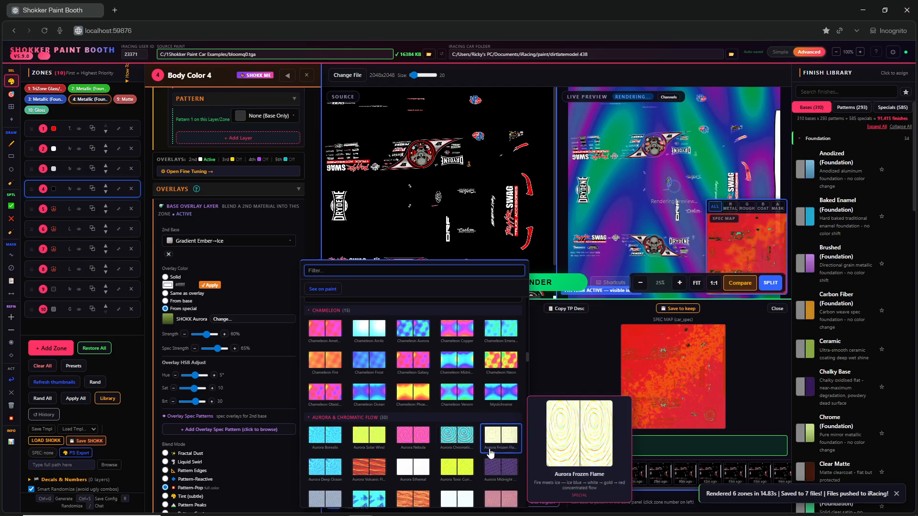
mouse_move(453, 406)
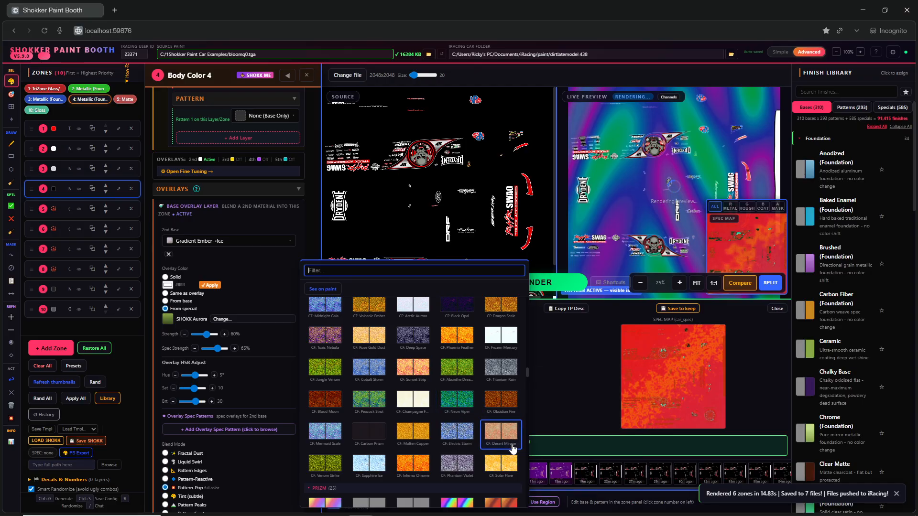
click(498, 372)
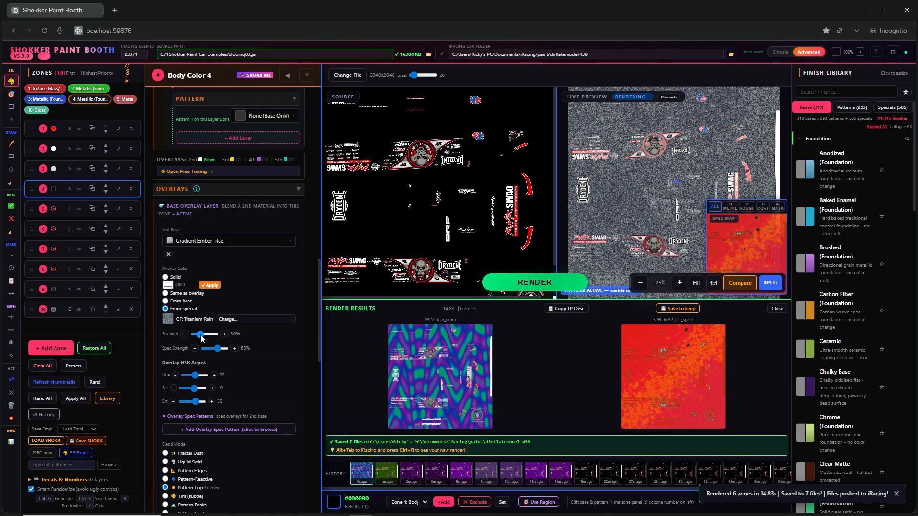
- Set the 2nd base overlay's strength to 30%, render the finish and switch to iRacing
drag(202, 338, 201, 338)
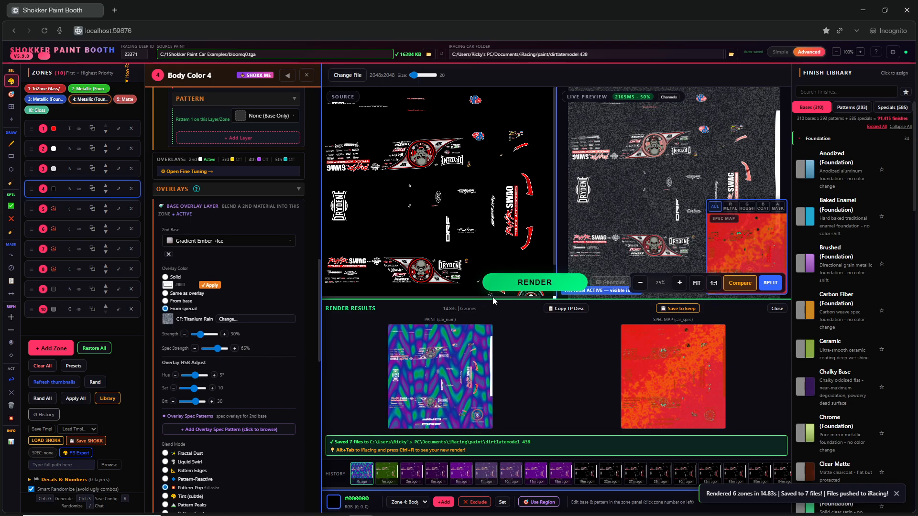
click(526, 283)
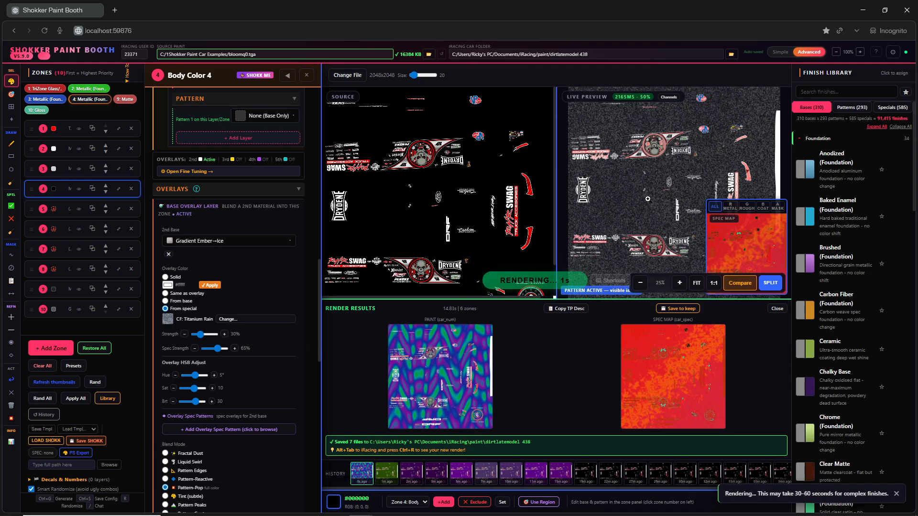
key(alt+Tab)
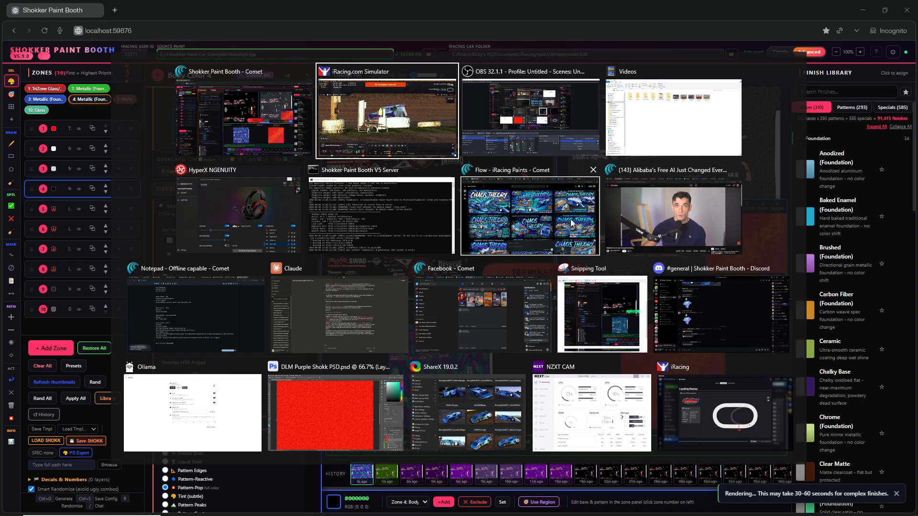
- Play the replay and examine the CF: Titanium Rain finish through the Chase and Rear Chase cameras
key(c)
key(c)
key(c)
key(c)
key(c)
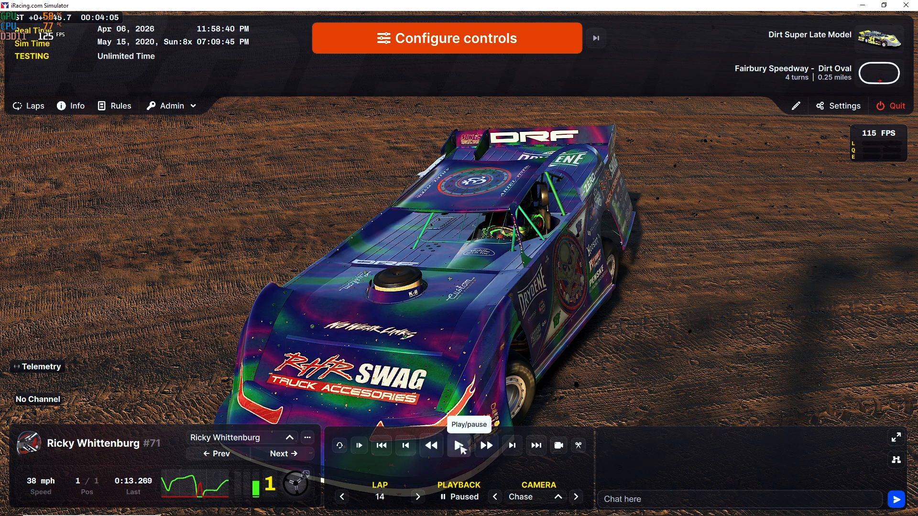
key(c)
key(shift+c)
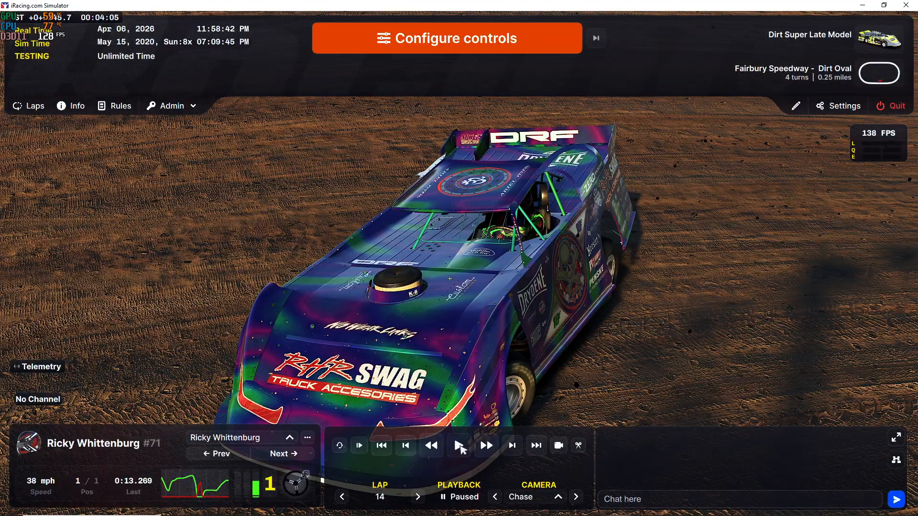
click(460, 446)
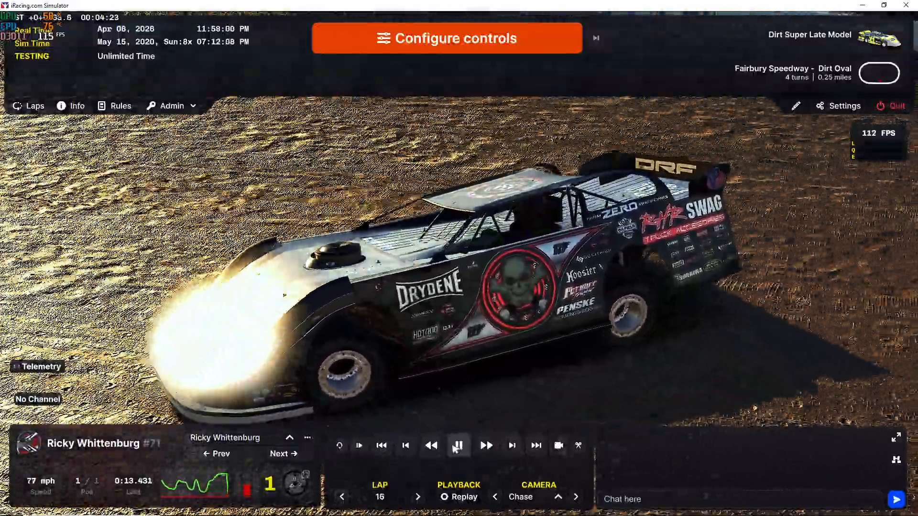
key(c)
key(c)
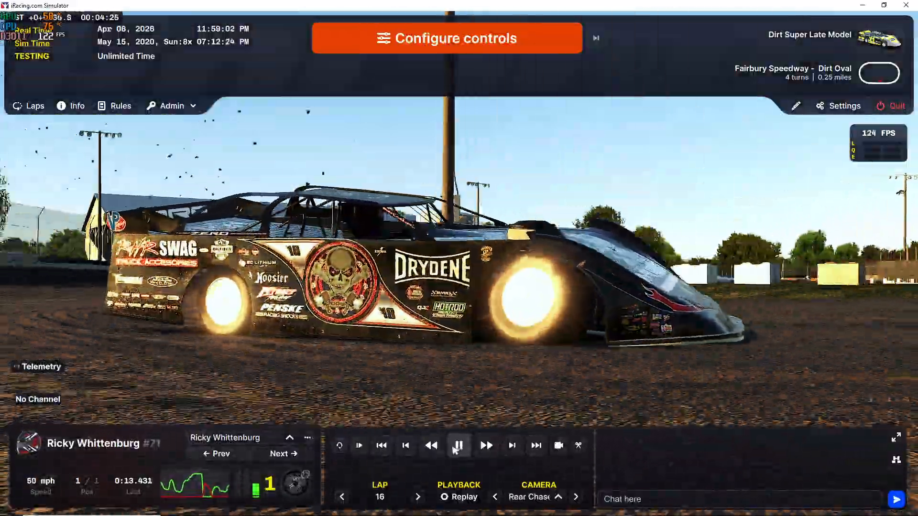
key(shift+c)
key(shift+c)
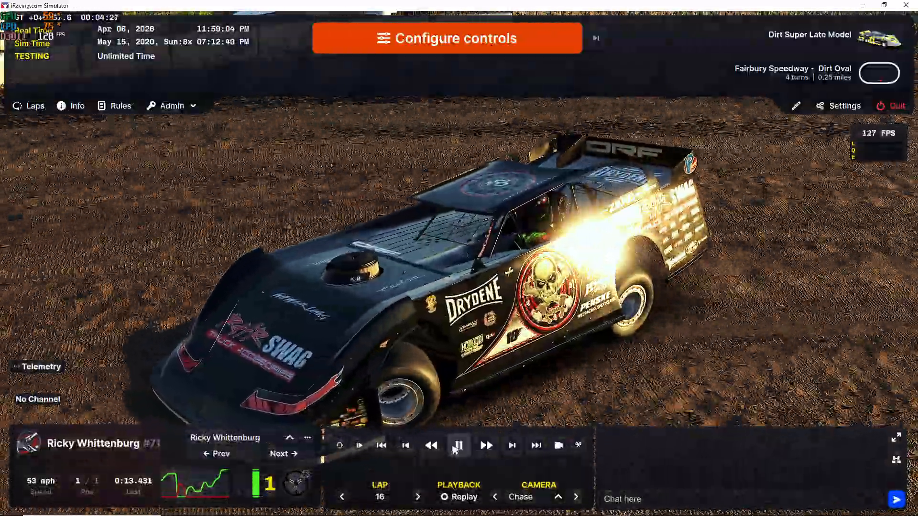
- Return to Shokker Paint Booth, raise the 2nd base overlay's strength to 70%, render the finish and switch to iRacing
key(alt+Tab)
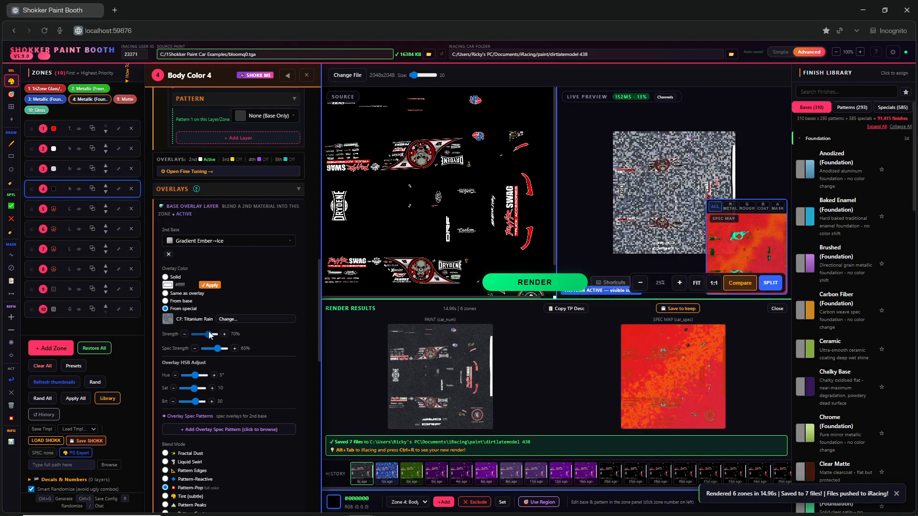
click(535, 285)
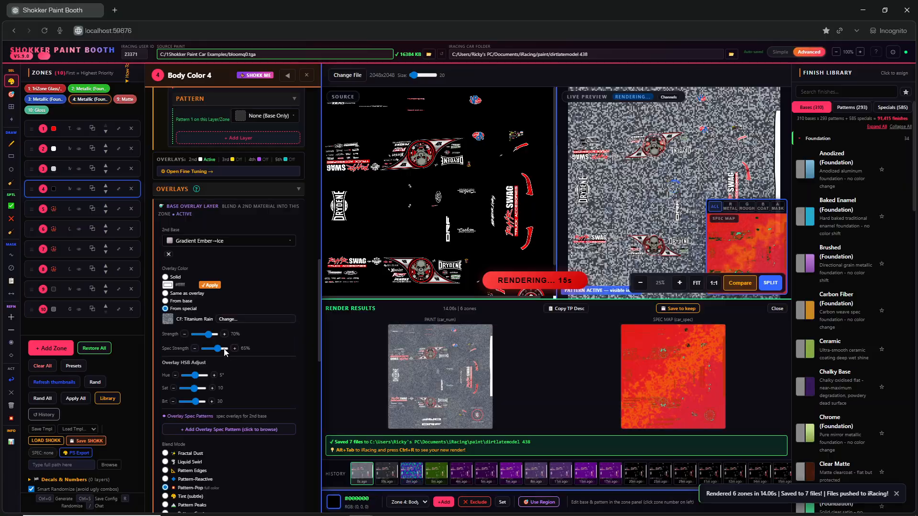
key(alt+Tab)
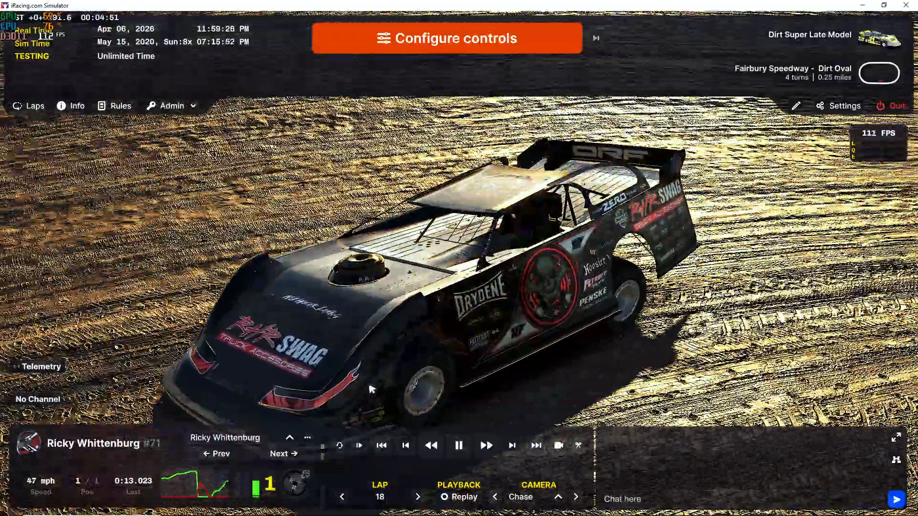
- Reload the car's paint, pause the replay on the Chase camera to examine the coarser flakes, and switch to Shokker Paint Booth
key(ctrl+r)
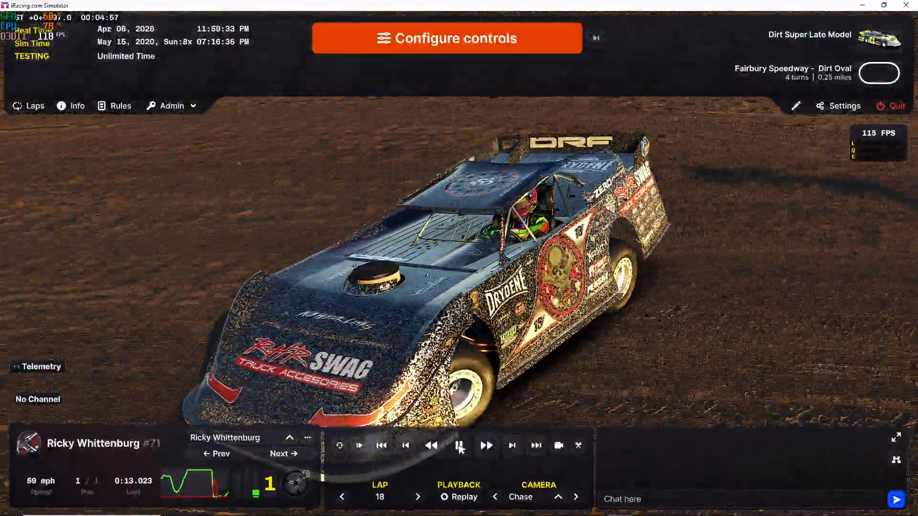
click(460, 447)
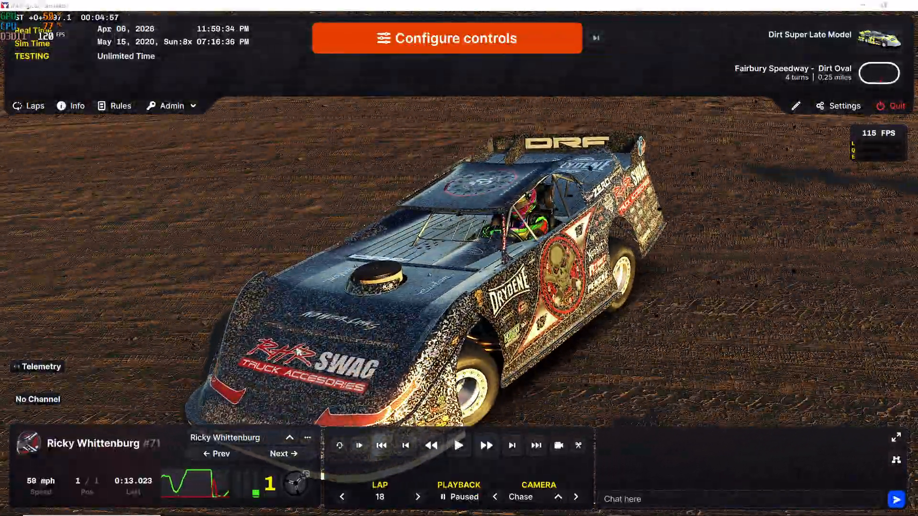
key(alt+Tab)
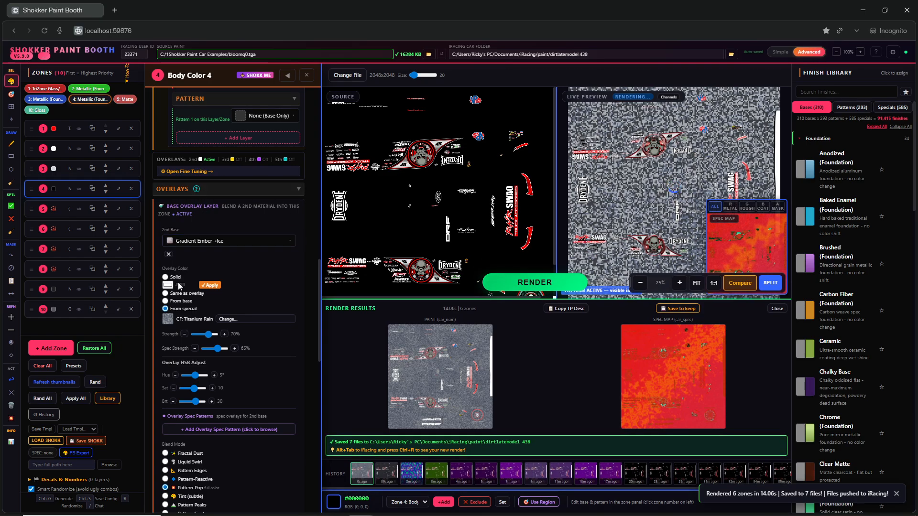
- Set the 2nd base overlay's strength to 40% and review Body Color 4's base settings and the source paint
click(202, 335)
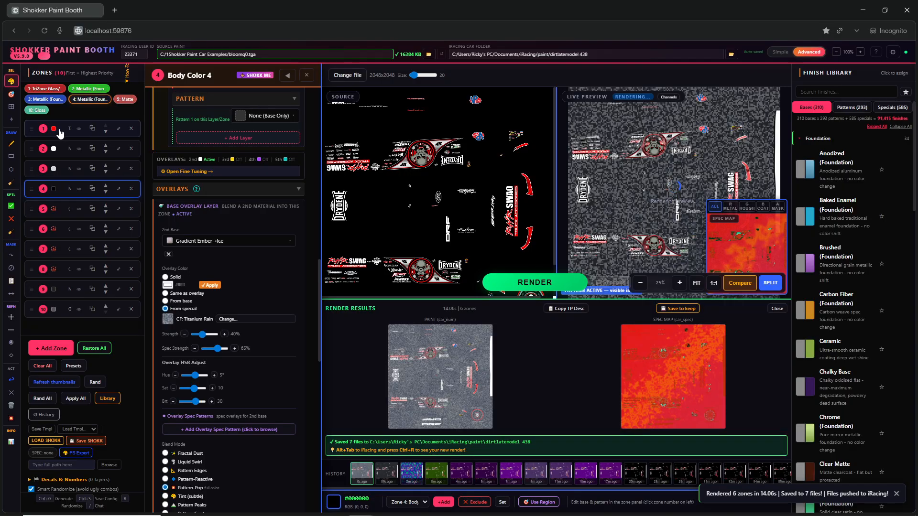
scroll(241, 261, up, 7)
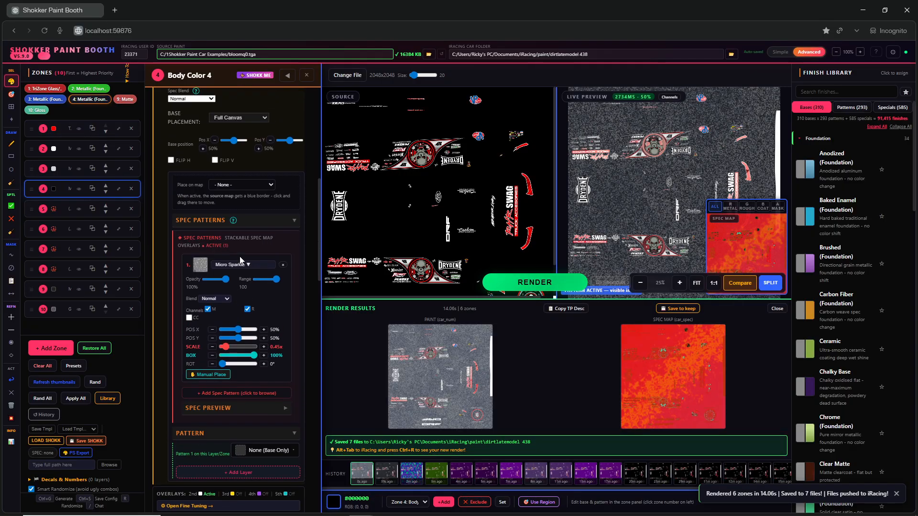
scroll(255, 259, up, 5)
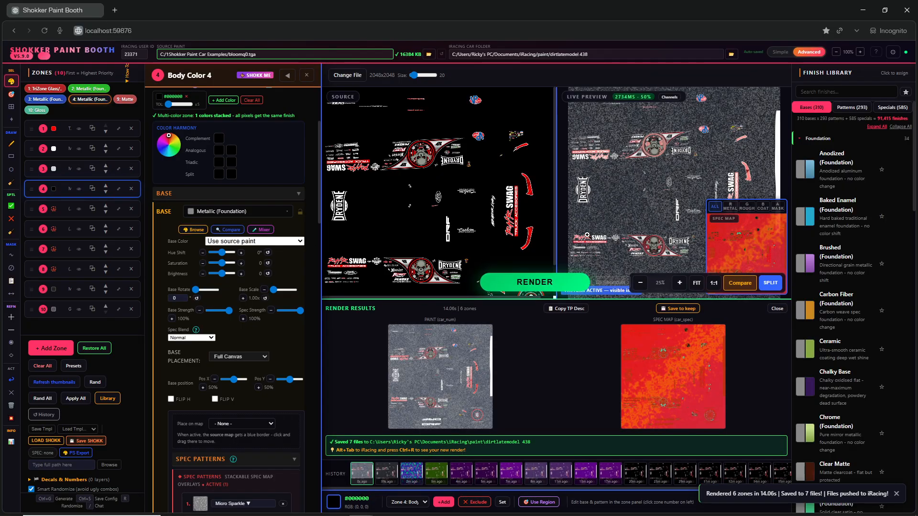
scroll(397, 170, up, 5)
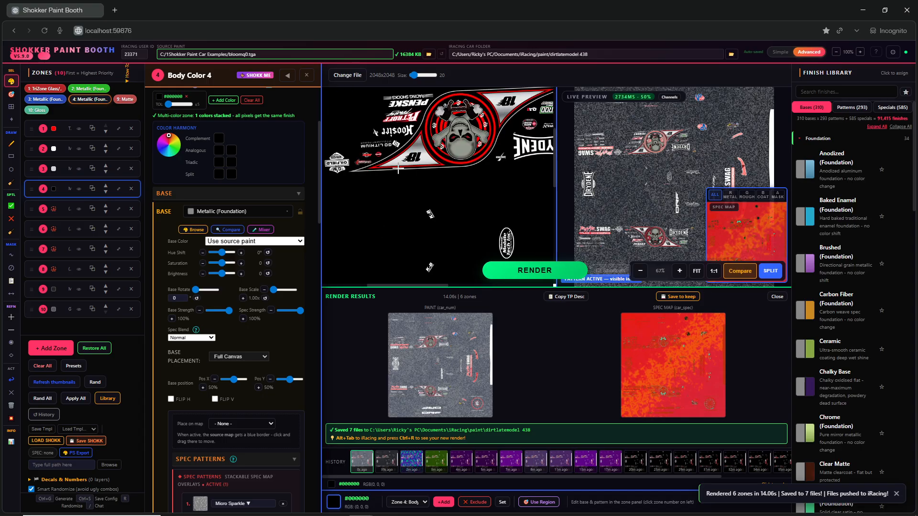
scroll(429, 129, down, 6)
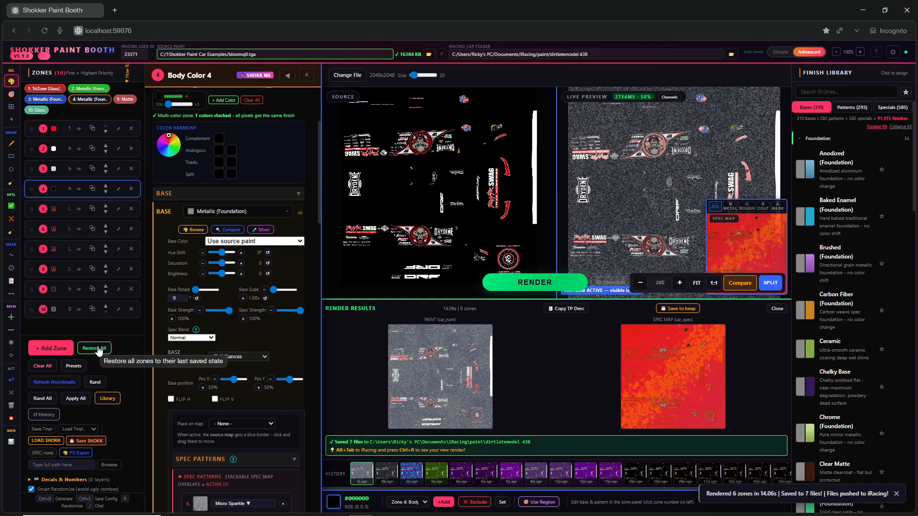
- Restore all zones to their defaults and make Body Color 1 cover the remaining paint
click(95, 349)
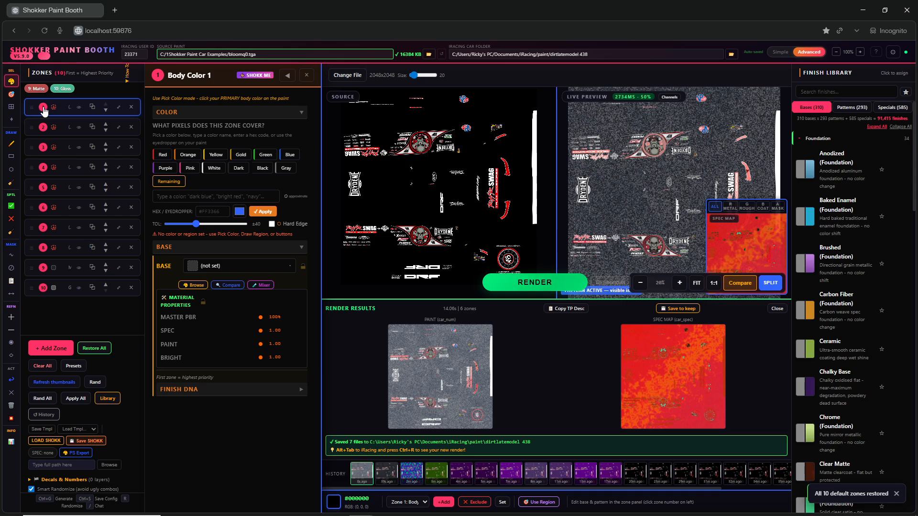
click(173, 183)
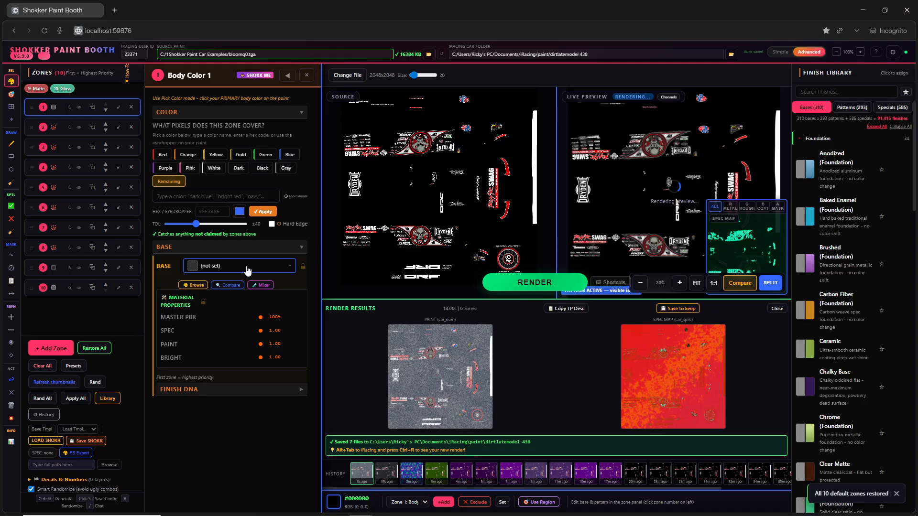
- Set Body Color 1's base to Quantum from the Paradigm finishes
click(247, 271)
scroll(411, 364, down, 5)
mouse_move(410, 364)
scroll(410, 373, down, 10)
mouse_move(408, 426)
scroll(408, 426, up, 4)
mouse_move(506, 402)
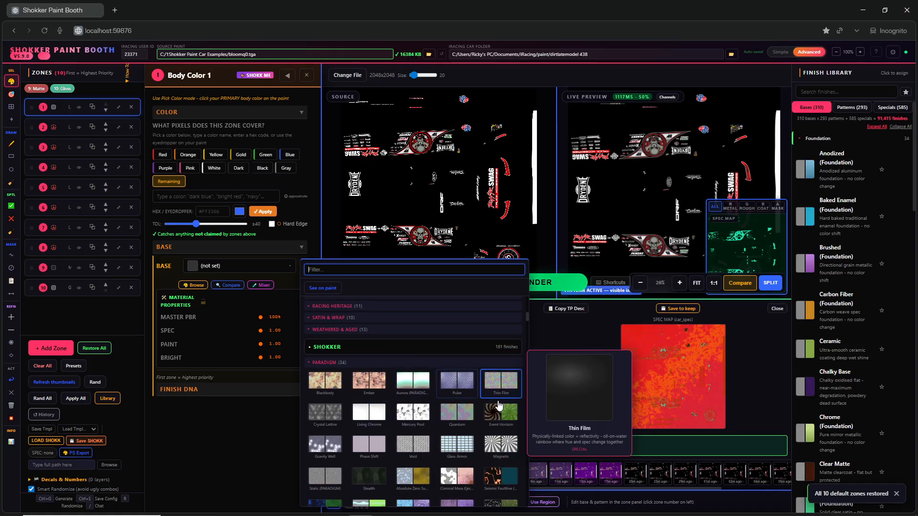
click(452, 419)
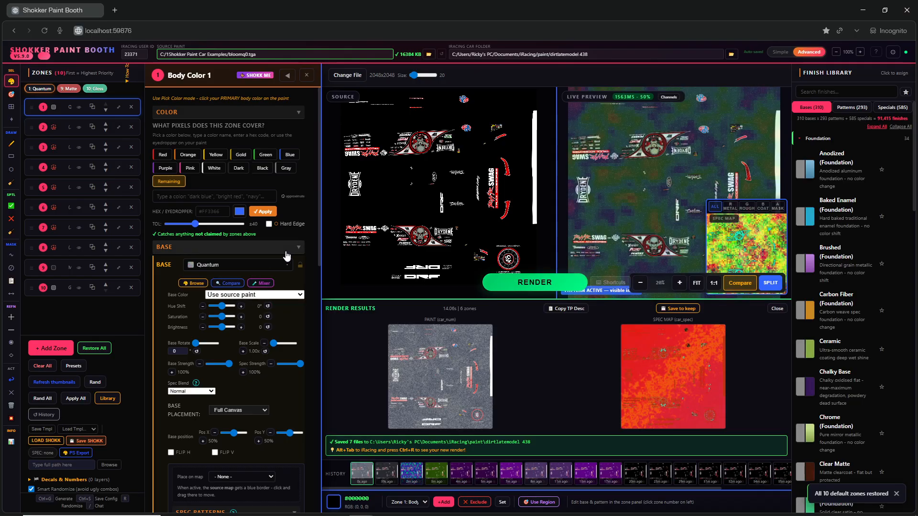
- Change Body Color 1's base to Carbon Fiber (Foundation) and render the finish
click(241, 268)
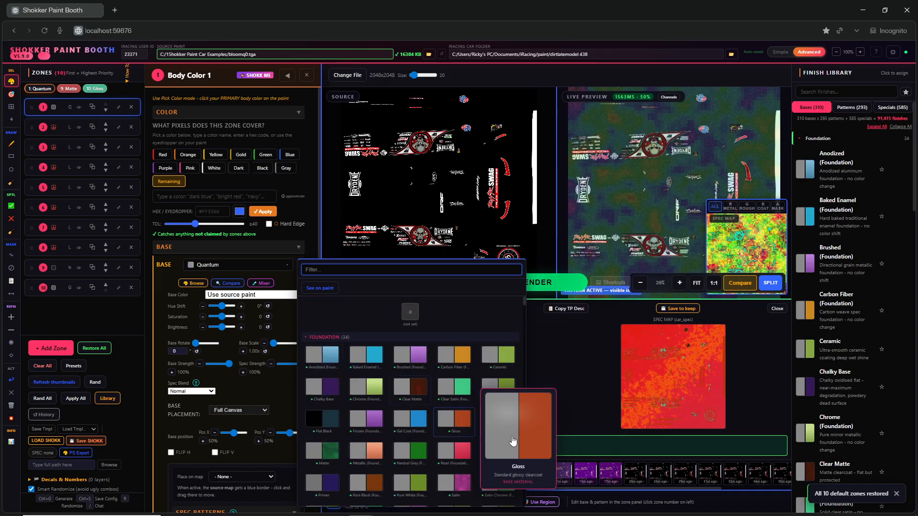
click(459, 362)
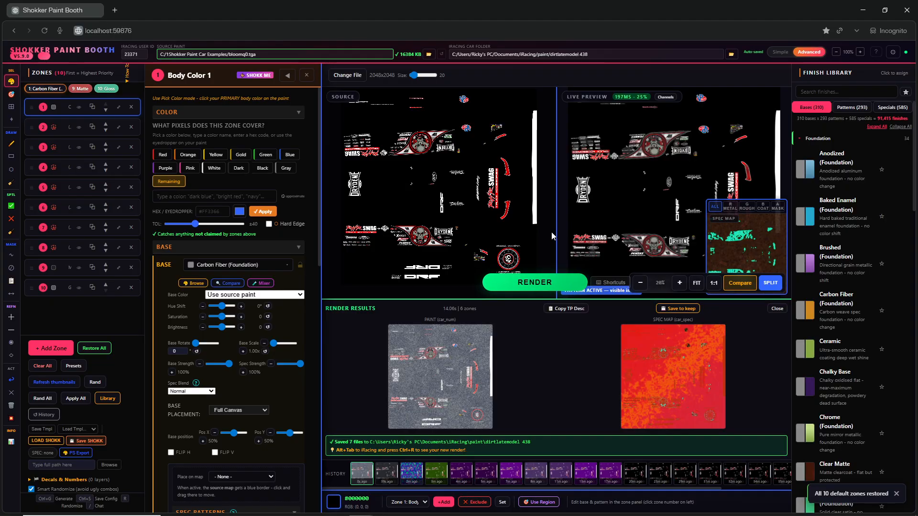
click(520, 283)
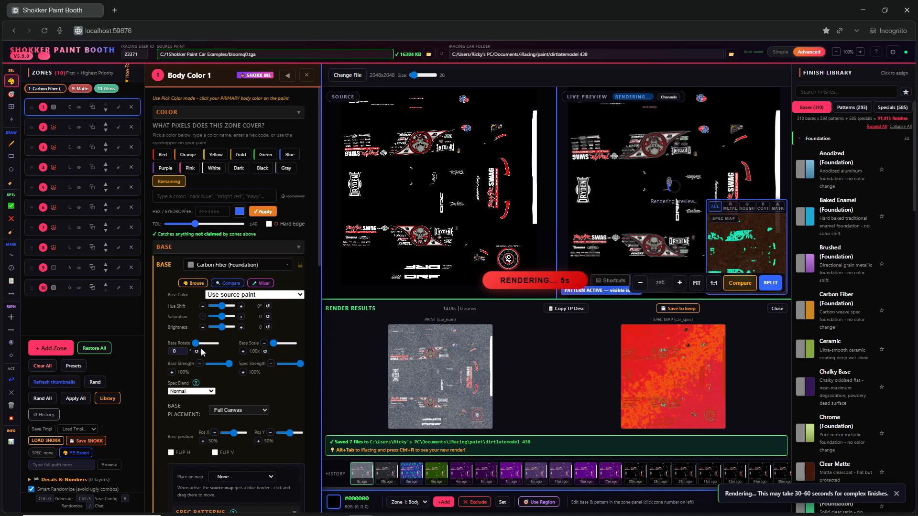
scroll(239, 385, down, 2)
scroll(250, 408, down, 1)
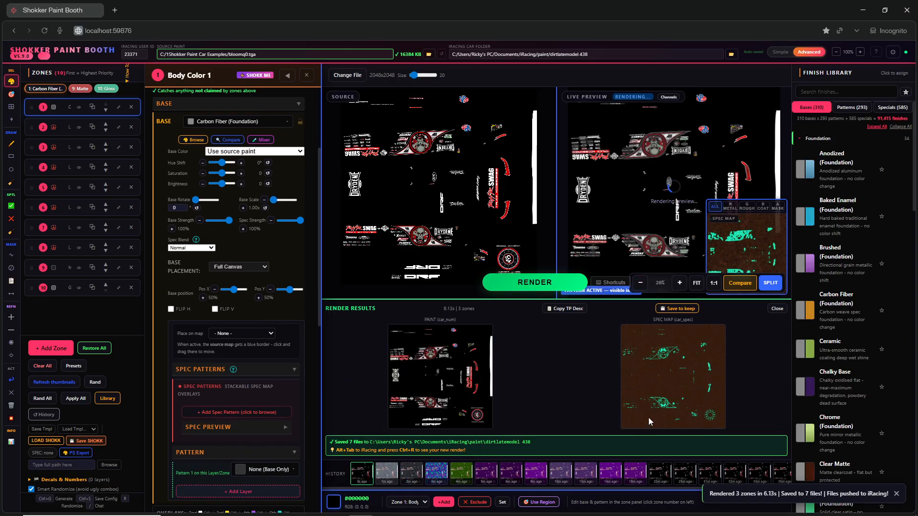
- Switch to iRacing, reload the car's paint and resume the replay to inspect the carbon fiber finish
key(alt+Tab)
key(ctrl+r)
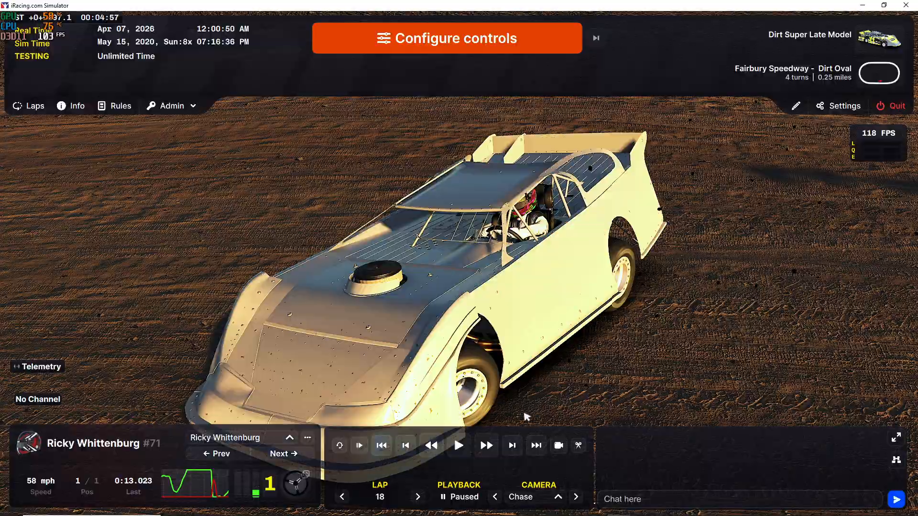
click(454, 452)
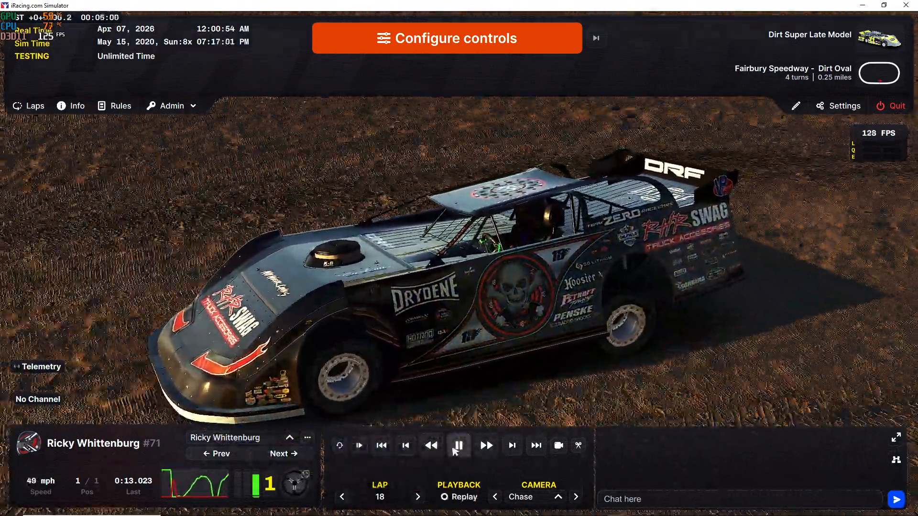
- Back in Shokker Paint Booth, add the Hexagonal Tiles spec pattern from the Geometric category to Body Color 1
key(alt+Tab)
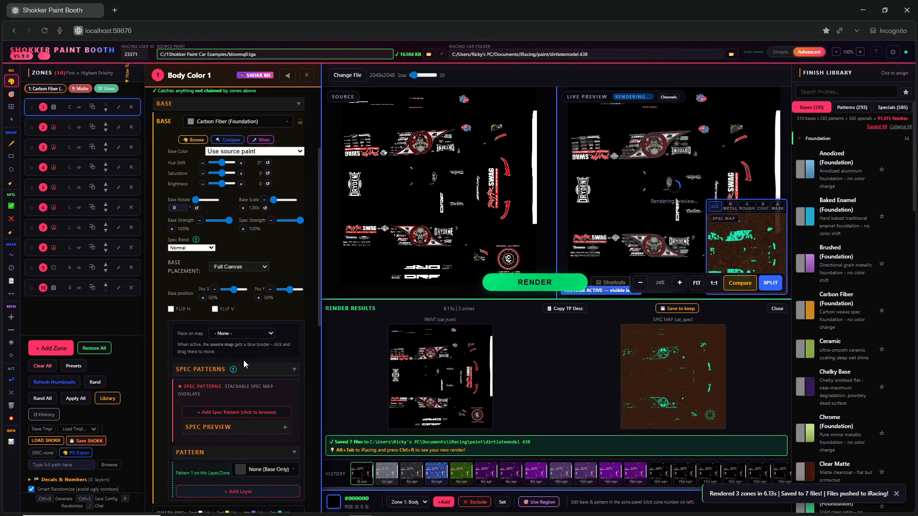
click(268, 473)
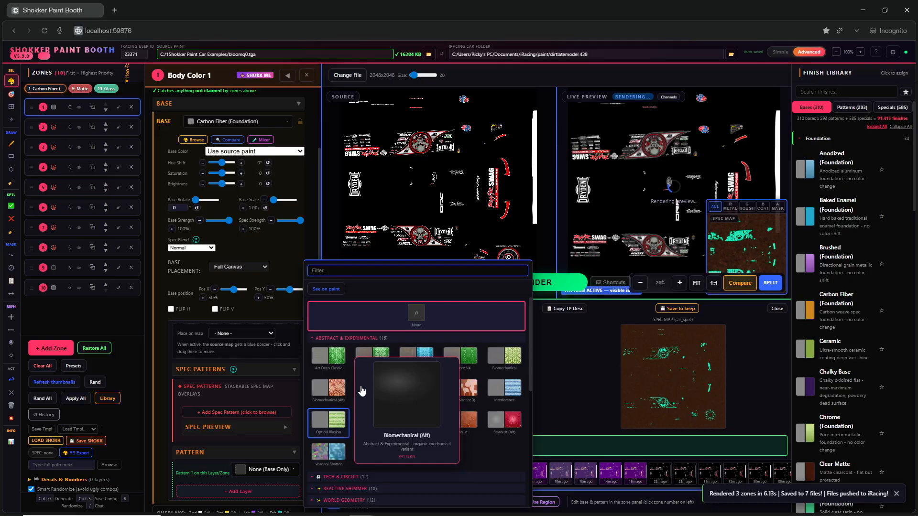
click(246, 412)
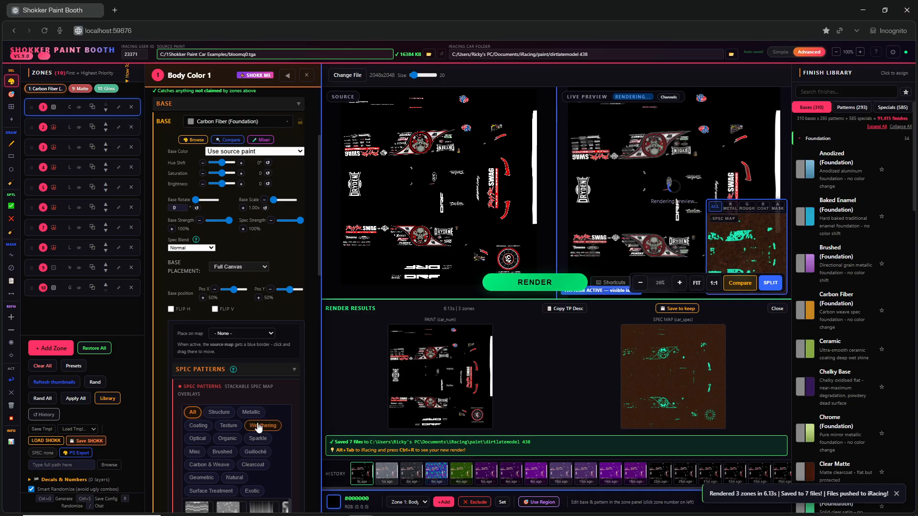
scroll(247, 427, down, 1)
click(217, 433)
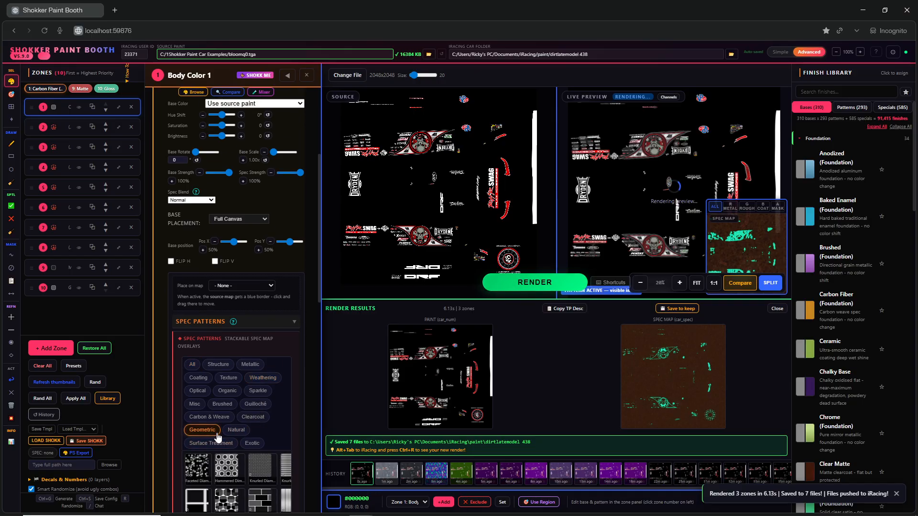
scroll(237, 454, down, 1)
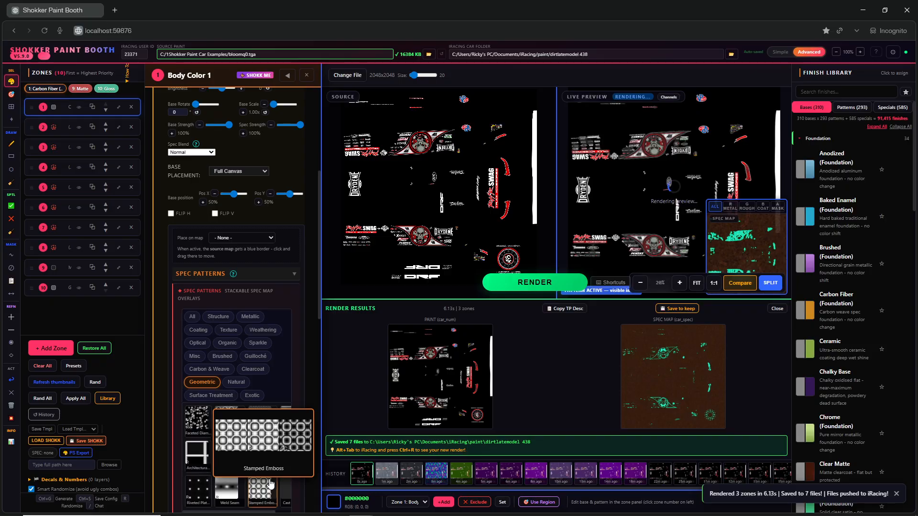
mouse_move(239, 468)
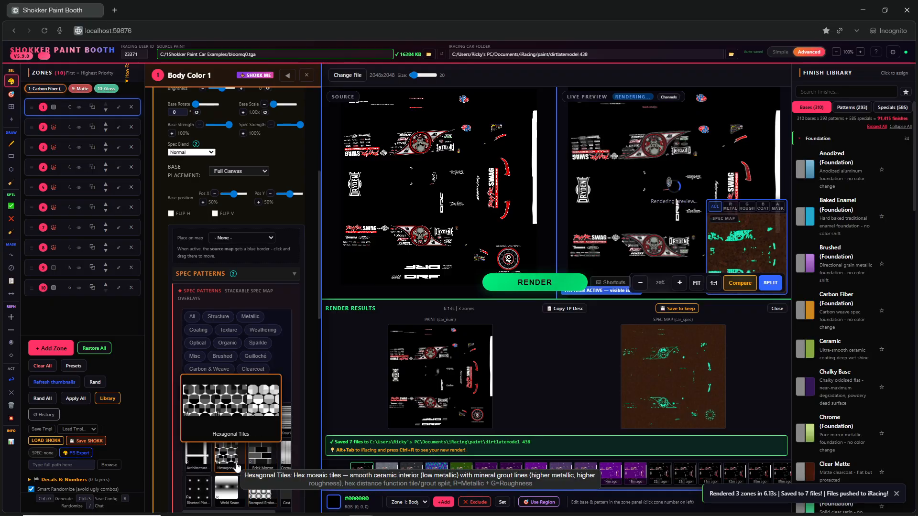
click(236, 467)
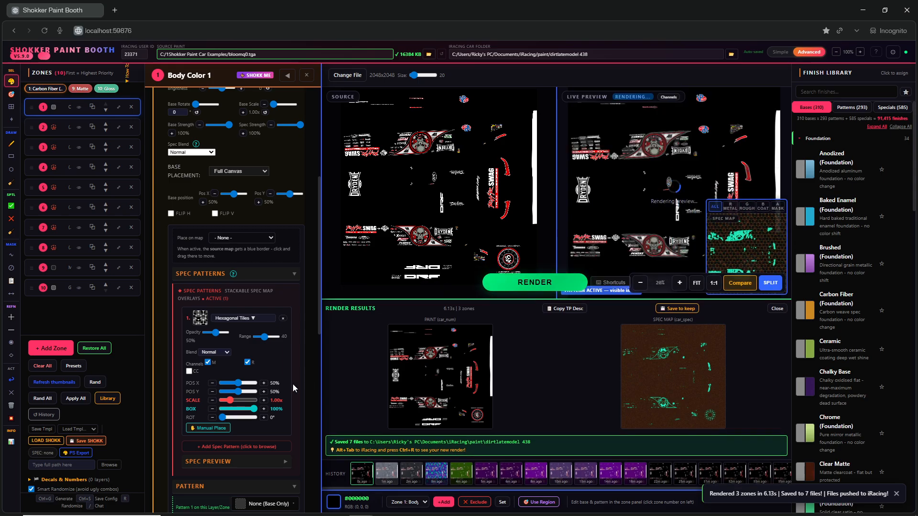
- Set the Hexagonal Tiles spec pattern's opacity to 25%, enable its CC channel and render the finish
drag(215, 332, 212, 333)
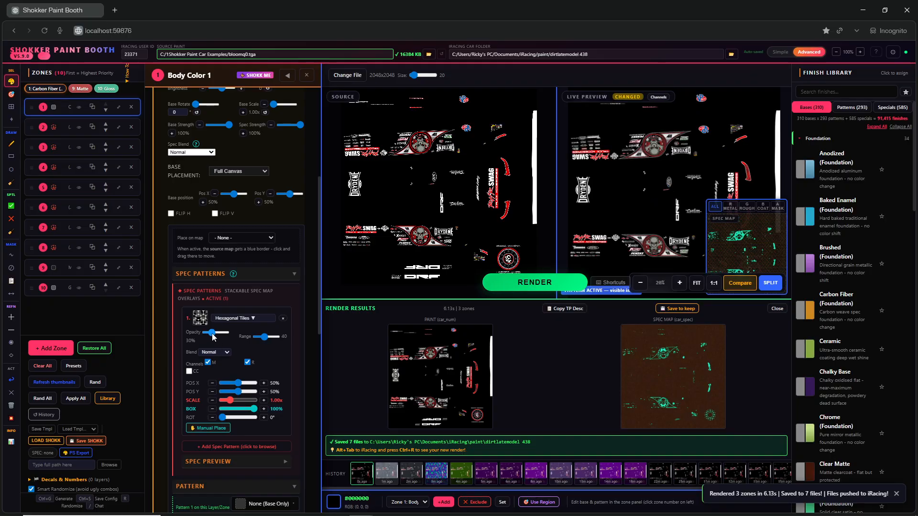
click(189, 372)
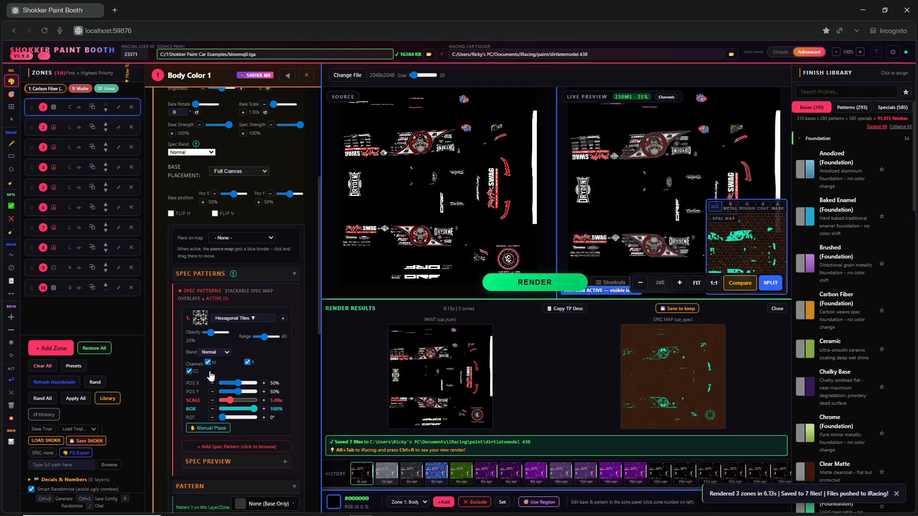
click(534, 282)
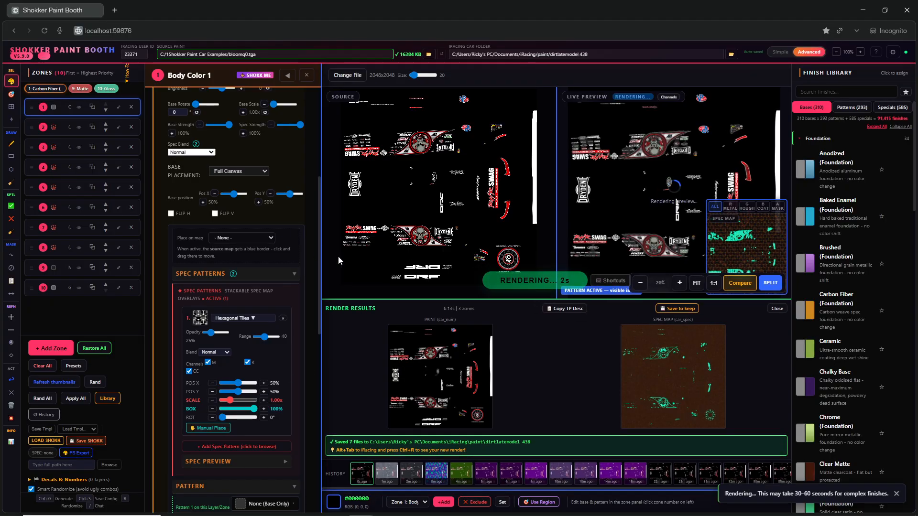
- Switch to iRacing and step the replay back lap by lap to lap 10 to view the hexagonal finish
click(722, 239)
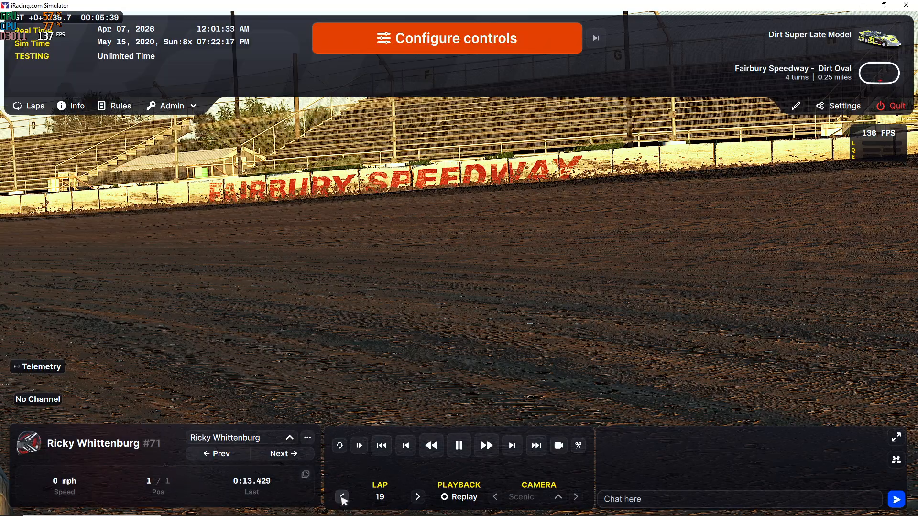
click(342, 498)
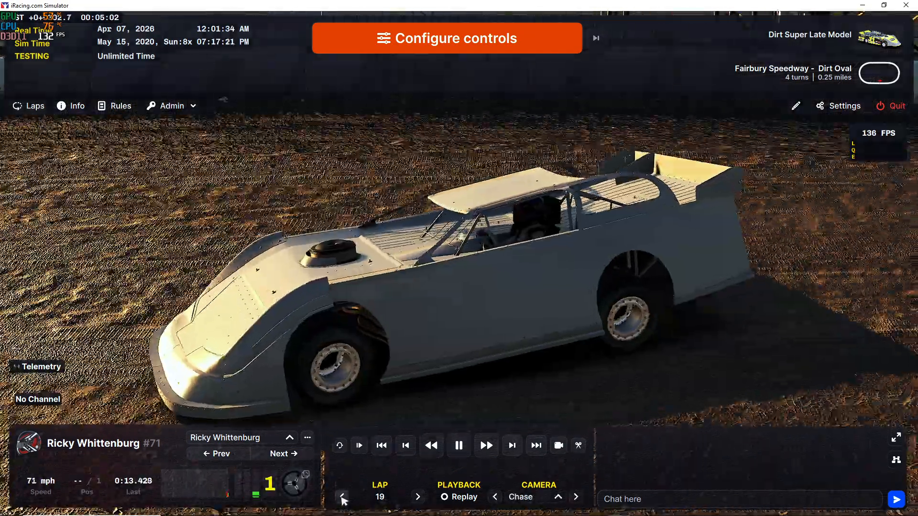
click(342, 497)
click(342, 498)
click(343, 498)
click(342, 498)
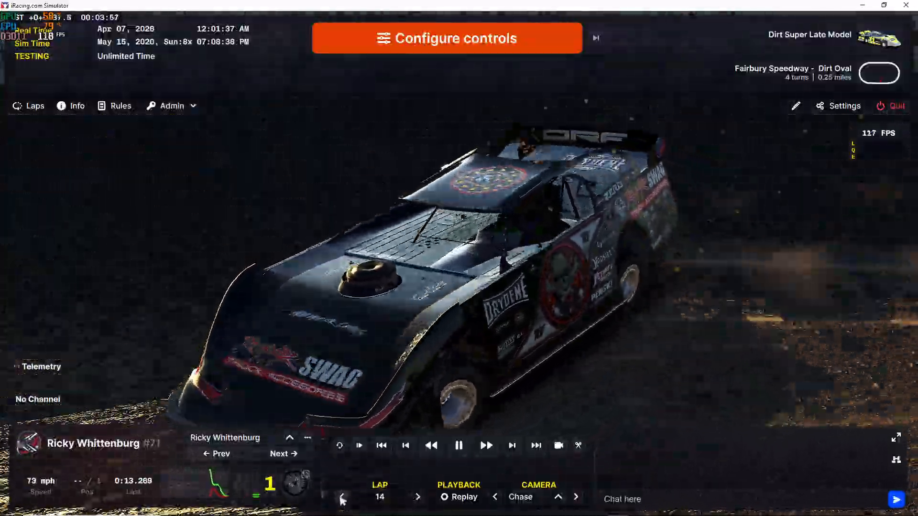
click(343, 498)
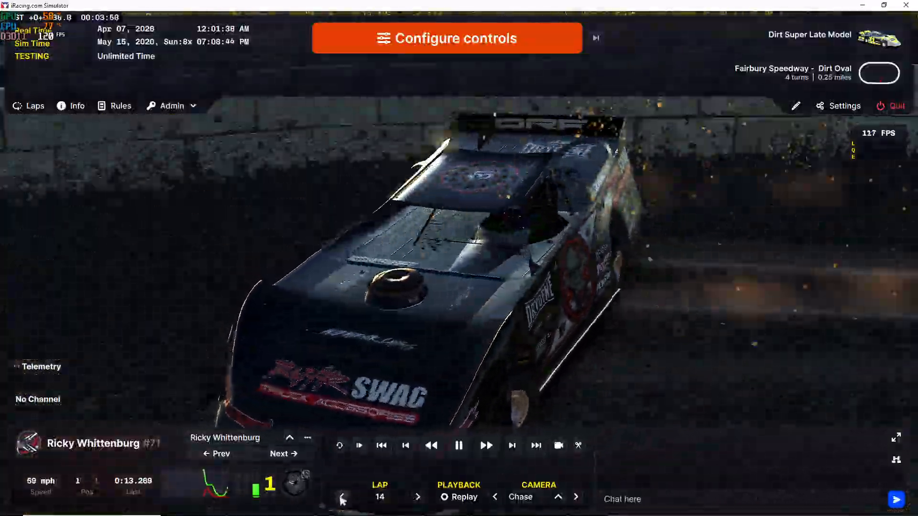
click(342, 498)
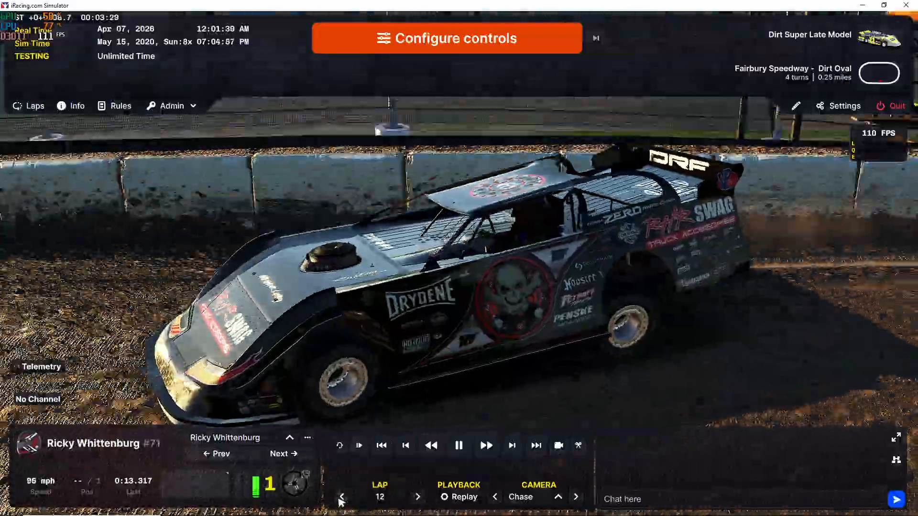
click(342, 497)
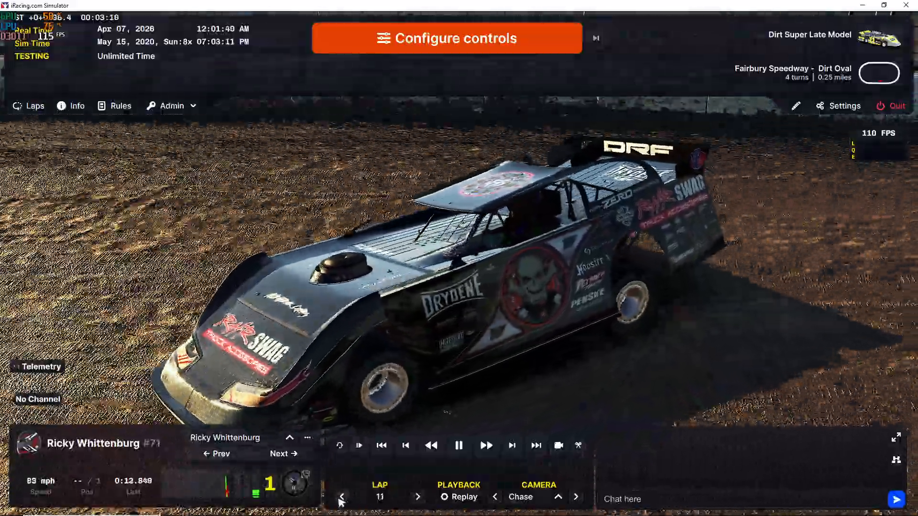
click(342, 497)
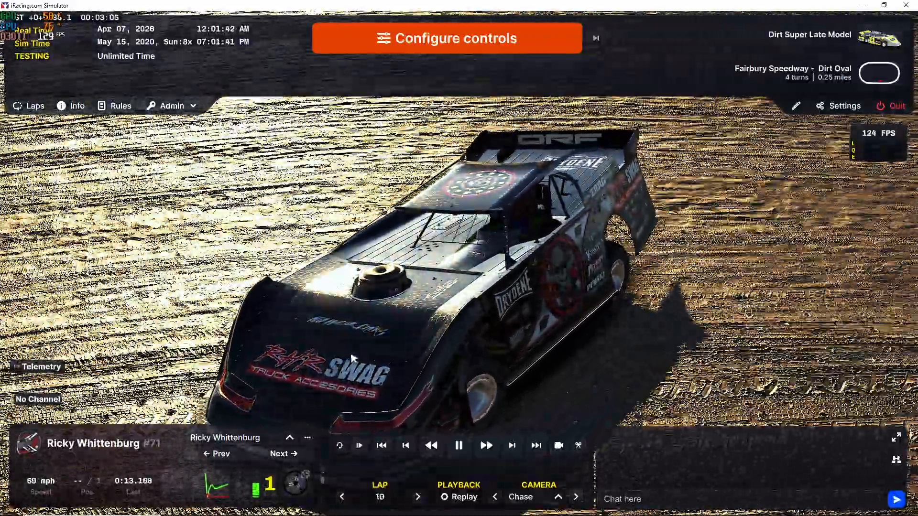
- Cycle the replay camera from Chase through the suspension views to TV1 to examine the hexagon pattern on the car
key(c)
key(c)
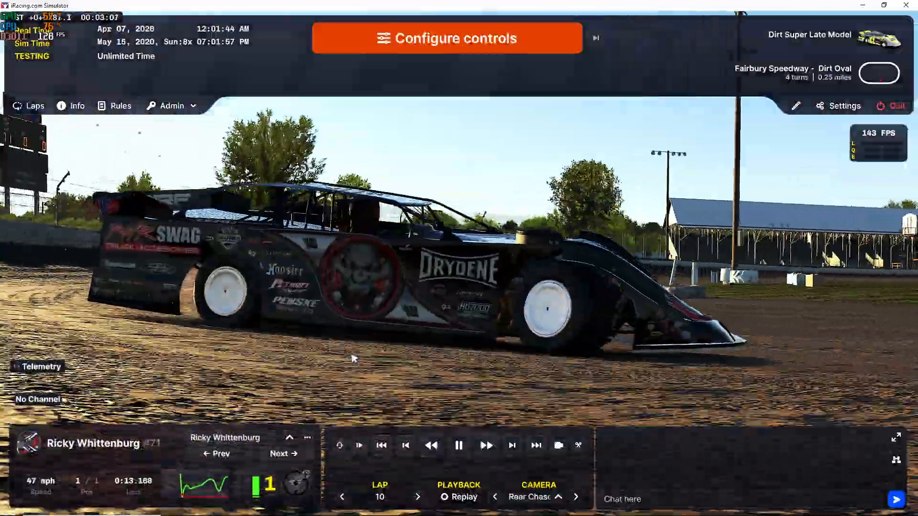
key(c)
key(c)
key(c)
key(c)
key(c)
key(c)
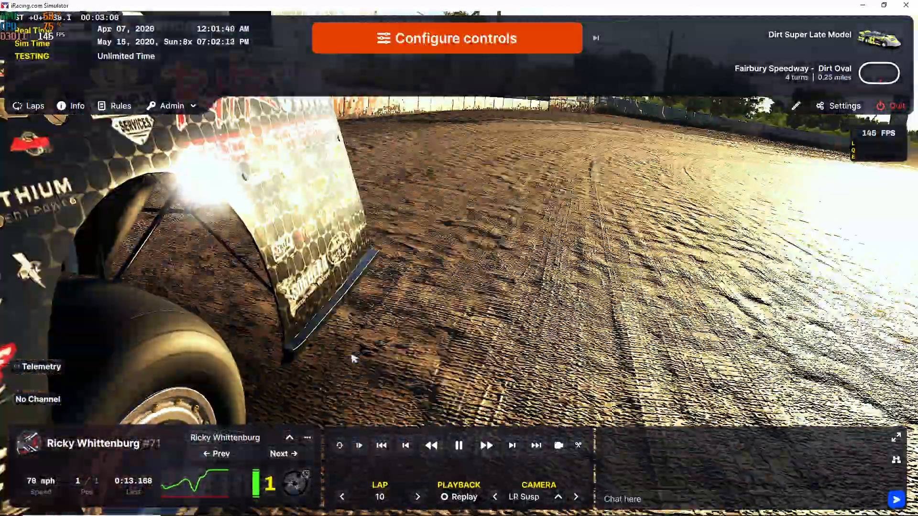
key(c)
key(c)
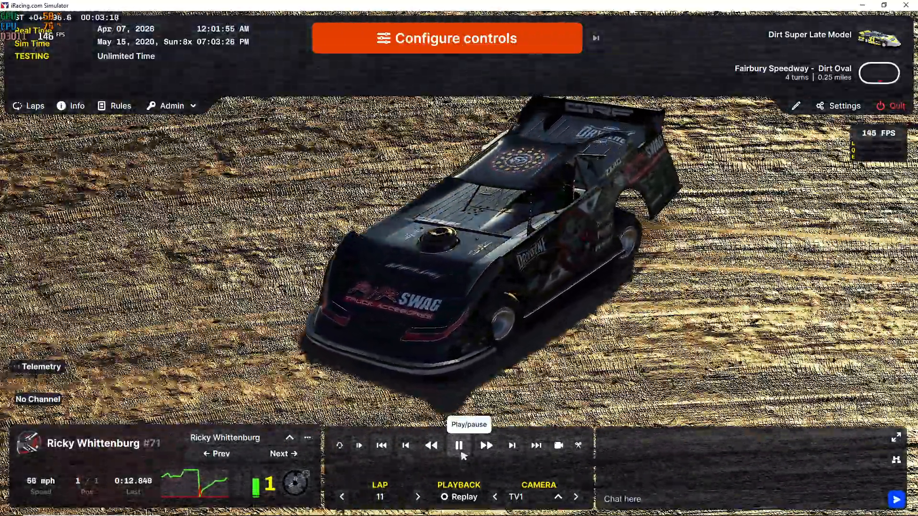
- Rewind the lap 11 replay briefly, play it at 1/12x speed and pause it on the car's front and side
click(462, 453)
click(433, 448)
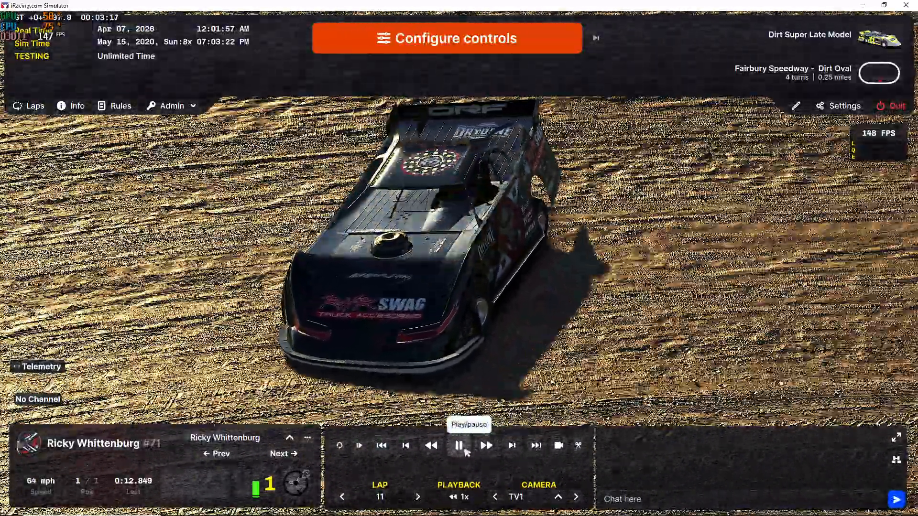
click(462, 447)
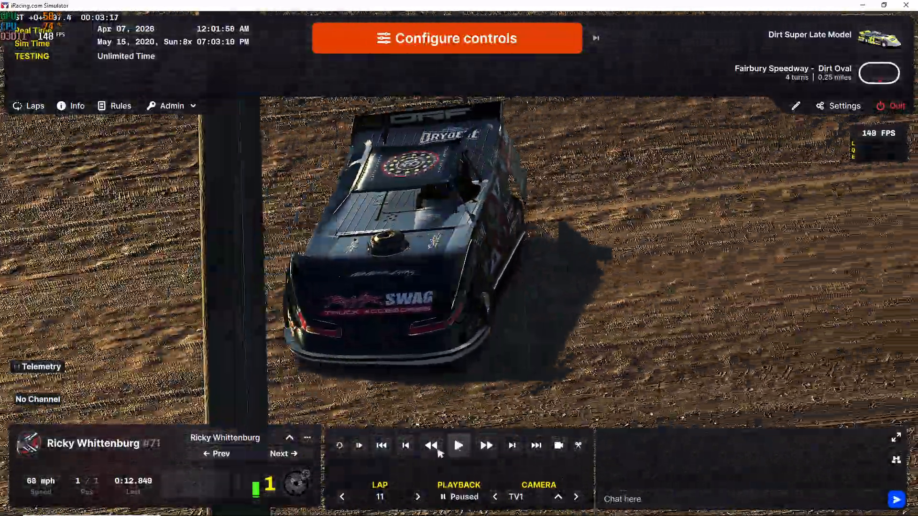
click(359, 448)
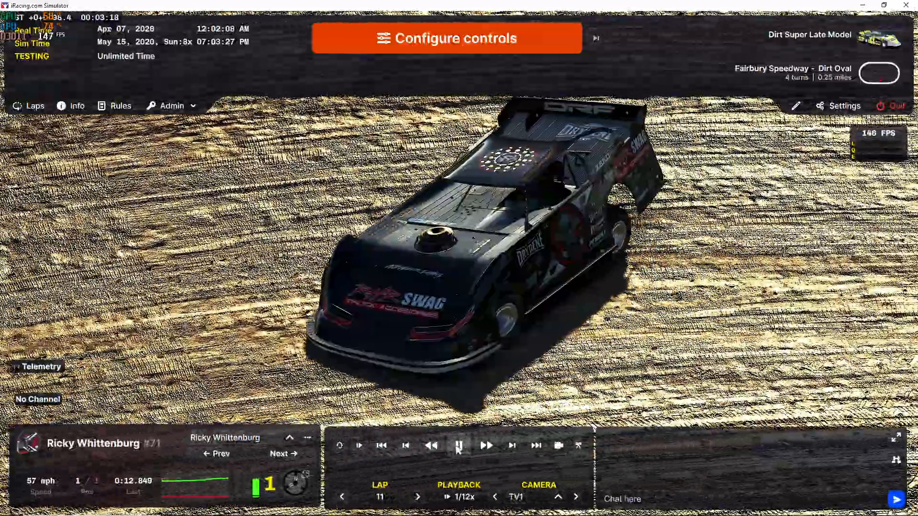
click(458, 445)
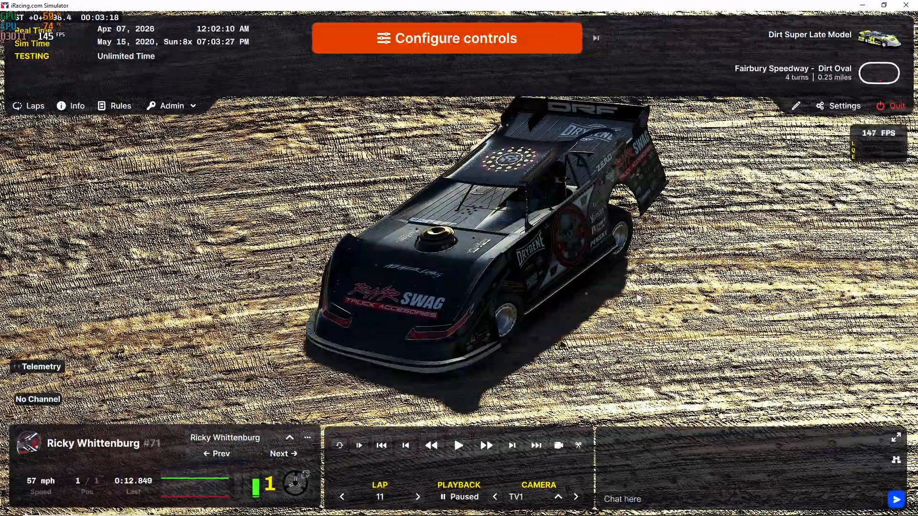
- Return to Shokker Paint Booth and review Body Color 1's base, spec pattern, pattern and overlay settings
key(alt+Tab)
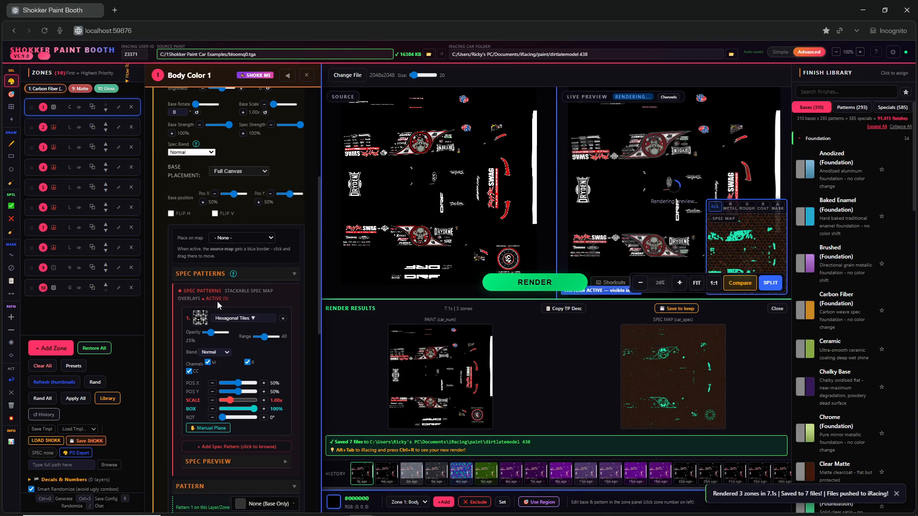
scroll(227, 309, down, 3)
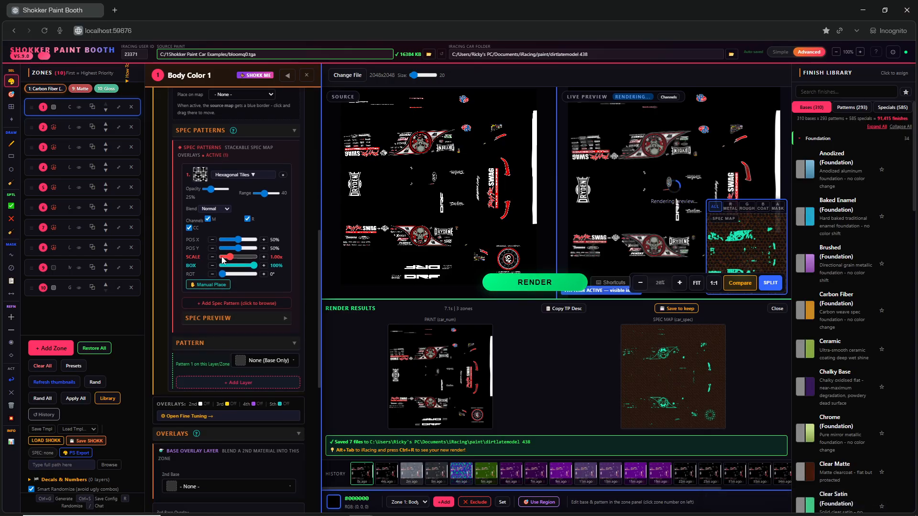
scroll(222, 254, up, 6)
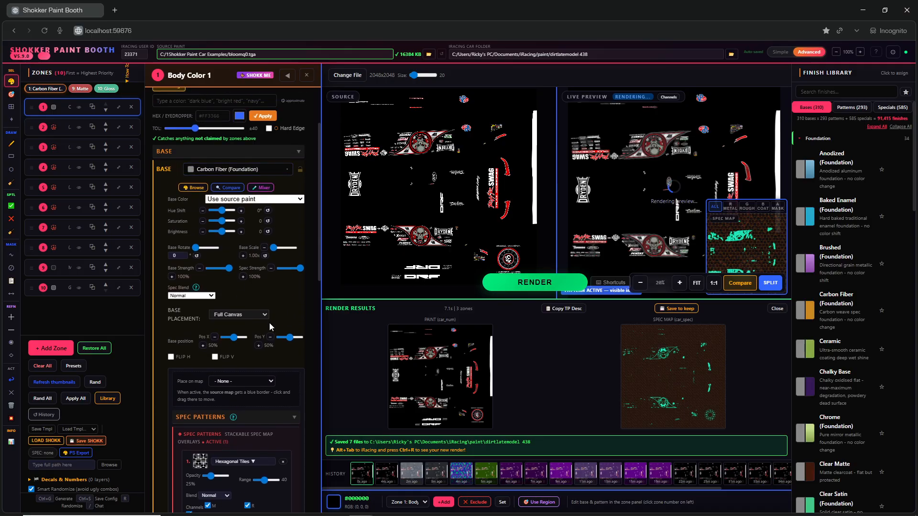
scroll(271, 325, down, 6)
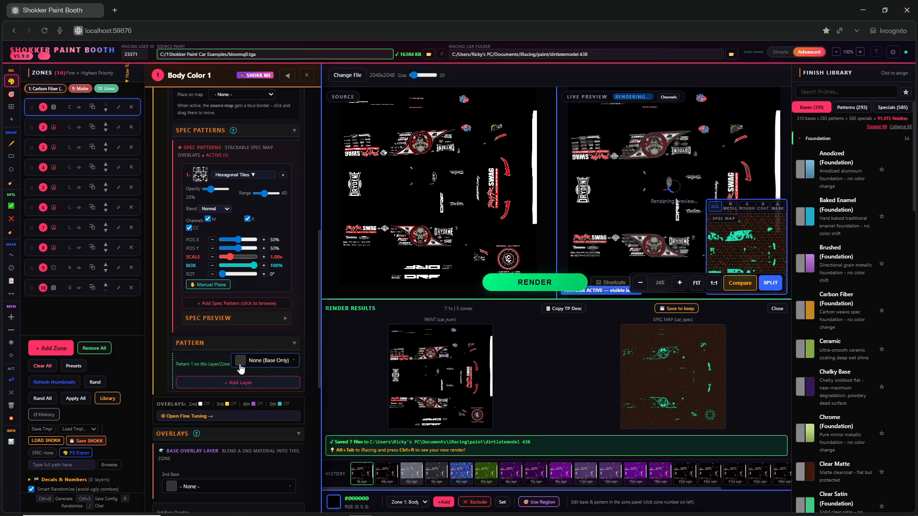
scroll(206, 289, down, 3)
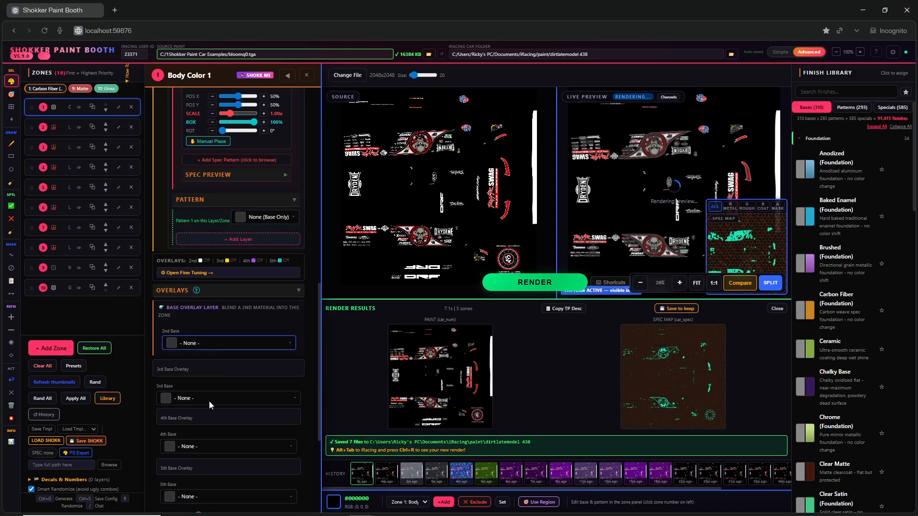
scroll(205, 373, down, 2)
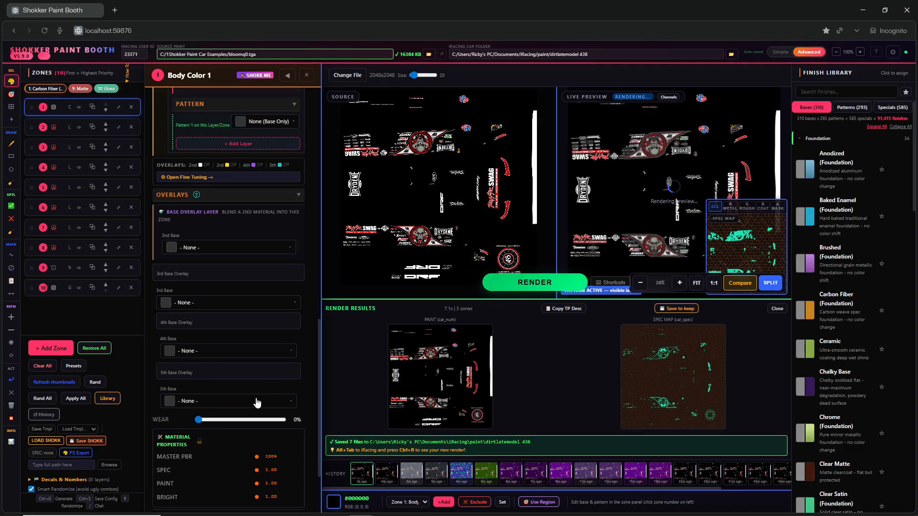